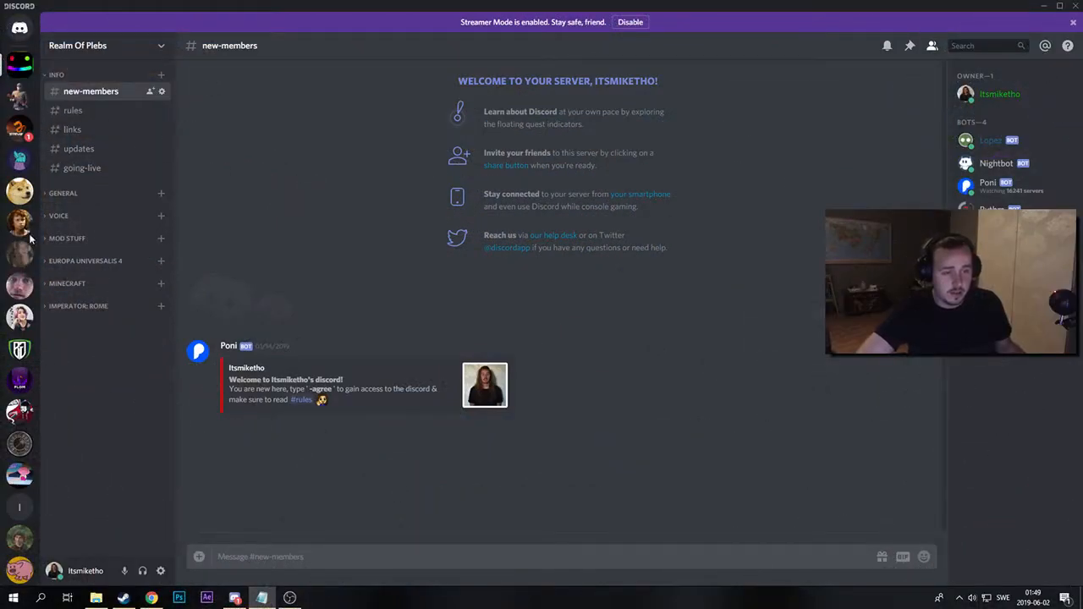
Create a new server named Imperial Court with its region set to Western Europe.
scroll(26, 254, down, 5)
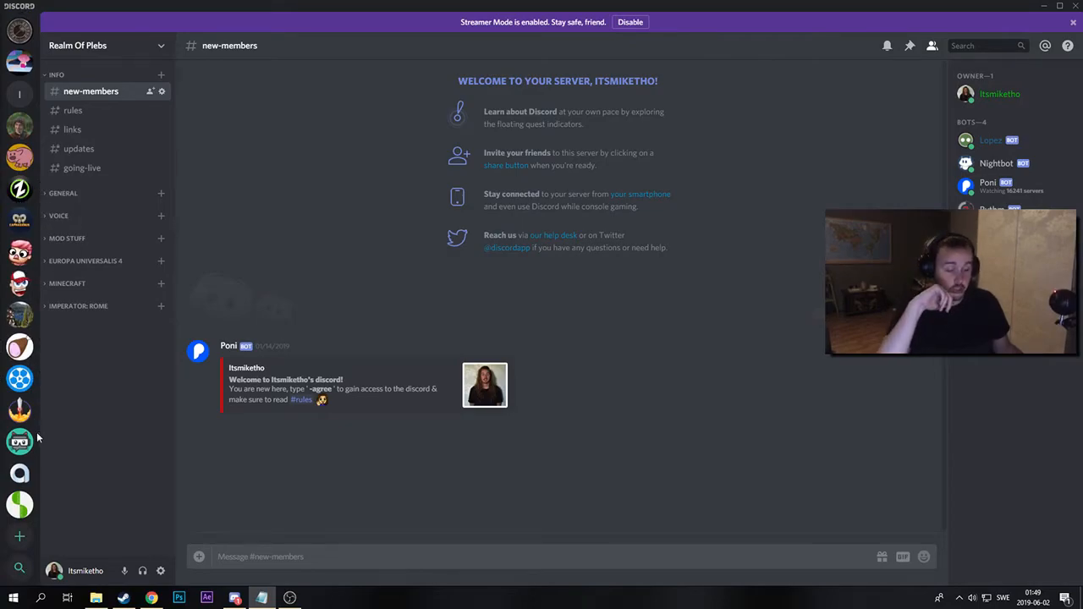
click(20, 535)
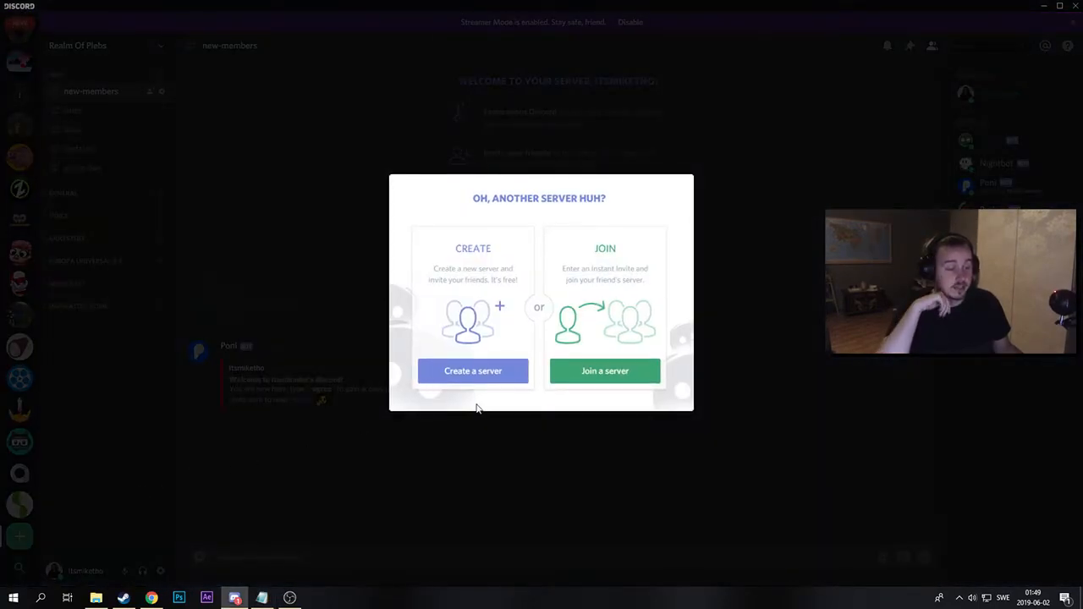
click(478, 381)
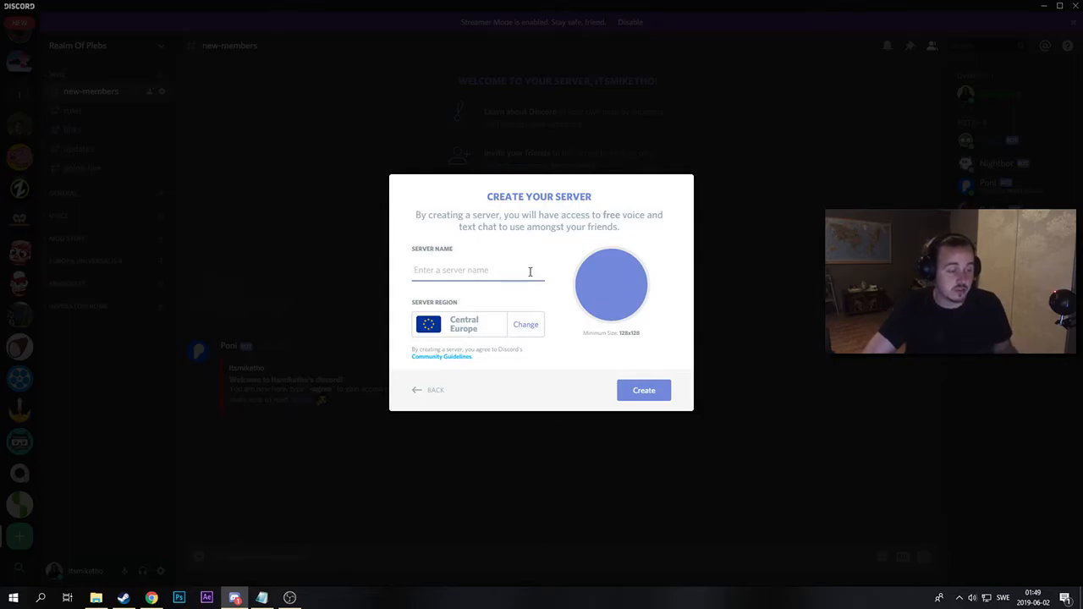
text(Imperial Court)
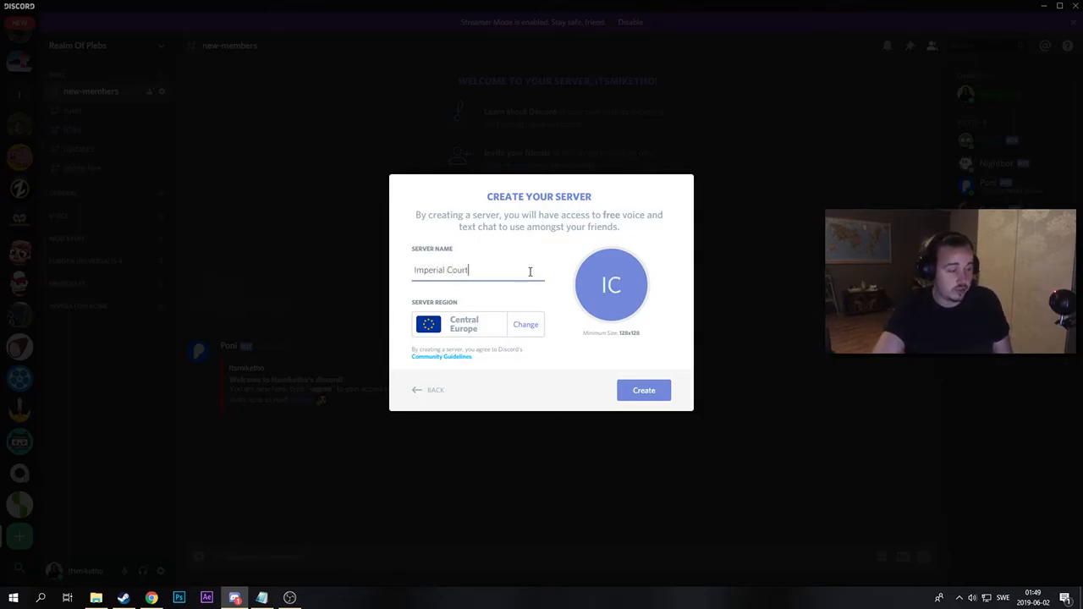
click(522, 327)
click(621, 381)
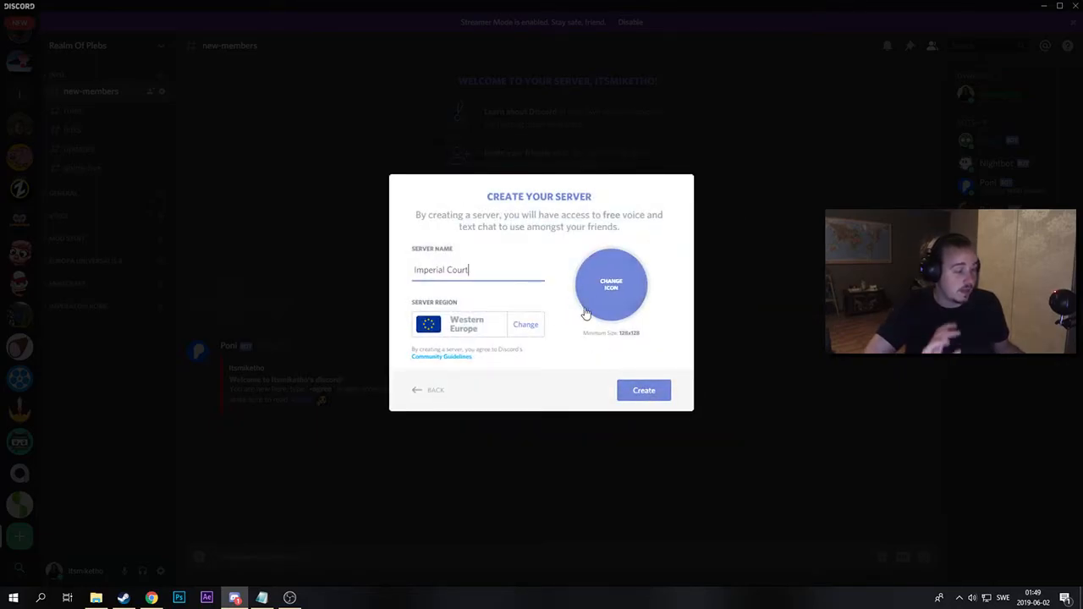
click(639, 396)
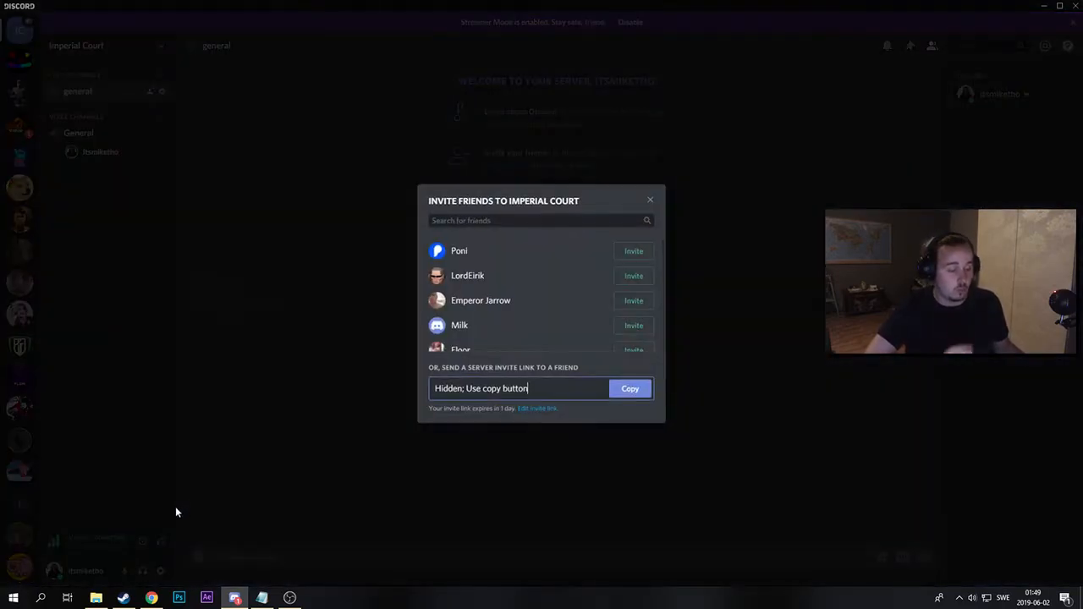
Dismiss the friend invitation dialog and disconnect from the General voice channel.
click(363, 425)
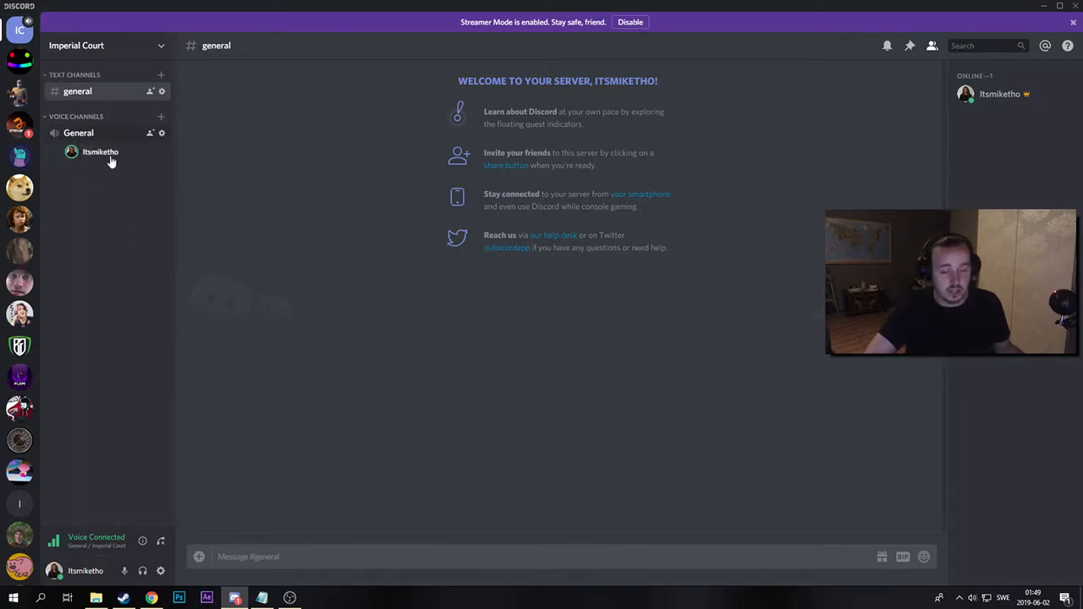
click(160, 542)
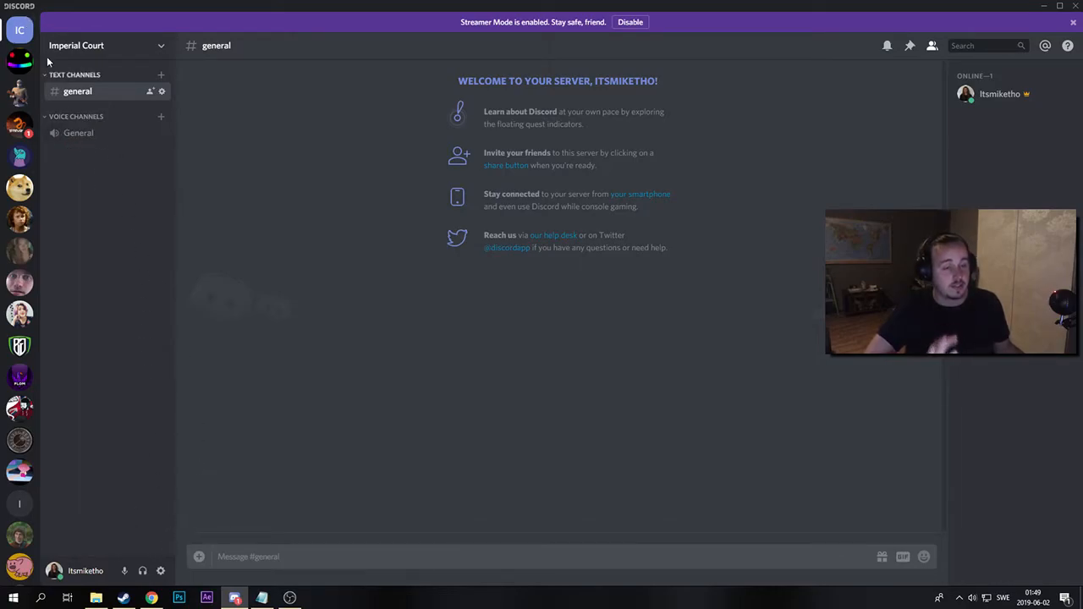
scroll(30, 69, up, 1)
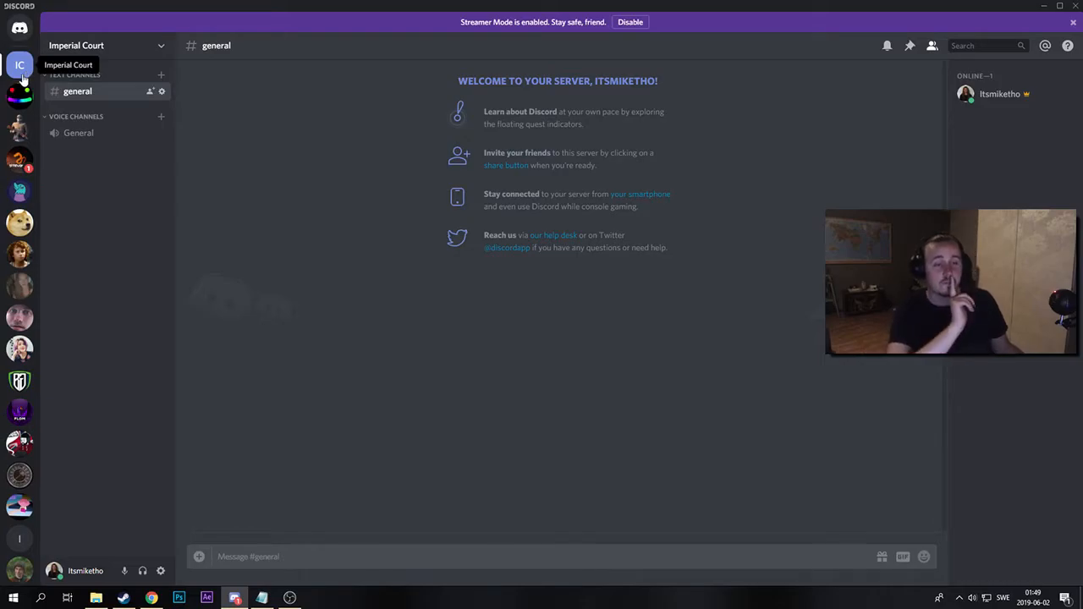
right_click(23, 78)
mouse_move(82, 152)
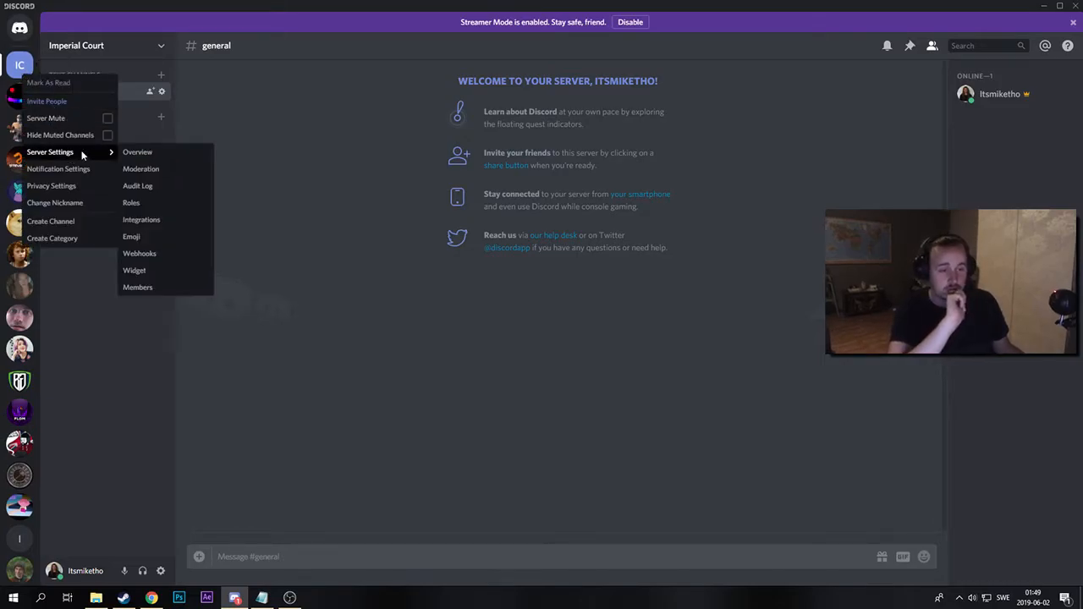
click(126, 157)
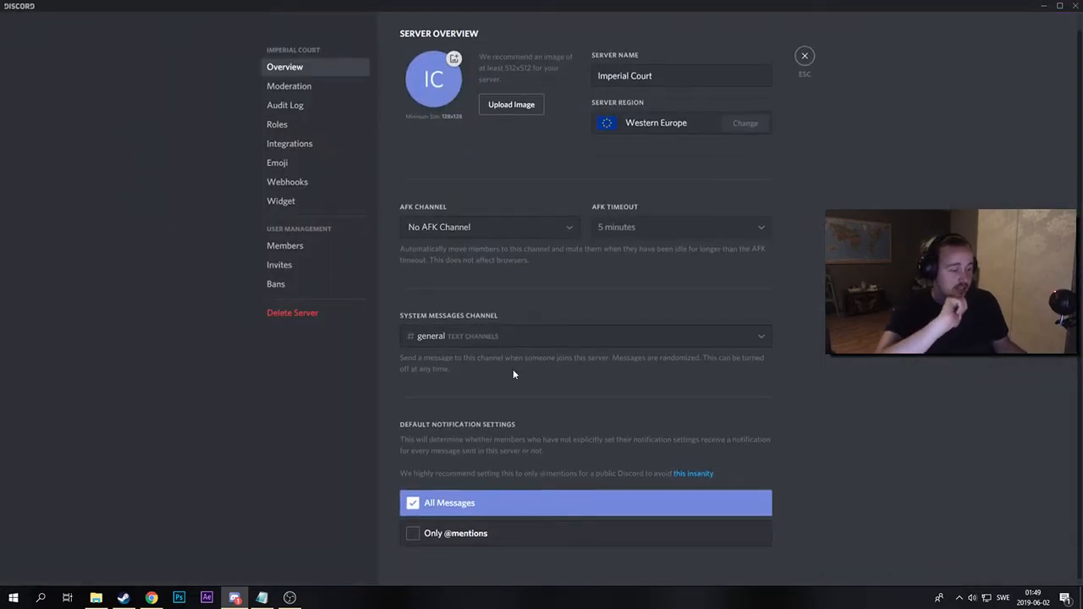
click(496, 526)
click(745, 561)
scroll(504, 195, up, 1)
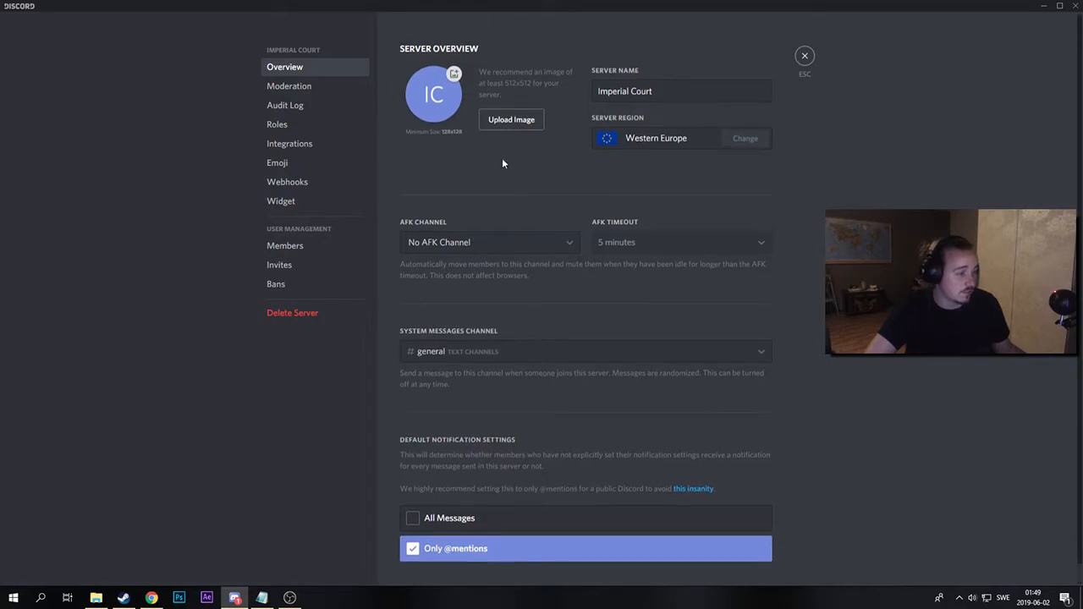
Disable Streamer Mode to reach the moderation settings, then set the server's verification level to Low and save it.
click(300, 88)
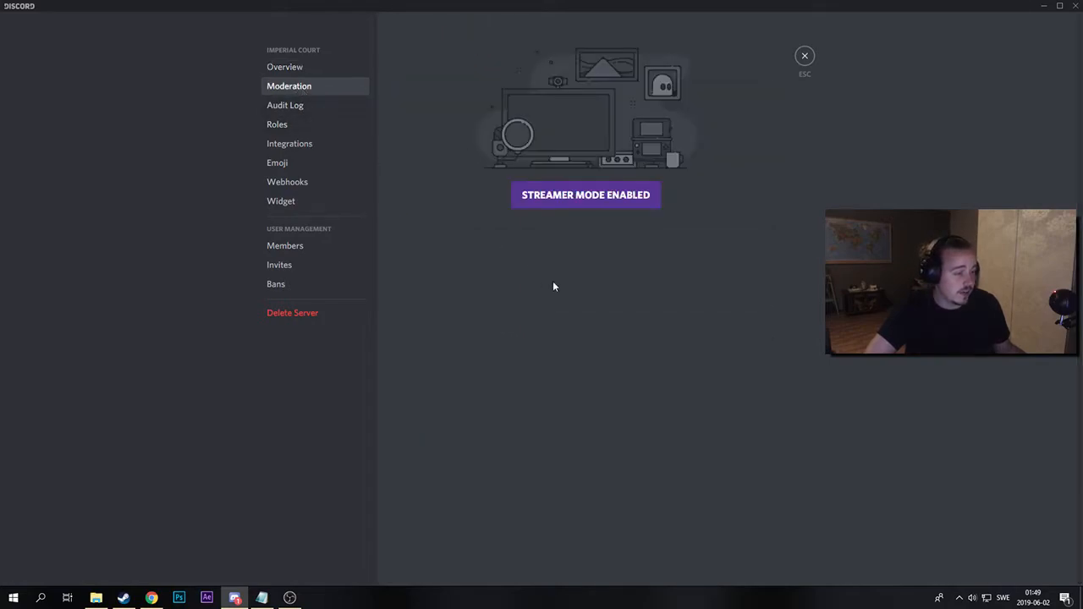
click(546, 203)
click(762, 185)
click(805, 58)
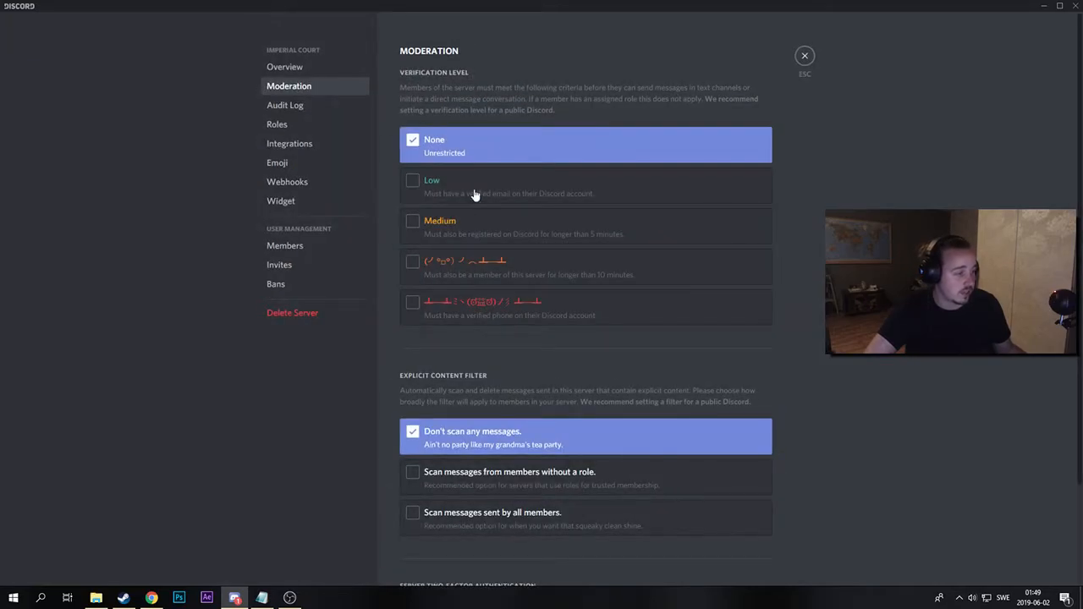
click(477, 190)
click(745, 560)
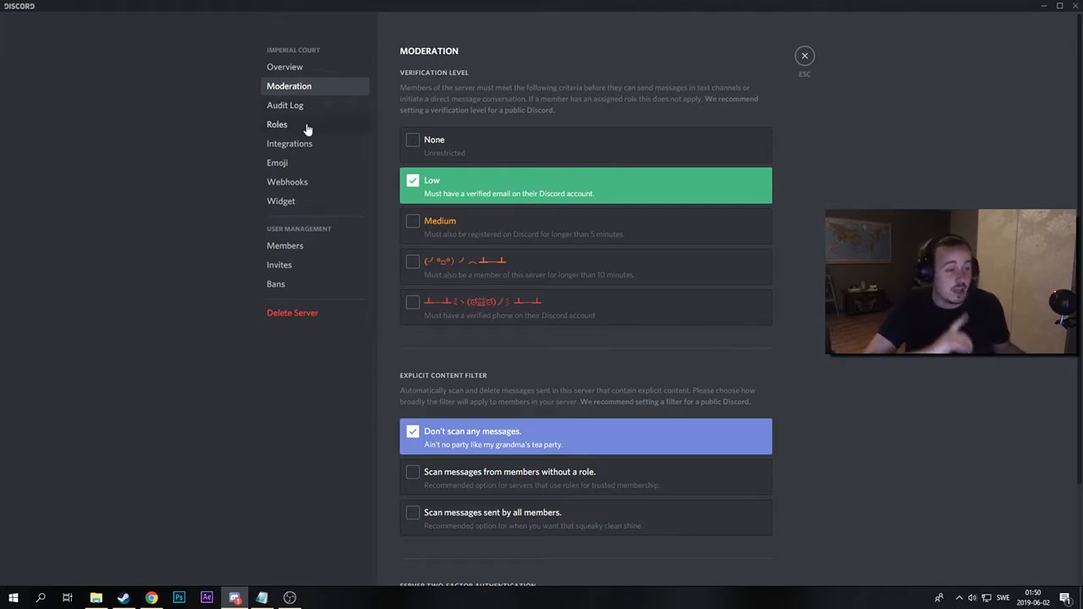
click(278, 124)
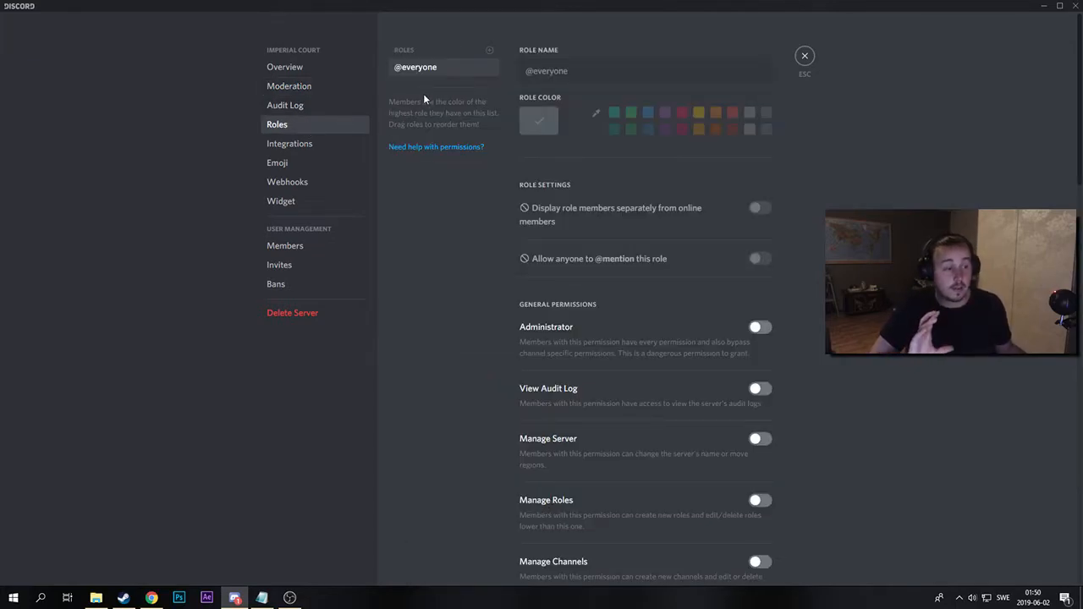
scroll(625, 256, down, 5)
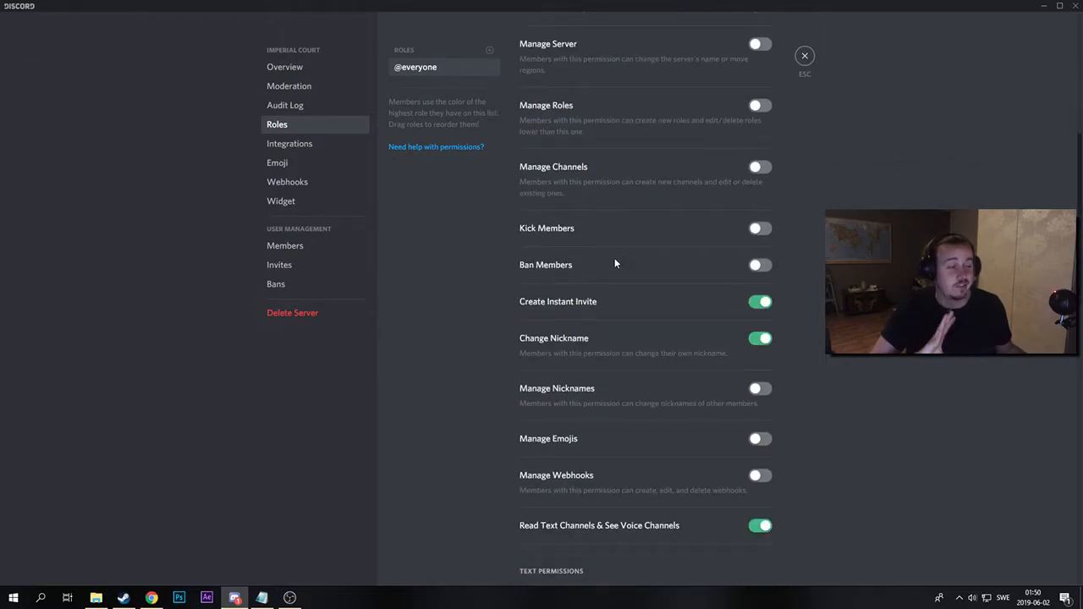
scroll(612, 256, up, 5)
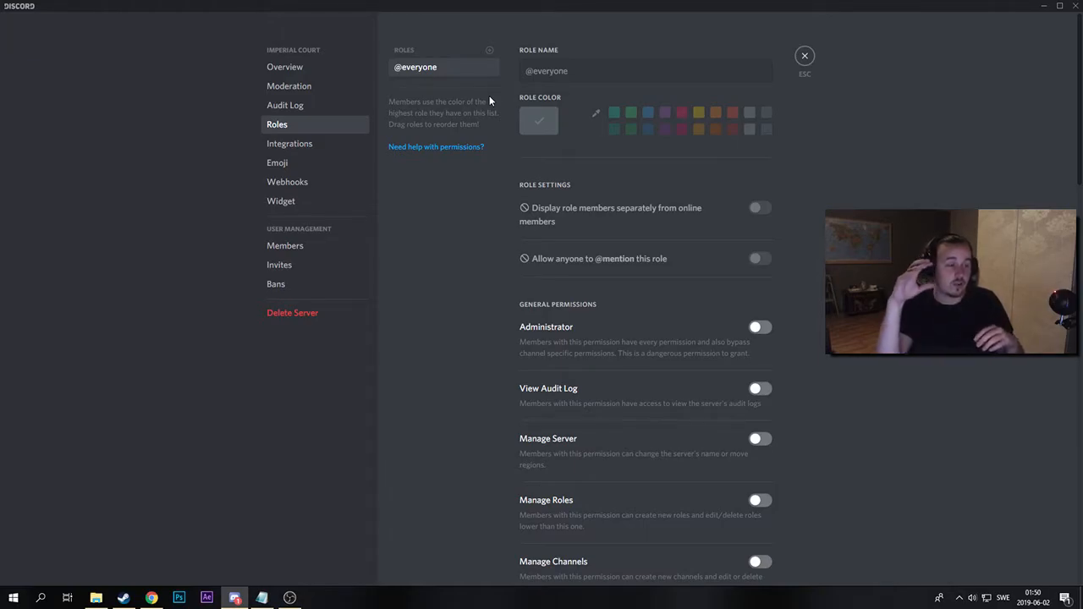
click(490, 51)
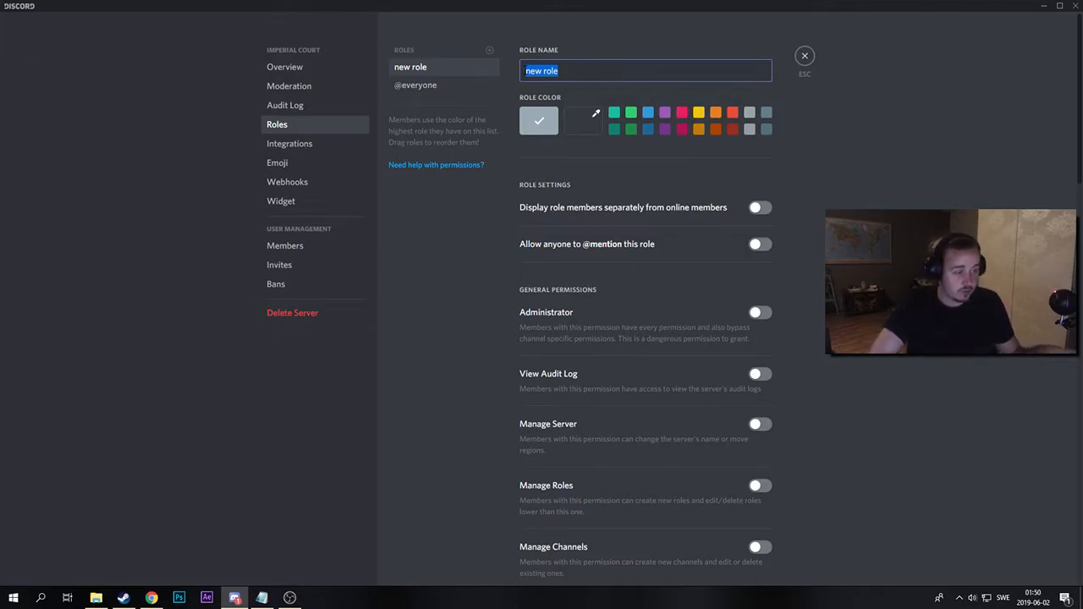
text(Peas)
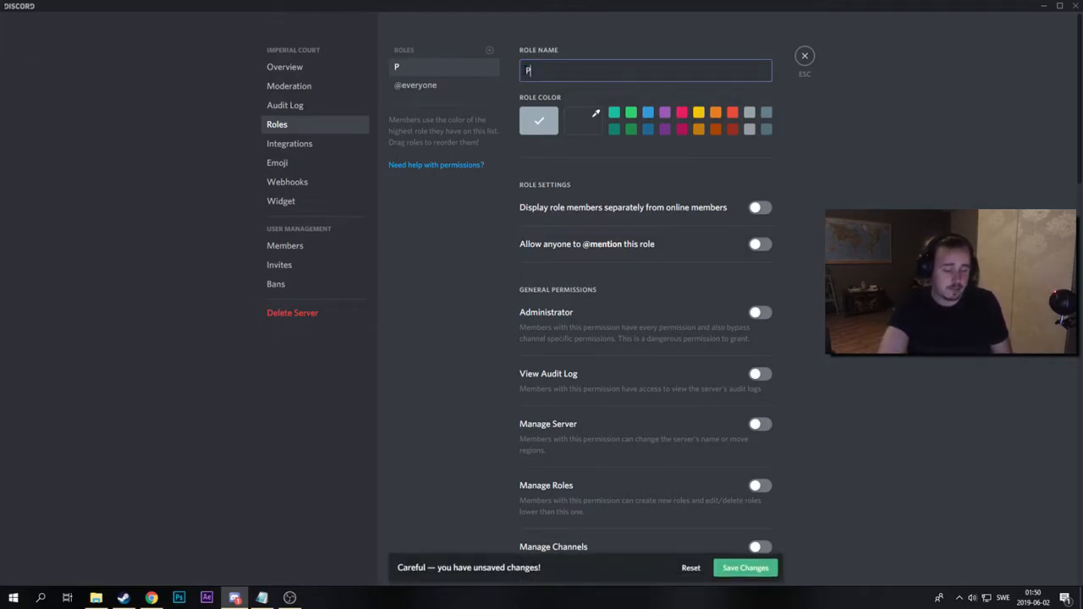
key(BackSpace)
key(BackSpace)
key(BackSpace)
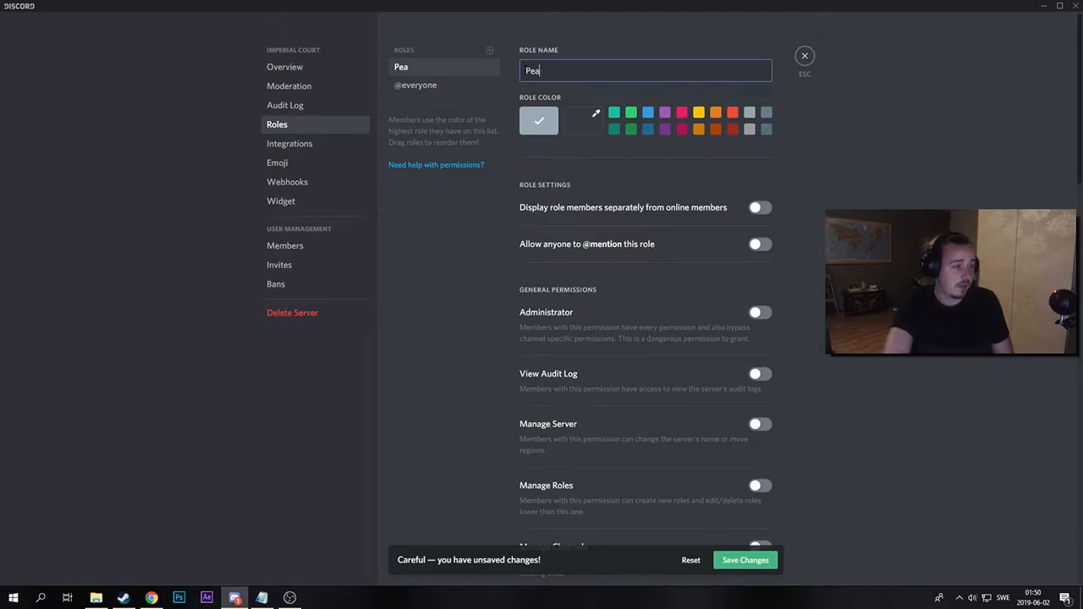
text(sant)
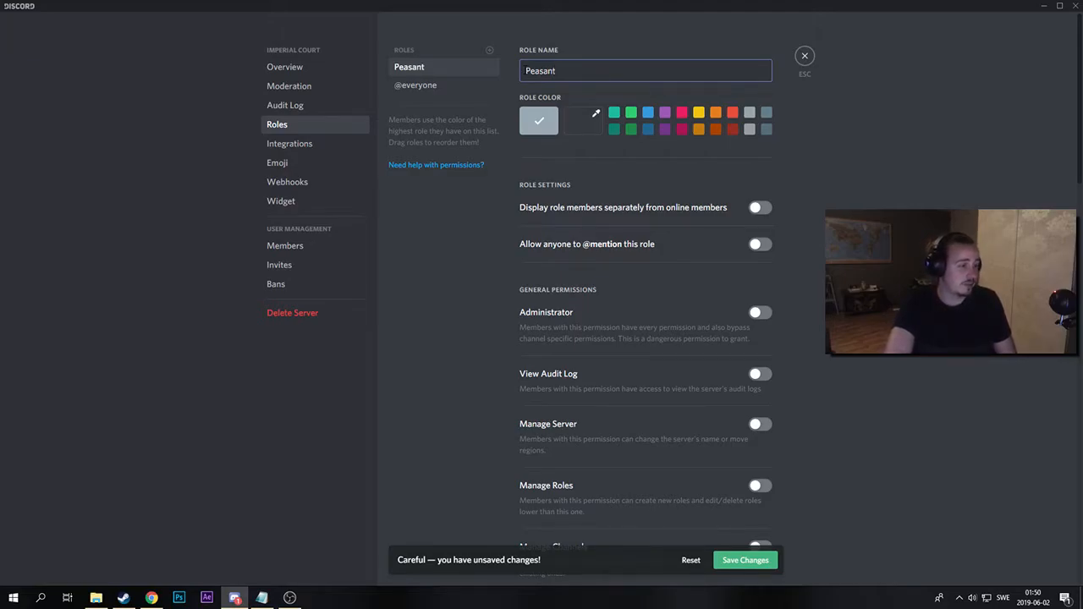
text(s)
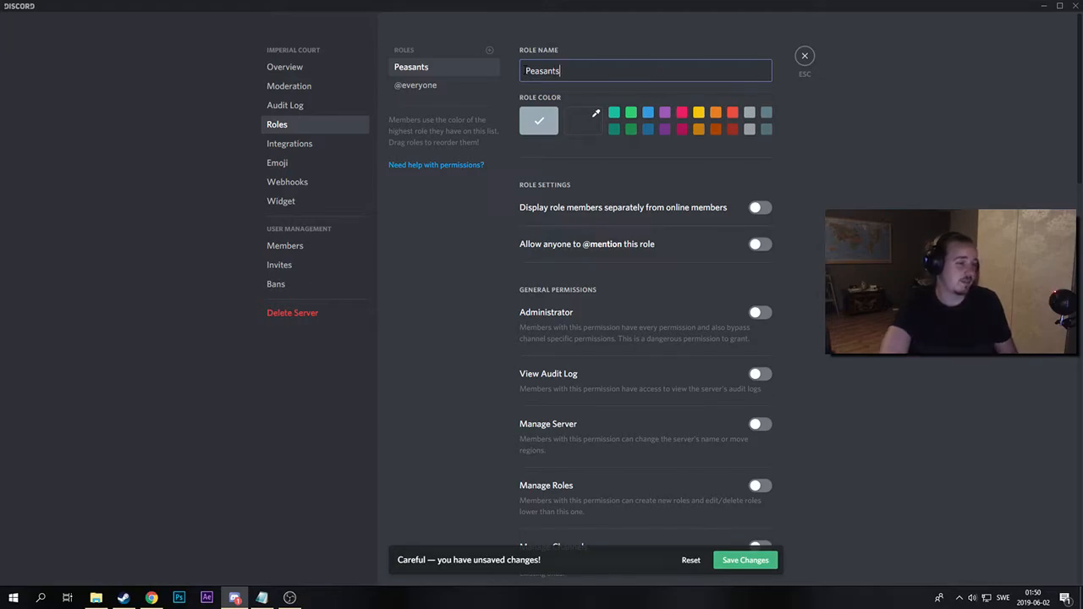
Give the Peasants role the custom brown color #693b28.
click(583, 123)
drag(523, 240, 525, 240)
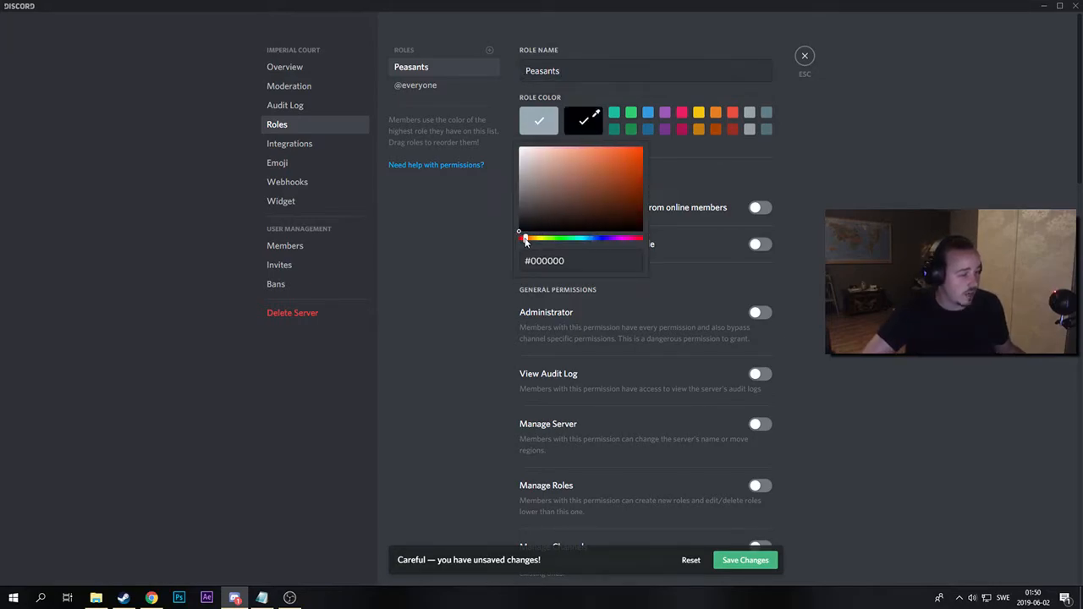
click(604, 208)
mouse_move(601, 206)
mouse_down()
mouse_move(628, 203)
mouse_move(594, 198)
mouse_up()
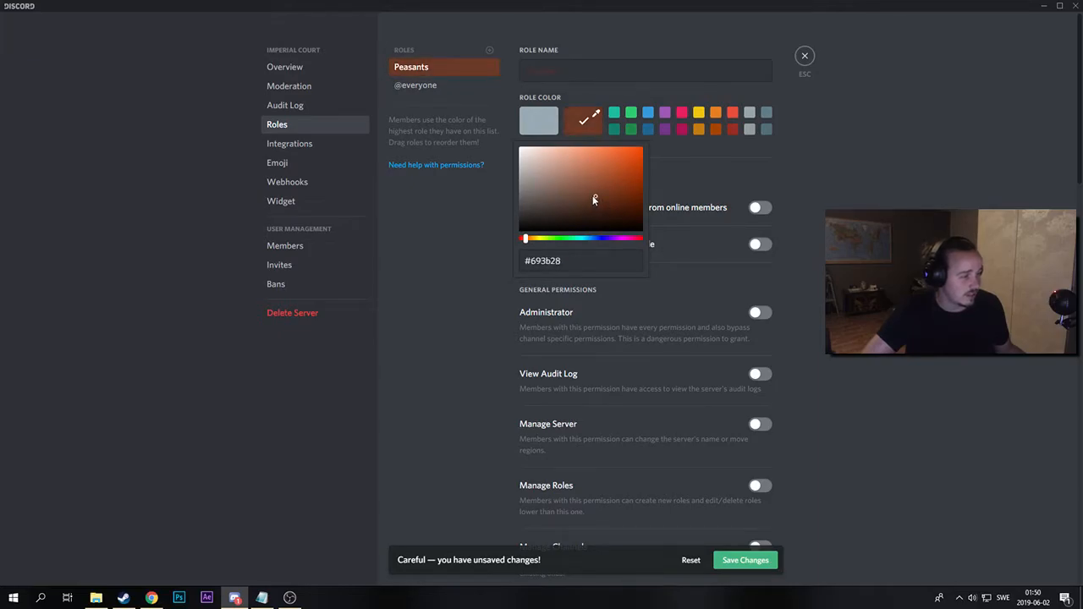
click(786, 179)
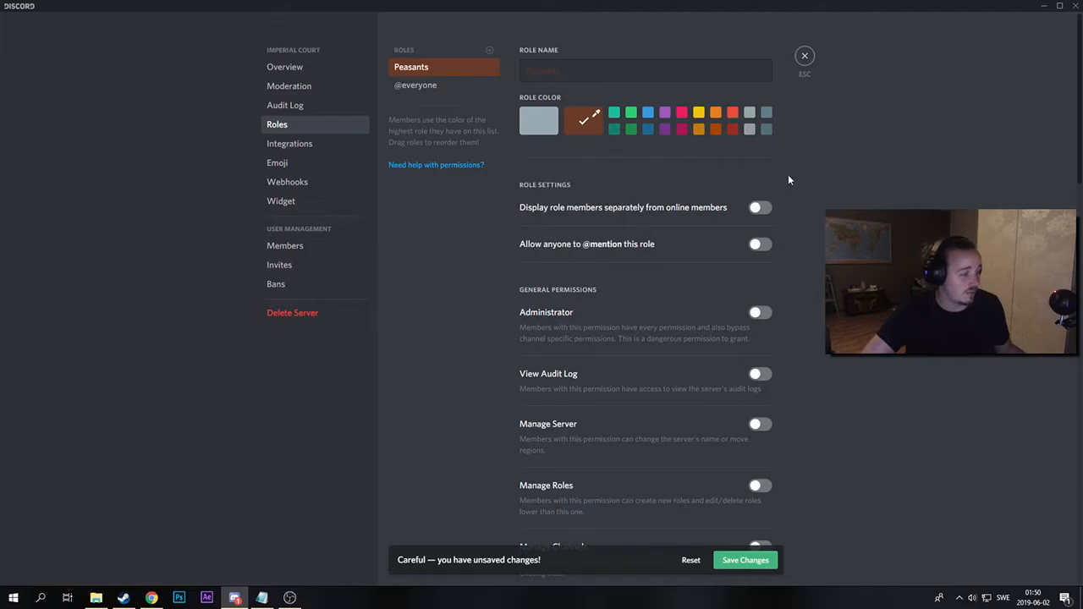
click(759, 245)
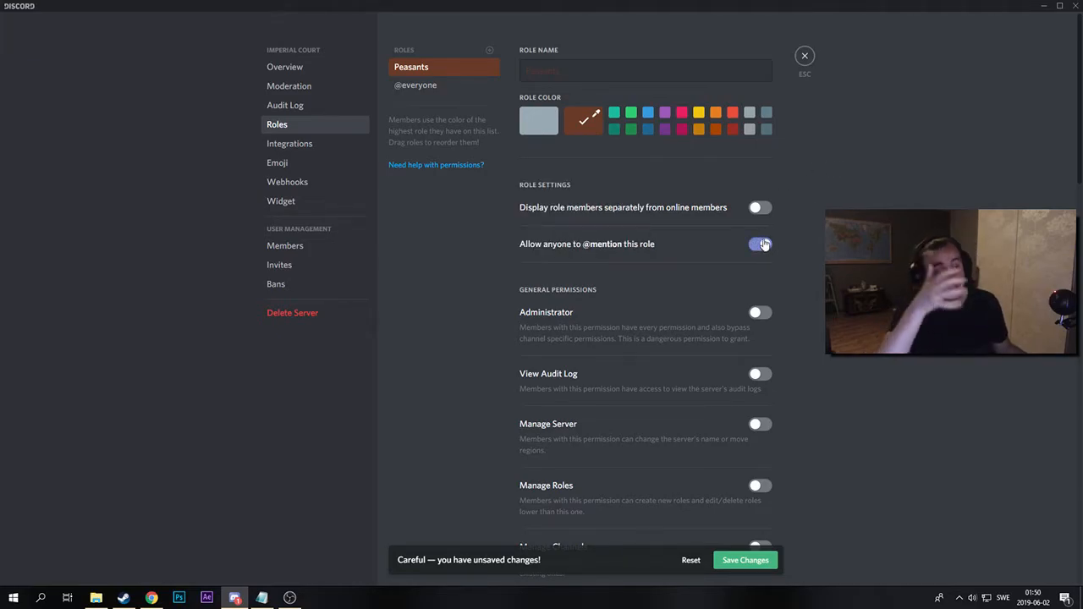
scroll(687, 248, down, 6)
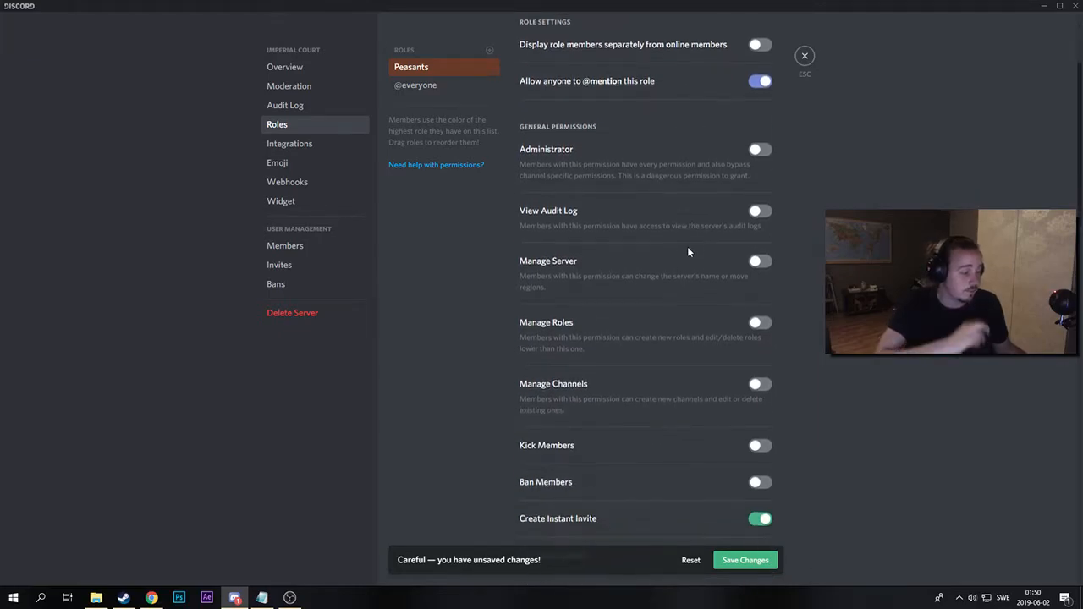
scroll(690, 235, down, 5)
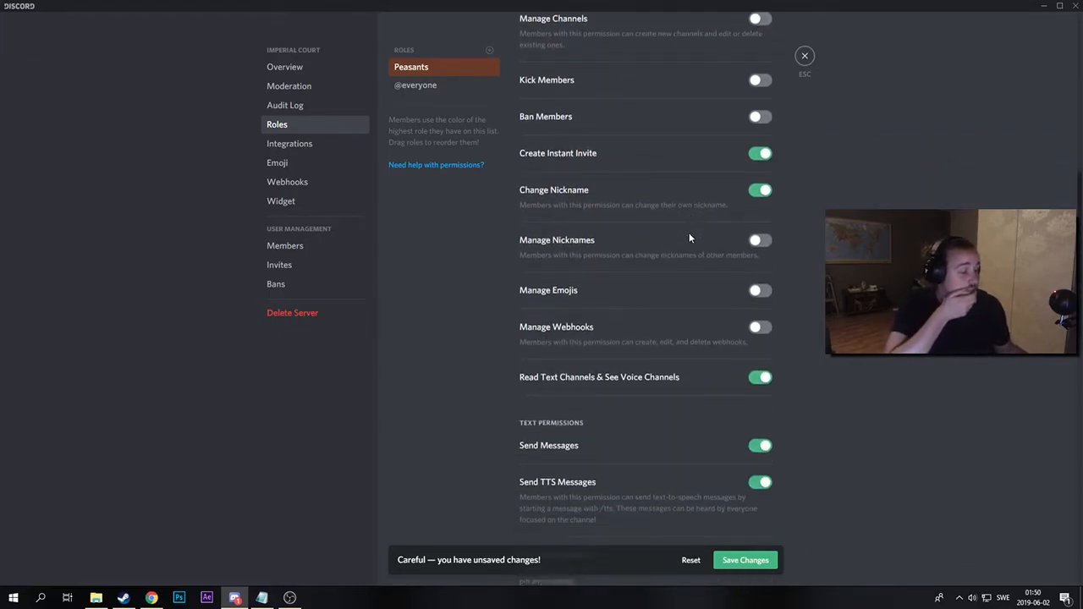
scroll(711, 339, down, 2)
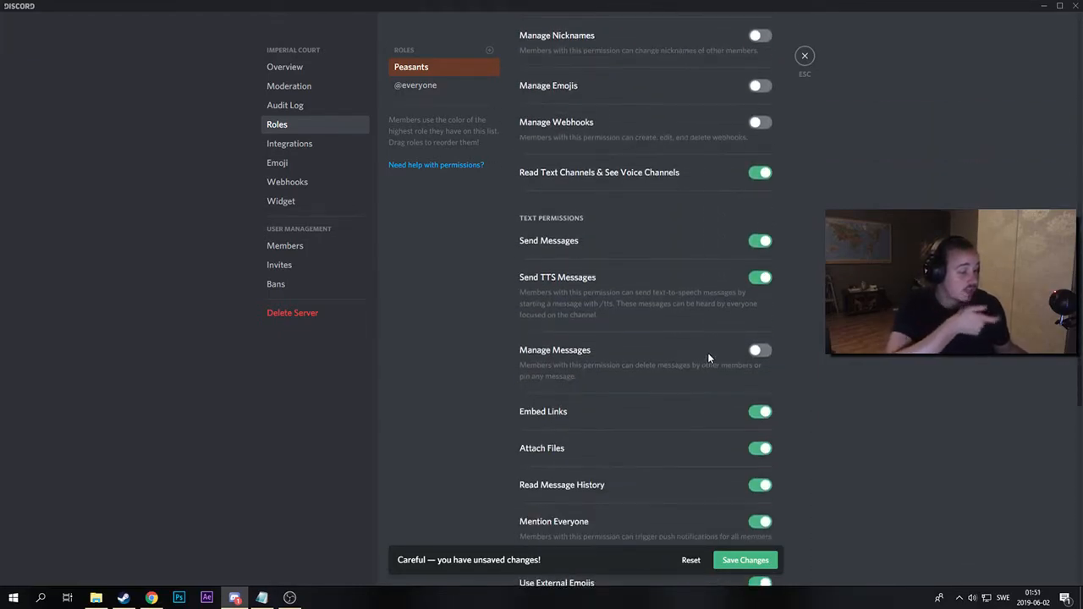
click(754, 286)
Turn off the Peasants role's Embed Links, Attach Files and Mention Everyone permissions, and save the role.
scroll(735, 284, down, 2)
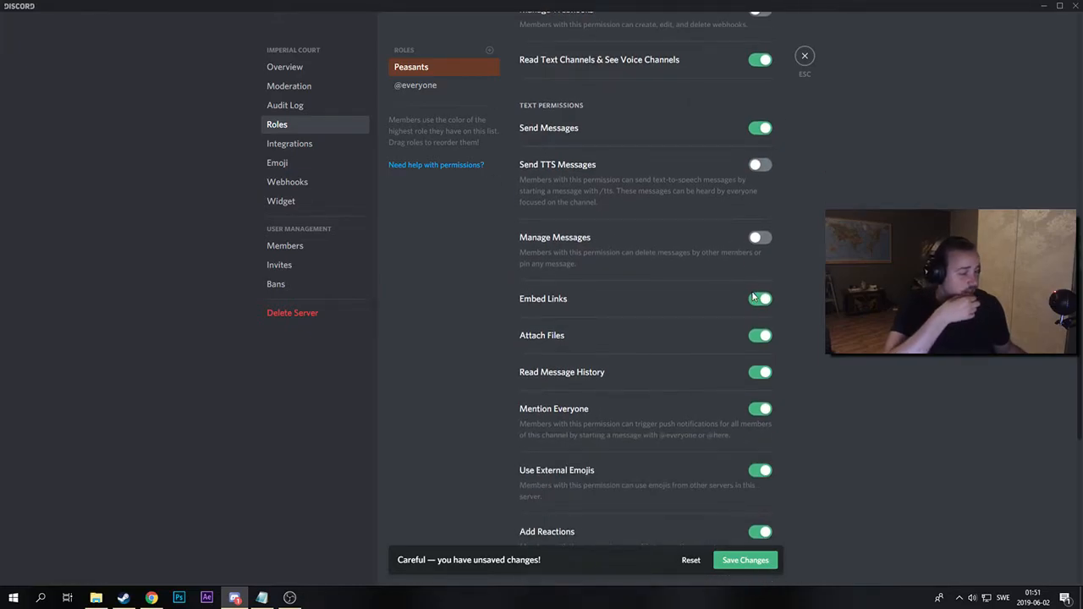
click(760, 299)
click(757, 339)
scroll(703, 319, down, 2)
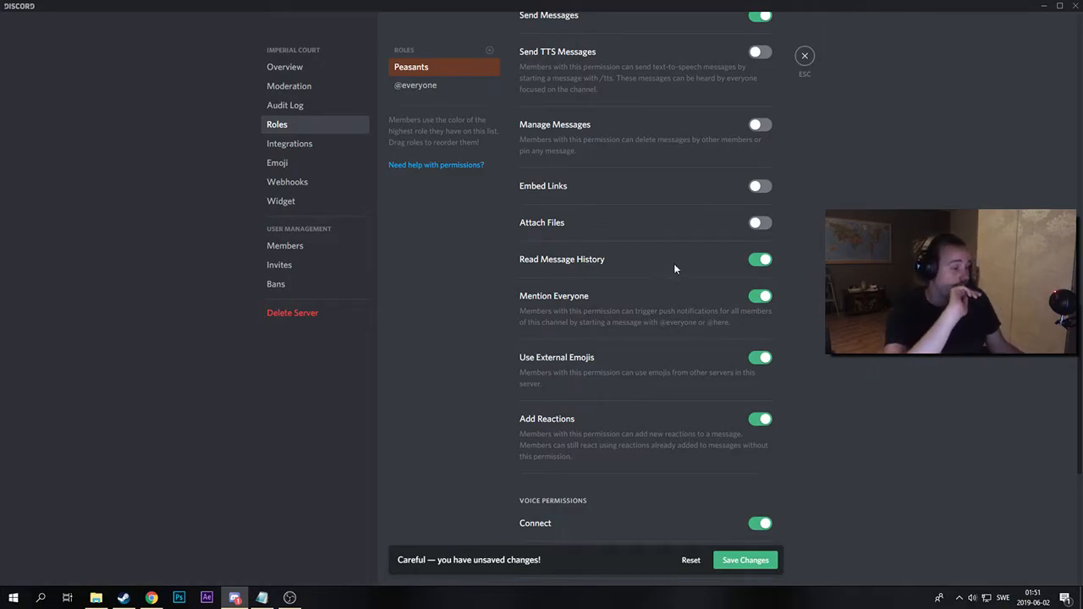
scroll(675, 266, down, 2)
click(759, 184)
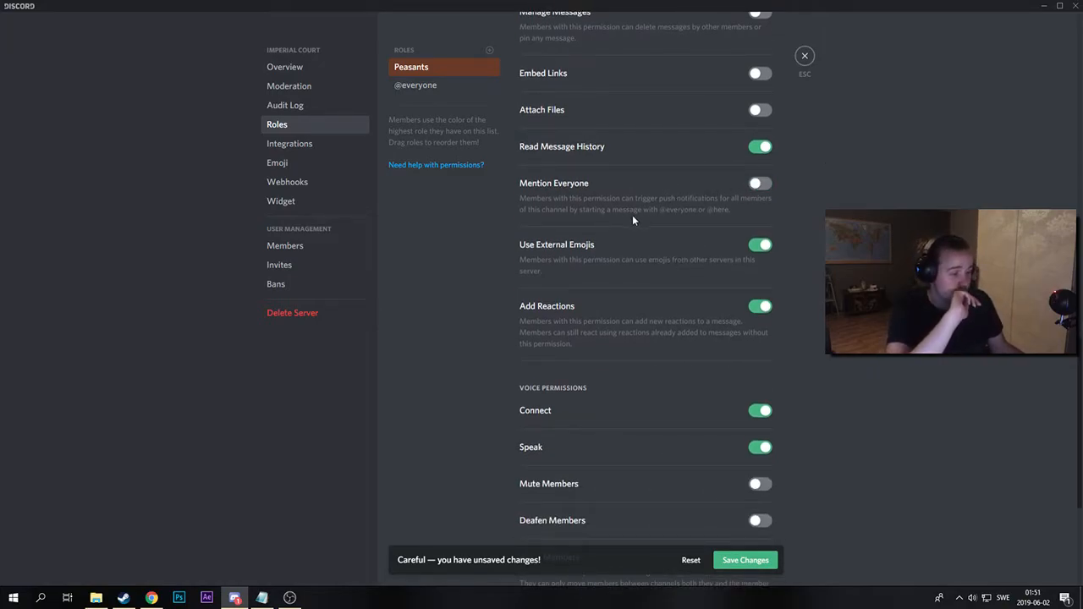
scroll(641, 221, down, 1)
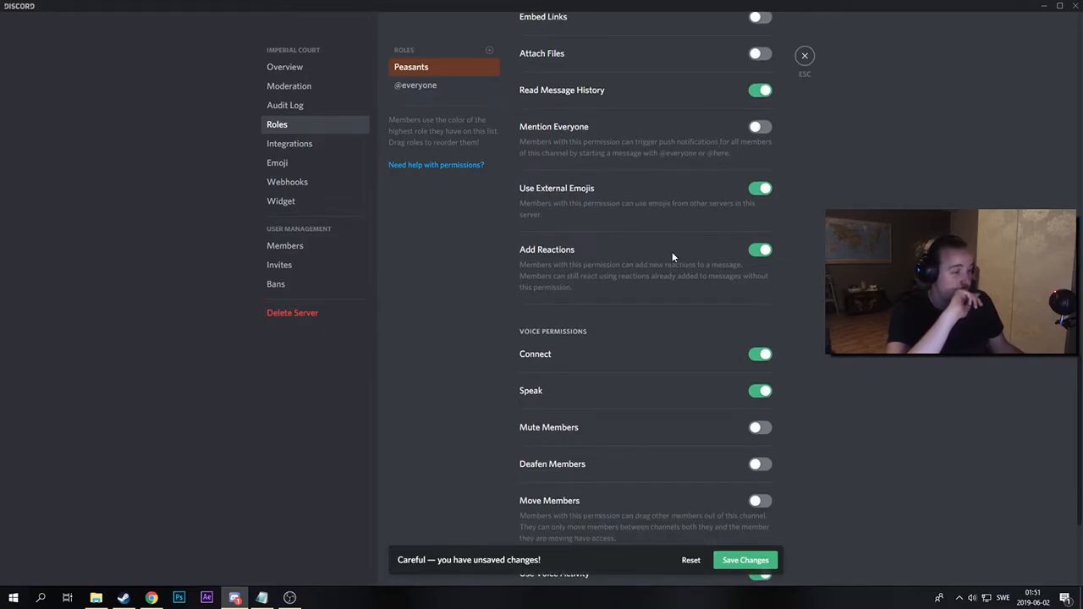
scroll(674, 255, down, 3)
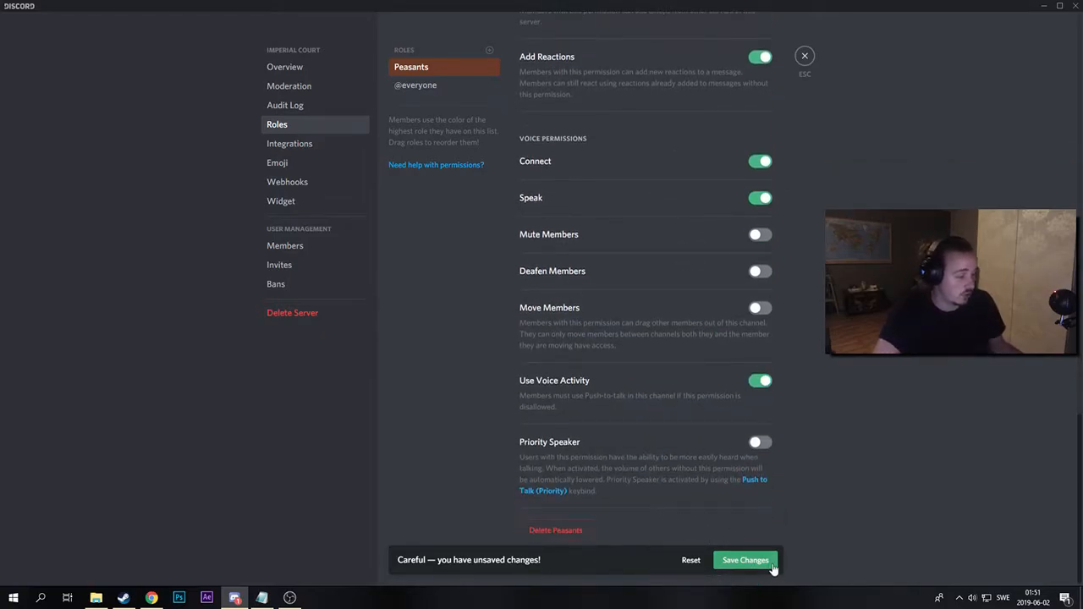
click(745, 561)
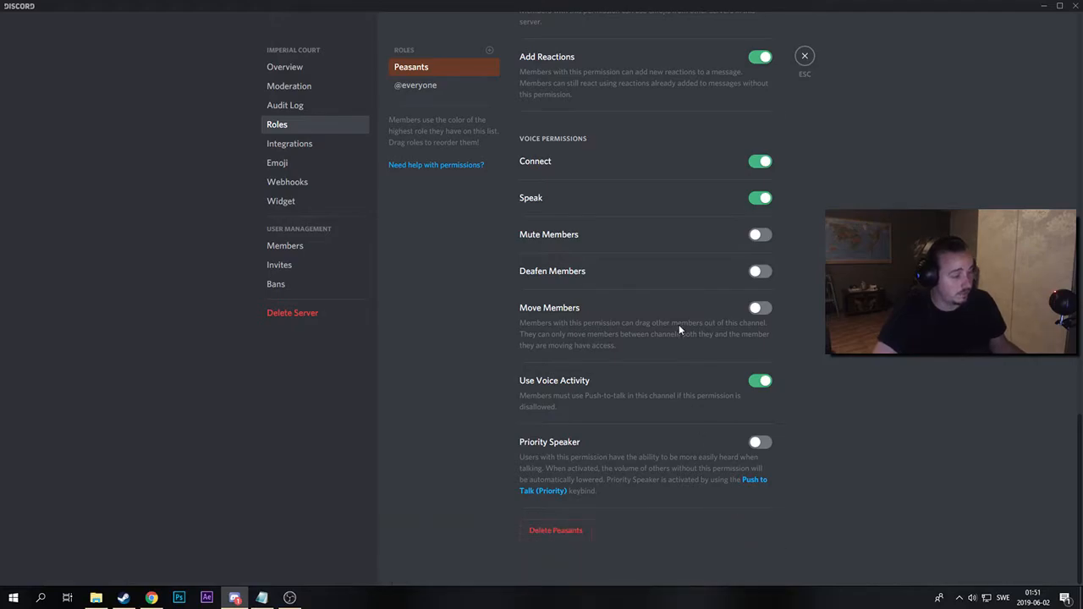
Add a new role named Nobility, place it above Peasants in the role order, and give it the preset bright green color.
scroll(677, 247, up, 20)
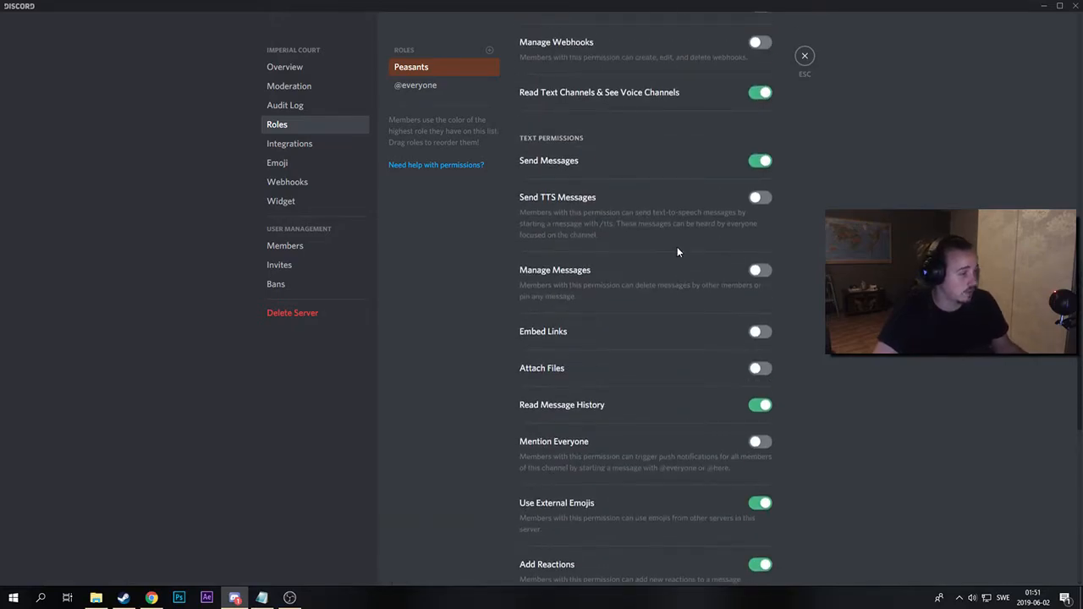
click(490, 51)
drag(461, 85, 455, 69)
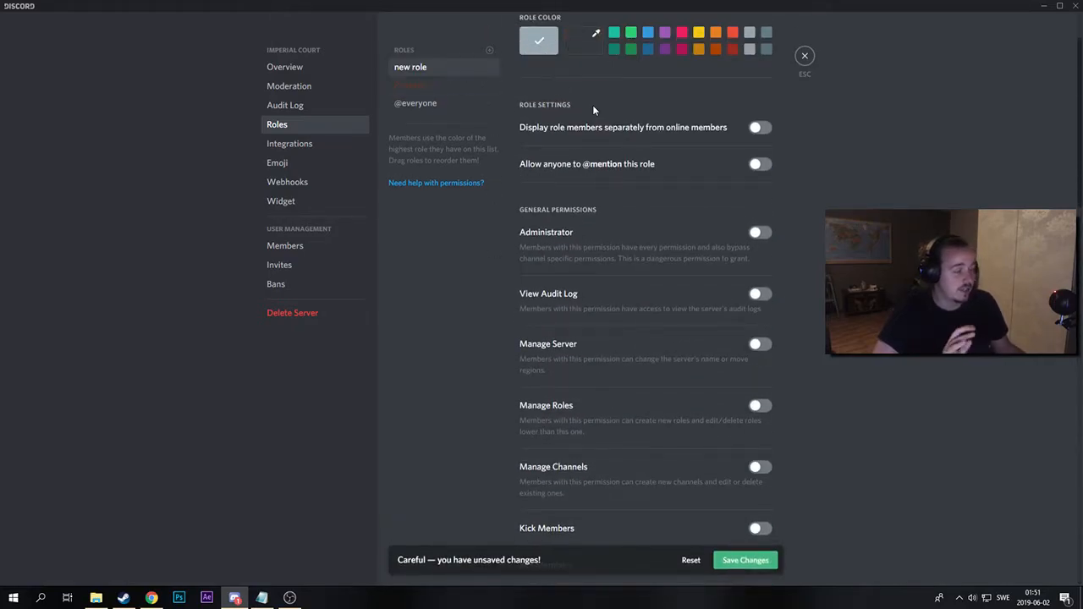
scroll(595, 95, up, 2)
triple_click(594, 66)
text(Nobility)
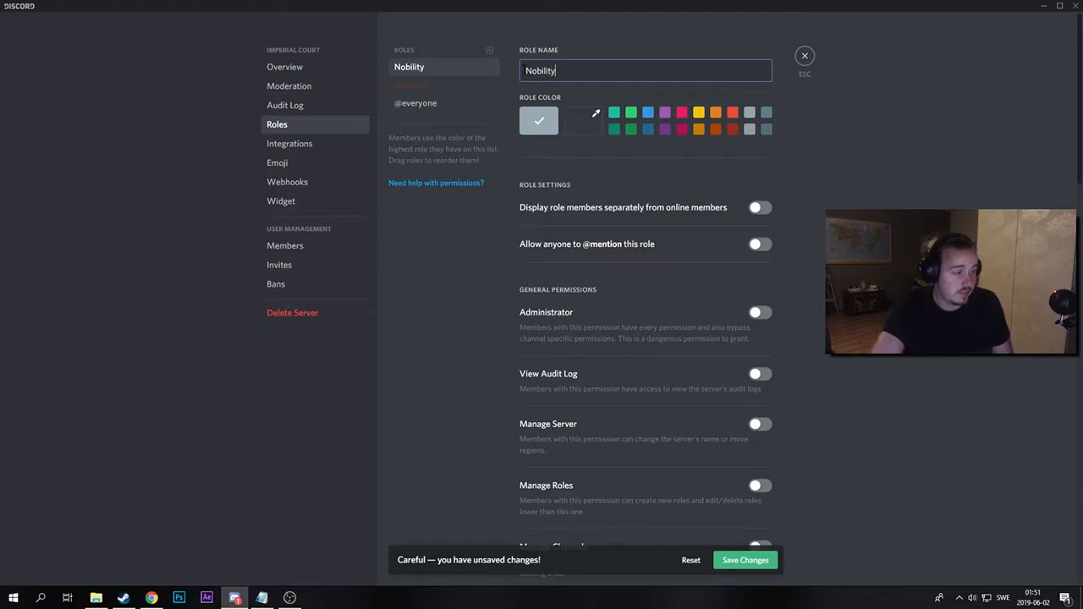
click(631, 112)
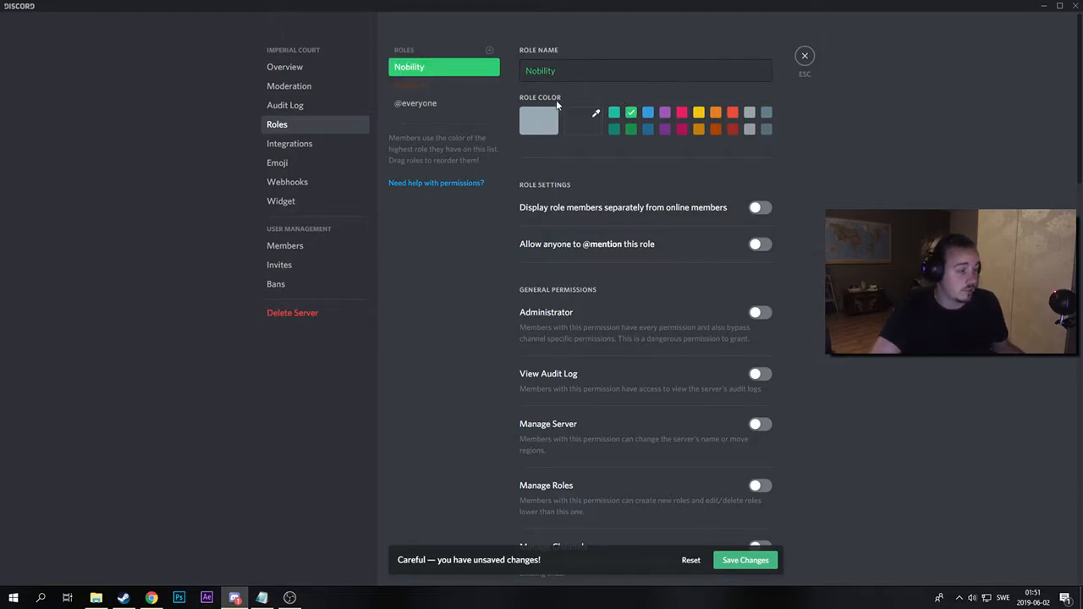
click(759, 245)
scroll(759, 262, down, 3)
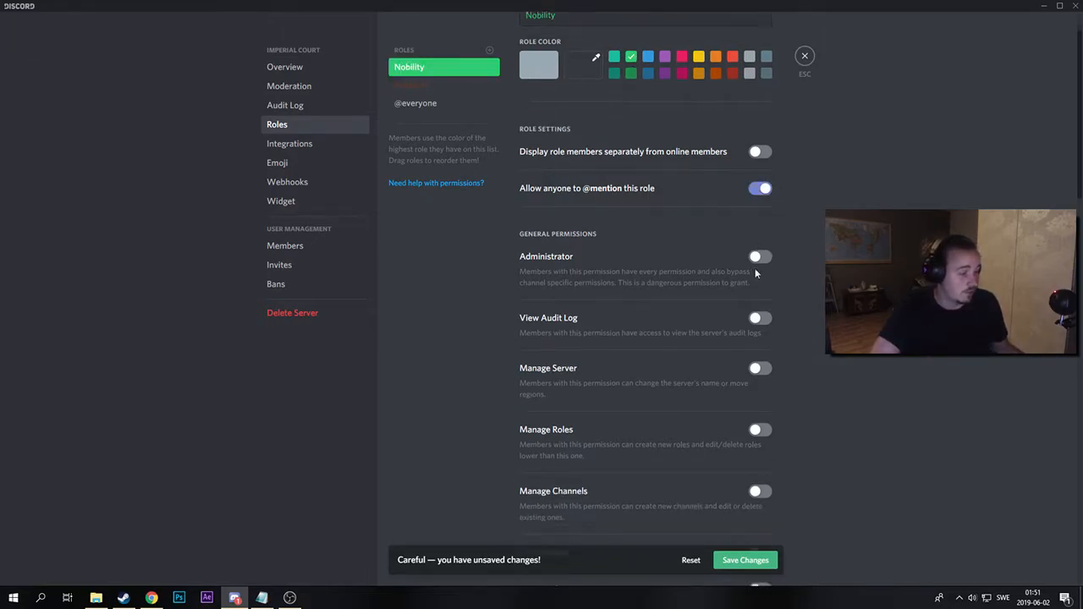
scroll(756, 272, down, 2)
scroll(756, 272, down, 3)
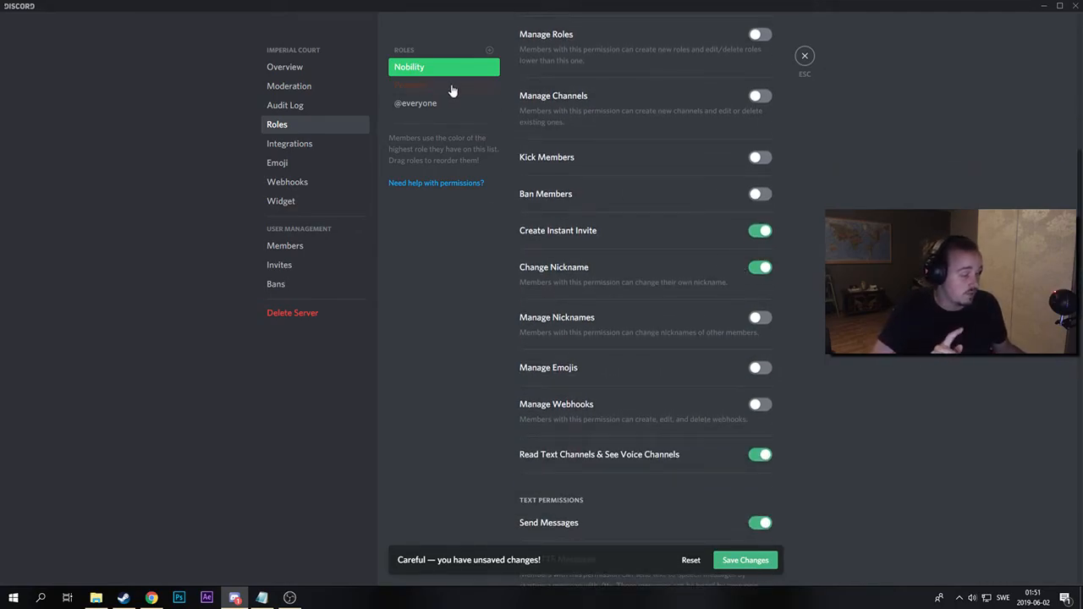
scroll(755, 282, down, 3)
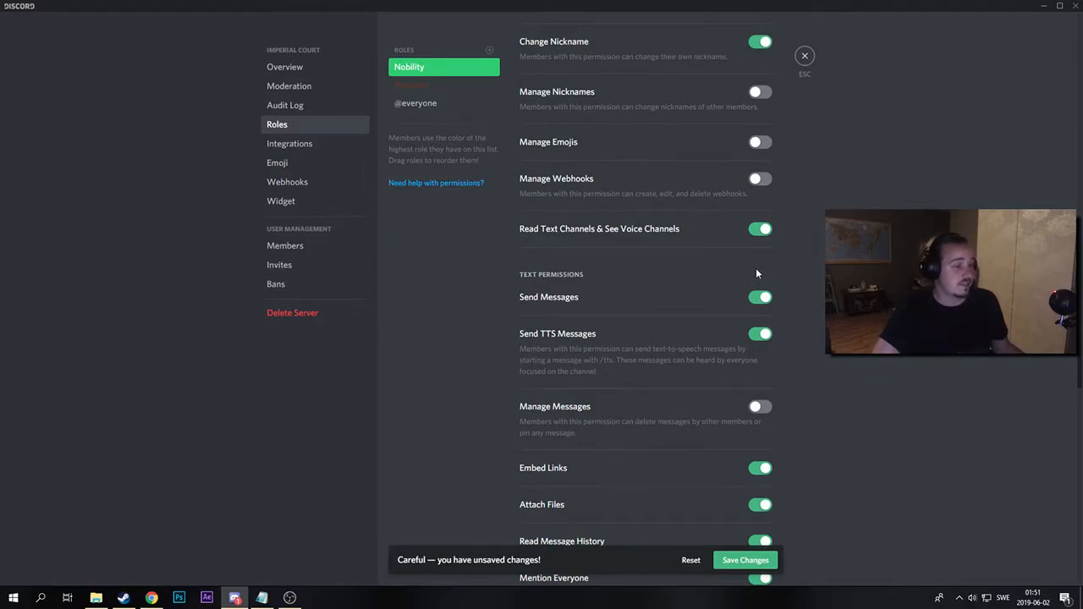
scroll(756, 269, down, 2)
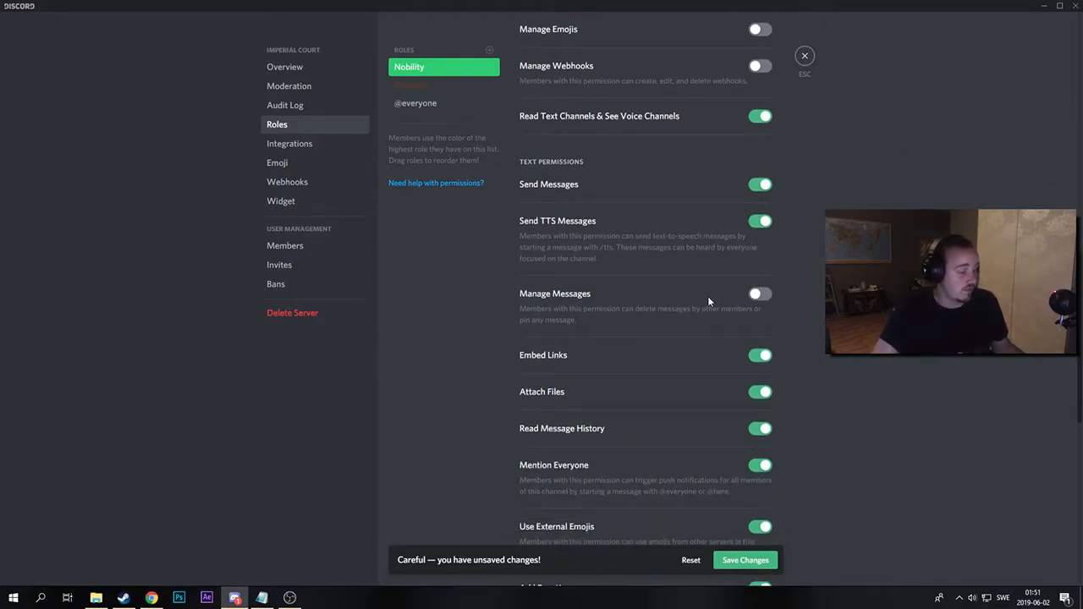
scroll(636, 279, up, 1)
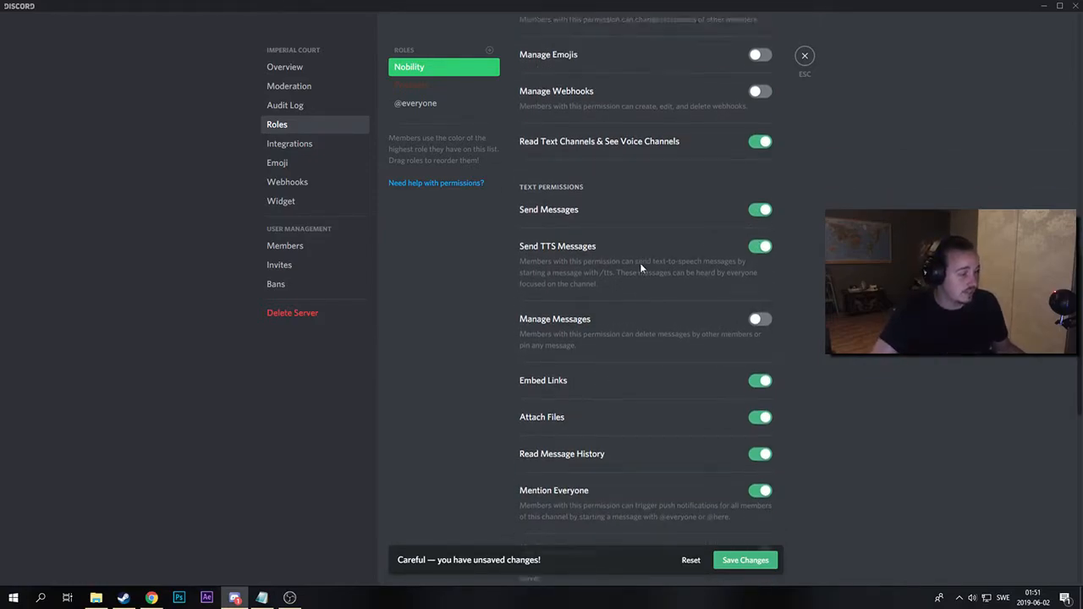
scroll(658, 226, up, 2)
scroll(657, 223, up, 1)
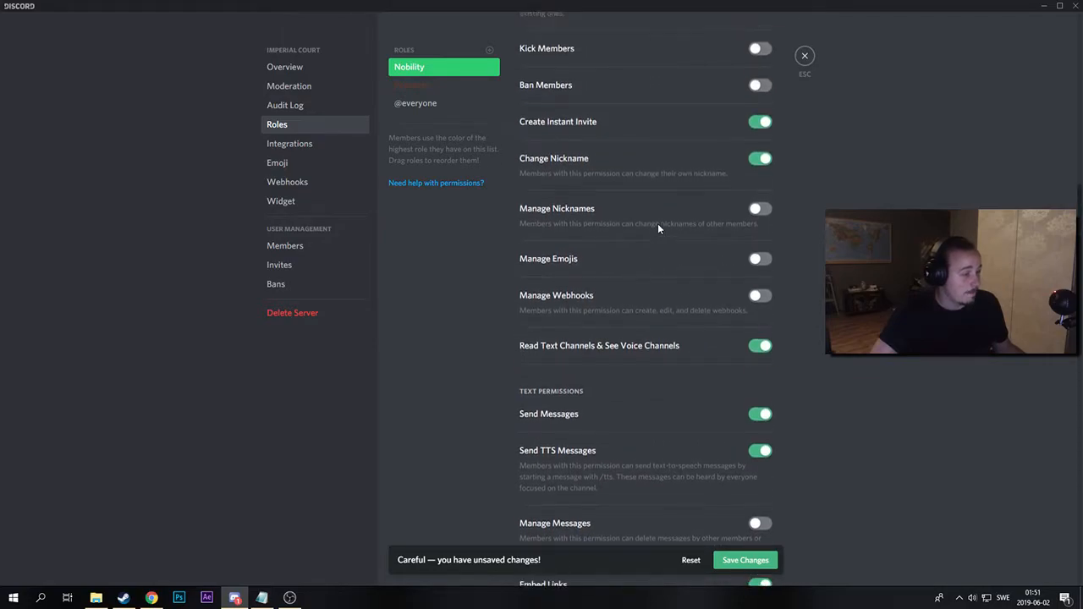
scroll(657, 224, down, 4)
click(750, 221)
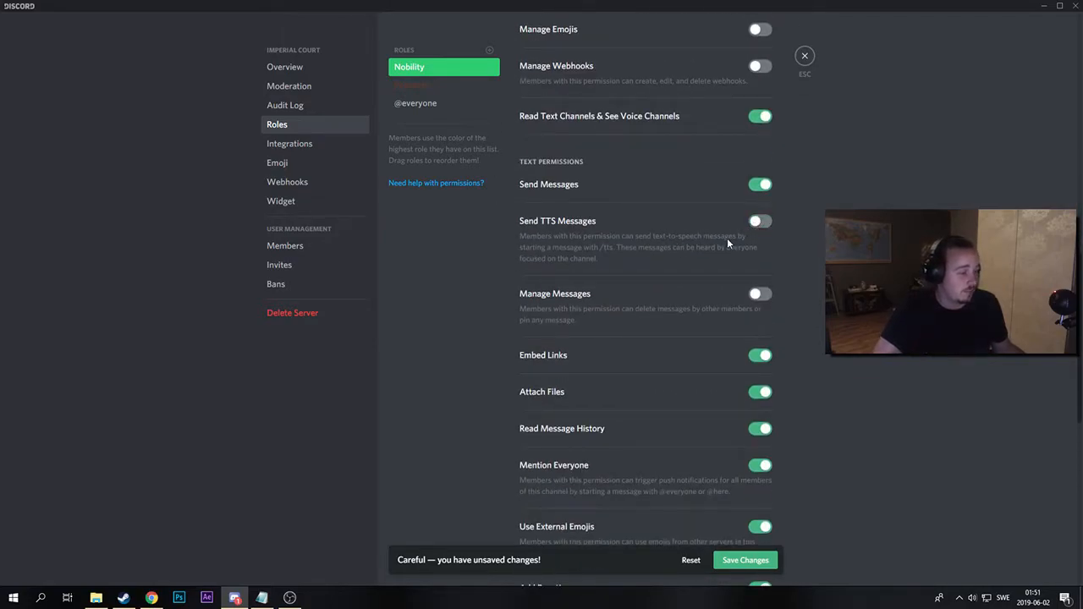
Review the Nobility role's remaining text and voice permissions and save the role.
scroll(727, 238, down, 3)
scroll(666, 330, down, 2)
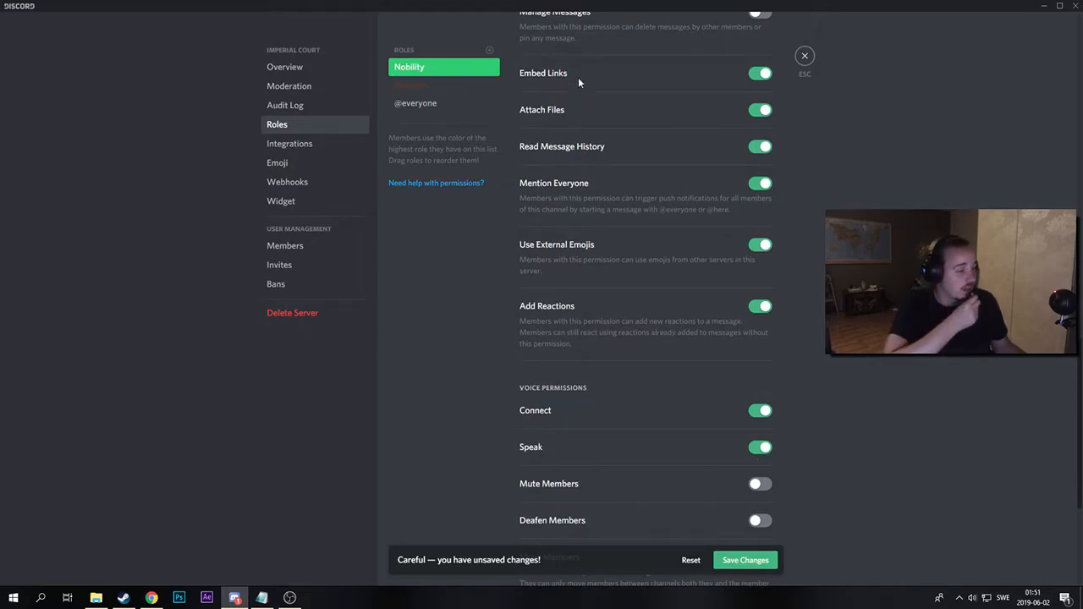
scroll(671, 305, down, 4)
click(768, 562)
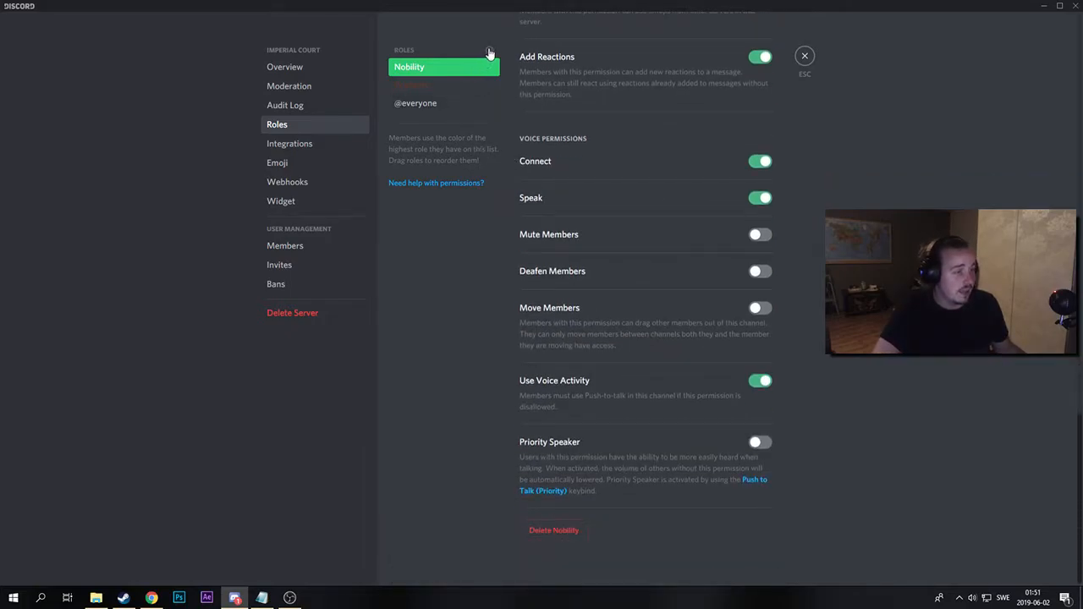
Add a new role named Imperial Enforcers and place it above Nobility in the role order.
click(489, 50)
drag(442, 103, 437, 67)
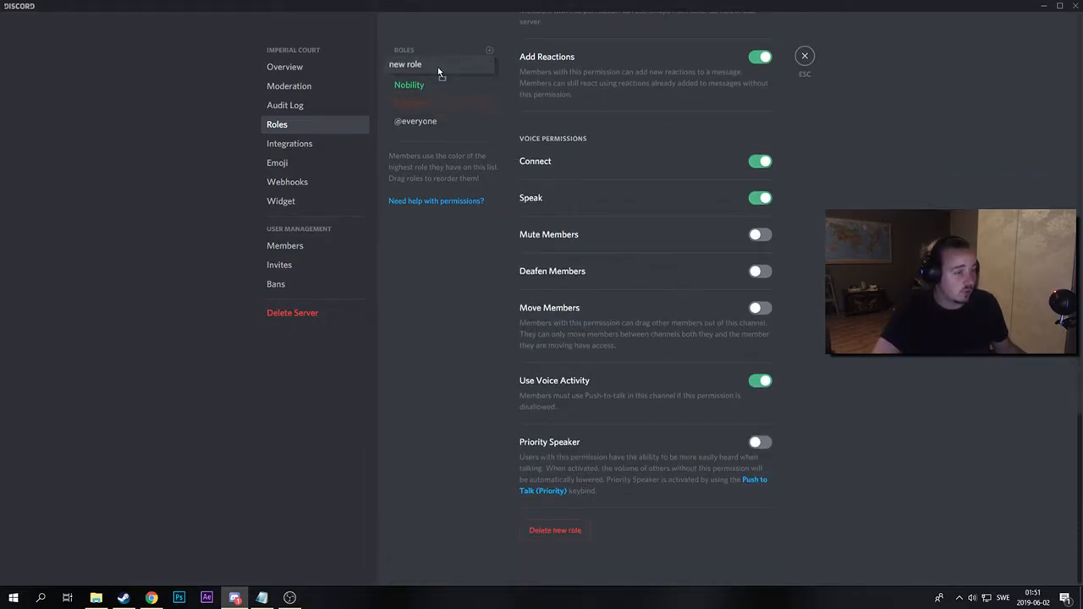
scroll(564, 211, up, 15)
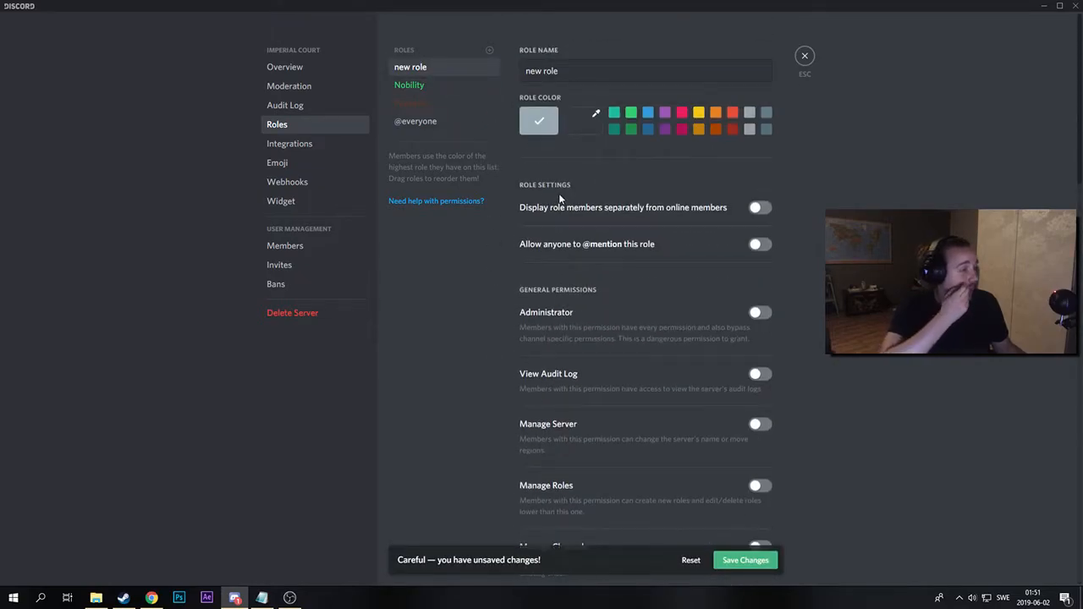
click(474, 73)
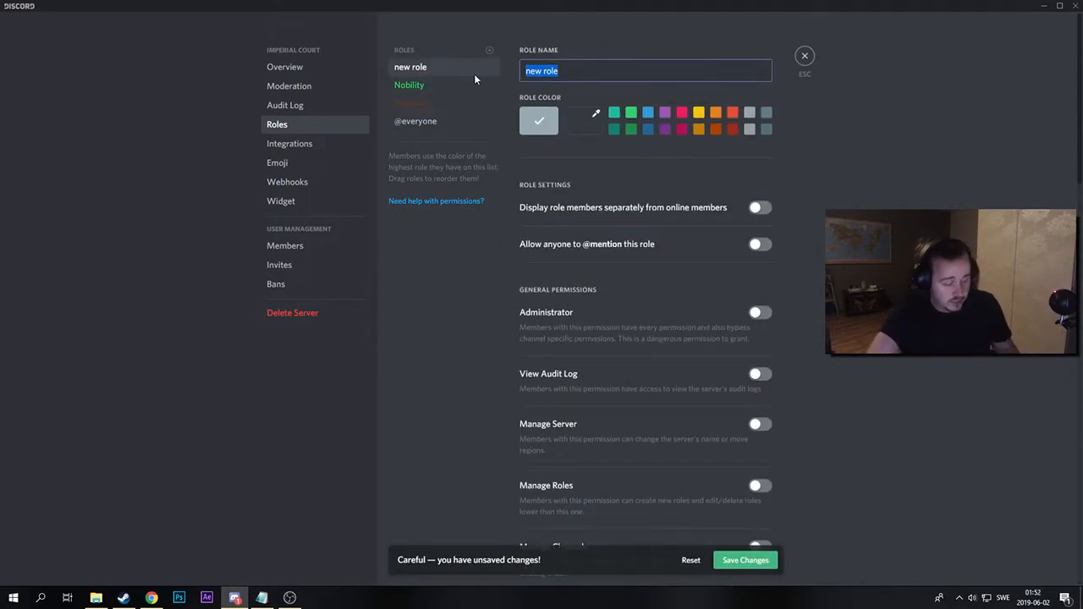
text(Imperial )
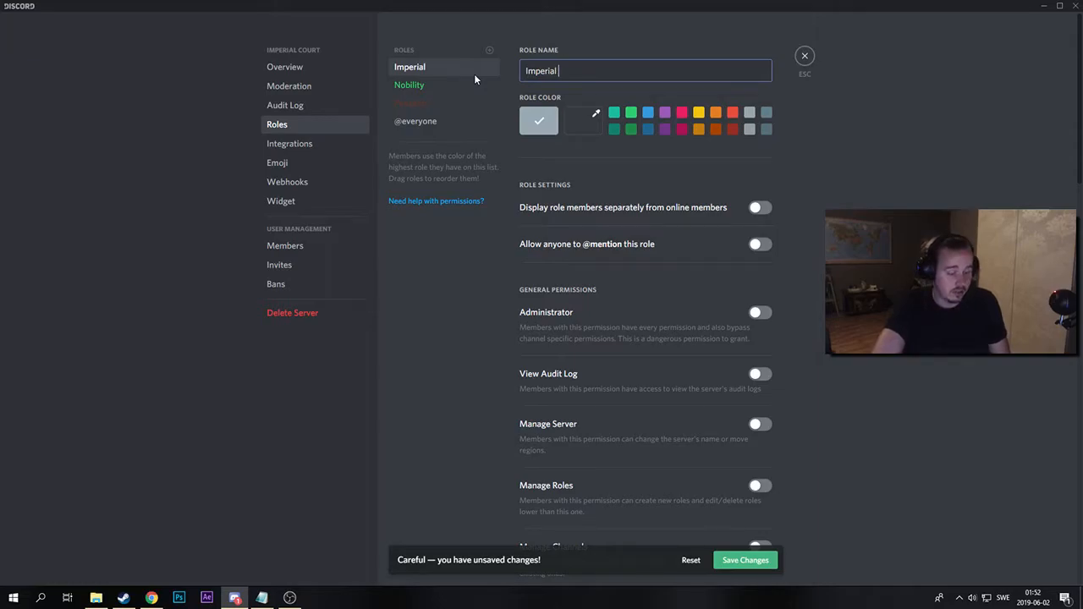
text(Enforcer)
text(s)
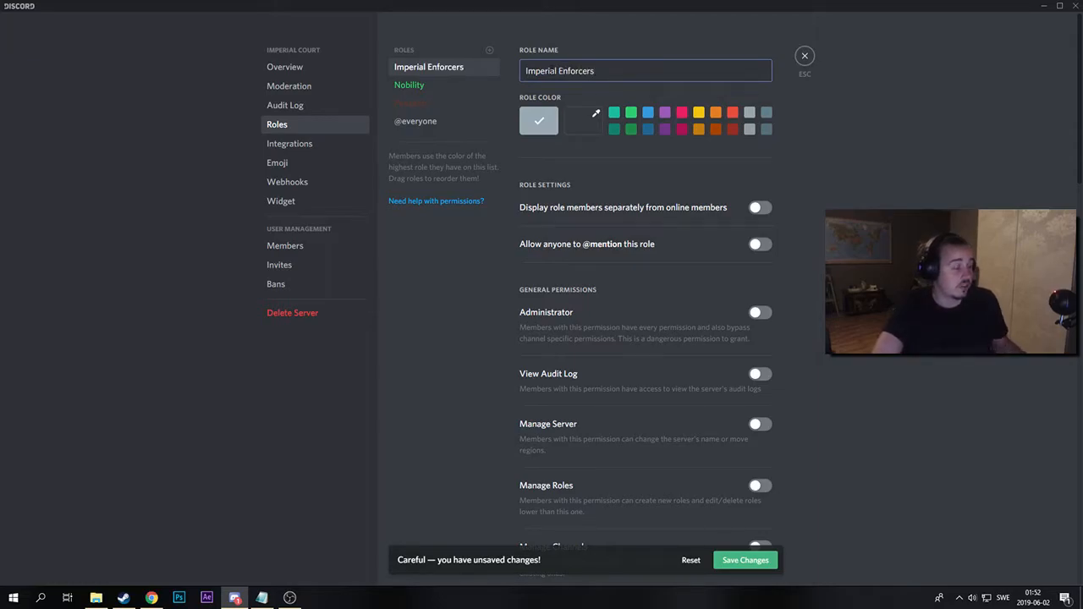
click(584, 121)
drag(621, 161, 665, 142)
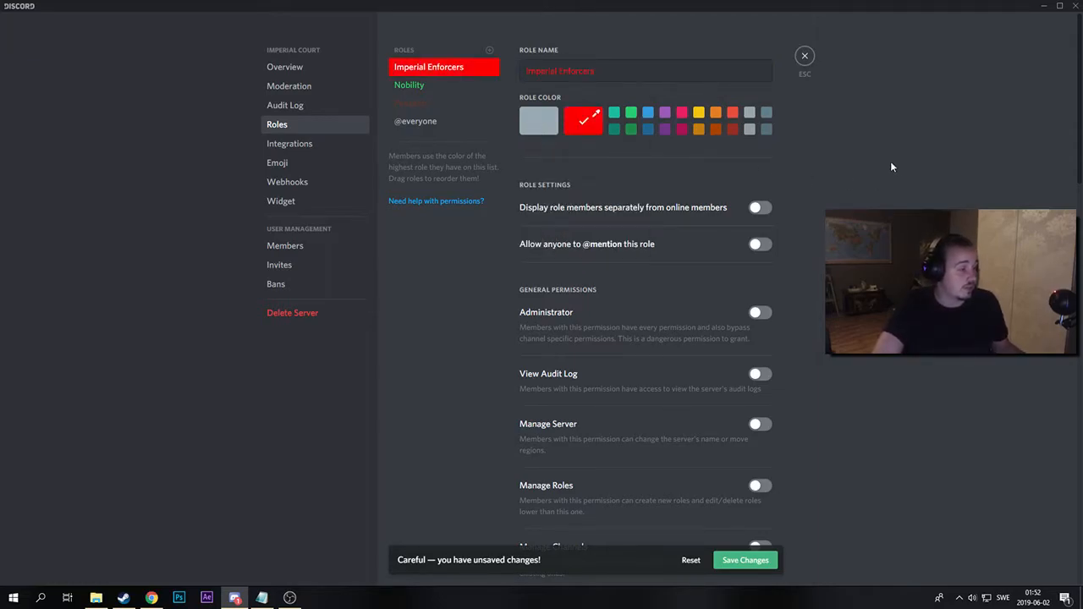
click(756, 247)
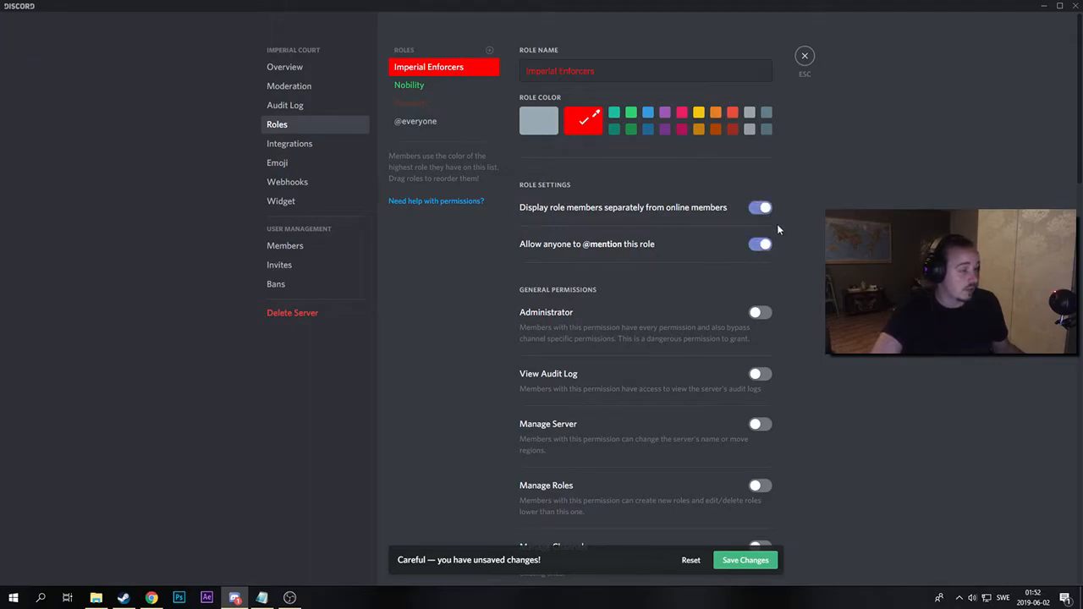
click(746, 560)
Set the Nobility role's members to display separately from online members and save the change.
click(424, 85)
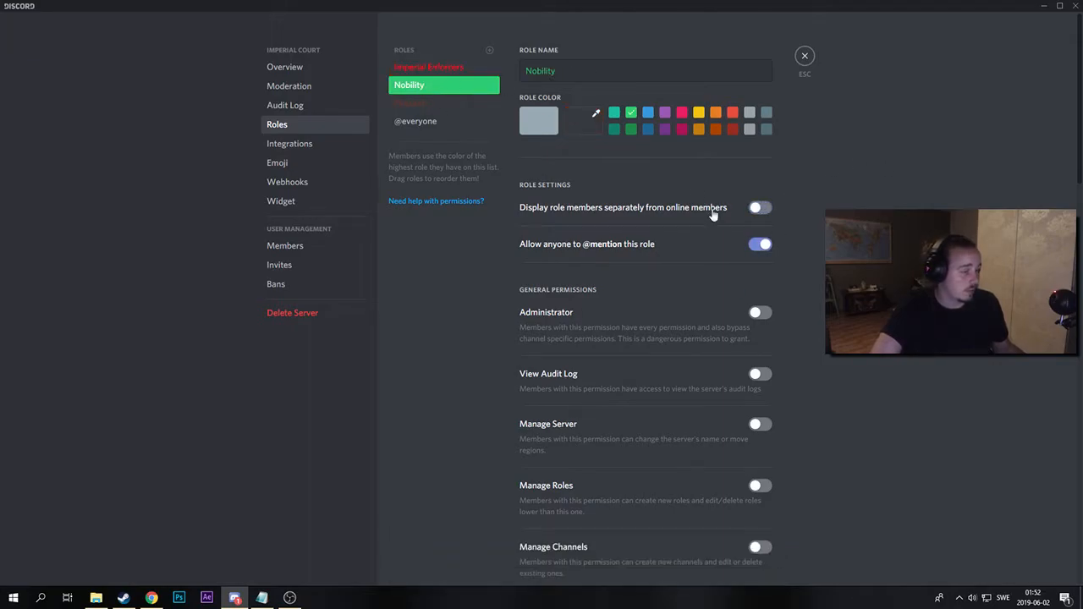
click(759, 208)
click(762, 562)
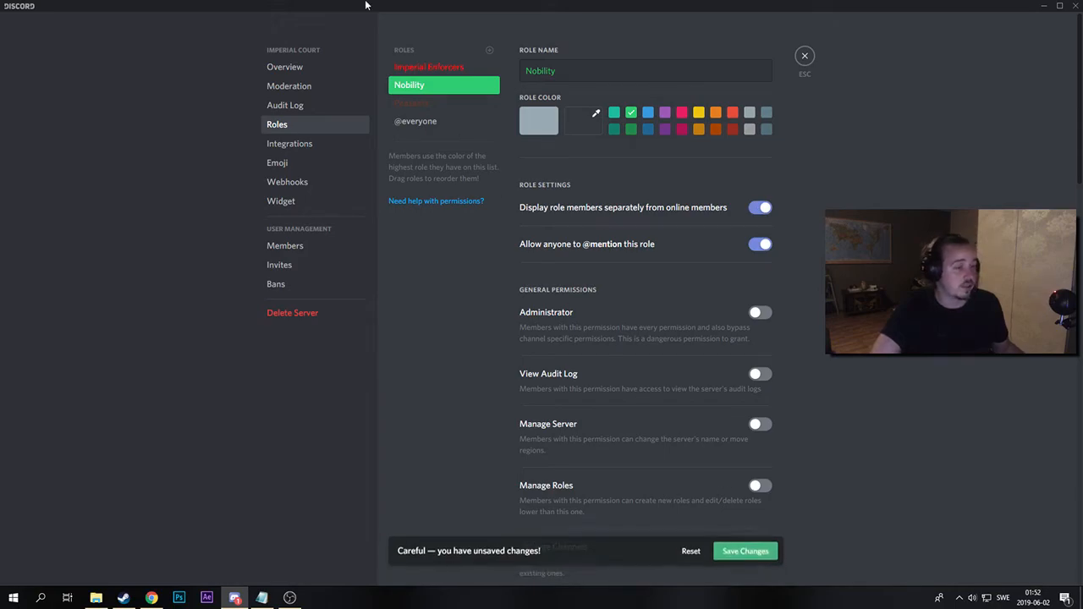
Grant the Imperial Enforcers role the Manage Server, Manage Roles and Manage Channels permissions.
click(437, 68)
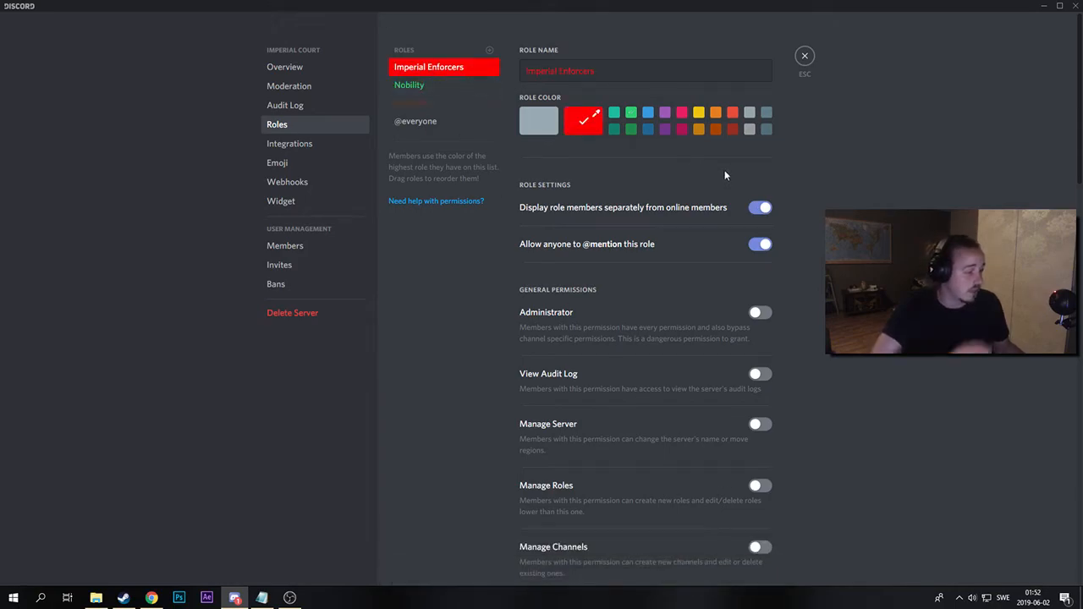
scroll(726, 176, down, 1)
scroll(725, 182, down, 3)
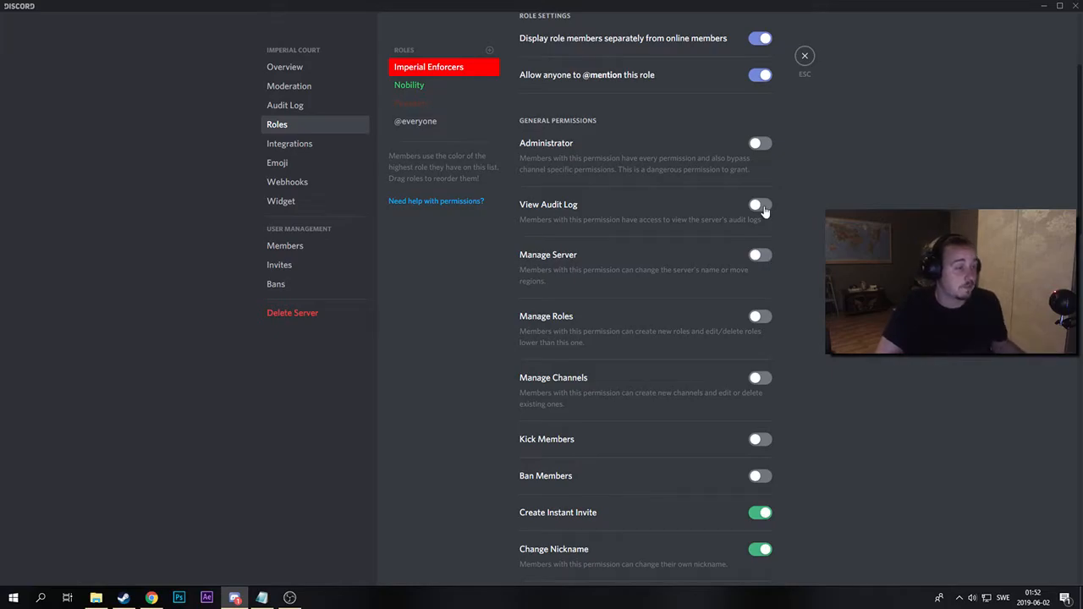
click(759, 258)
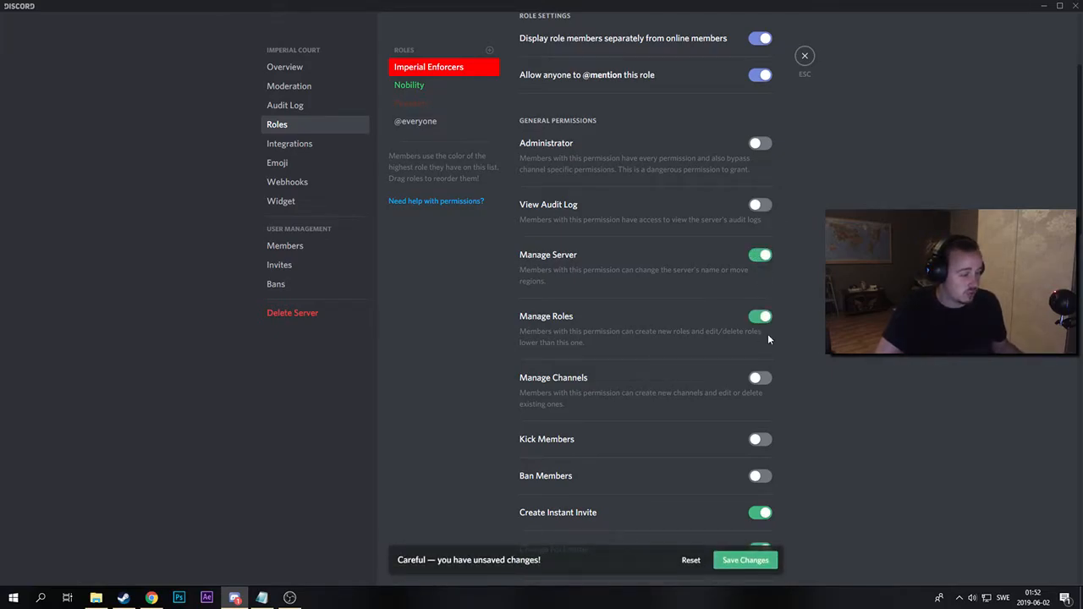
click(762, 377)
Grant the Imperial Enforcers role the Kick Members, Ban Members and Manage Nicknames permissions.
scroll(792, 356, down, 3)
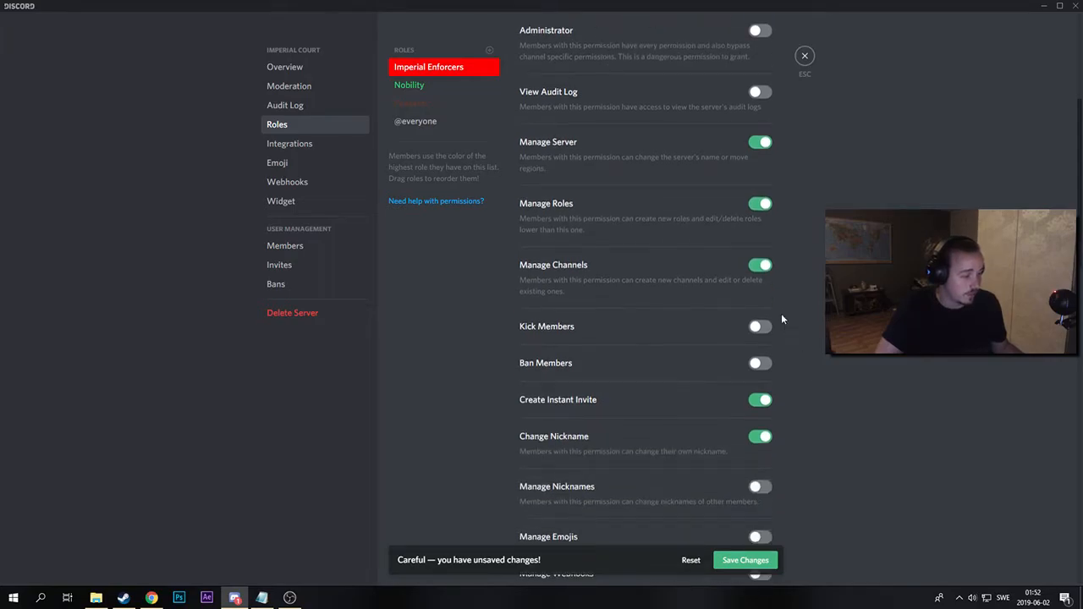
click(760, 329)
click(760, 364)
scroll(787, 364, down, 3)
click(762, 375)
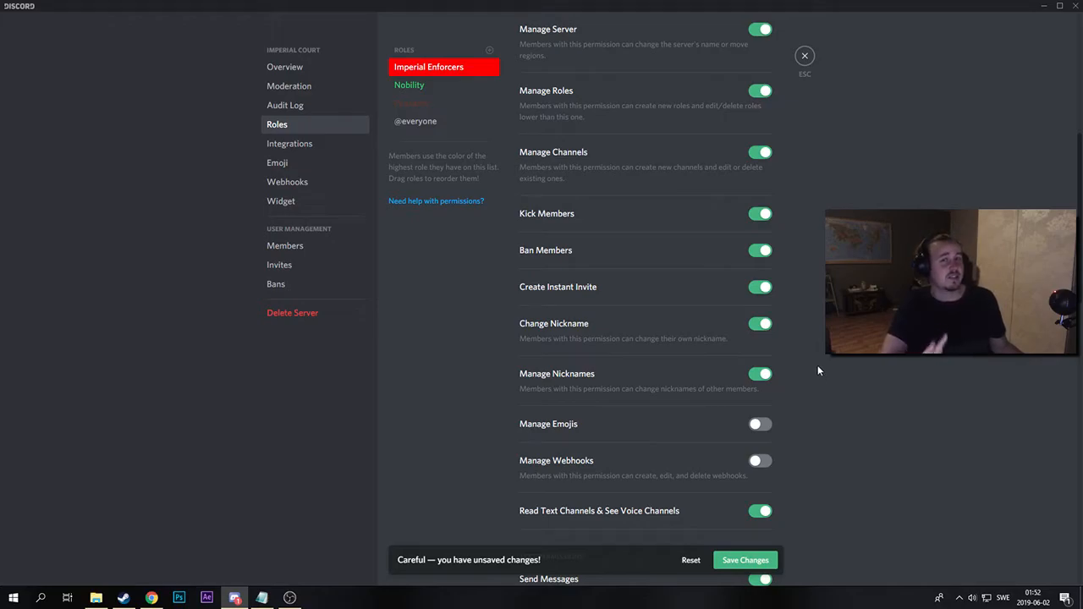
Turn on the Manage Messages text permission for the Imperial Enforcers role.
scroll(771, 385, down, 2)
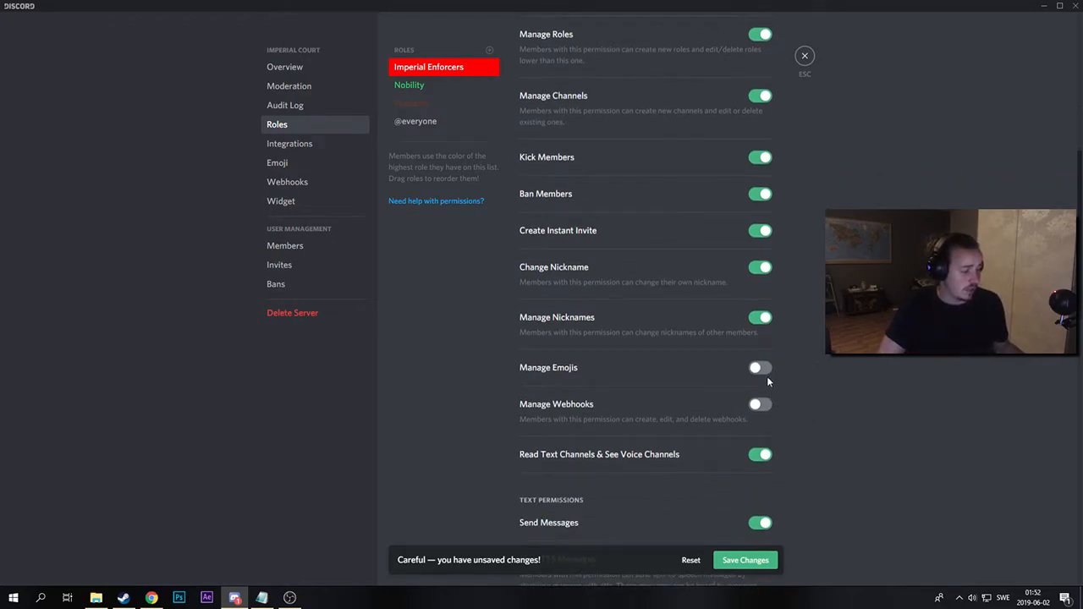
scroll(787, 372, down, 5)
click(758, 406)
scroll(795, 364, down, 6)
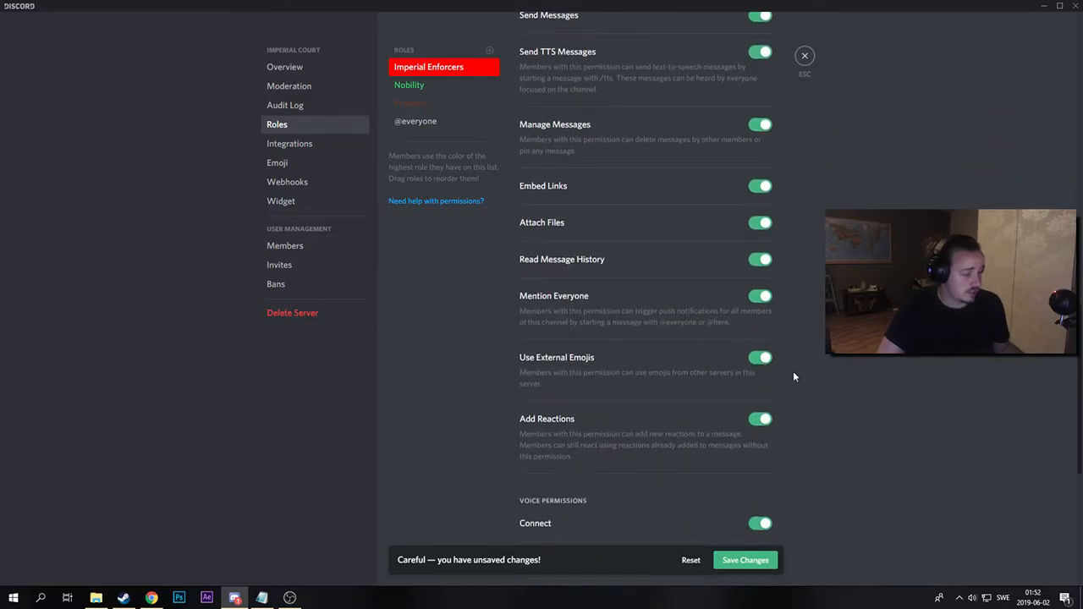
Grant the Imperial Enforcers role the Mute Members, Deafen Members and Move Members voice permissions and save the changes.
scroll(793, 380, down, 4)
click(759, 427)
click(760, 466)
click(759, 501)
scroll(791, 465, down, 4)
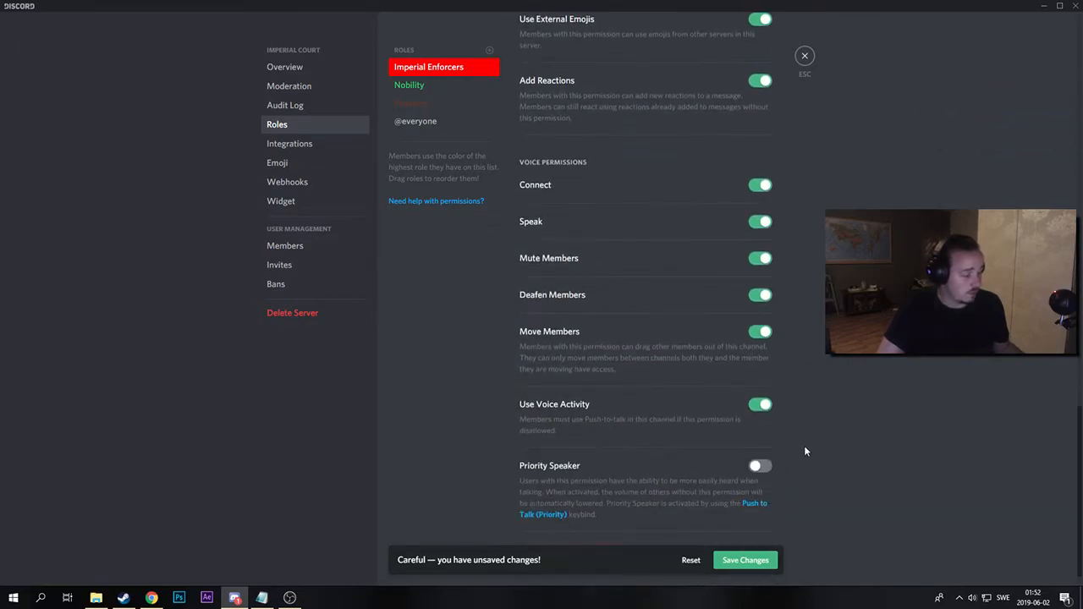
click(757, 560)
Create a new role named Bots and give it the light blue-grey role color.
scroll(535, 292, up, 7)
scroll(535, 288, up, 15)
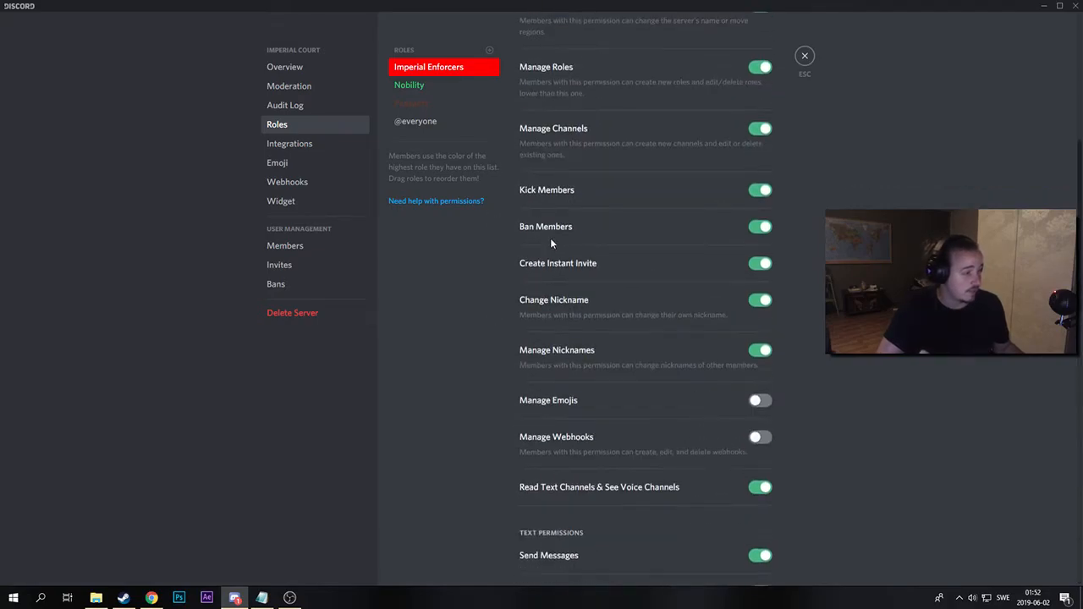
click(490, 50)
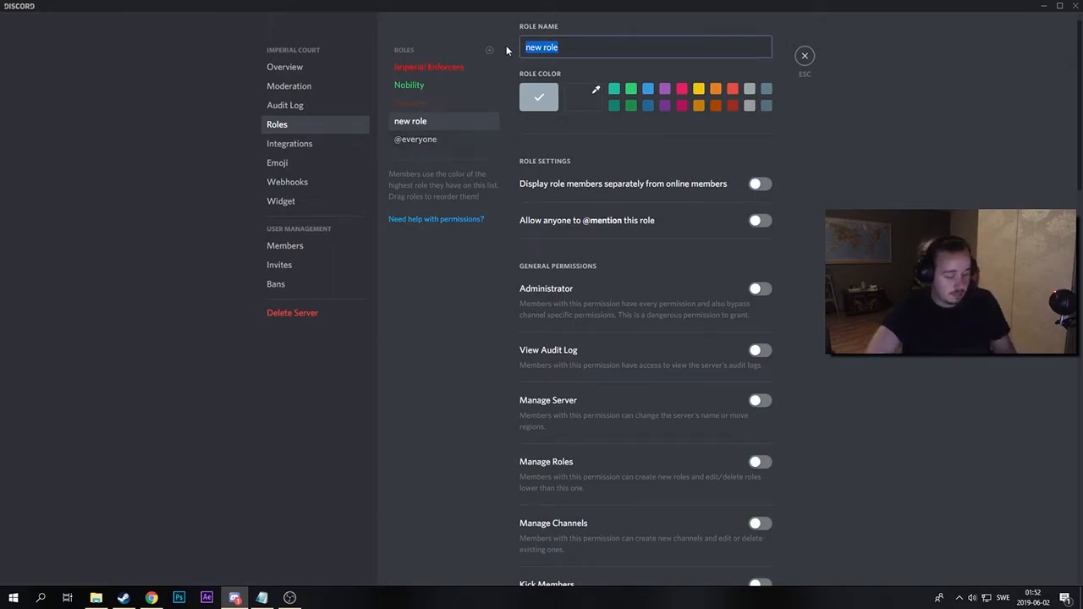
text(Bots)
click(766, 88)
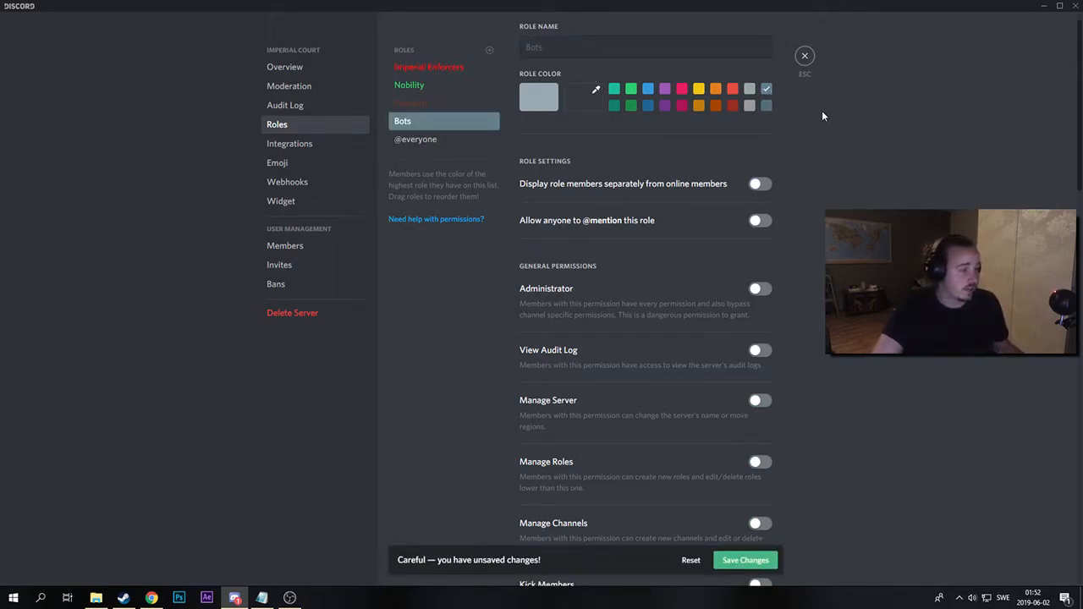
click(758, 221)
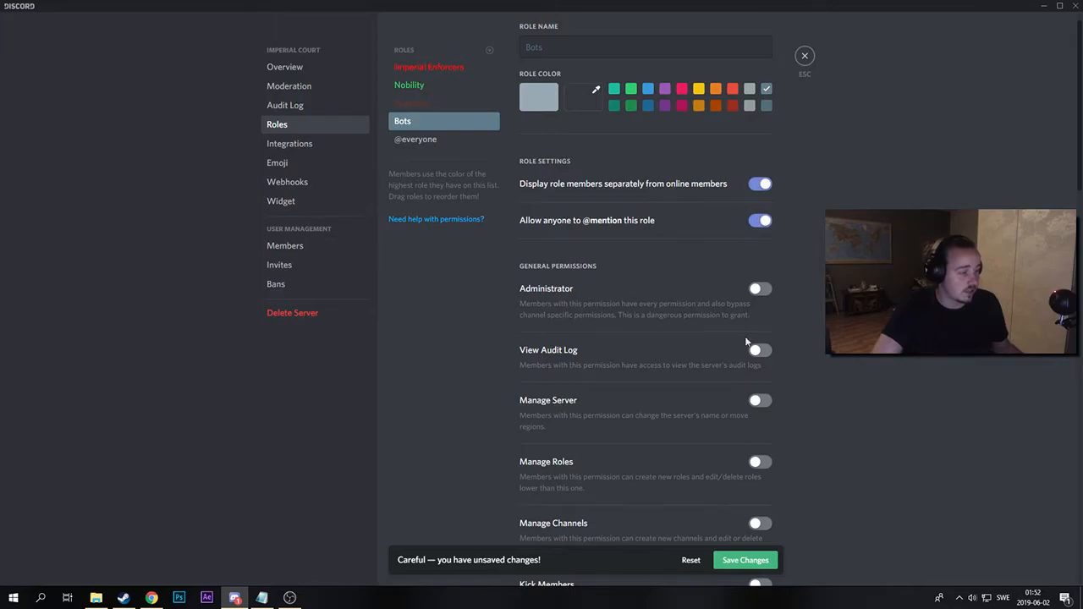
click(744, 560)
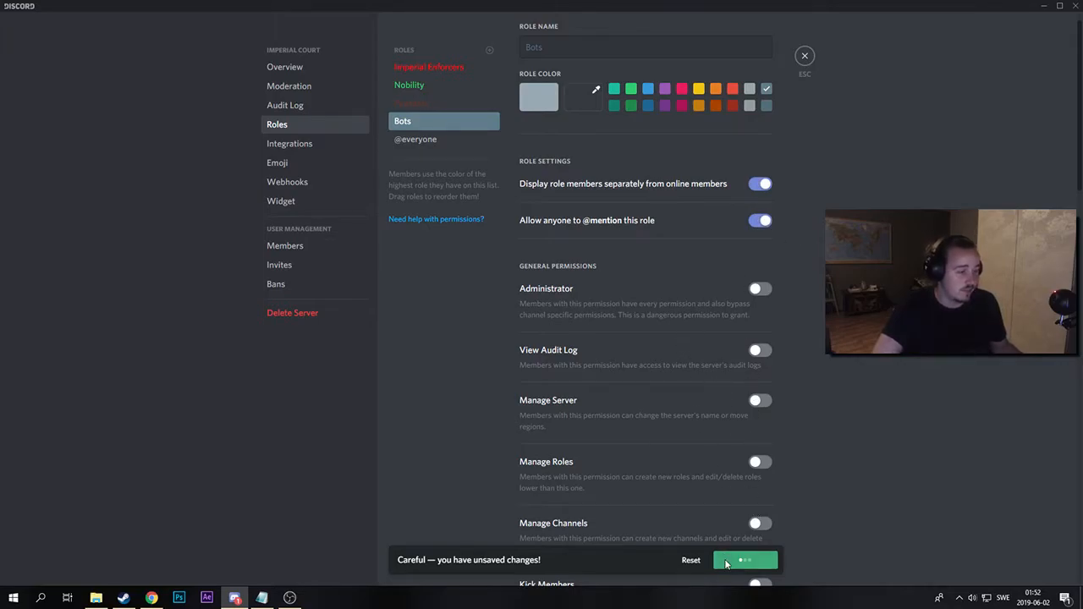
drag(453, 122, 446, 85)
click(759, 565)
Create a pink role named LIVE, rank it above Imperial Enforcers, and save the changes.
click(490, 51)
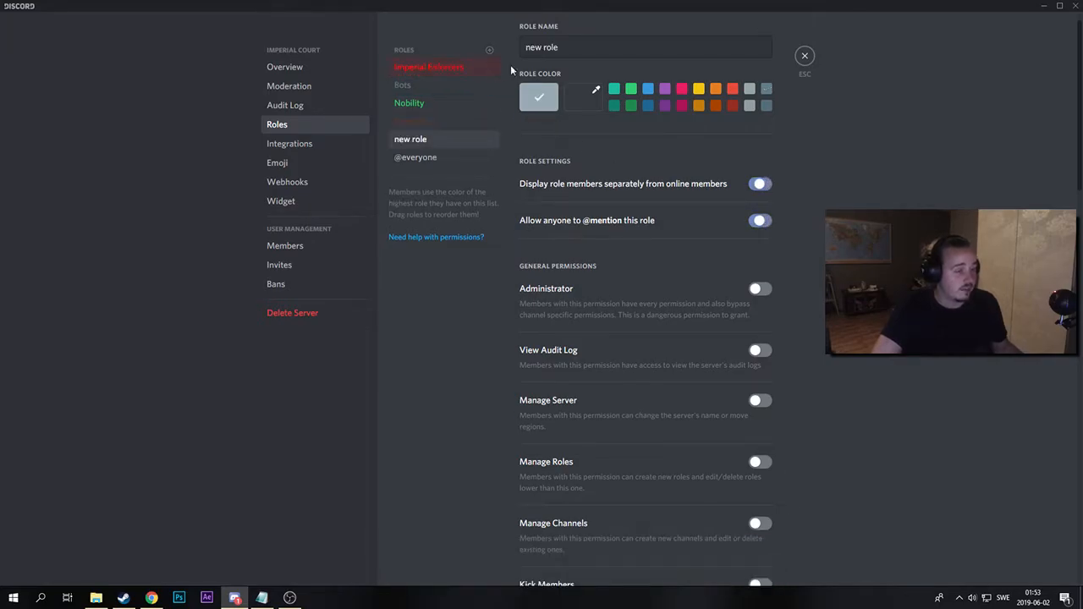
key(ctrl+a)
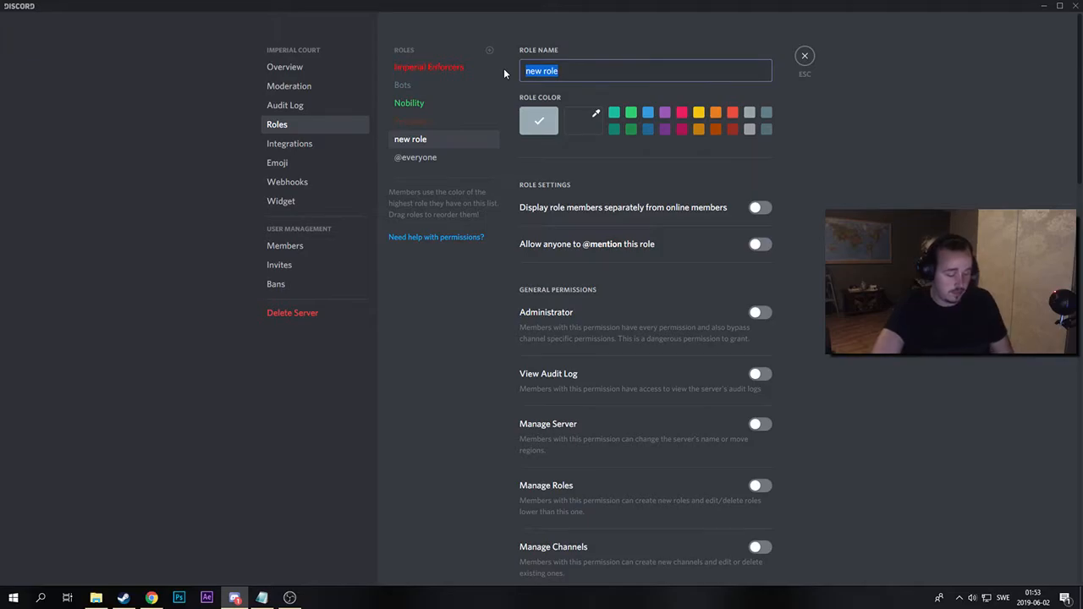
text(LIVE)
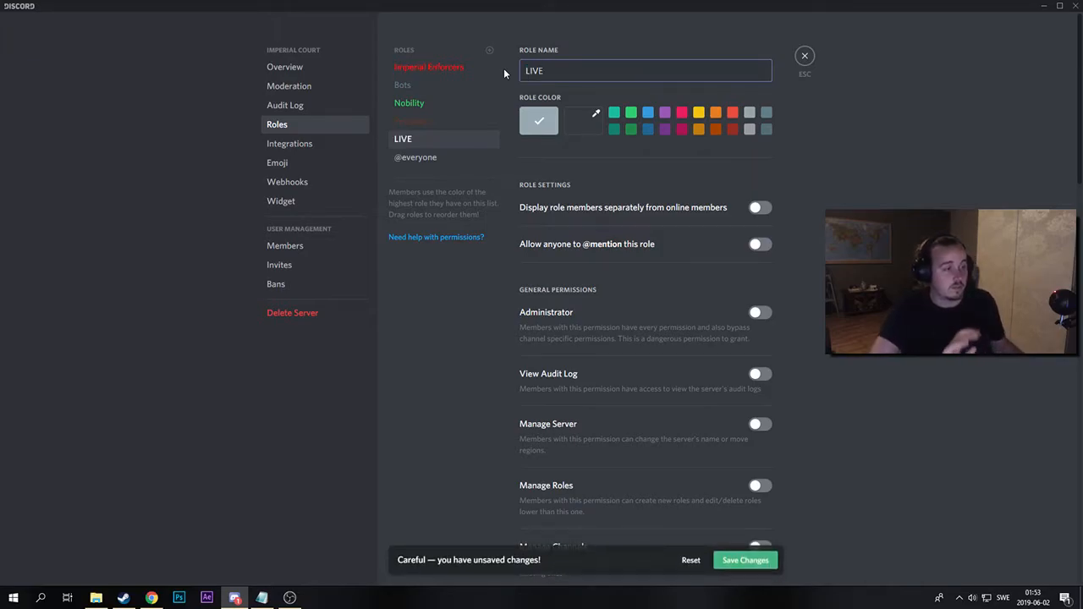
click(684, 113)
drag(458, 133, 455, 72)
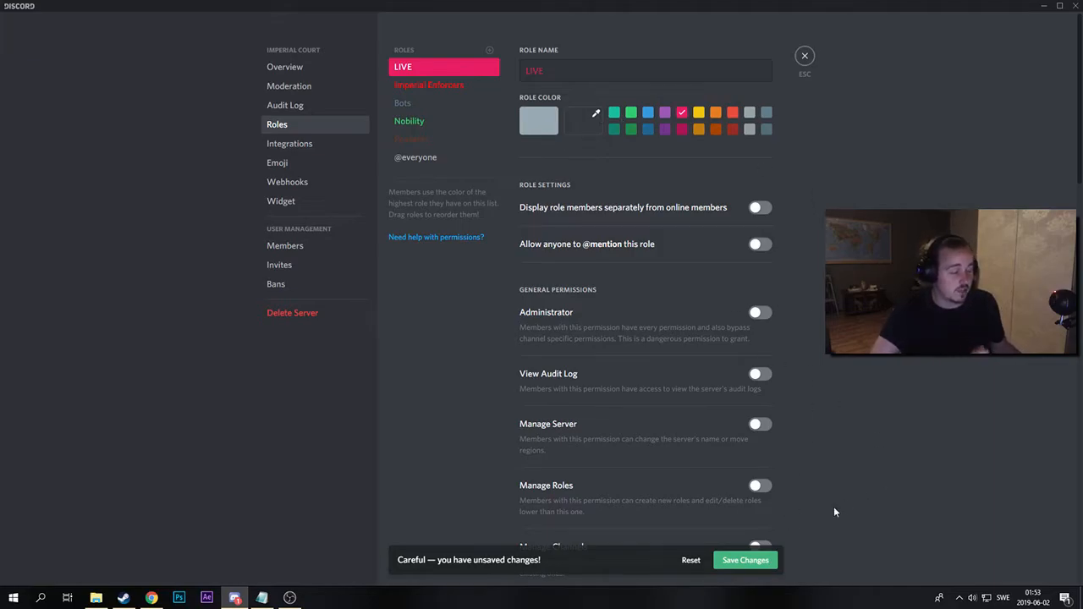
click(738, 561)
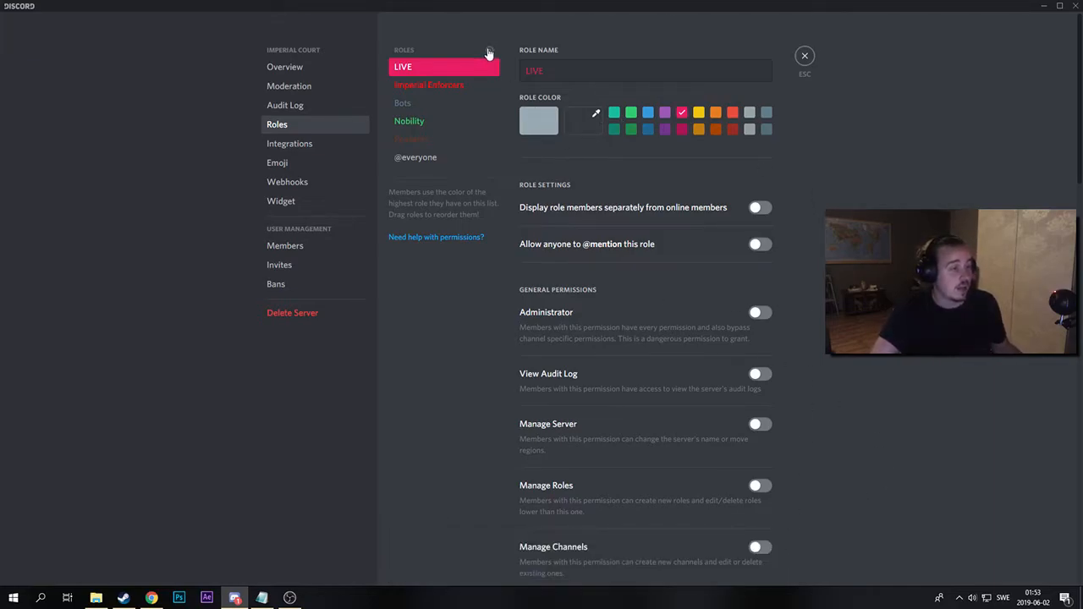
Create a yellow role named Emperor, rank it above LIVE, and save the changes.
click(488, 51)
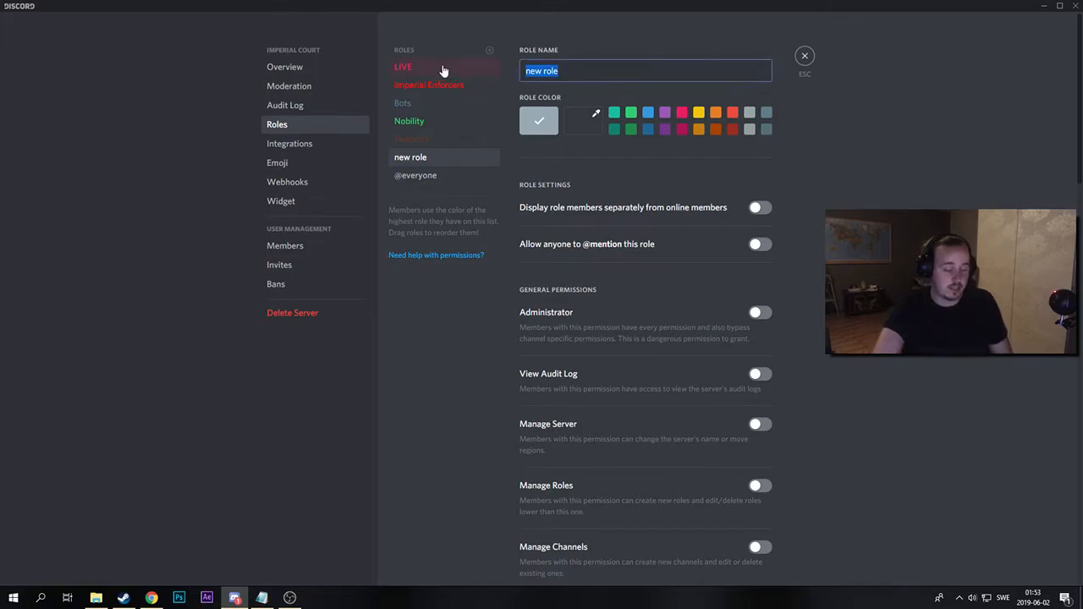
text(Emperor)
drag(452, 157, 444, 66)
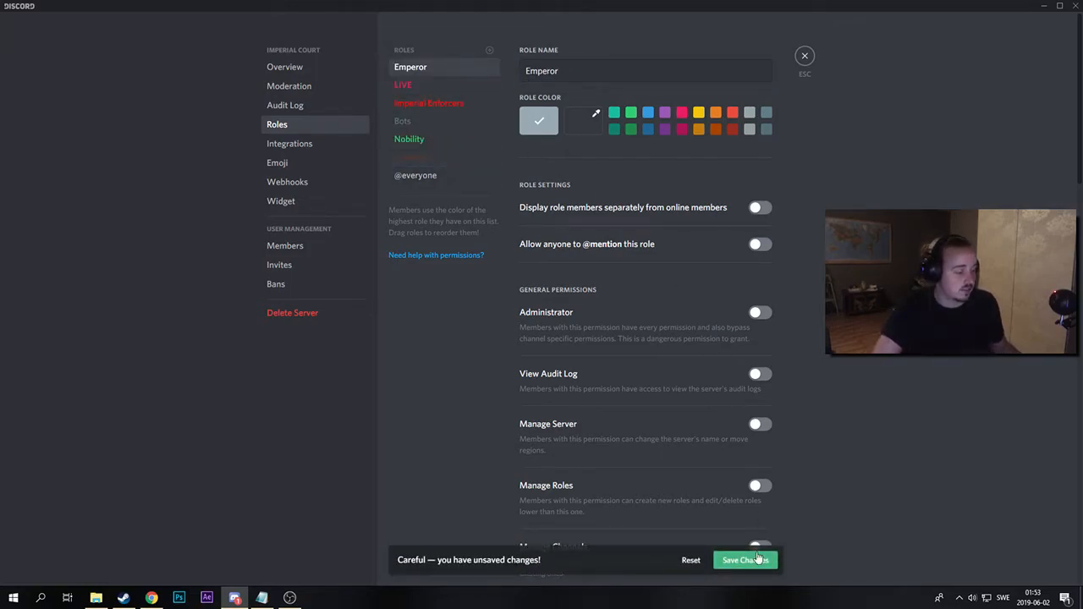
click(699, 111)
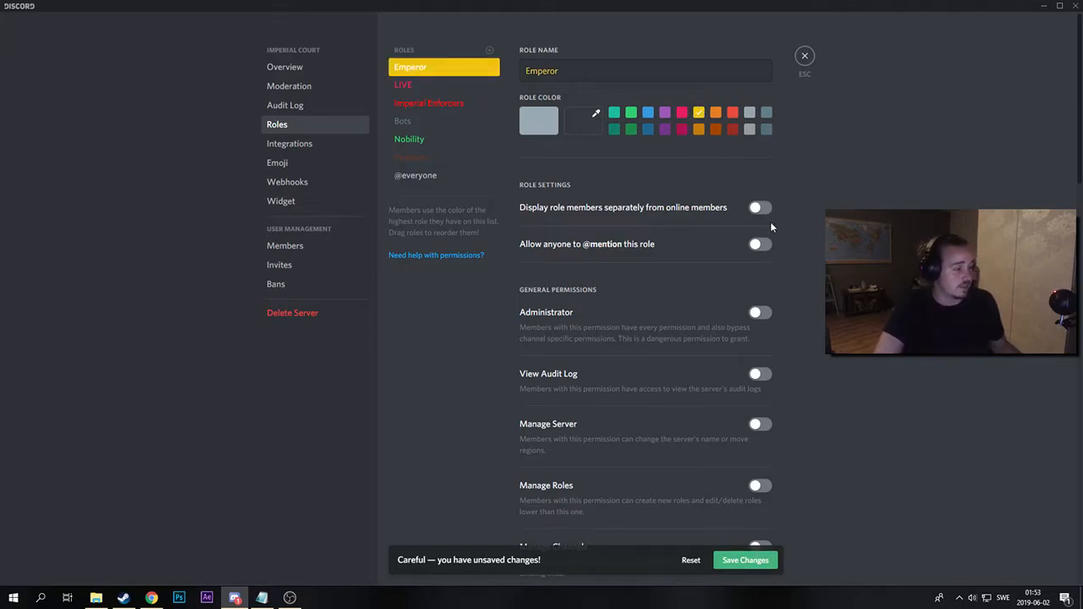
click(750, 561)
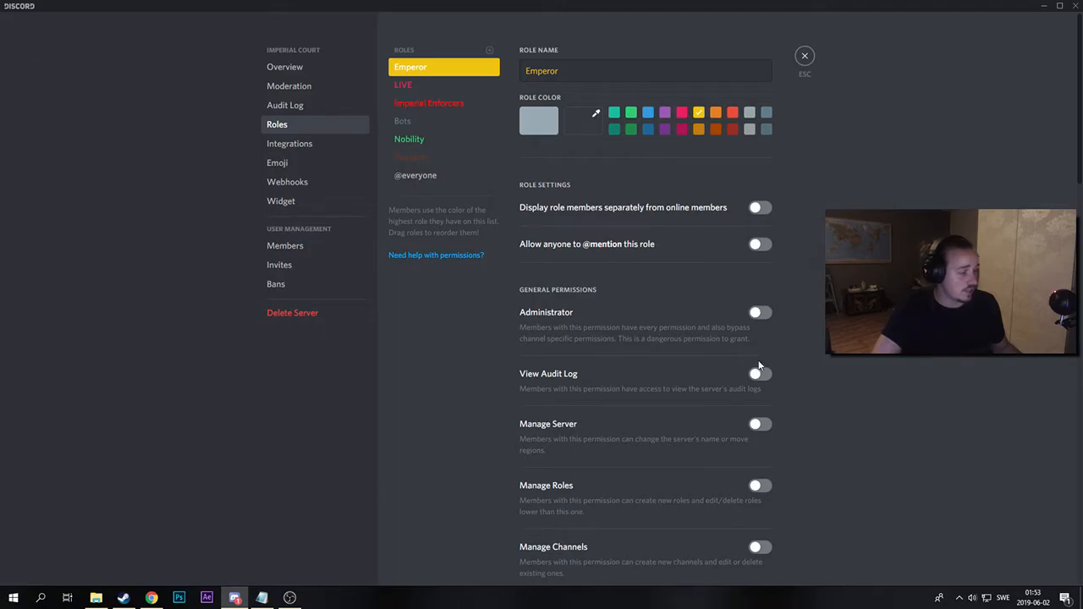
click(759, 313)
click(750, 561)
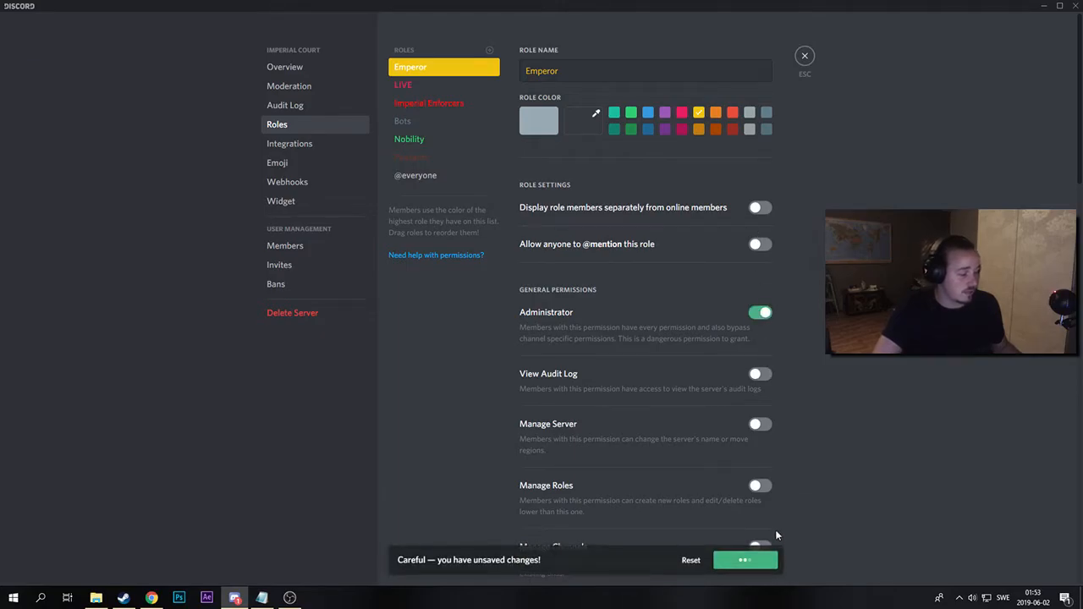
click(759, 244)
click(759, 207)
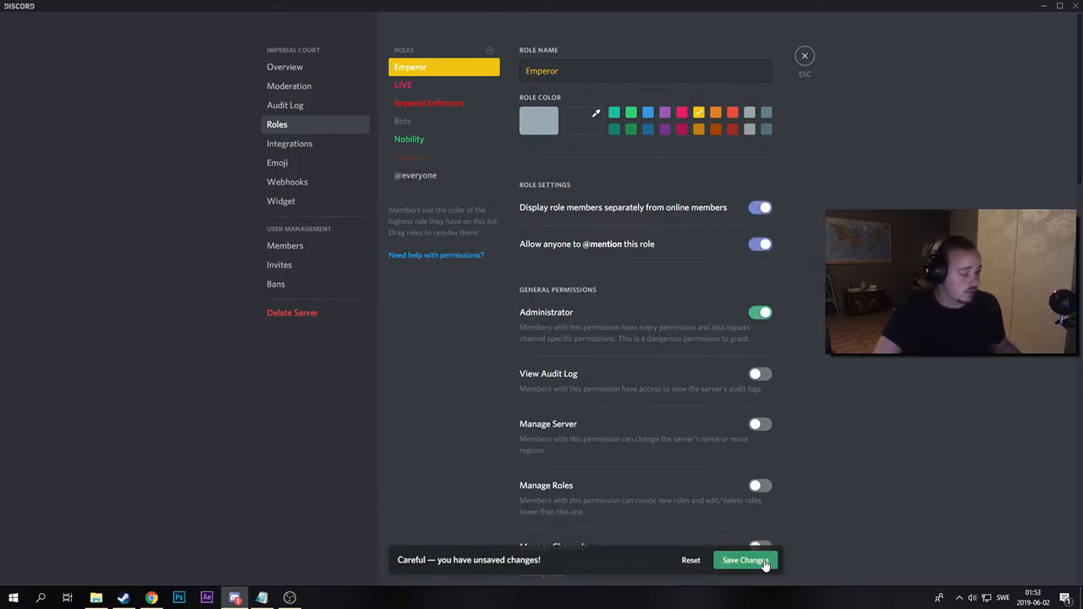
Review the settings of the Imperial Enforcers, Nobility and Peasants roles.
click(451, 105)
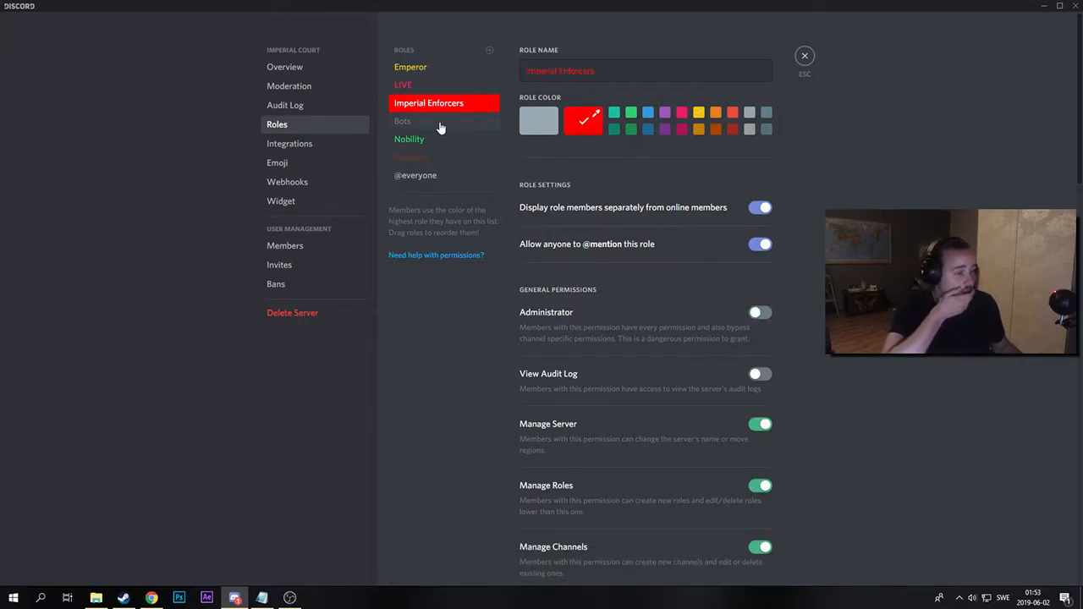
click(434, 142)
click(435, 158)
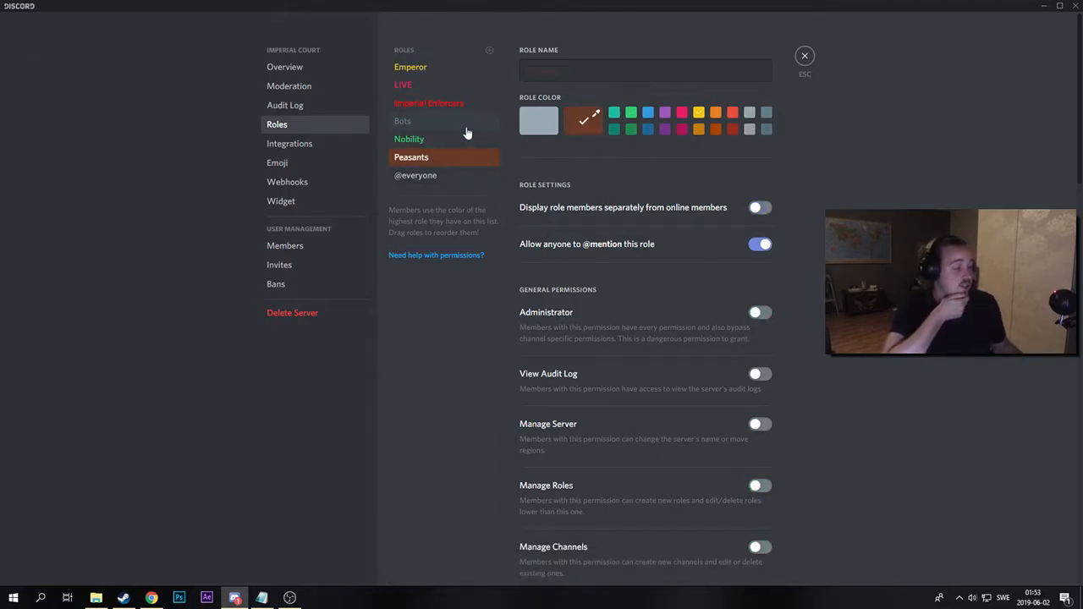
Leave the server settings, rename the Text Channels category to General and save the new name.
click(805, 57)
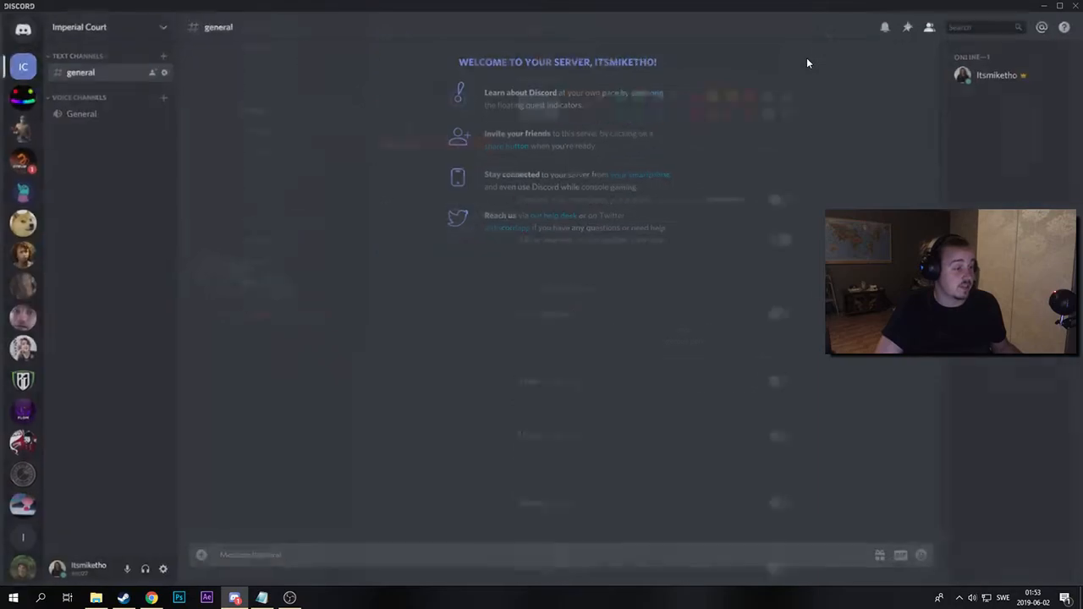
right_click(95, 56)
click(121, 109)
key(ctrl+a)
text(Genera)
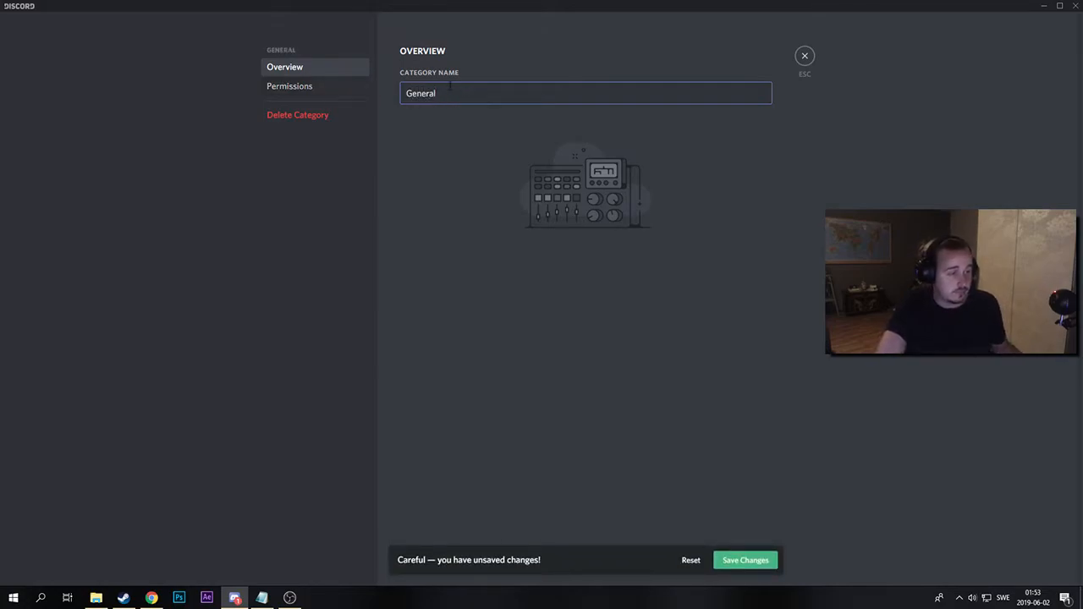
click(319, 91)
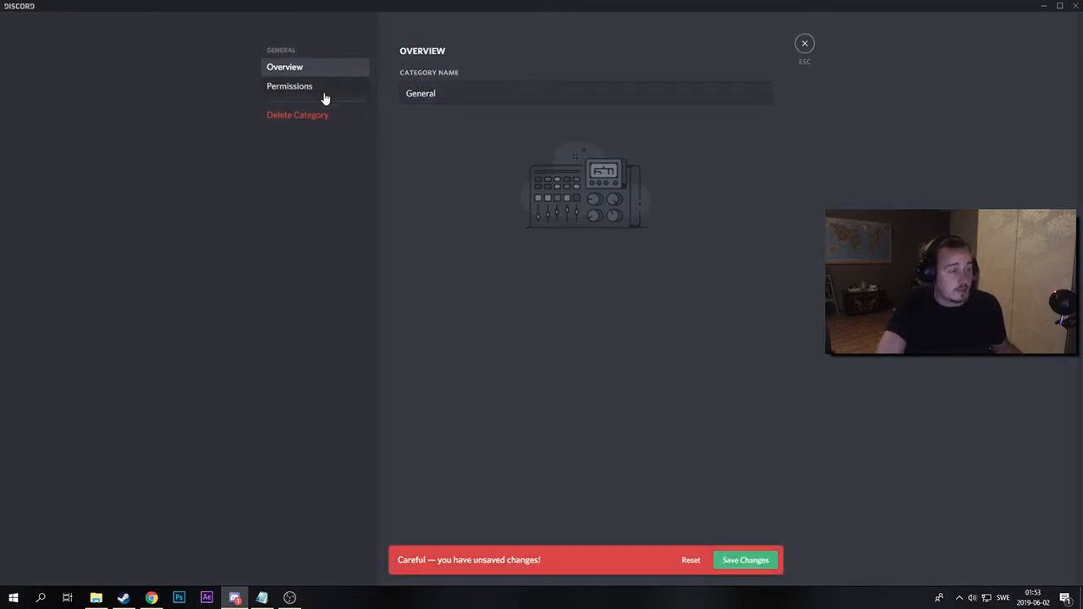
click(746, 562)
click(300, 88)
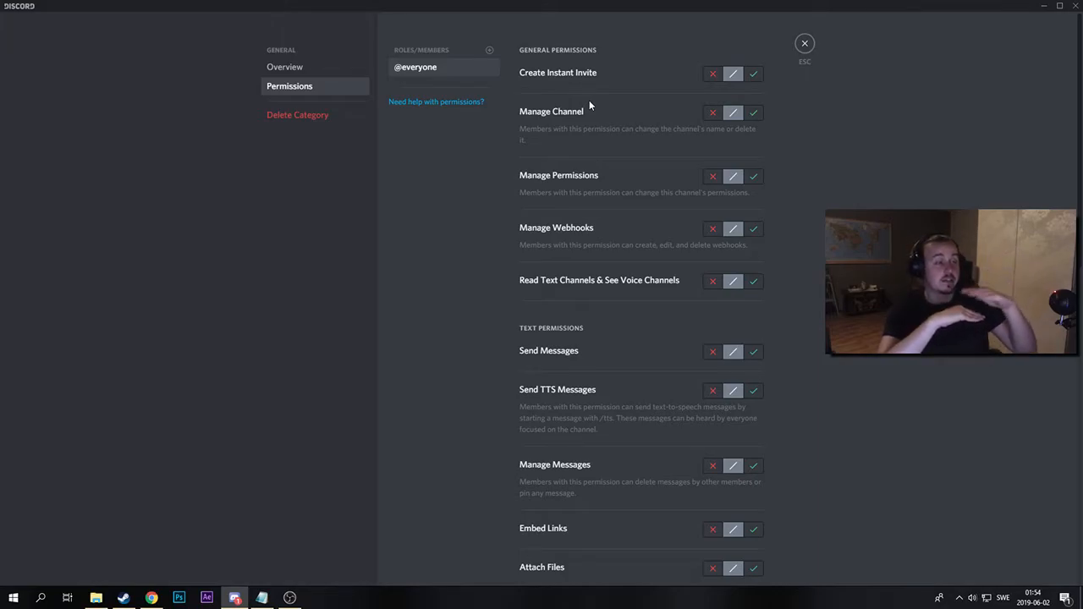
click(712, 282)
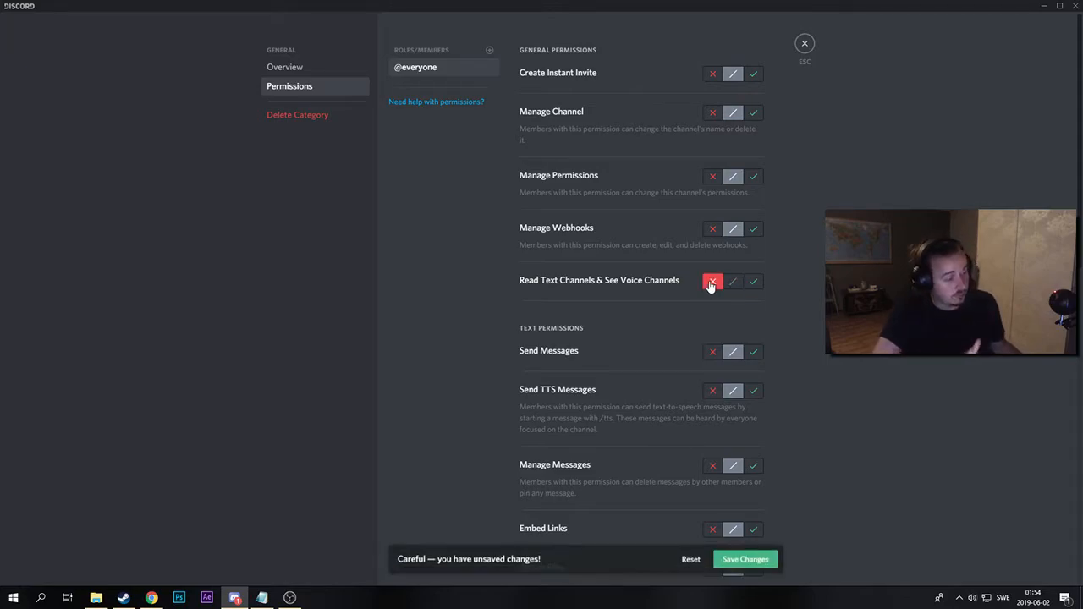
click(741, 562)
Add the Peasants role to the General category's permissions, allowing Read Text Channels & See Voice Channels and Send Messages.
click(491, 53)
scroll(441, 217, down, 1)
click(433, 200)
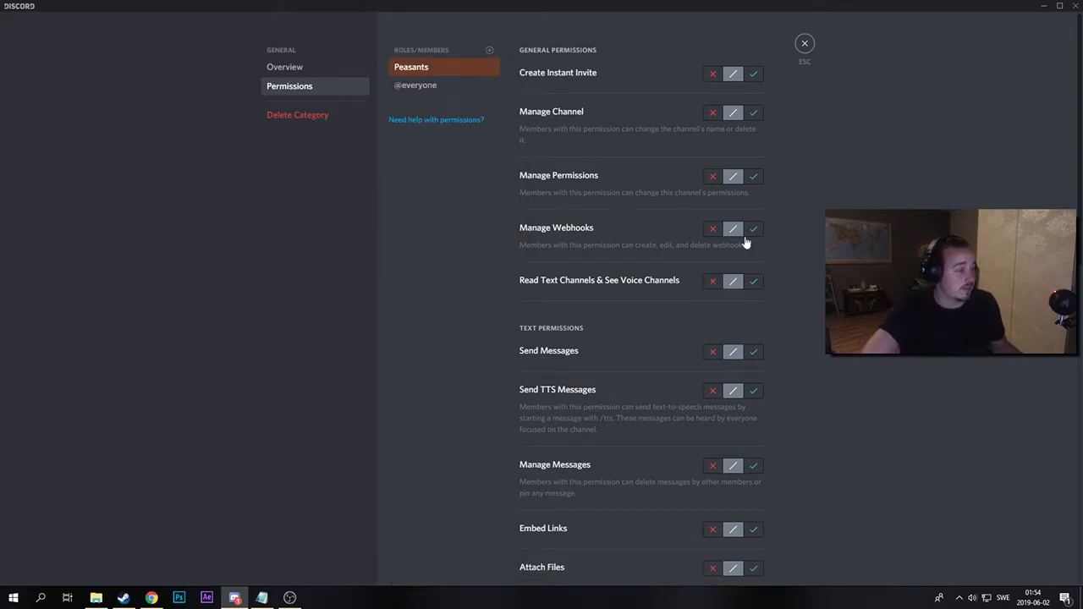
click(753, 281)
click(754, 352)
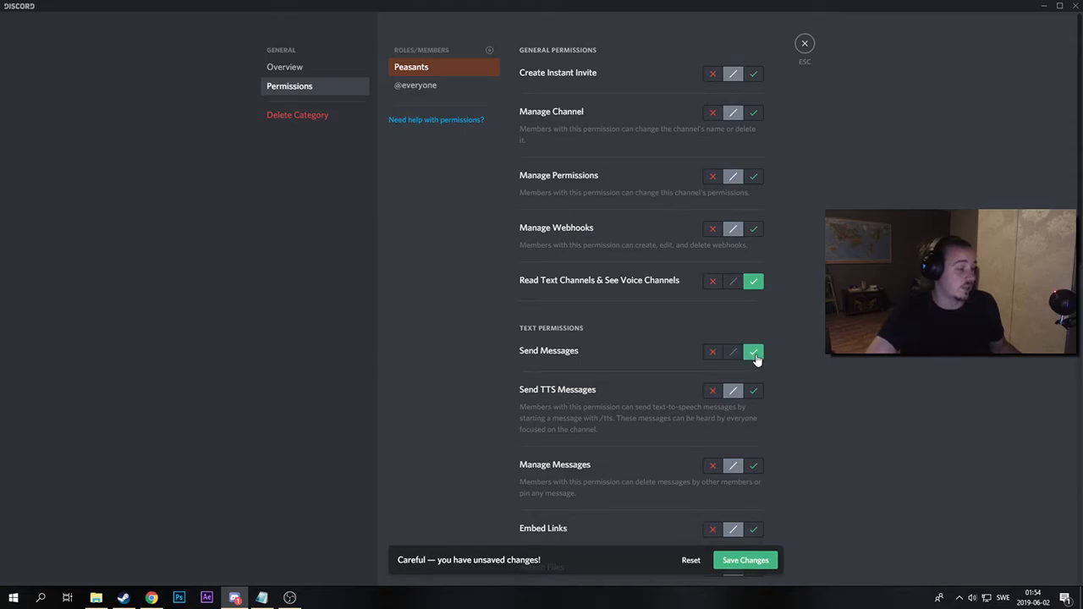
Allow Peasants to Use External Emojis and Add Reactions in the General category and save the changes.
scroll(682, 292, down, 5)
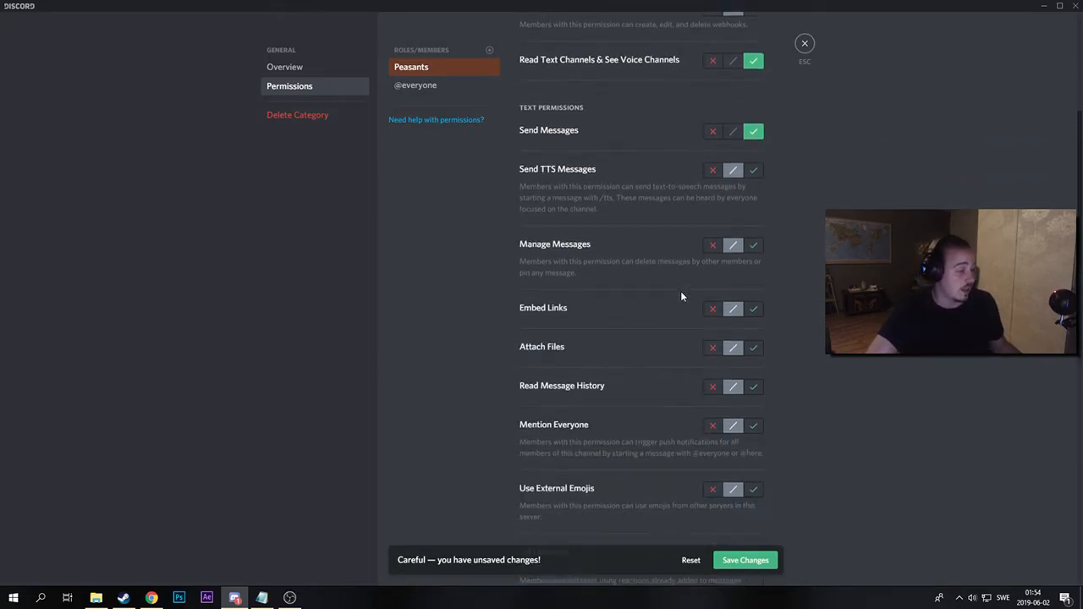
click(753, 259)
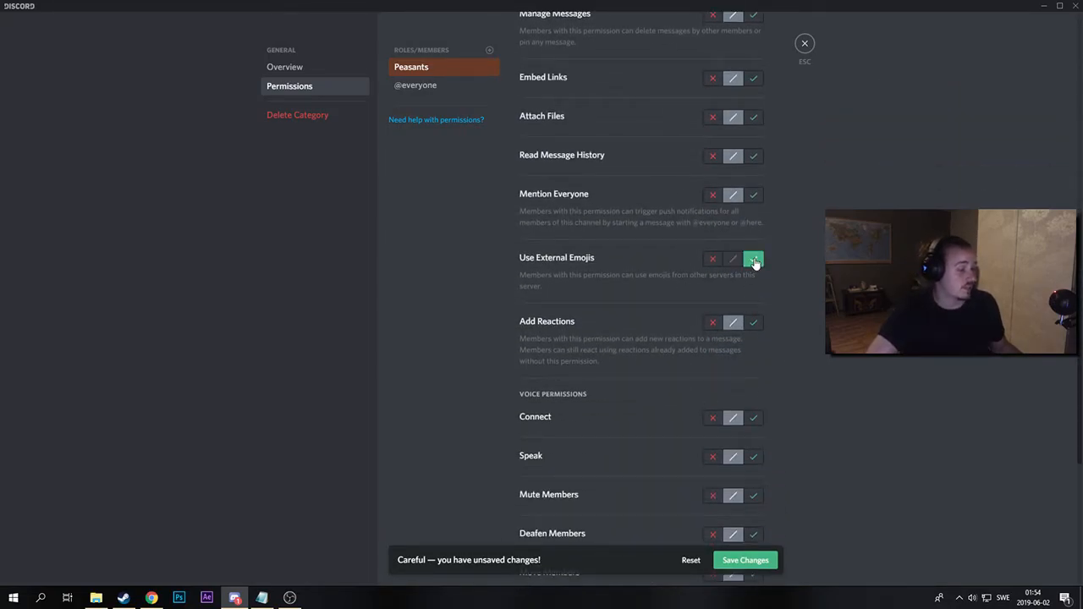
click(754, 329)
scroll(646, 308, down, 1)
scroll(651, 318, down, 1)
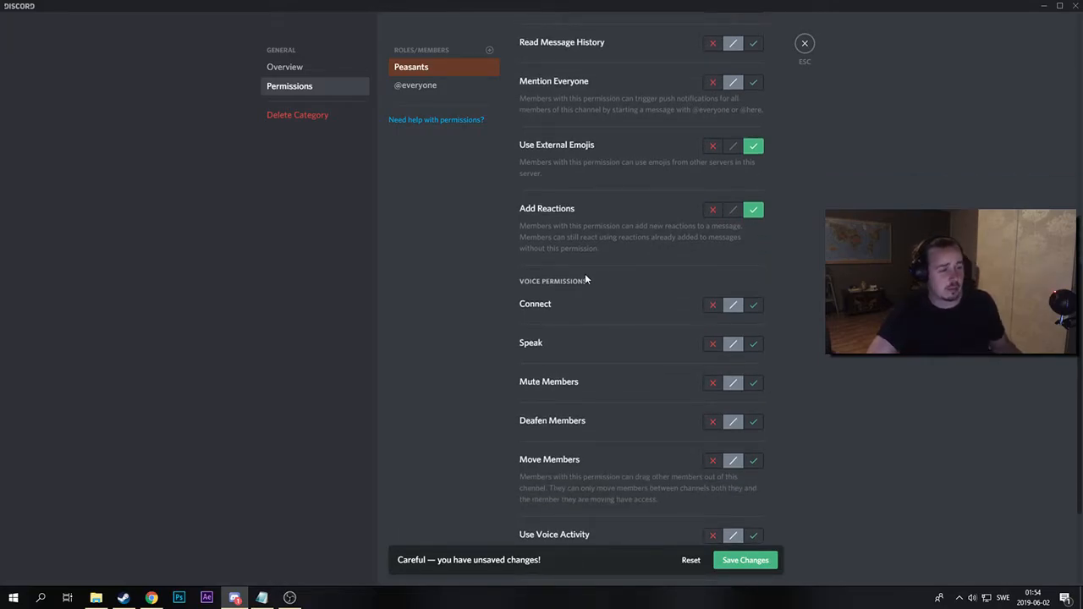
click(768, 559)
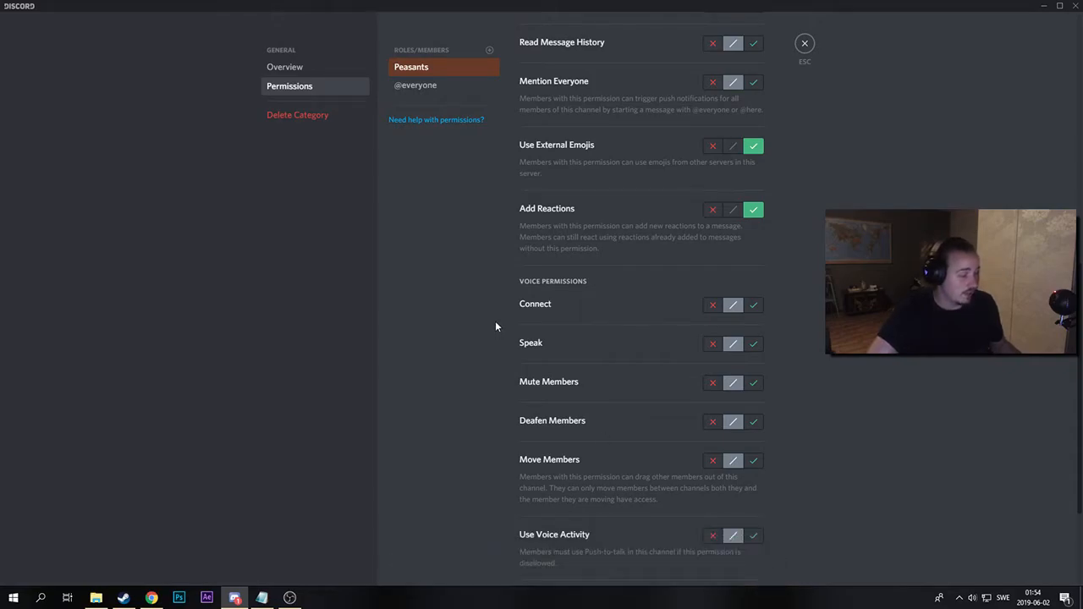
Add the Nobility role to the General category's permissions, allowing Read Text Channels & See Voice Channels and Send Messages.
click(489, 50)
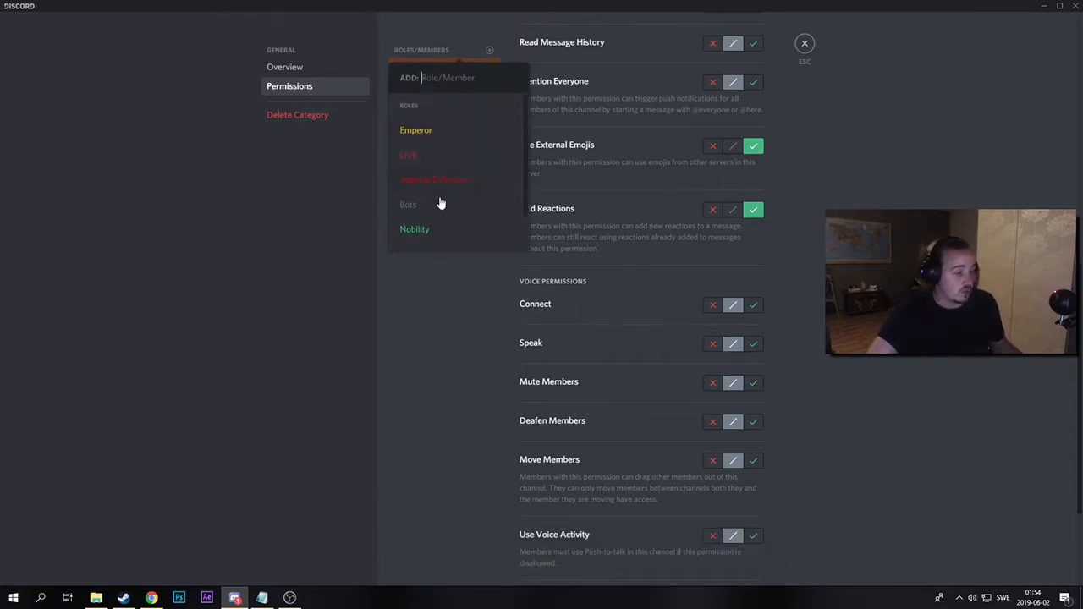
click(435, 229)
scroll(589, 203, up, 6)
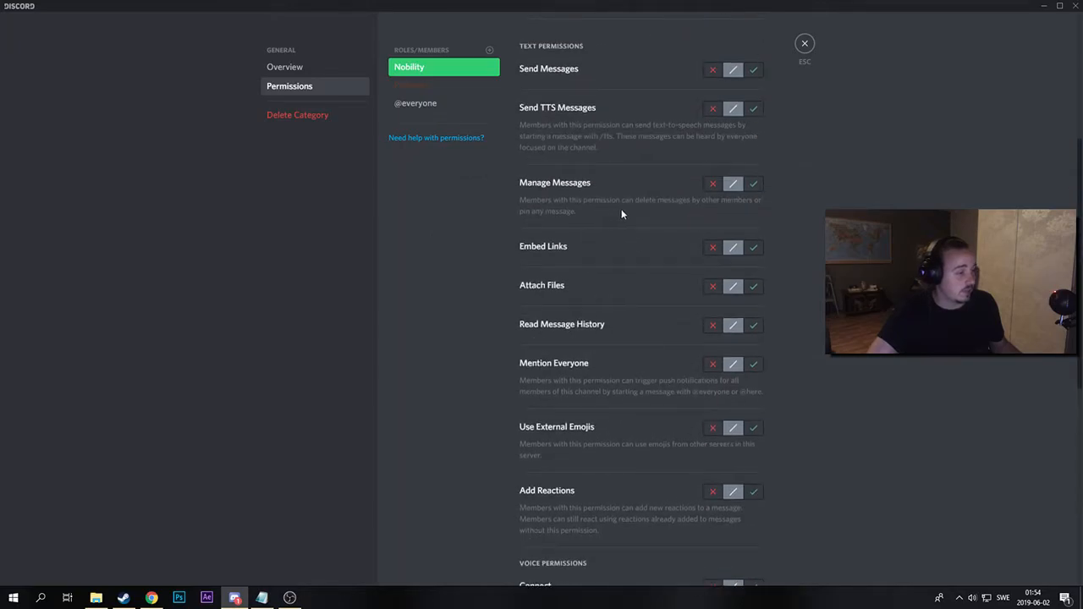
click(756, 282)
click(753, 352)
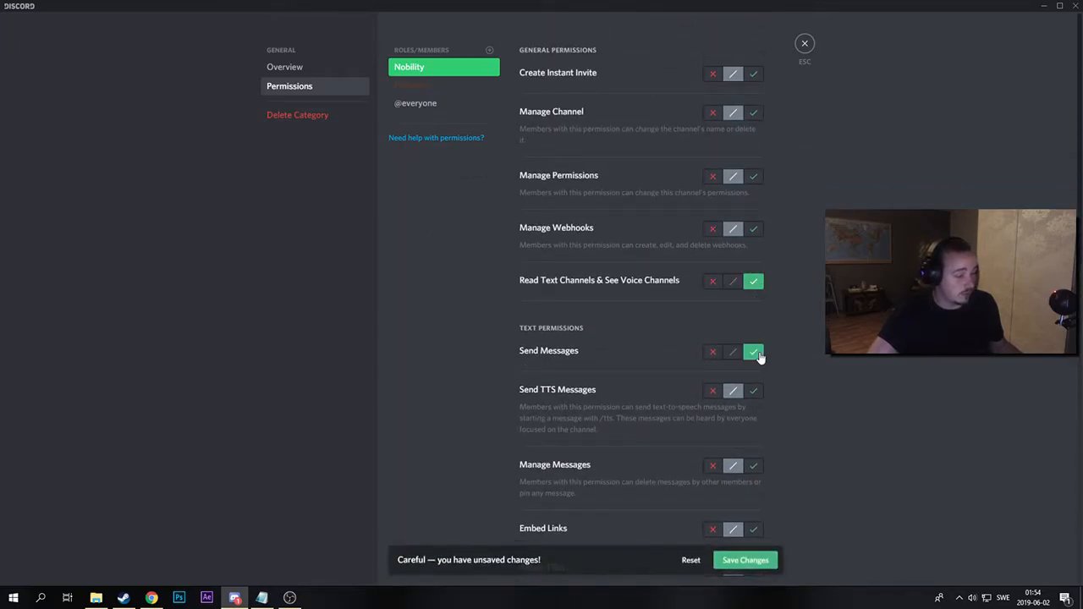
Allow Nobility to Embed Links, Attach Files and Mention Everyone in the General category.
scroll(762, 354, down, 3)
scroll(749, 343, down, 1)
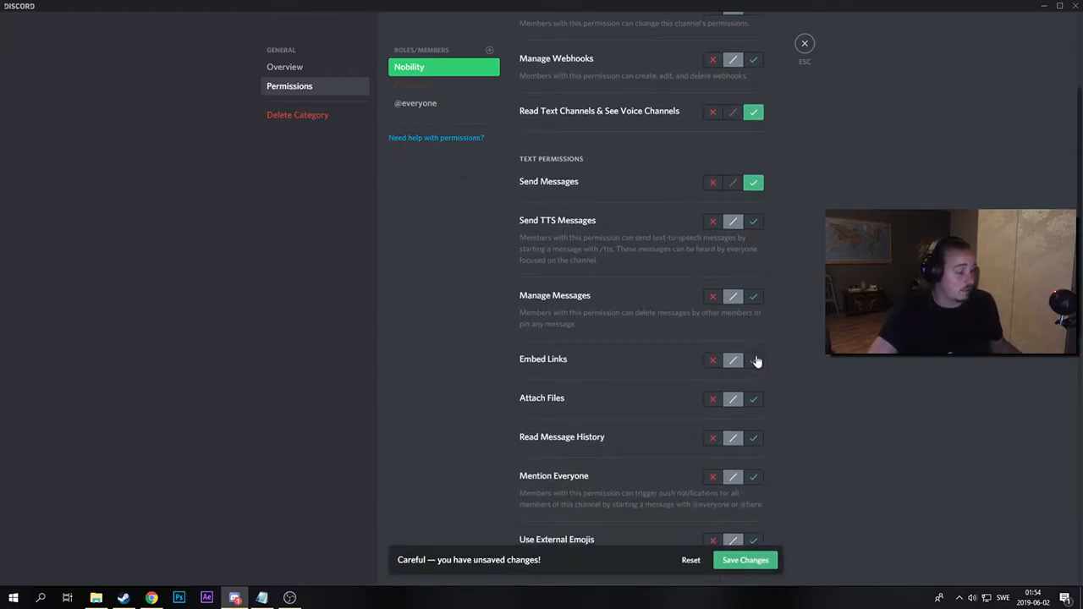
click(754, 399)
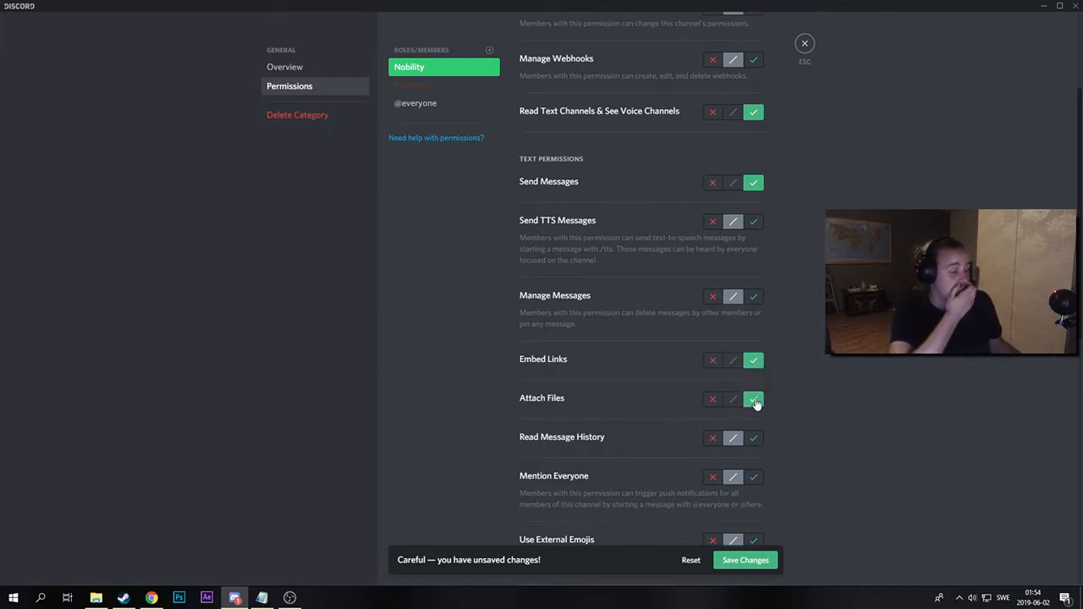
scroll(756, 430, down, 3)
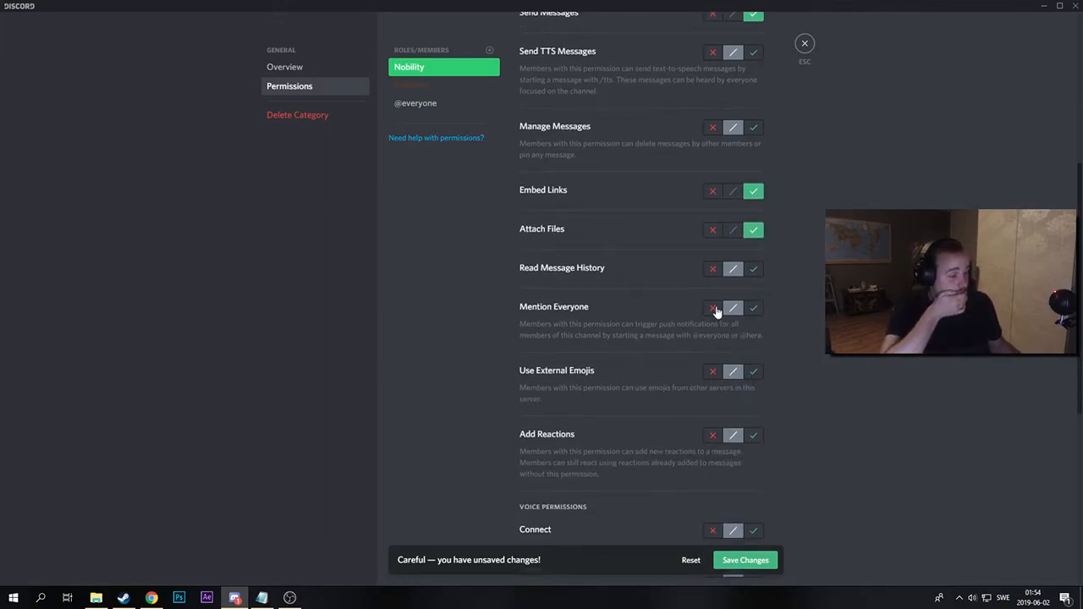
scroll(673, 281, down, 1)
click(754, 251)
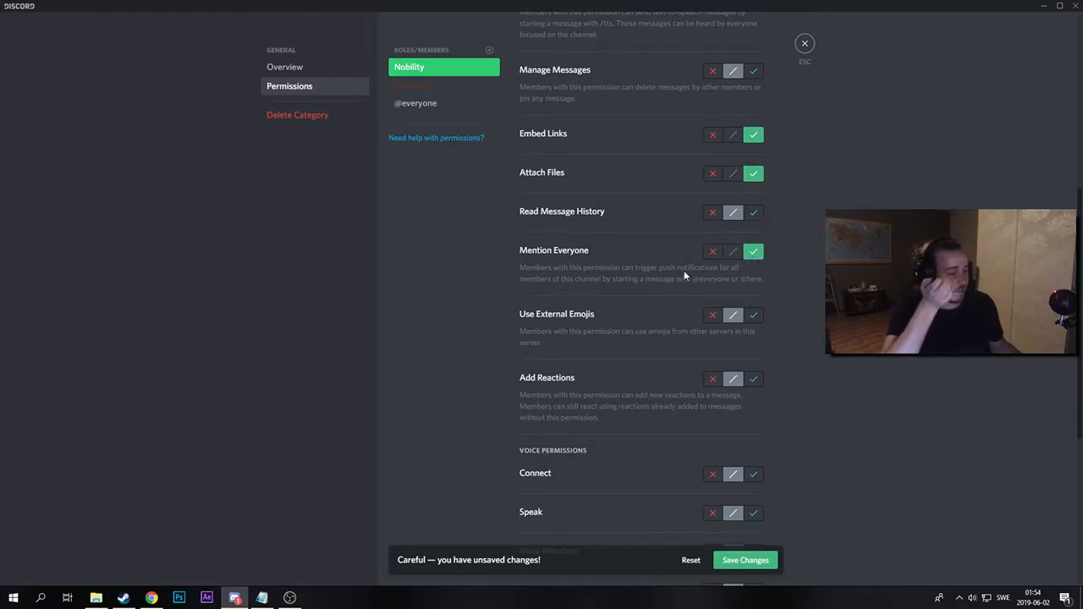
Allow Nobility to Use External Emojis and Add Reactions in the General category, save the changes and close the category settings.
scroll(743, 272, down, 1)
click(754, 258)
click(753, 322)
scroll(762, 414, down, 2)
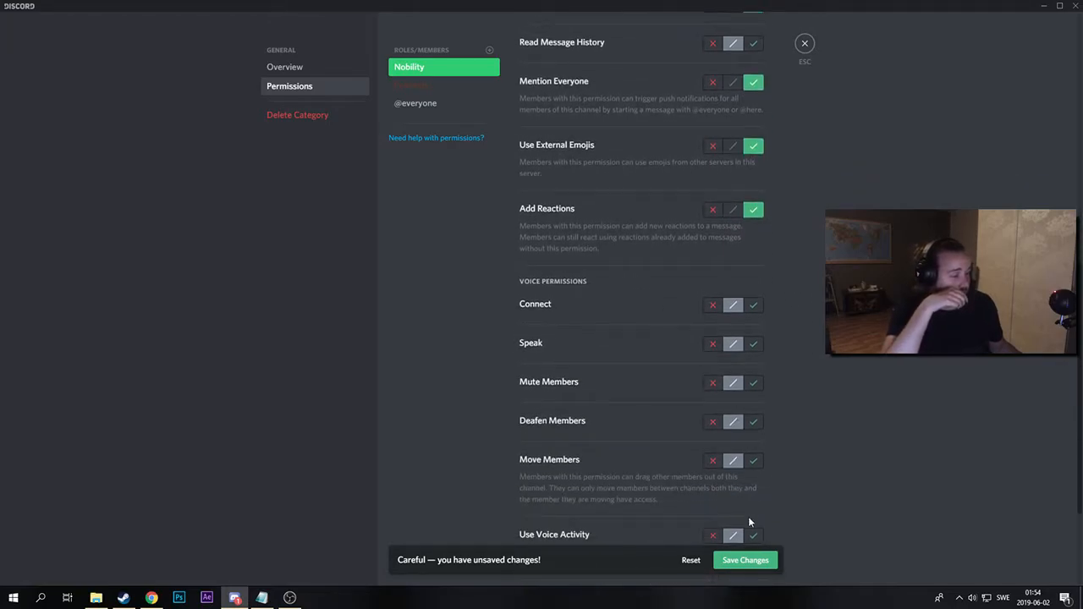
click(749, 560)
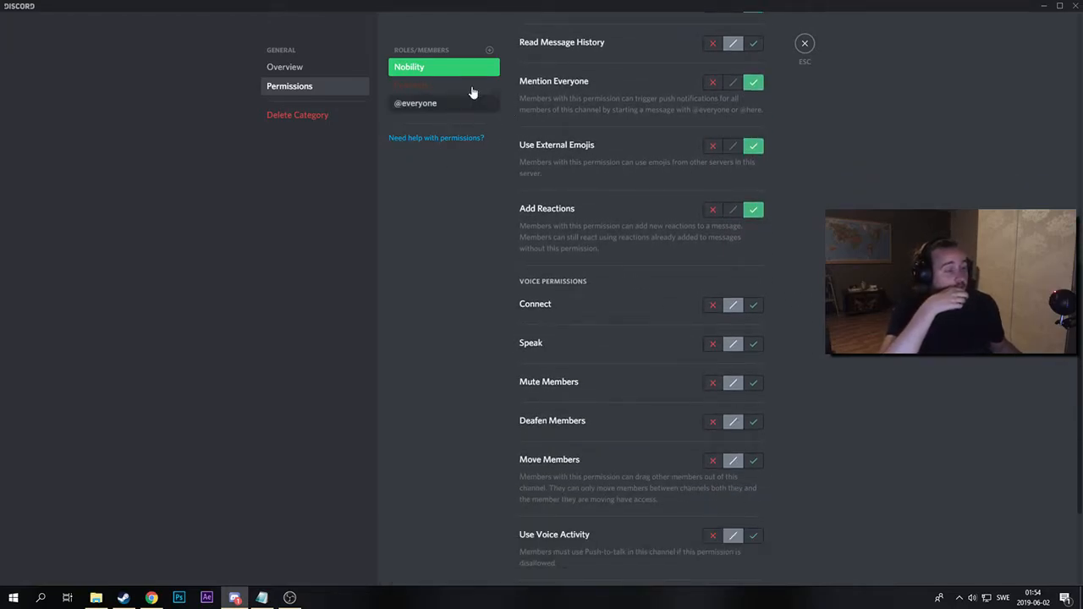
click(805, 43)
Rename the general text channel to mainchat and save the change.
right_click(82, 71)
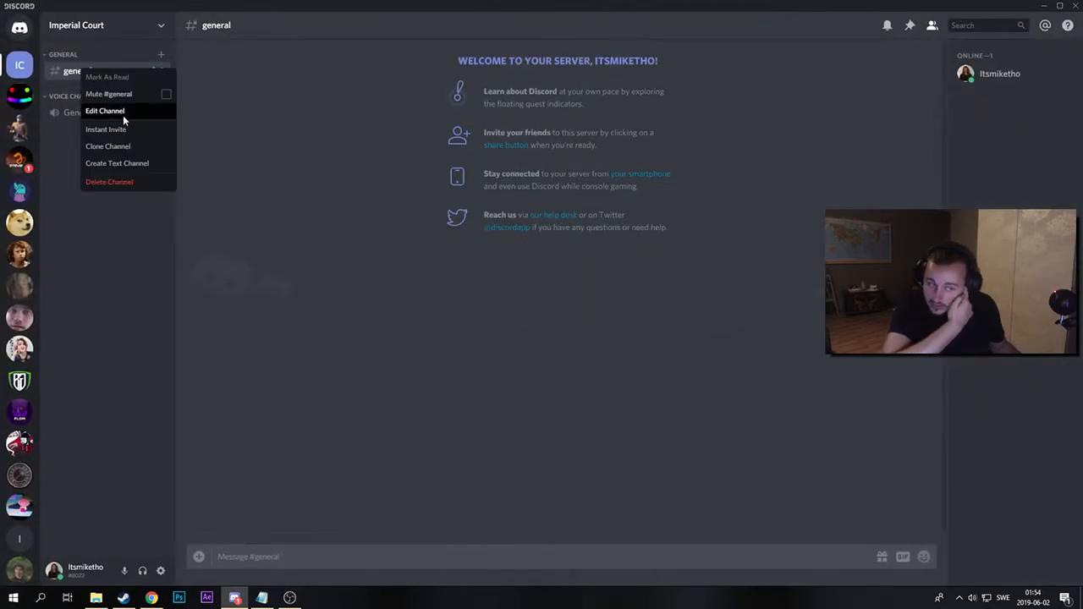
click(122, 114)
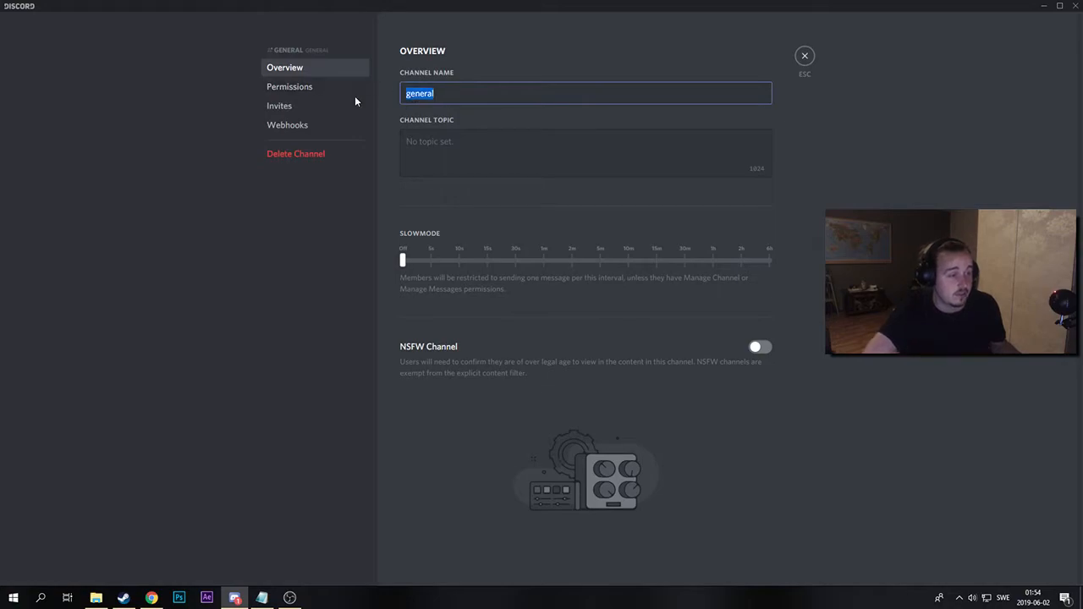
text(mainchat)
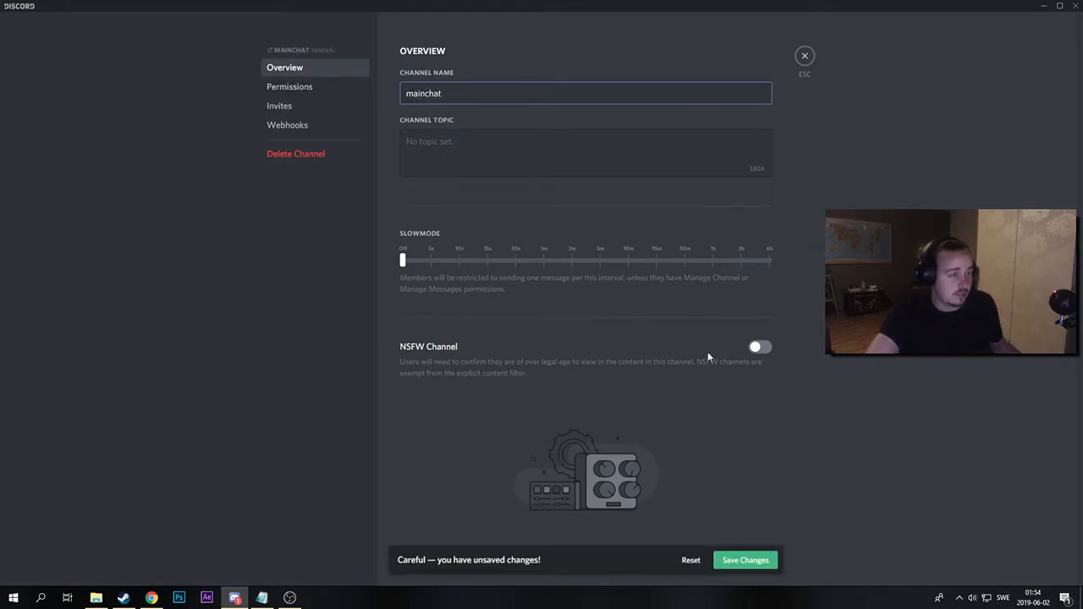
click(741, 555)
click(805, 55)
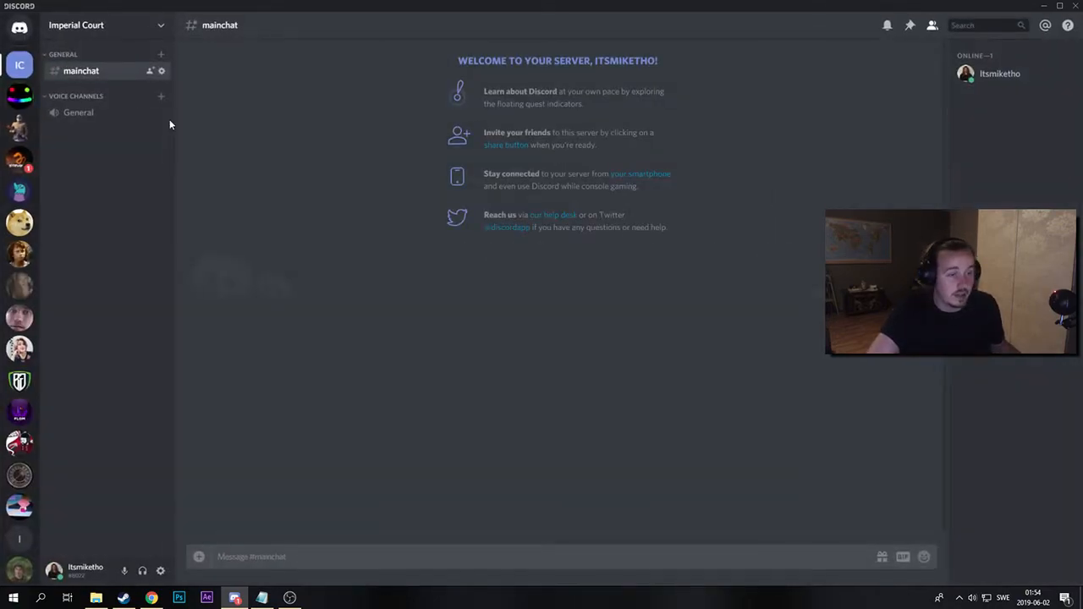
Create two text channels named memes and pictures in the General category.
click(161, 57)
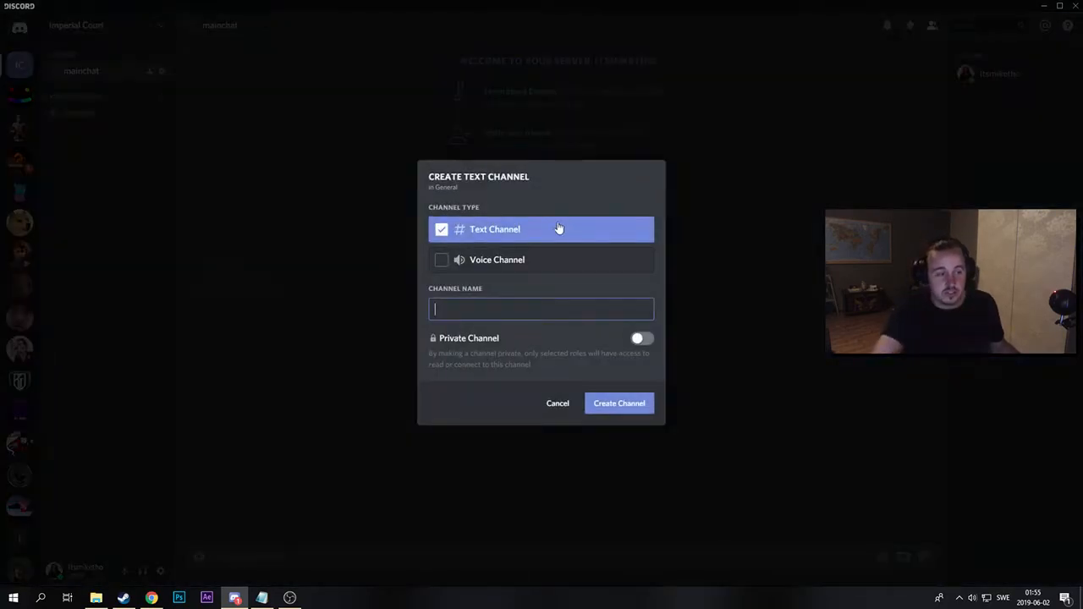
text(memes)
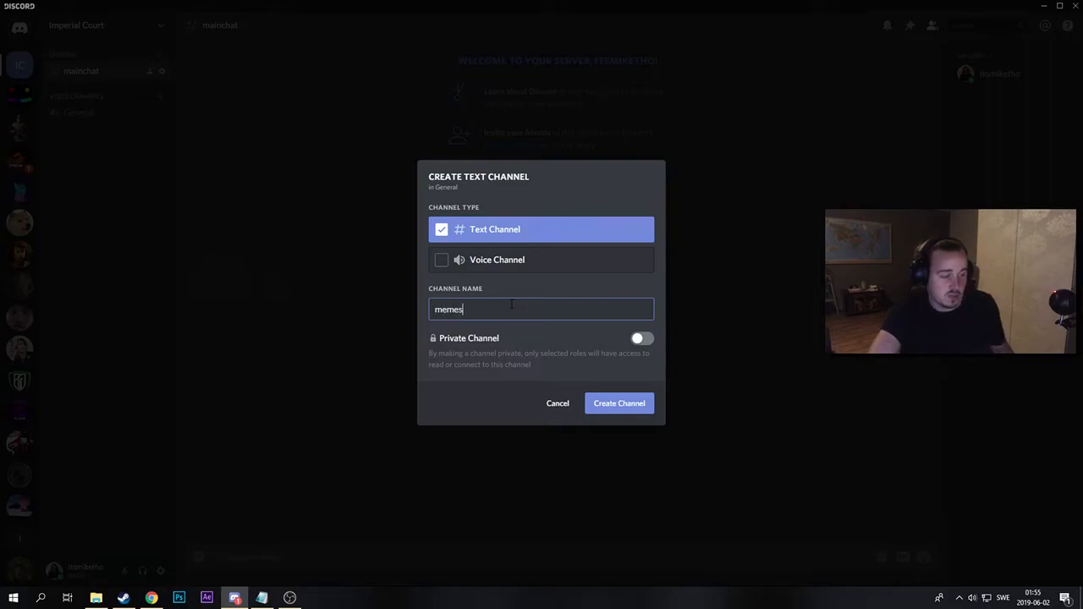
click(620, 404)
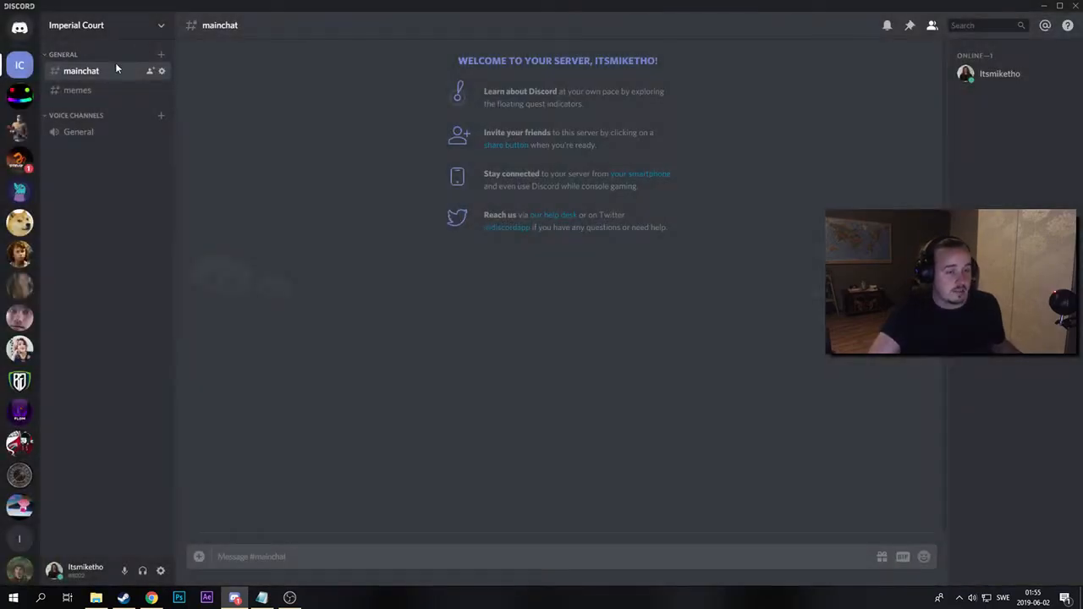
click(160, 55)
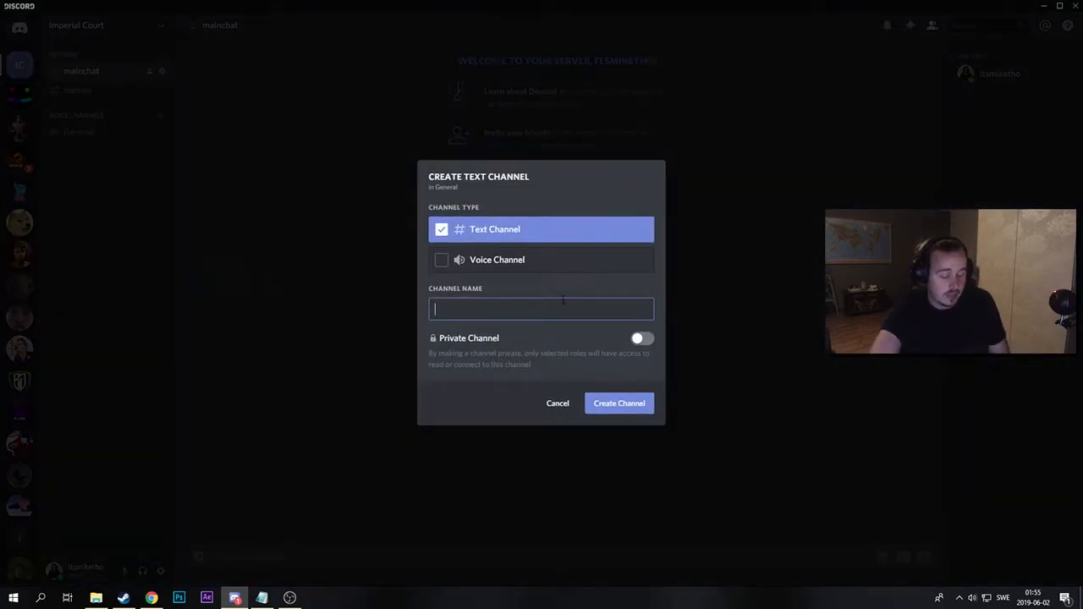
text(pictures)
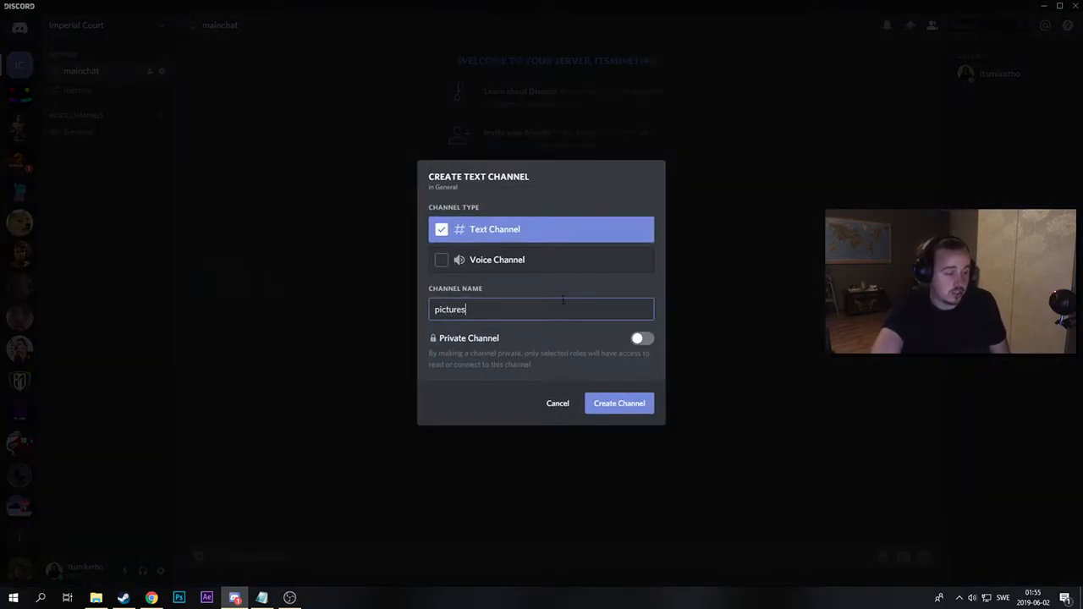
click(611, 405)
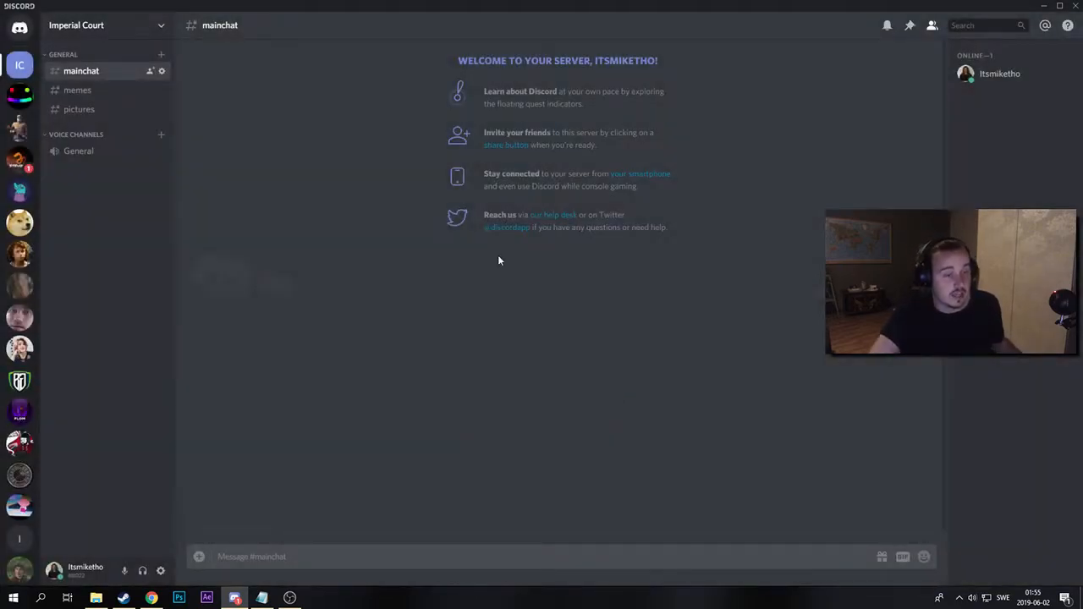
Create a text channel named nsfw in the General category and enable its NSFW Channel setting.
click(160, 54)
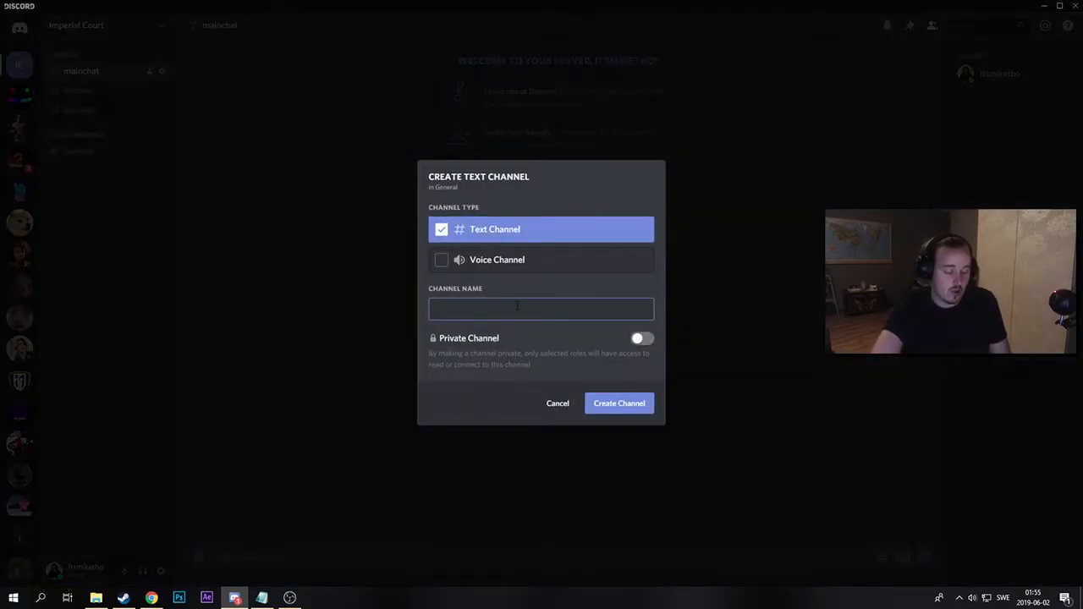
click(605, 403)
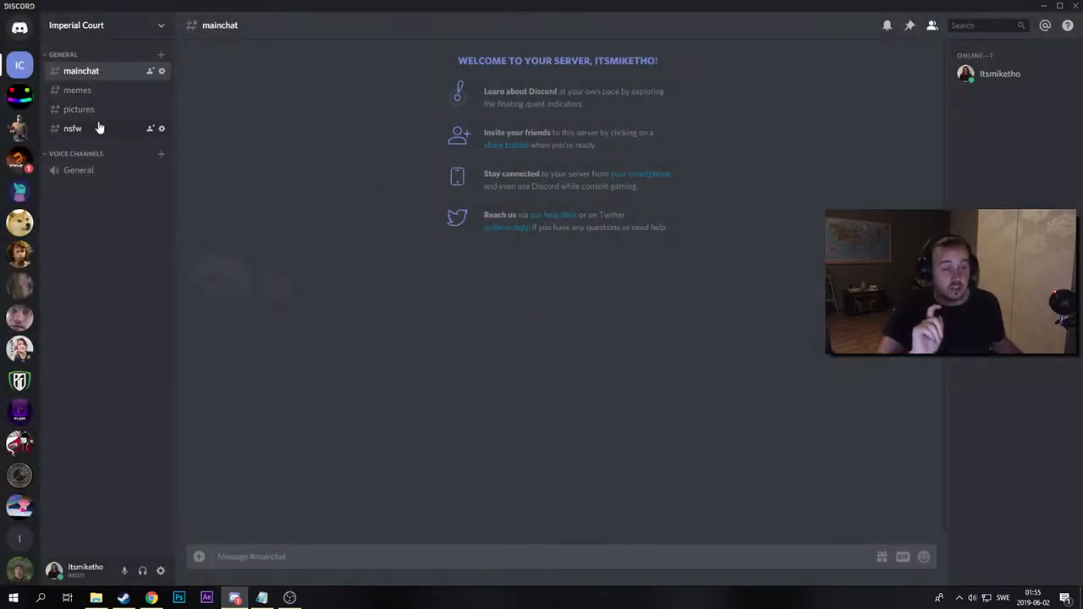
right_click(97, 128)
click(134, 165)
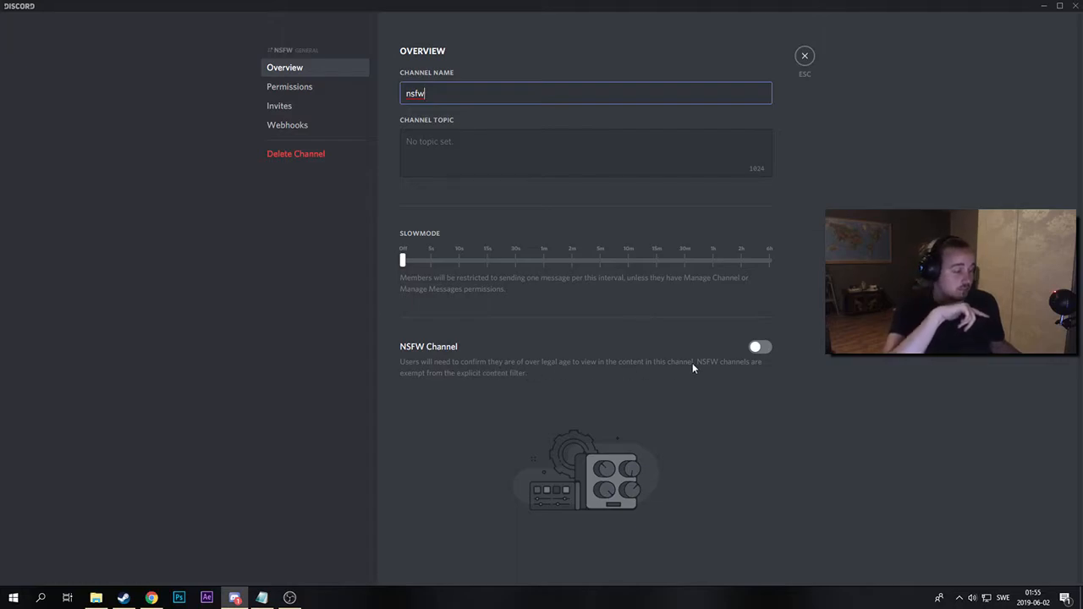
click(758, 347)
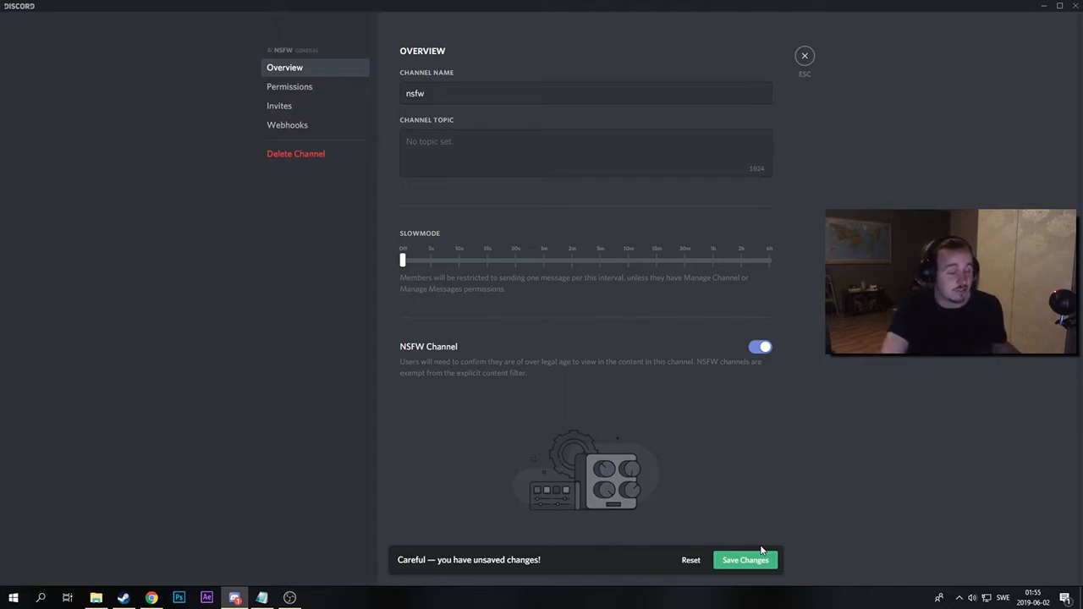
click(763, 565)
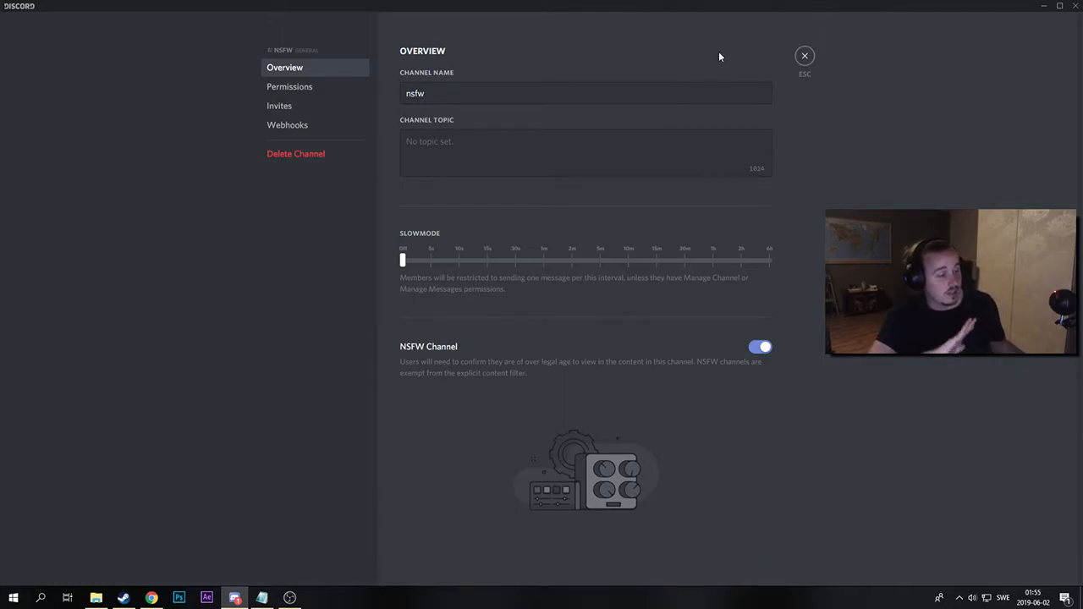
click(806, 55)
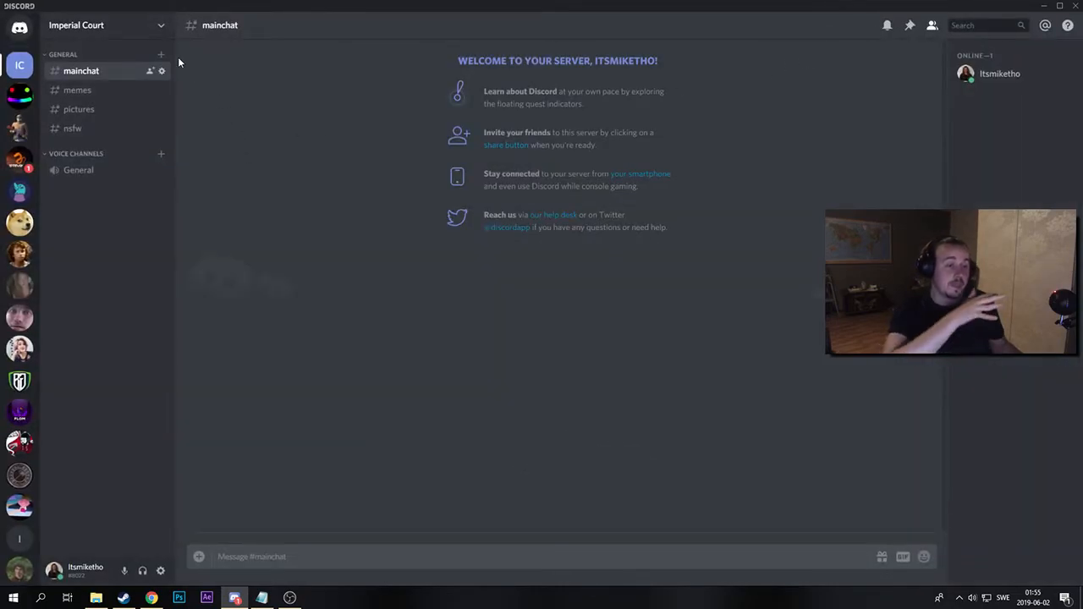
Rename the Voice Channels category to Voice and save the change.
right_click(107, 160)
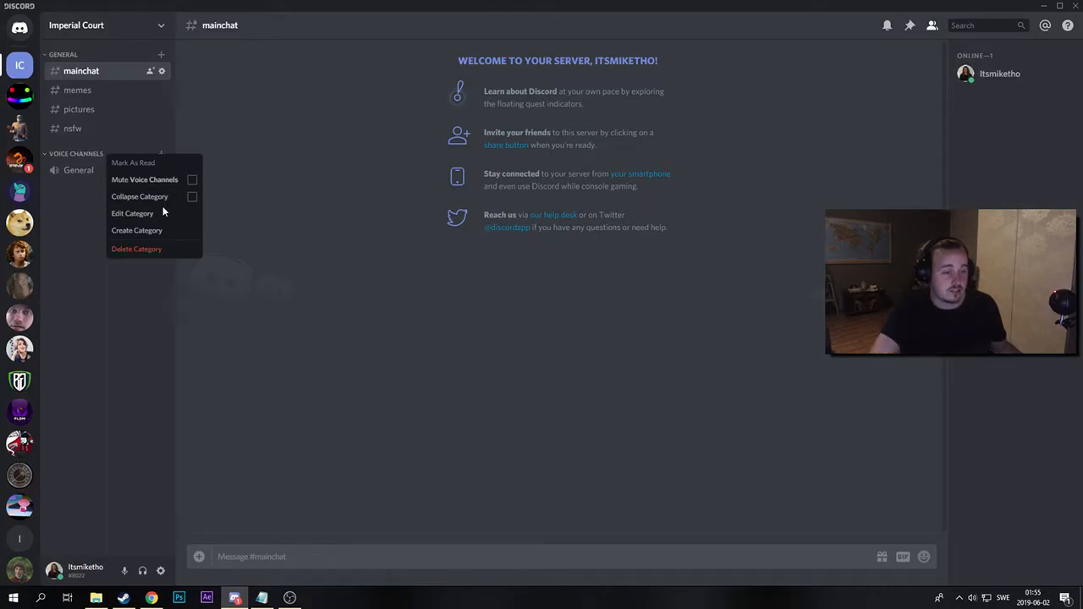
click(161, 211)
double_click(433, 95)
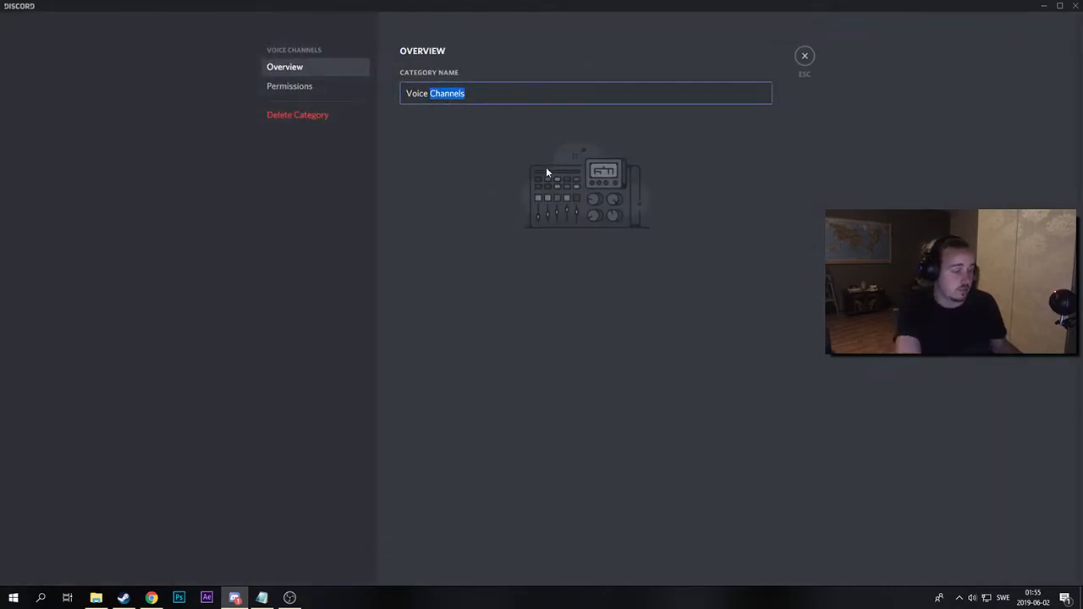
key(BackSpace)
click(765, 569)
click(345, 91)
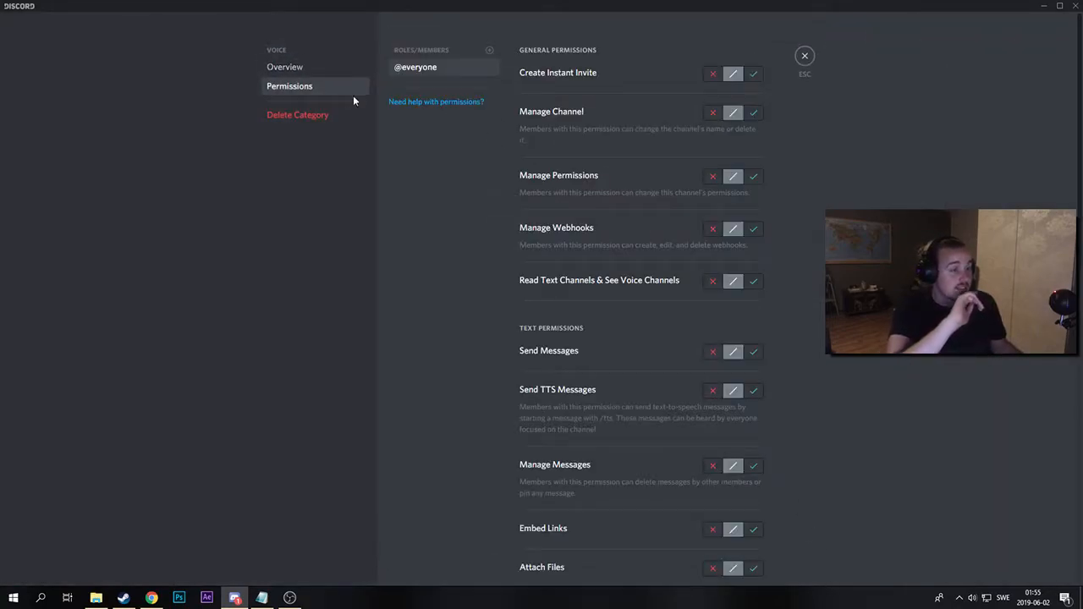
click(713, 281)
click(745, 563)
Add the Peasants role to the Voice category's permissions and allow Read Text Channels & See Voice Channels.
click(489, 50)
click(489, 50)
click(490, 50)
scroll(465, 178, down, 2)
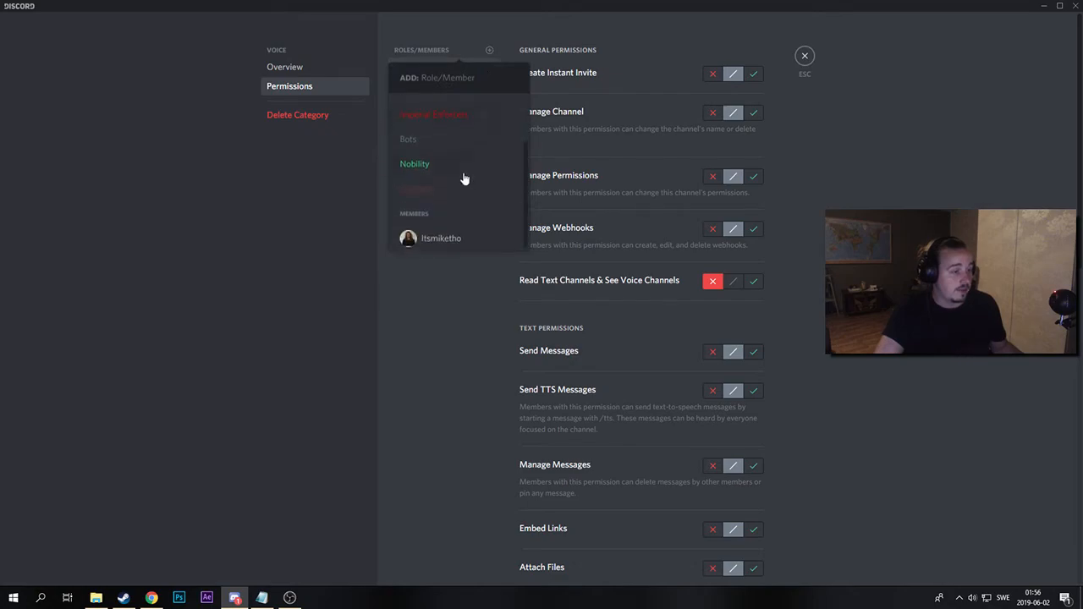
click(449, 185)
scroll(758, 270, down, 2)
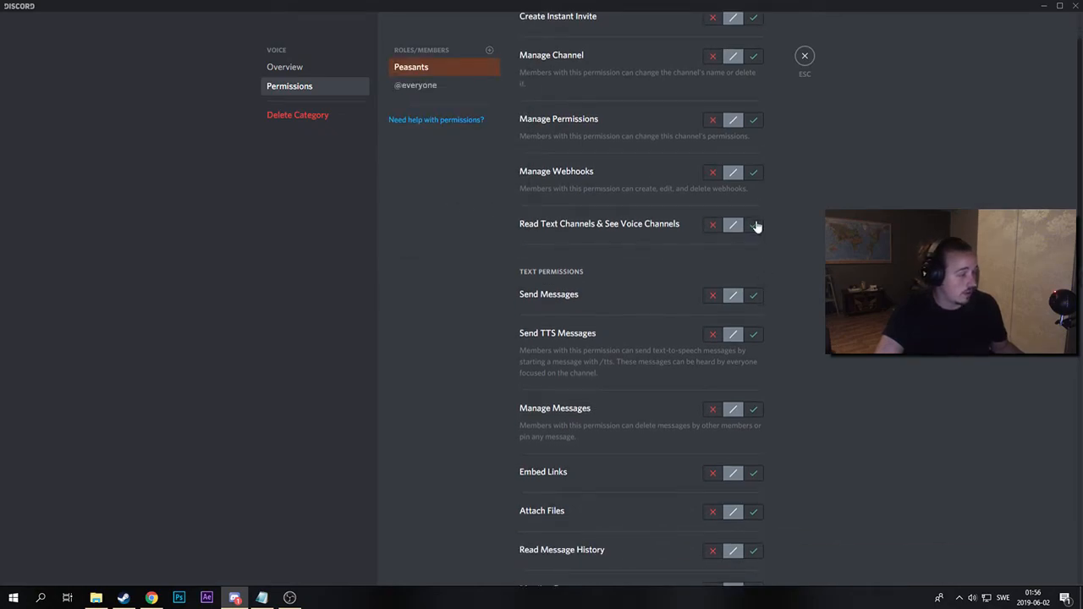
click(755, 224)
Allow Peasants to Connect, Speak and Use Voice Activity in the Voice category, leaving Mute Members neutral, and save the changes.
scroll(750, 303, down, 5)
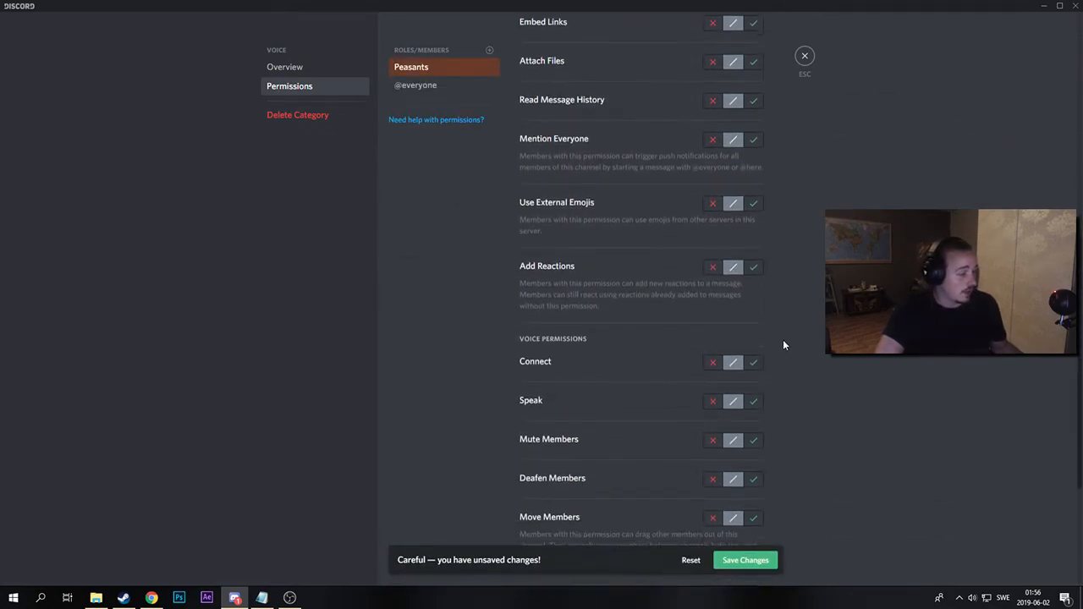
scroll(784, 344, down, 2)
click(754, 248)
click(754, 287)
click(754, 325)
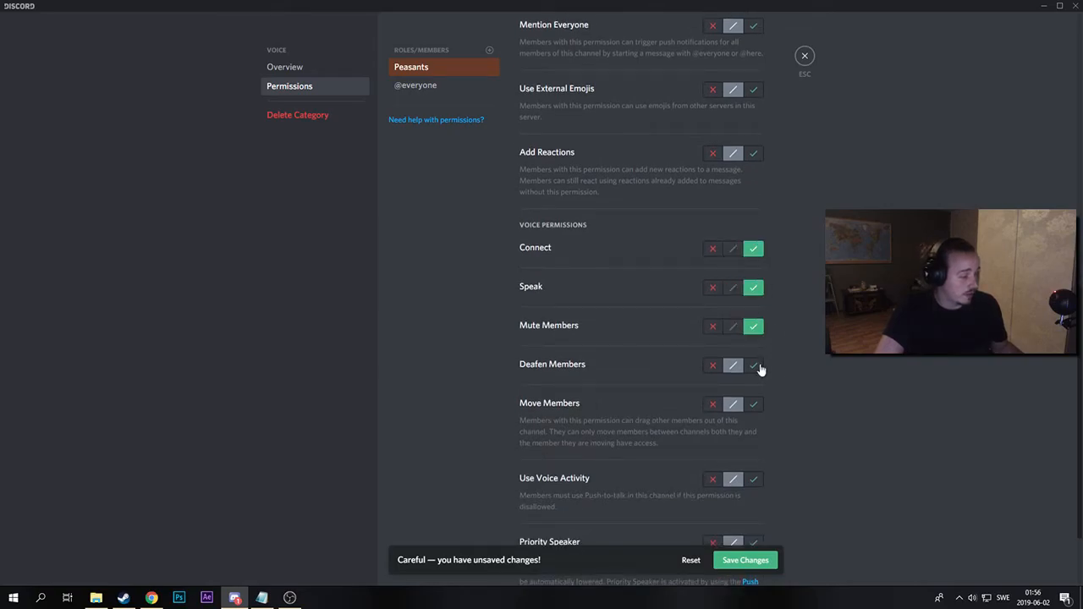
click(735, 330)
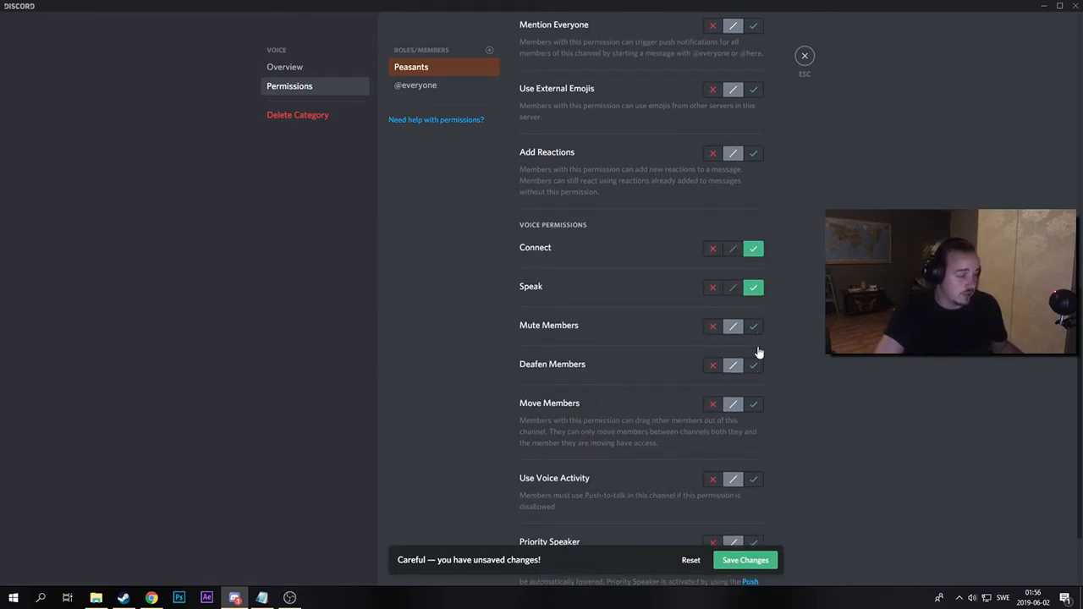
scroll(754, 363, down, 2)
click(754, 377)
click(745, 560)
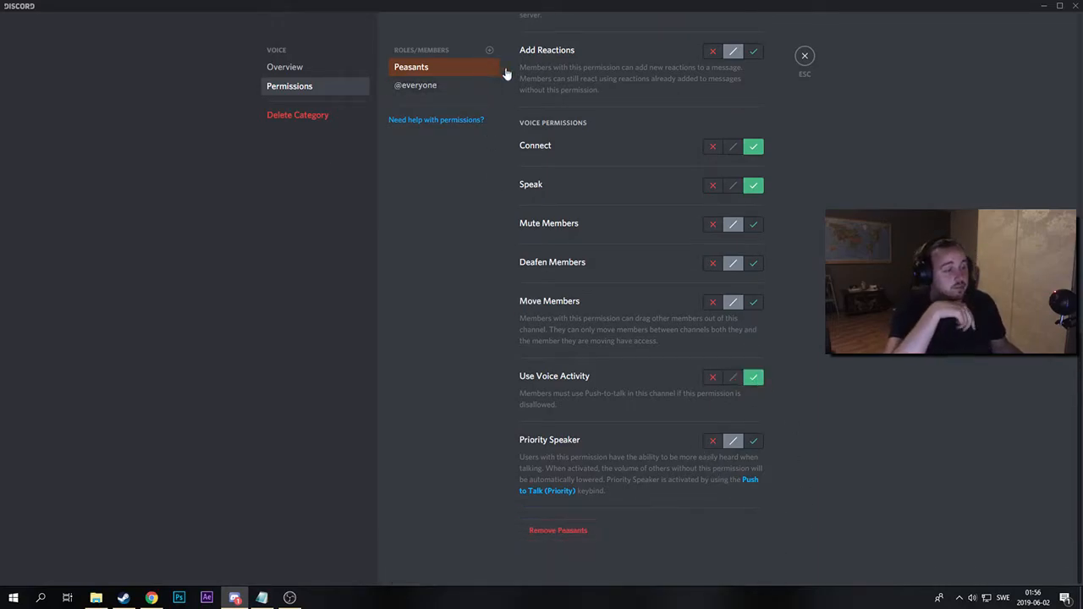
click(804, 58)
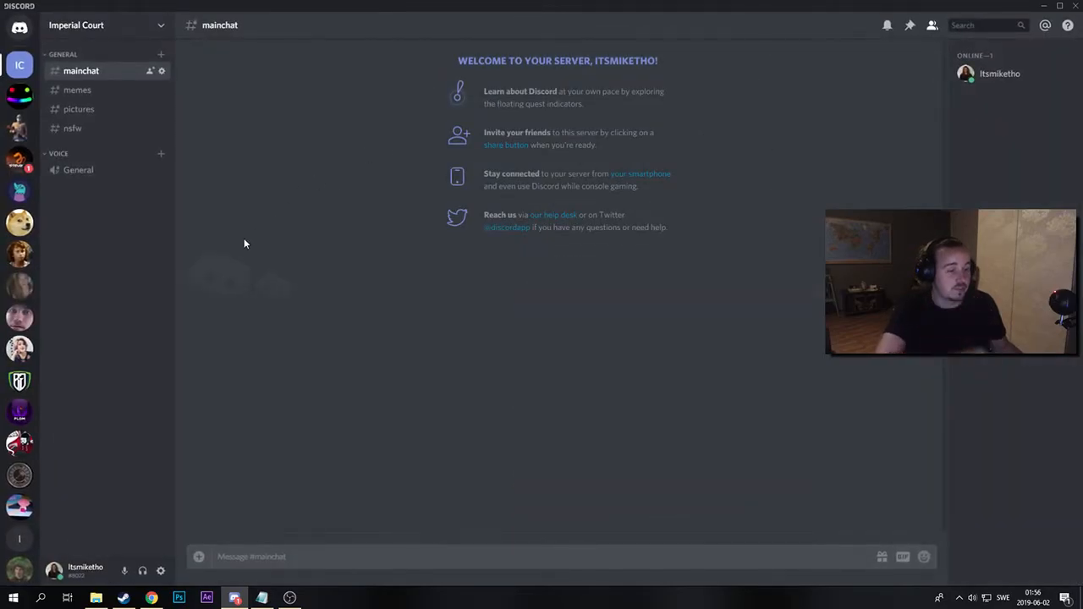
Create a voice channel named Gaming in the Voice category.
click(163, 155)
click(498, 267)
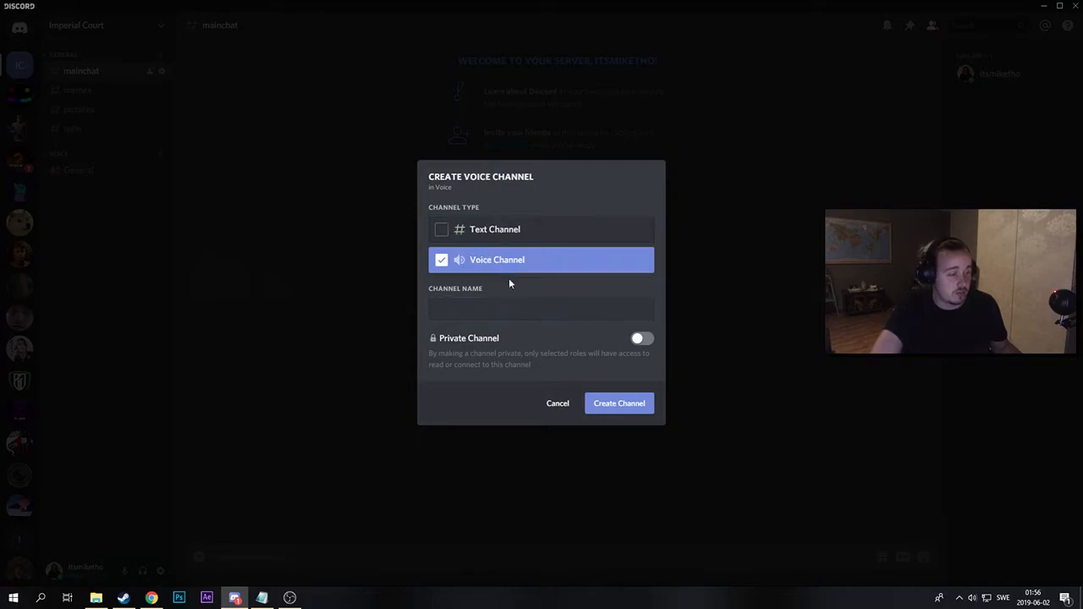
click(518, 310)
text(g)
key(BackSpace)
text(Gaming)
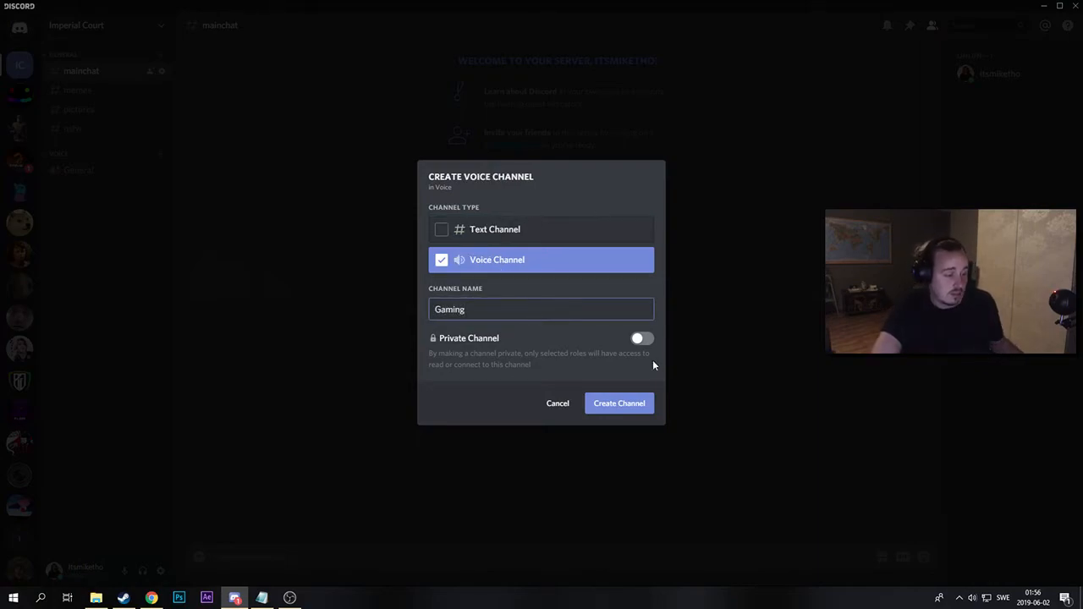
click(634, 415)
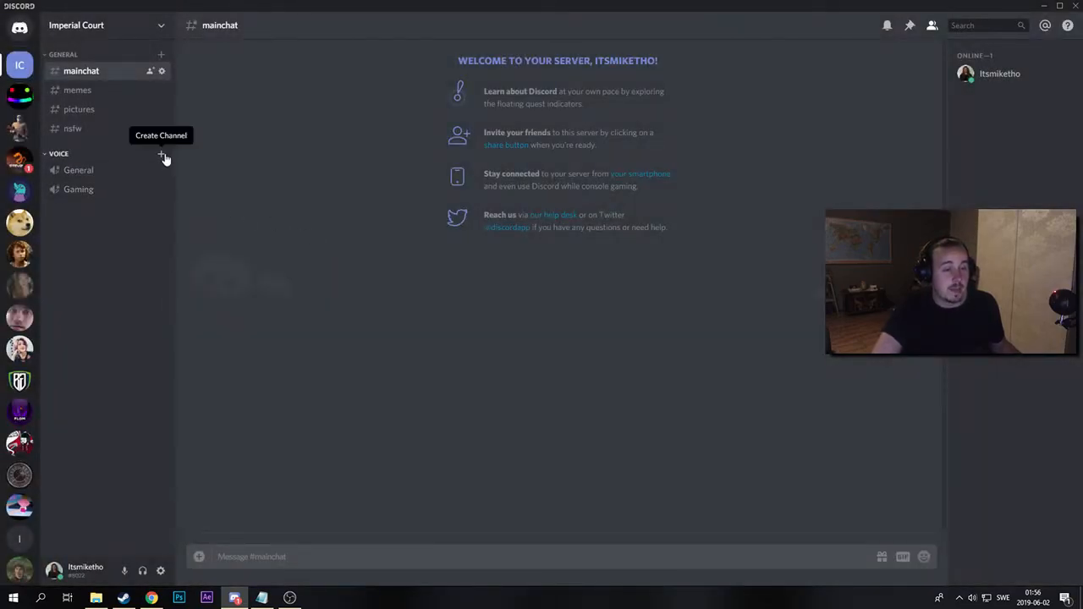
Collapse the Voice and General categories, then create a category named Info and place it above General.
click(79, 150)
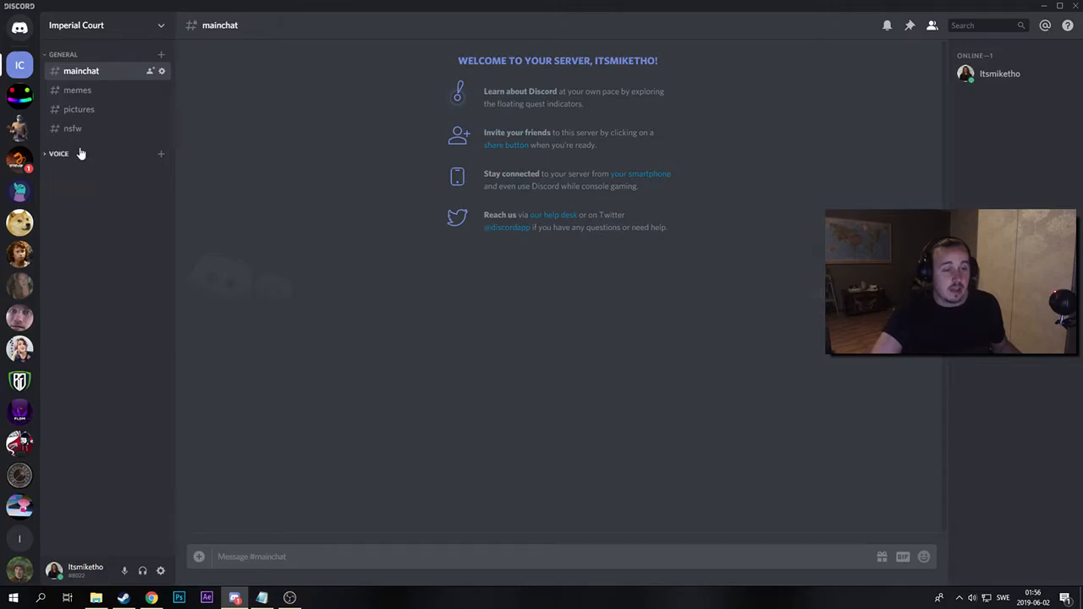
click(78, 50)
right_click(84, 43)
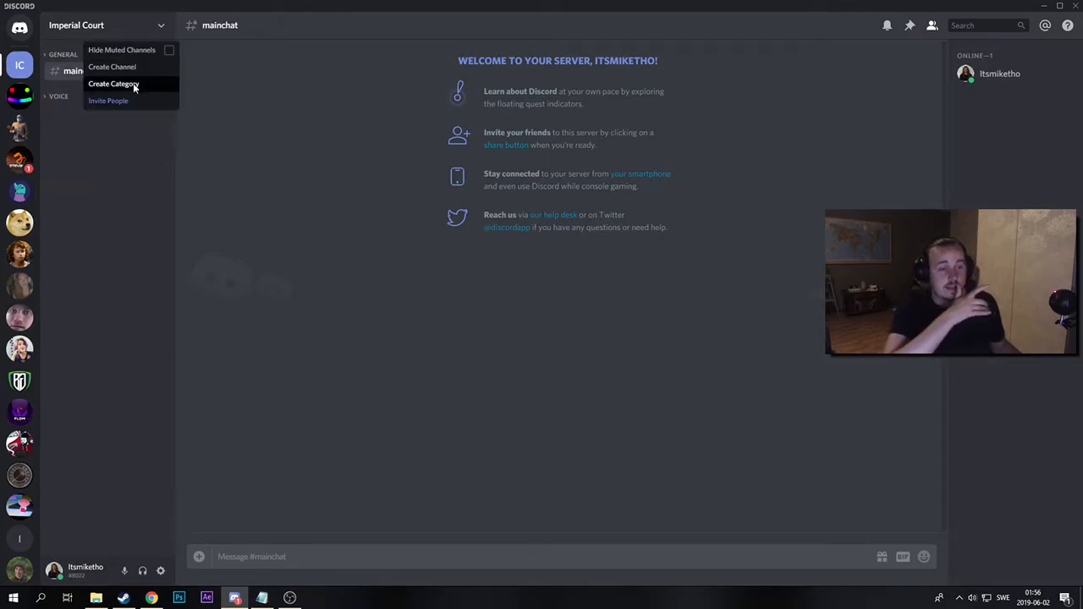
click(134, 85)
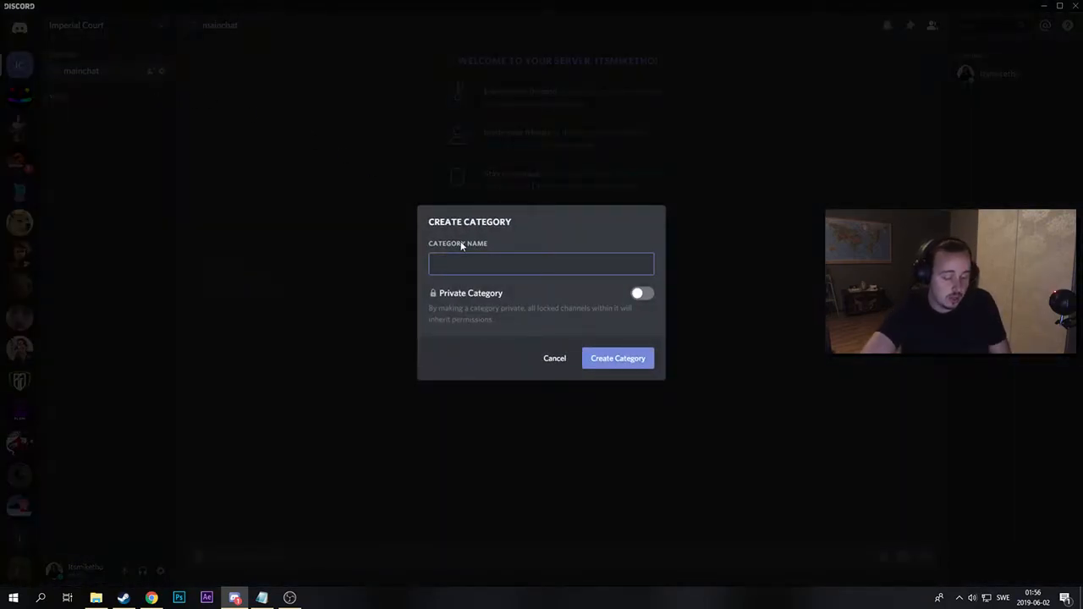
text(info)
click(618, 358)
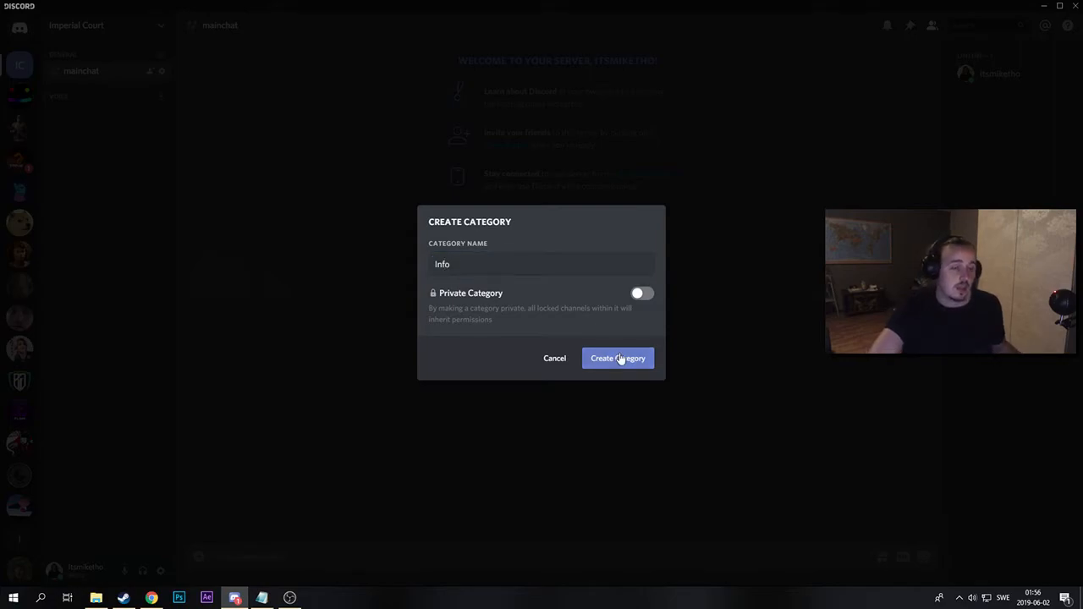
drag(73, 120, 77, 57)
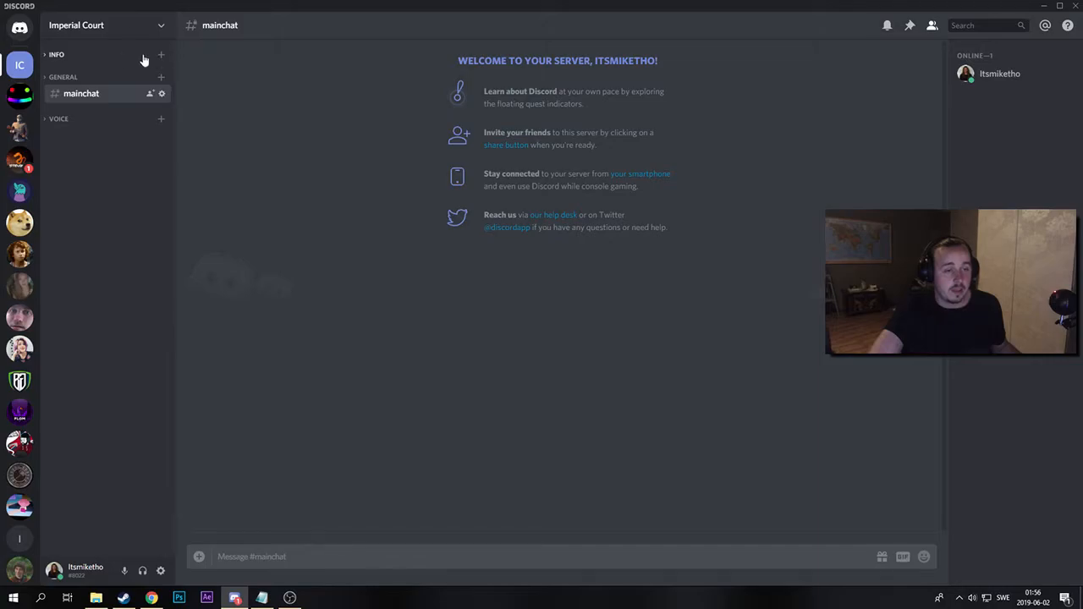
right_click(111, 54)
click(162, 111)
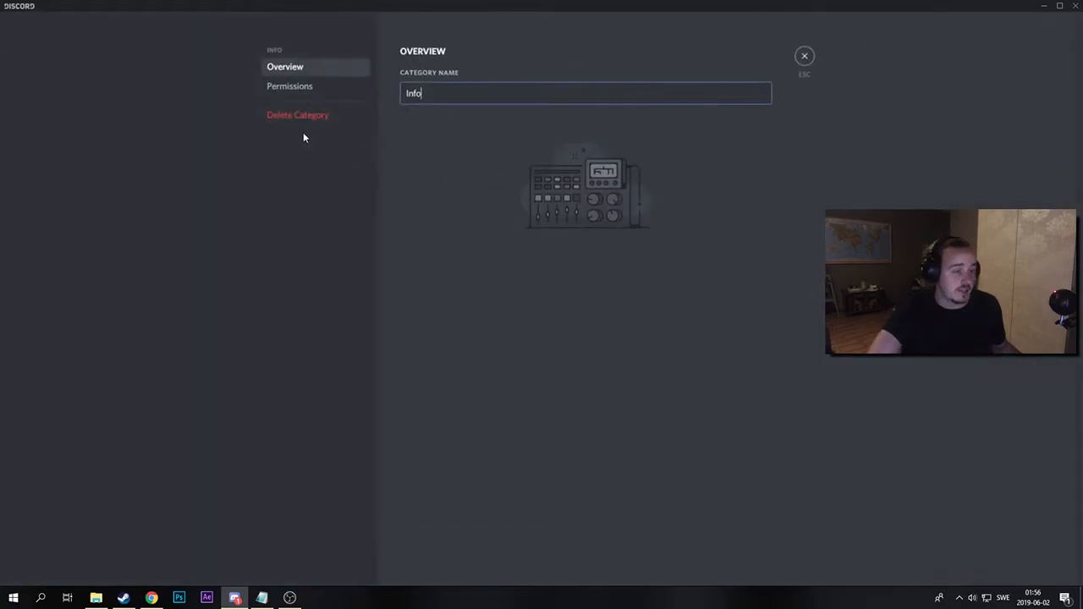
click(309, 88)
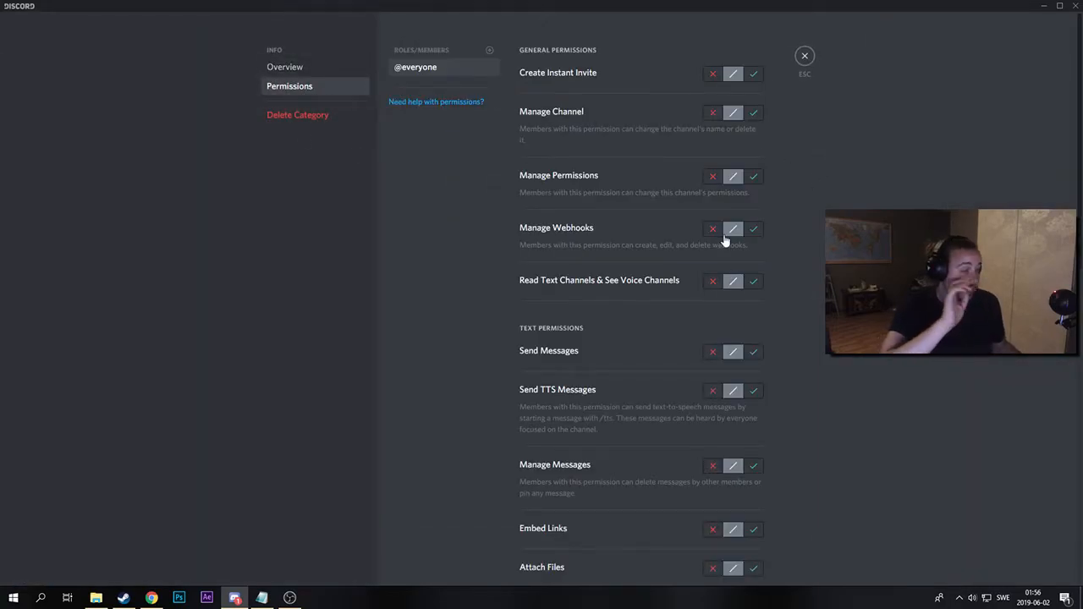
click(715, 284)
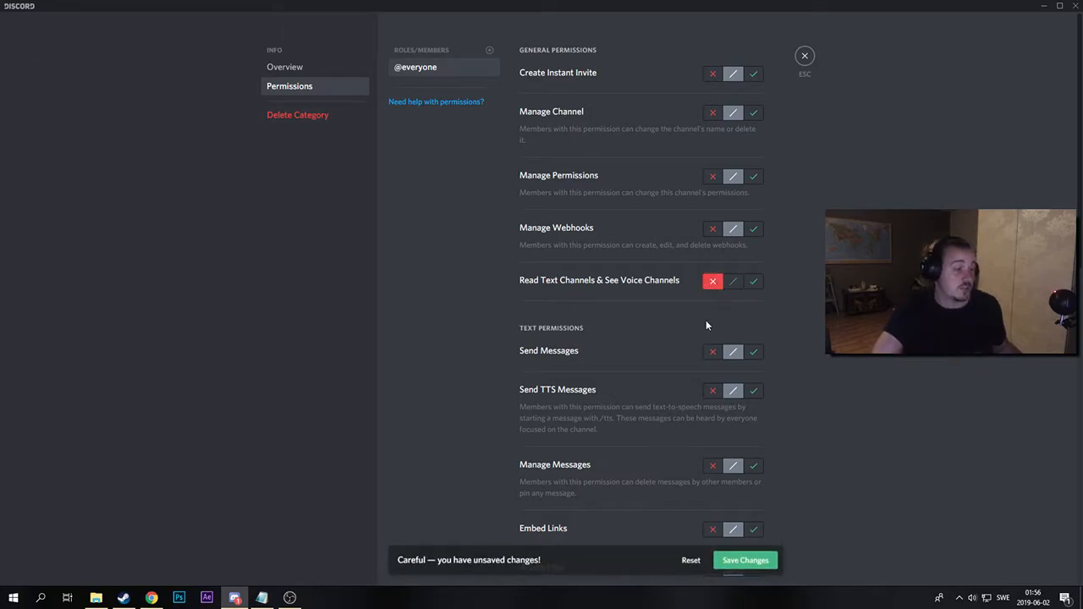
click(742, 564)
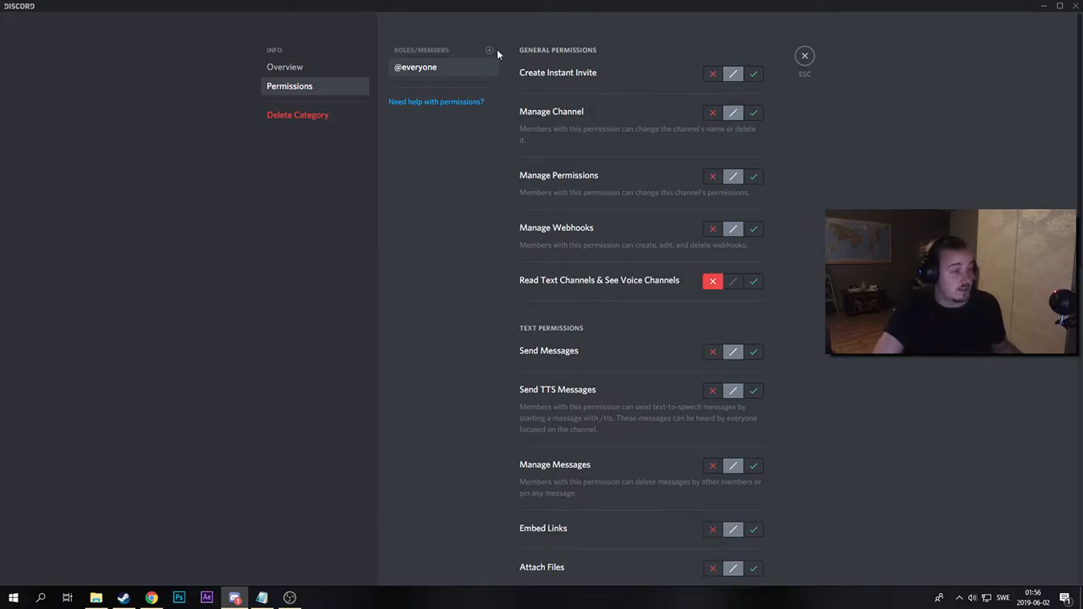
Add the Peasants role to the Info category's permissions, allow Read Text Channels & See Voice Channels, and save.
click(490, 52)
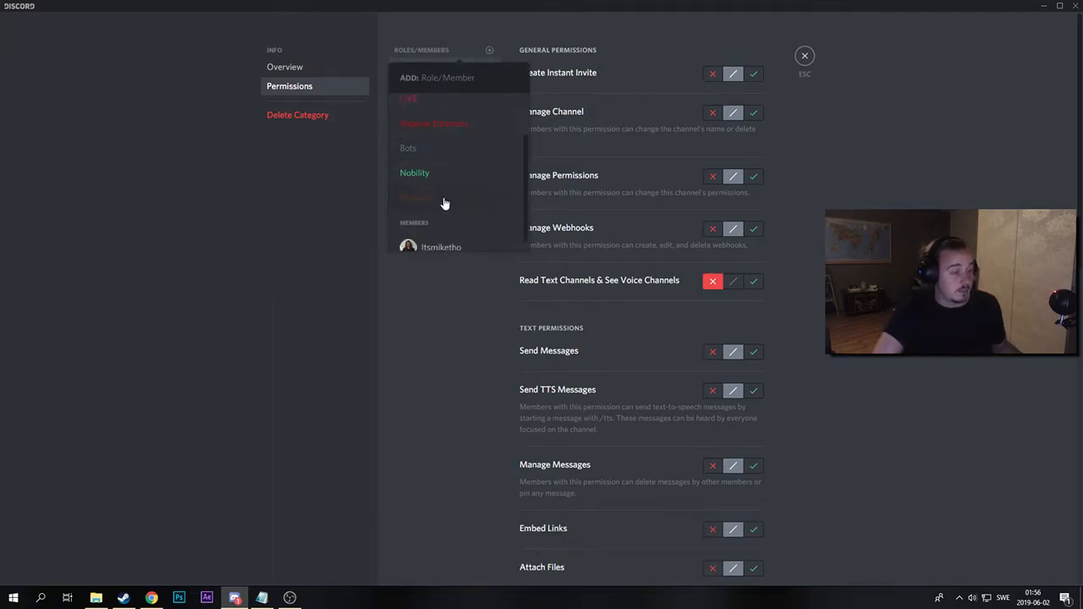
click(444, 200)
click(756, 285)
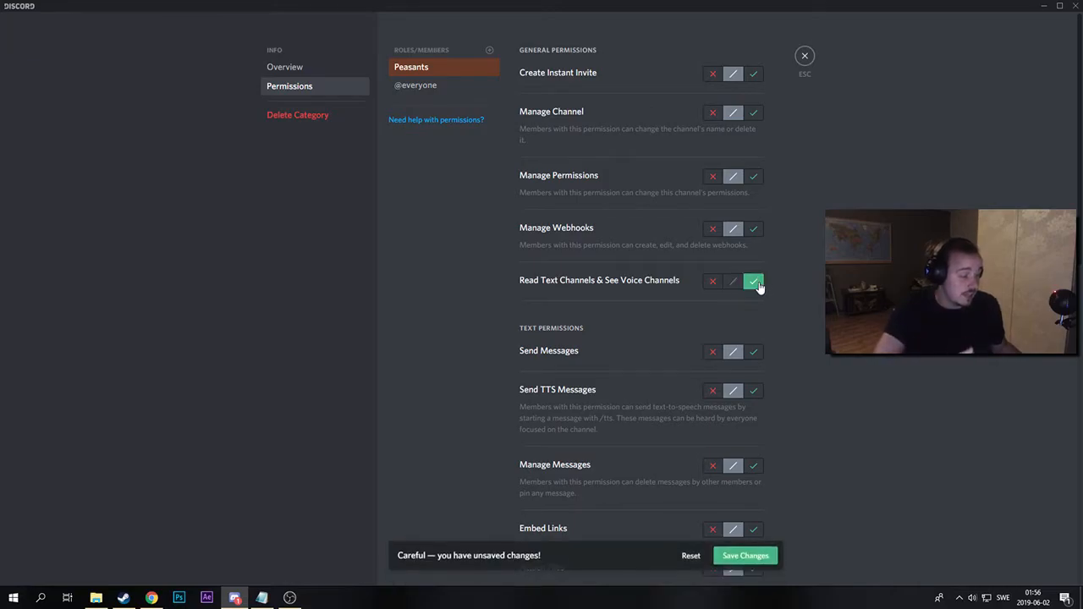
click(743, 557)
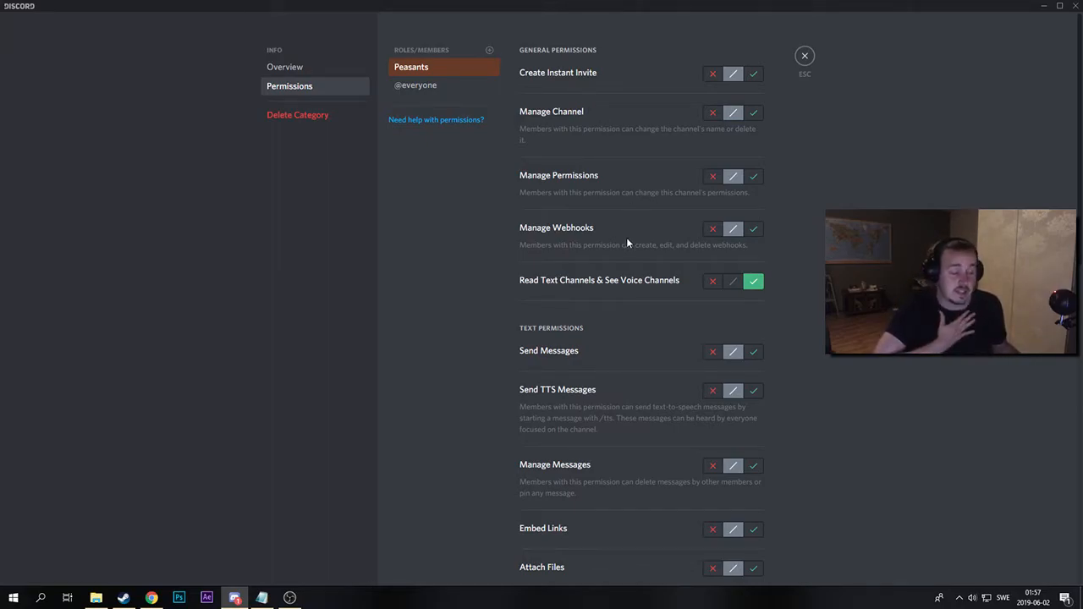
Add Imperial Enforcers to the Info category's permissions, allowing Read Text Channels & See Voice Channels, Send Messages and Manage Messages, and save.
click(490, 52)
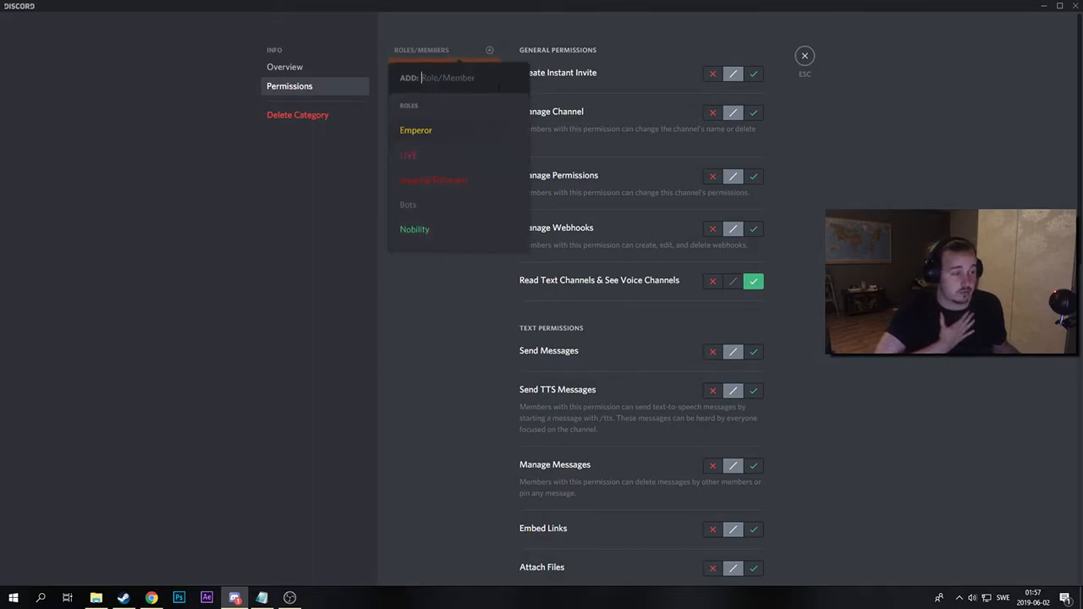
click(476, 184)
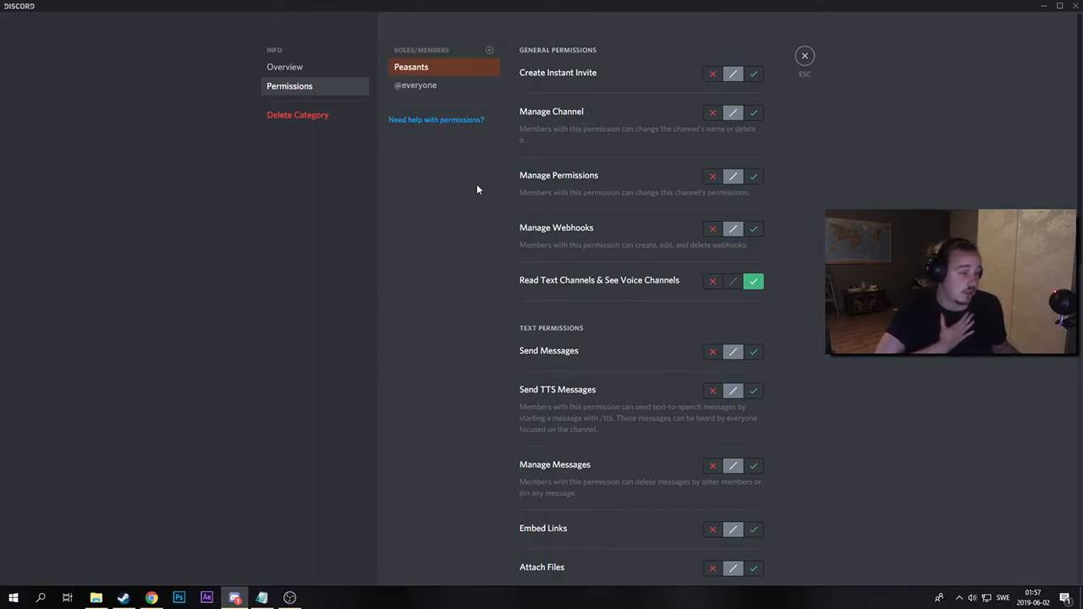
click(751, 283)
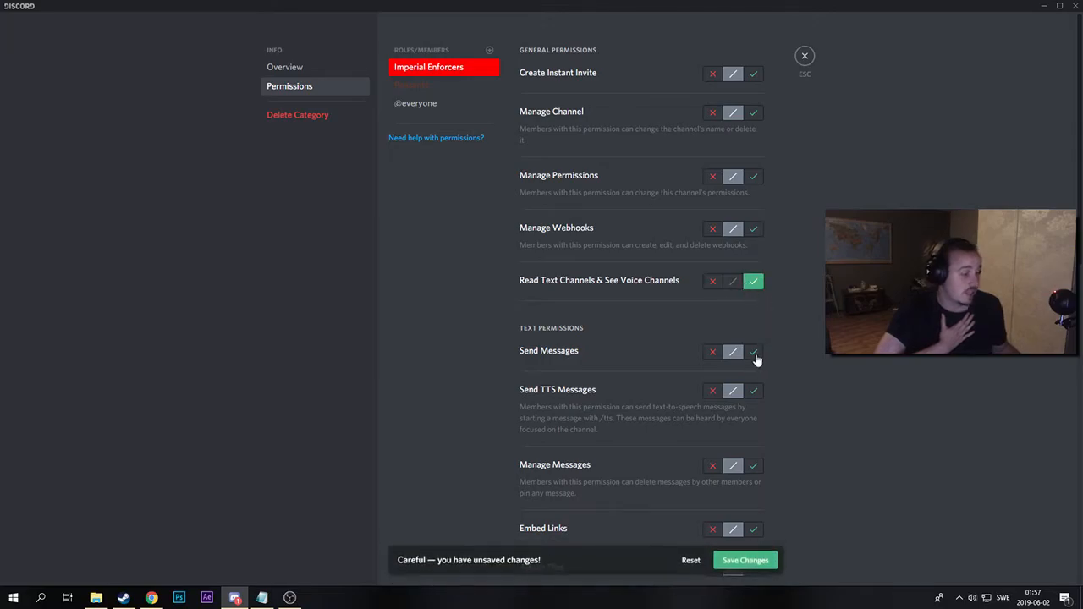
click(754, 354)
click(753, 466)
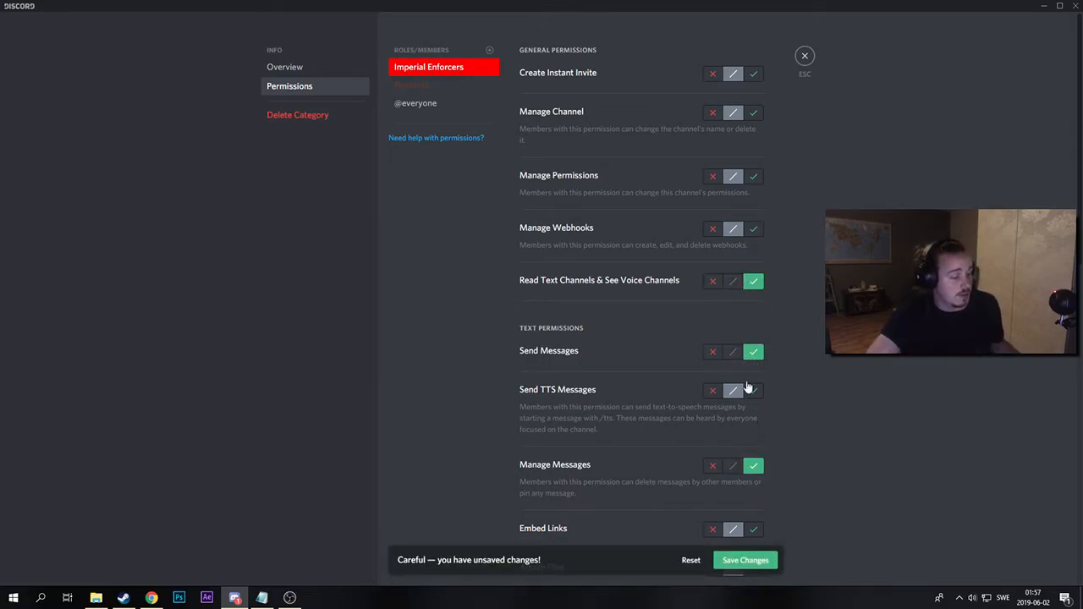
scroll(758, 263, down, 3)
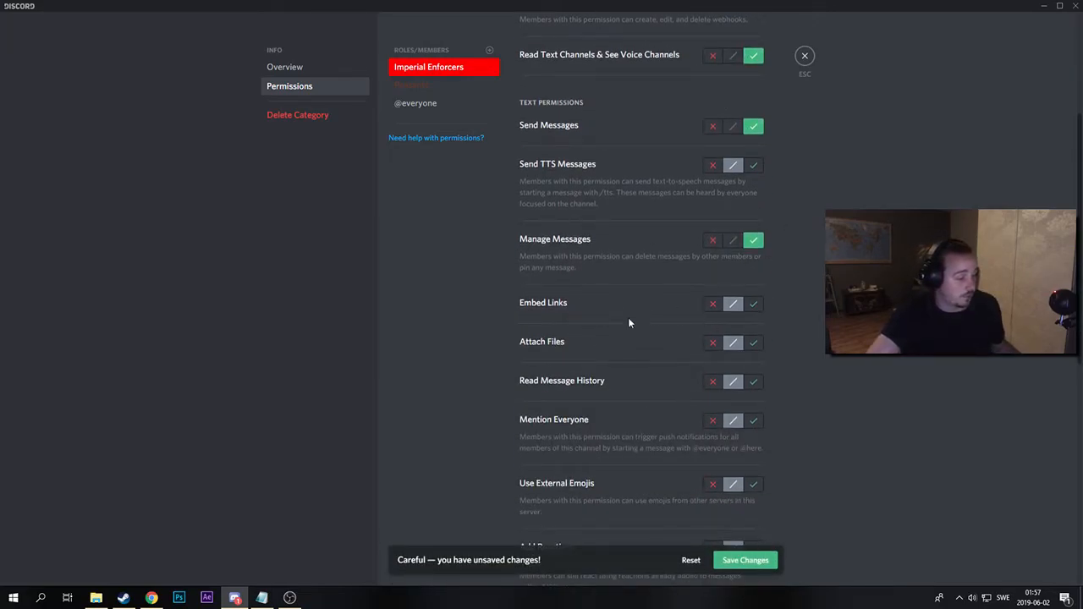
scroll(652, 319, down, 3)
scroll(668, 314, up, 5)
scroll(697, 361, up, 2)
click(748, 565)
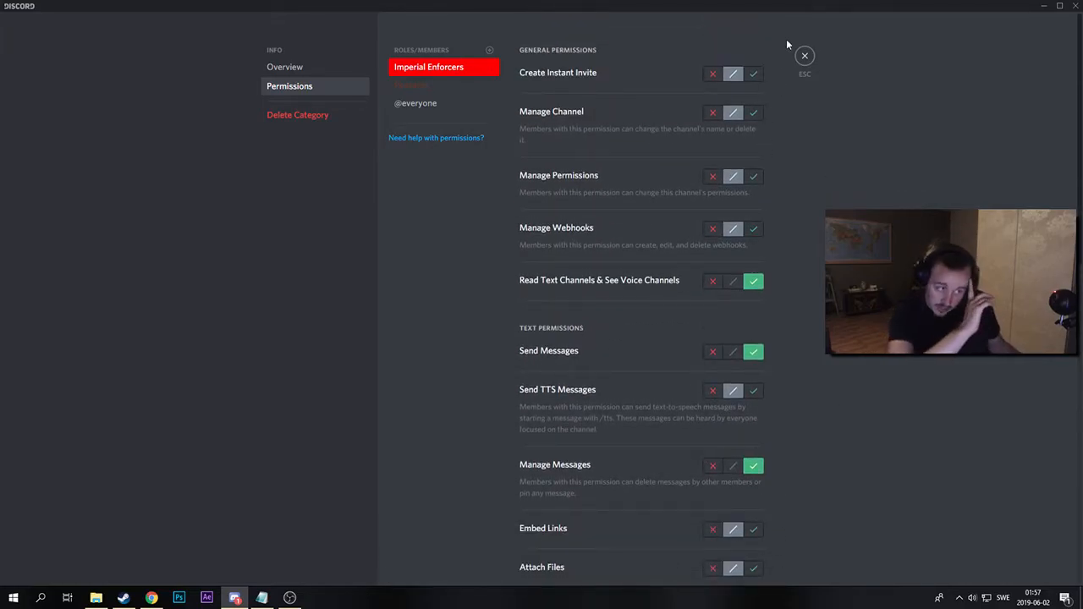
click(805, 56)
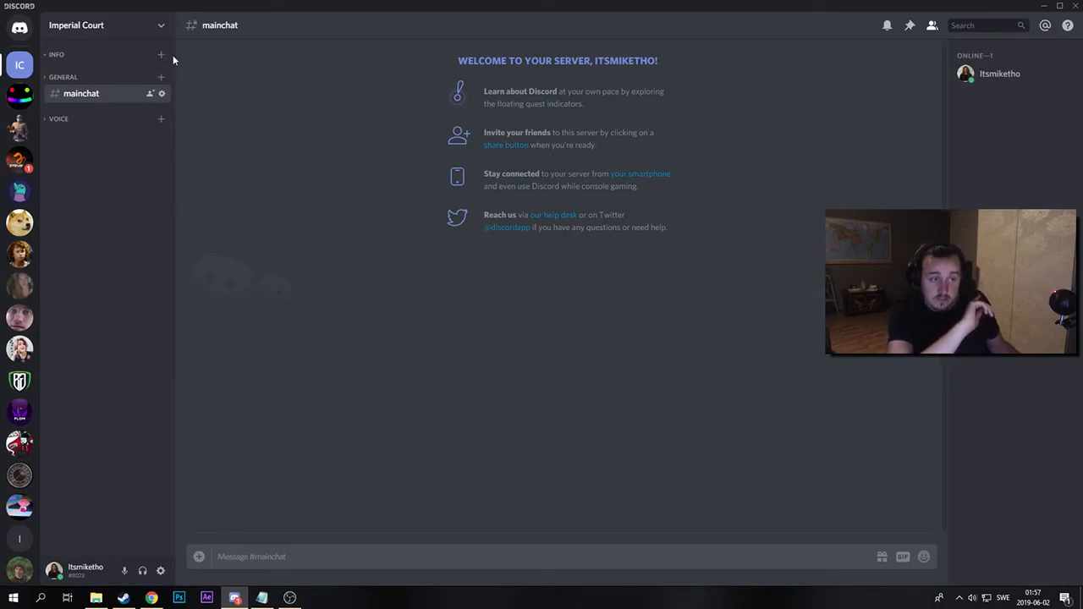
Create two text channels named going-live and updates in the Info category.
click(161, 54)
text(going-live)
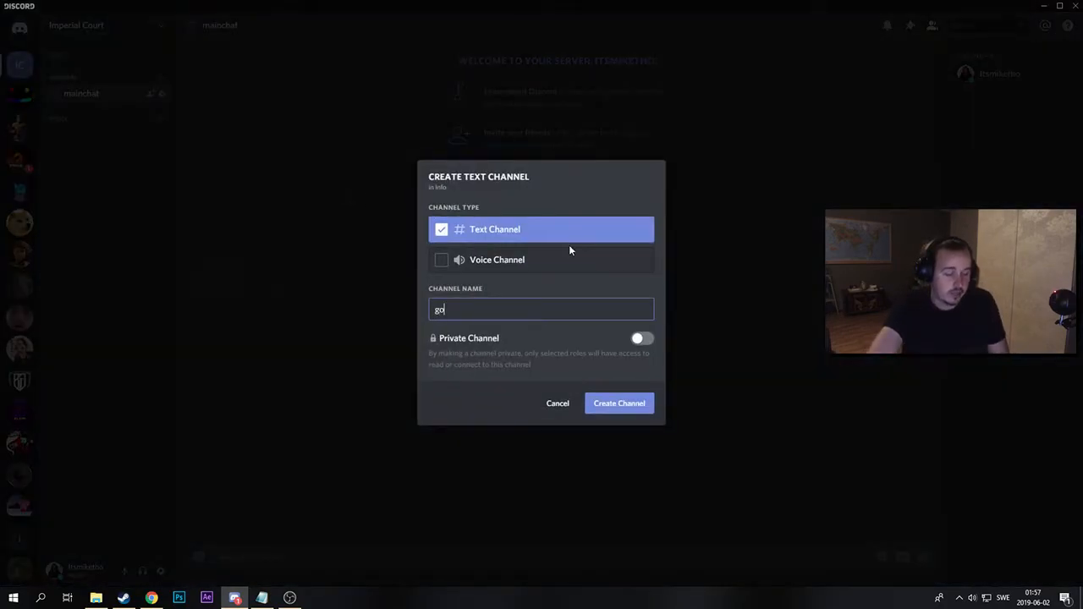
click(618, 417)
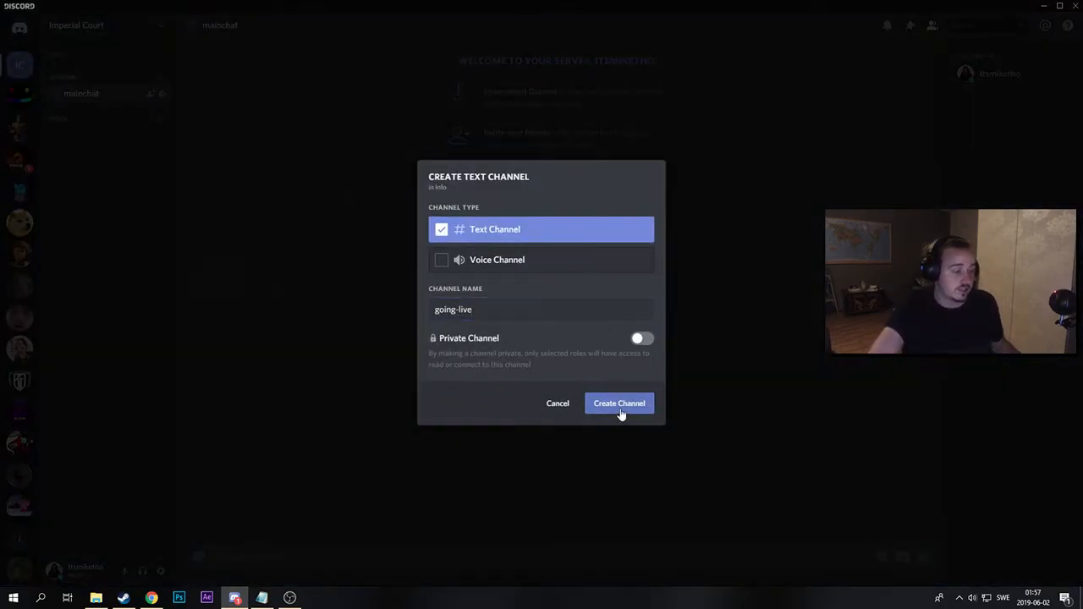
click(161, 55)
text(updates)
click(607, 408)
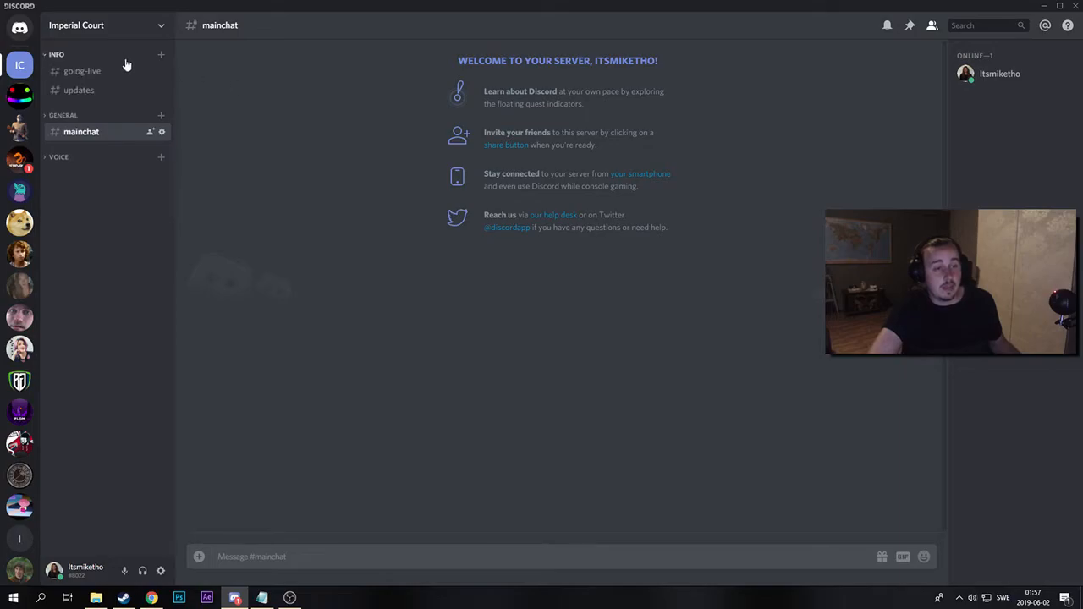
Create a text channel named rules in the Info category and open it.
click(161, 54)
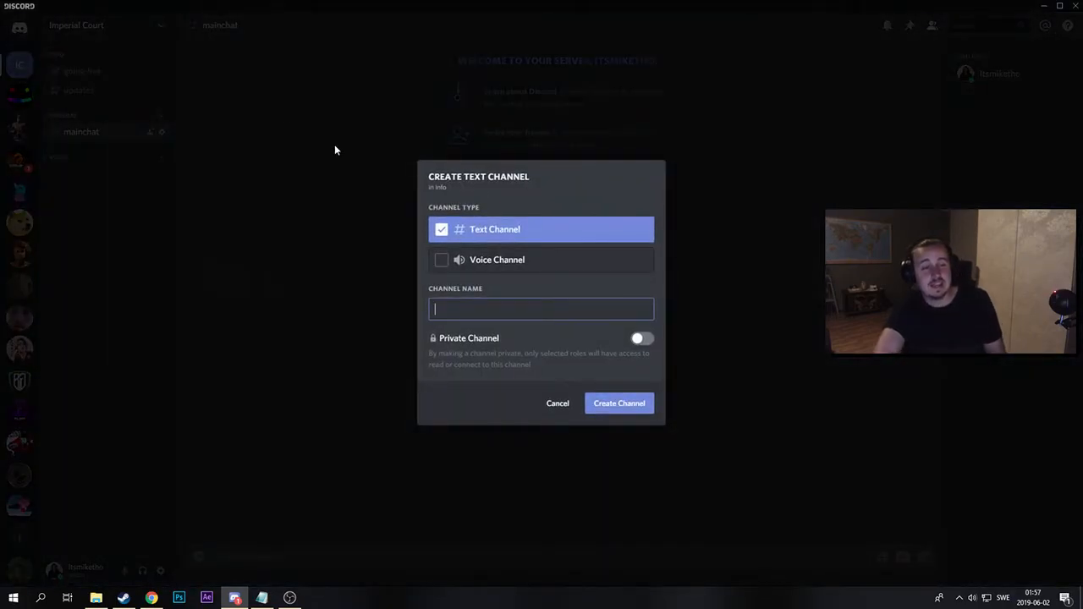
text(rules)
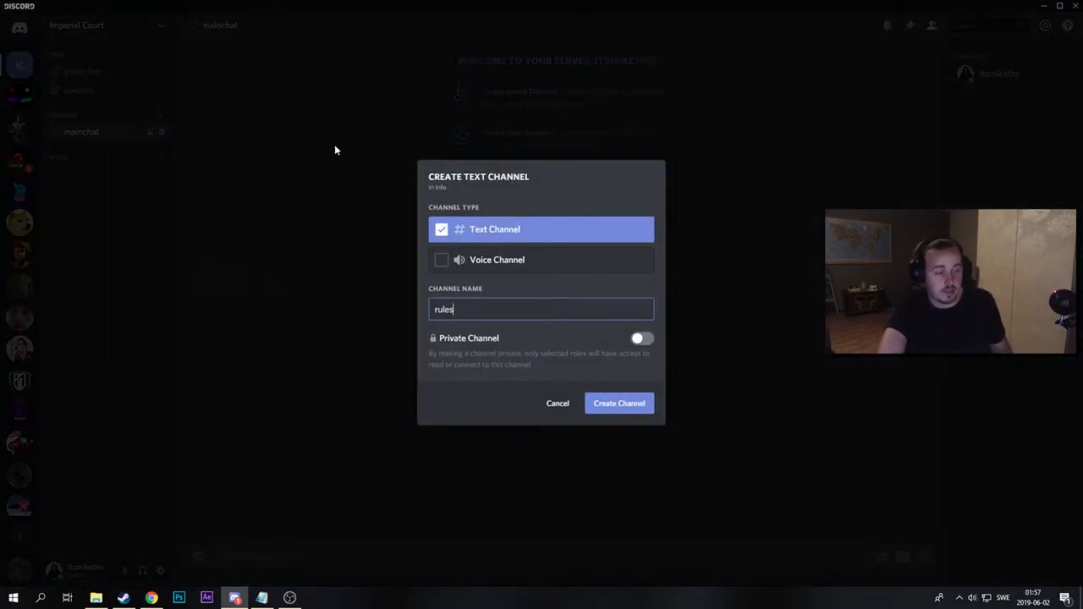
click(633, 407)
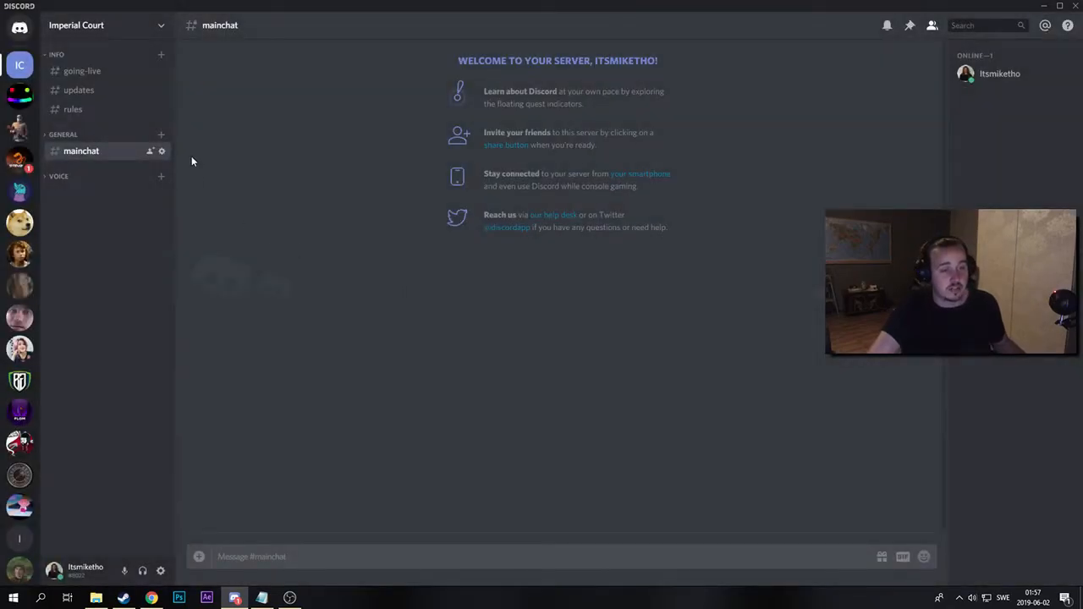
click(122, 113)
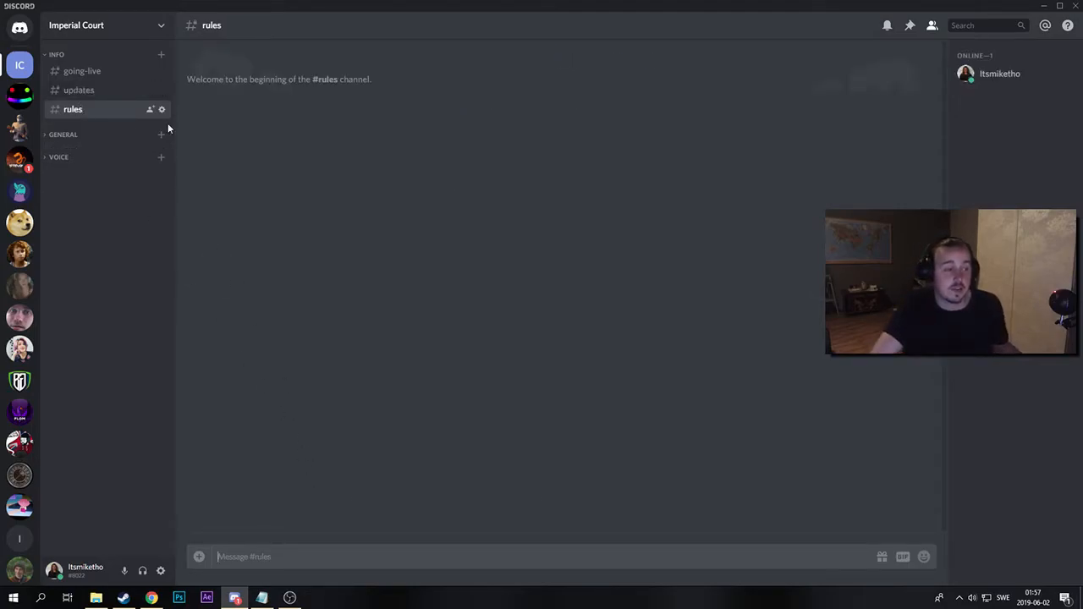
Collapse the Info category and create a text channel named new-members outside all categories.
click(95, 56)
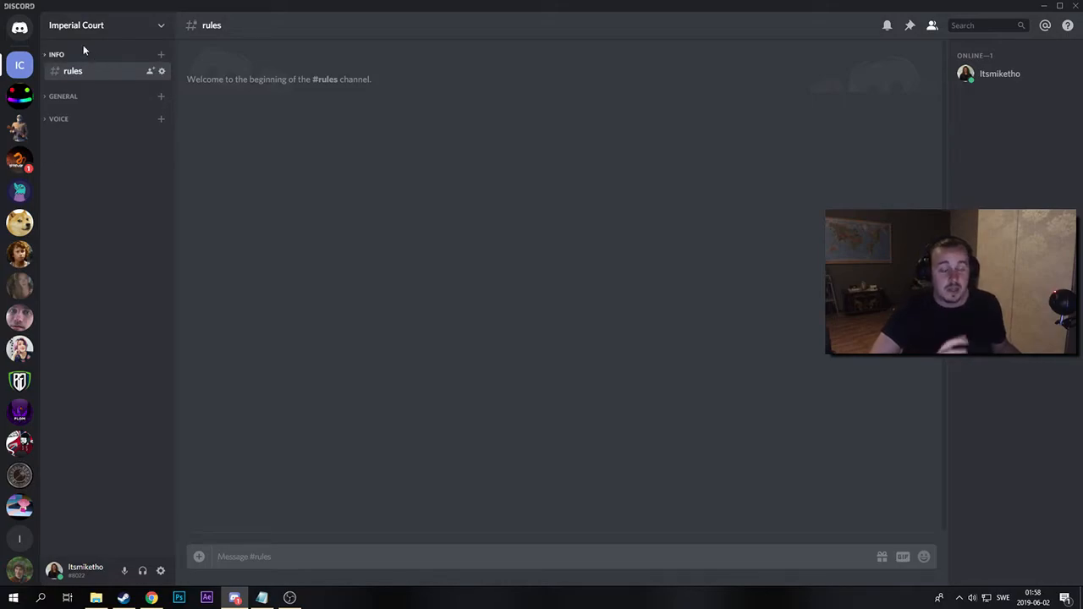
right_click(99, 145)
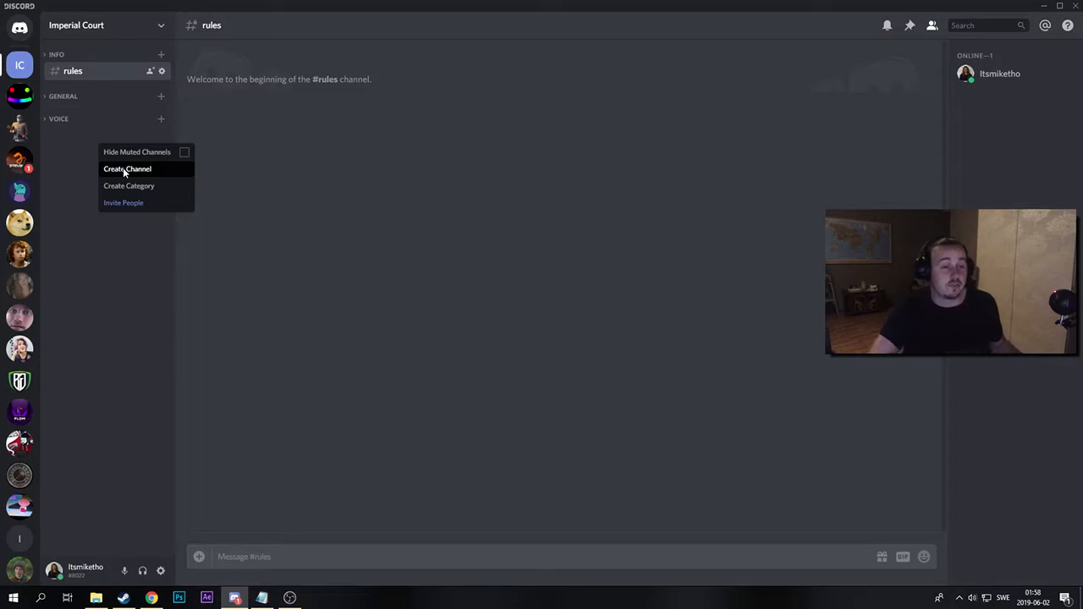
click(128, 172)
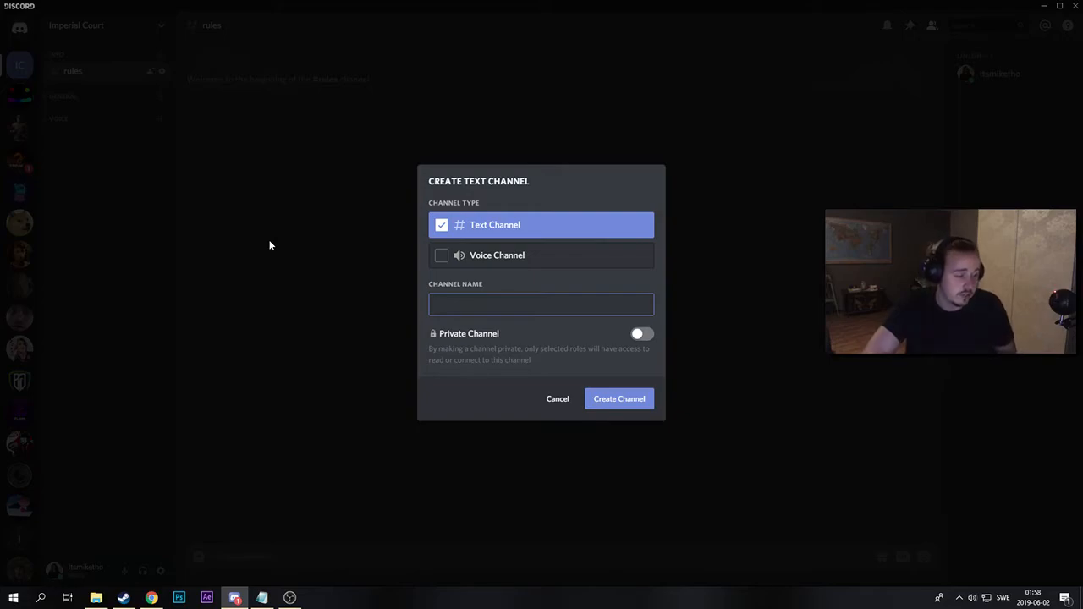
text(new-meme)
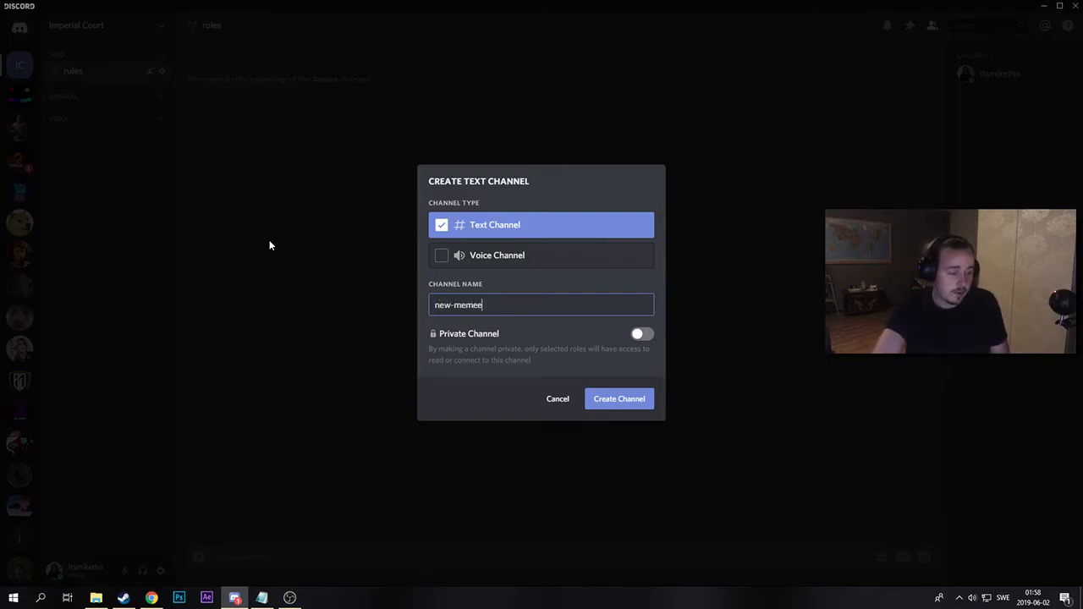
key(BackSpace)
text(bers)
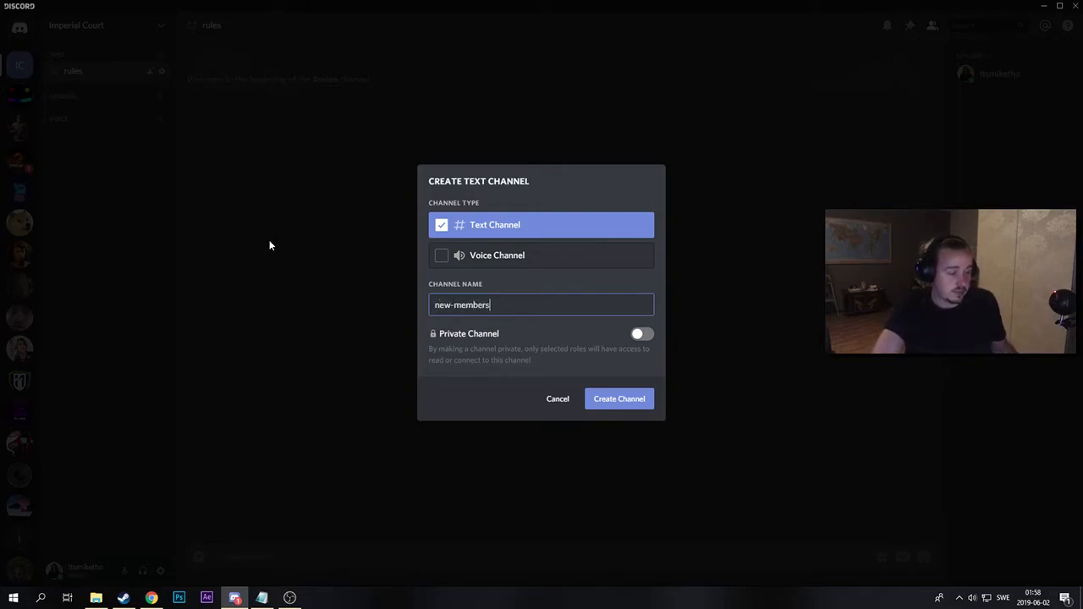
click(641, 403)
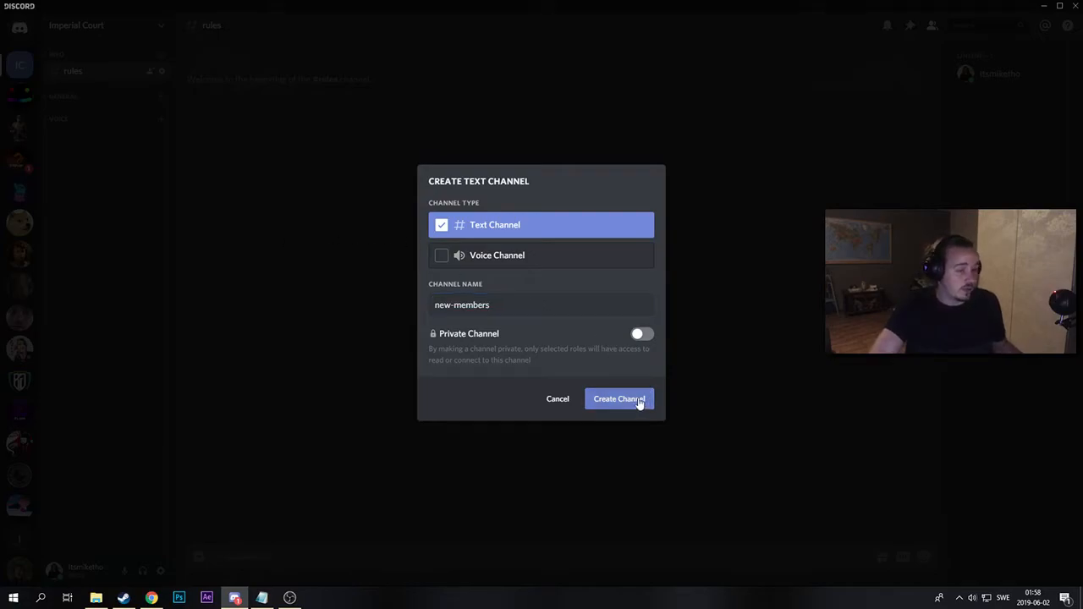
right_click(82, 63)
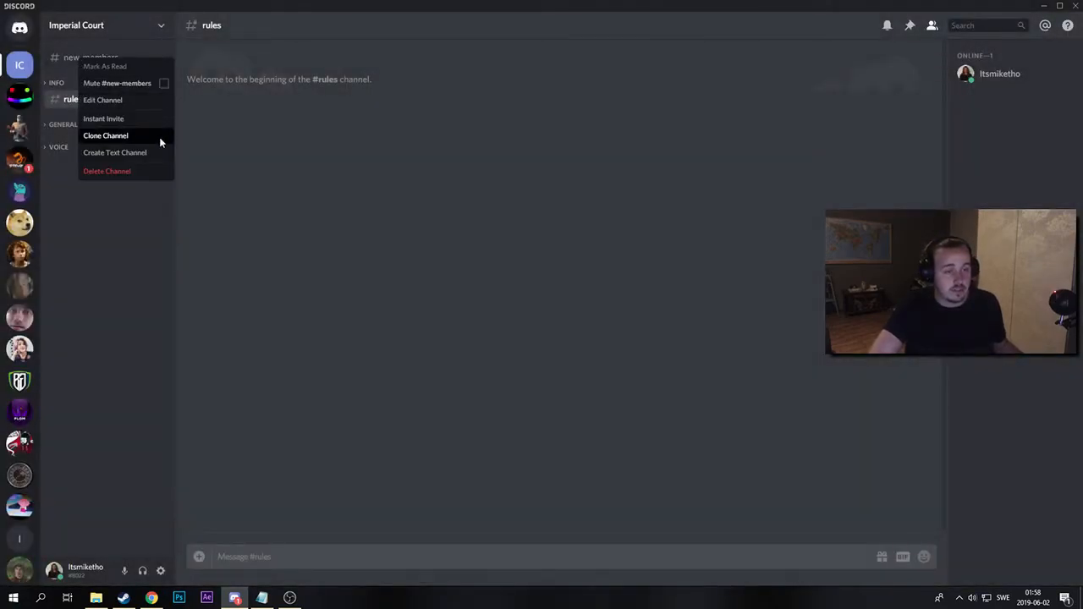
click(103, 100)
click(355, 89)
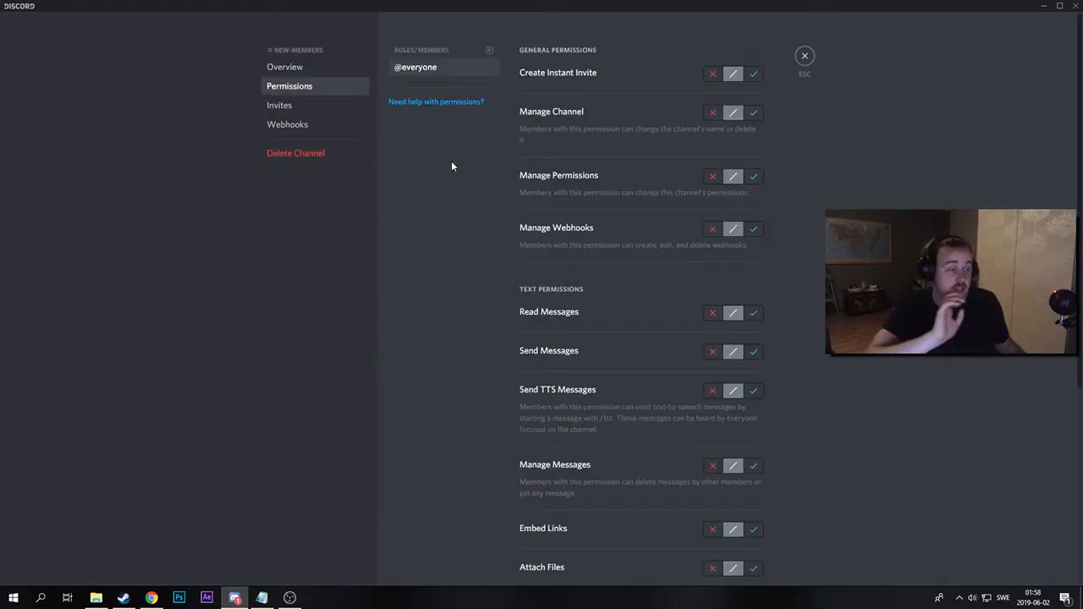
click(754, 314)
click(753, 352)
click(744, 559)
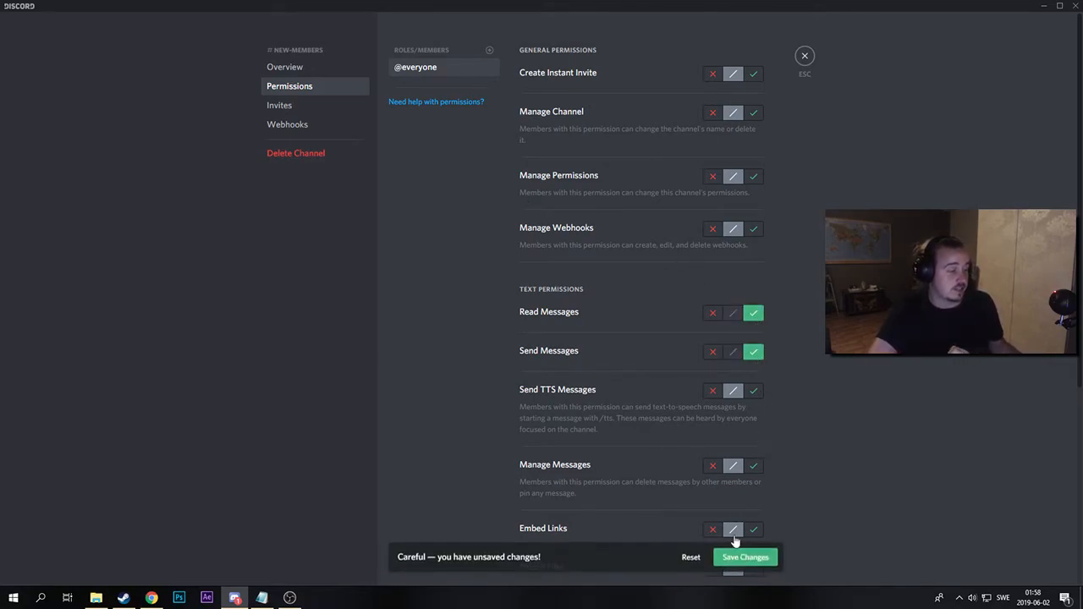
Add the Peasants role to the new-members permissions, deny it Read Messages and Send Messages, and save the changes.
click(489, 50)
scroll(448, 195, down, 2)
click(448, 191)
click(713, 313)
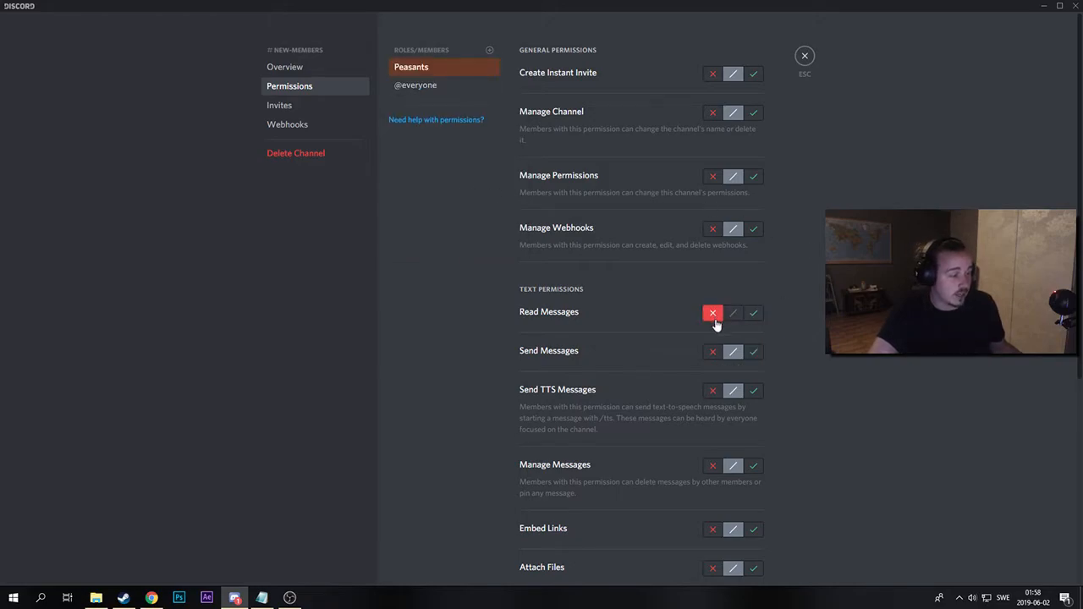
click(713, 352)
click(746, 549)
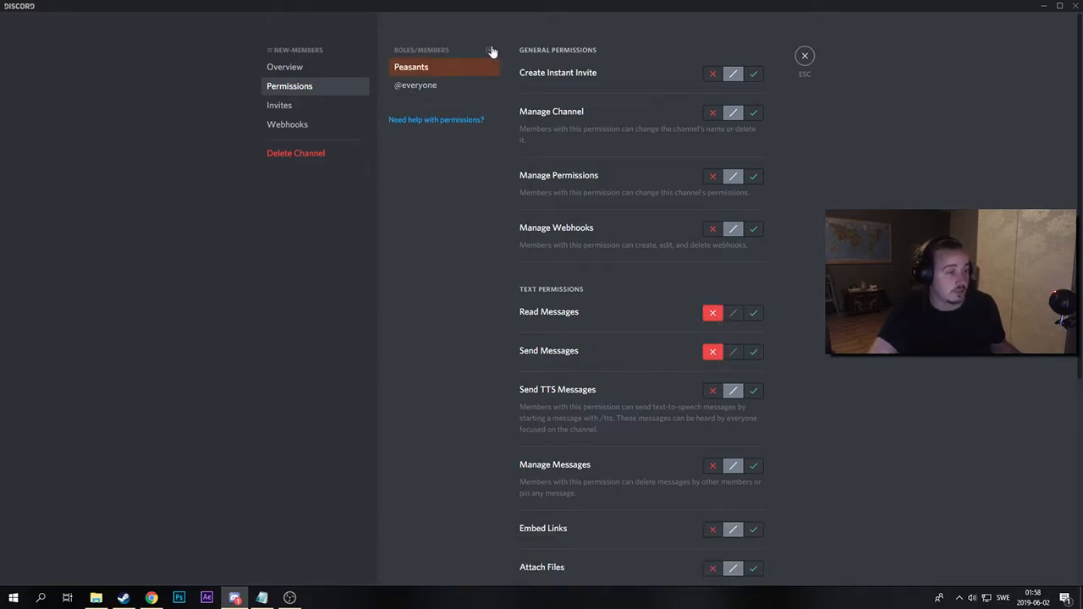
Add the Nobility role to the new-members permissions, deny it Read Messages and Send Messages, and save the changes.
click(490, 51)
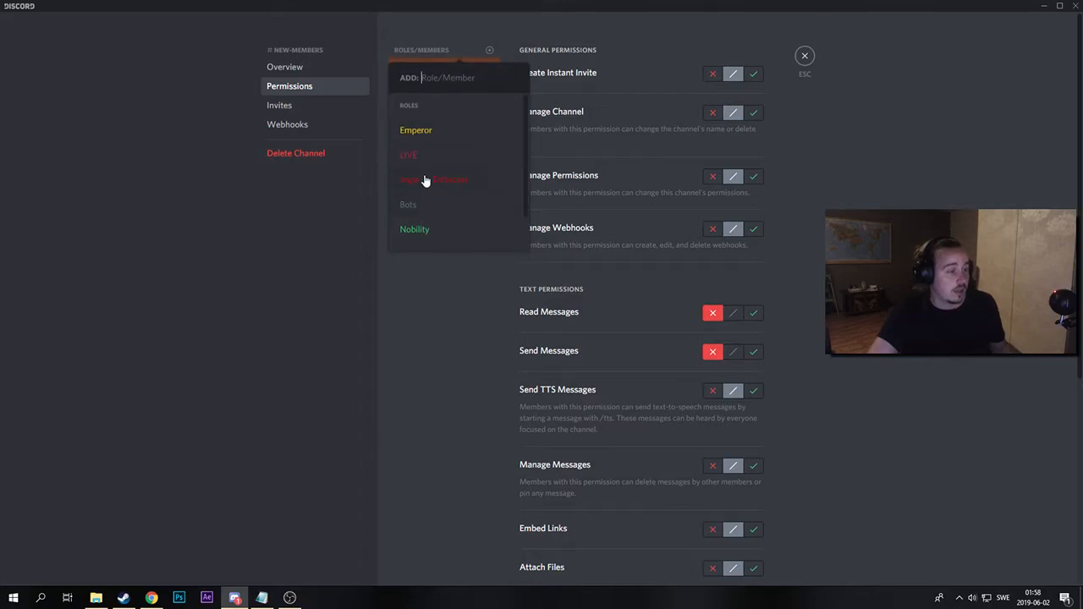
click(435, 229)
click(713, 314)
click(713, 352)
click(744, 561)
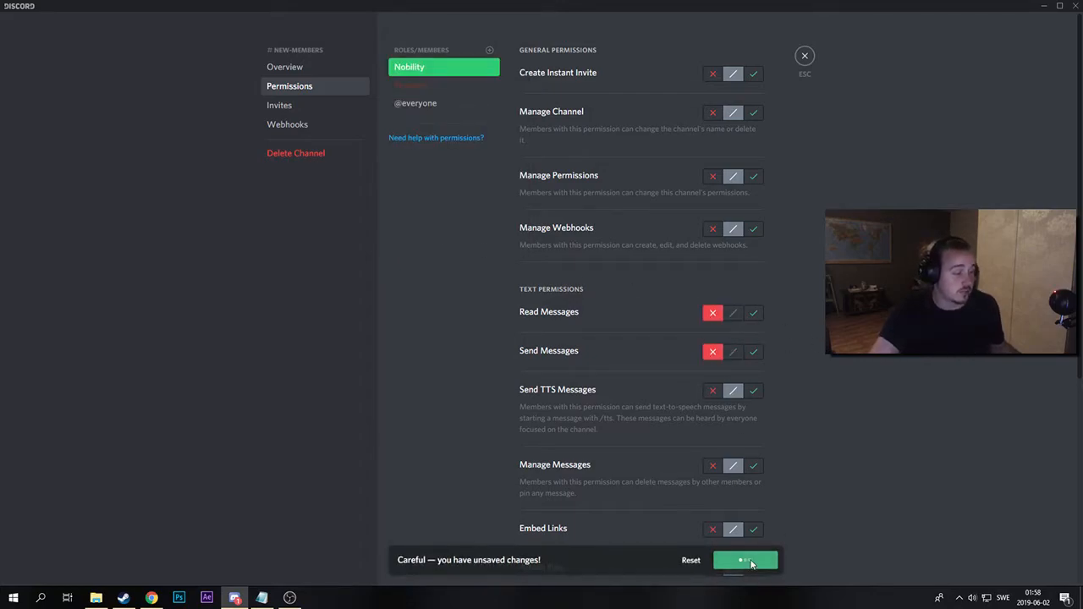
Add the Imperial Enforcers role to new-members, allow it Read Messages and Send Messages, save and leave the channel settings.
click(490, 51)
click(465, 178)
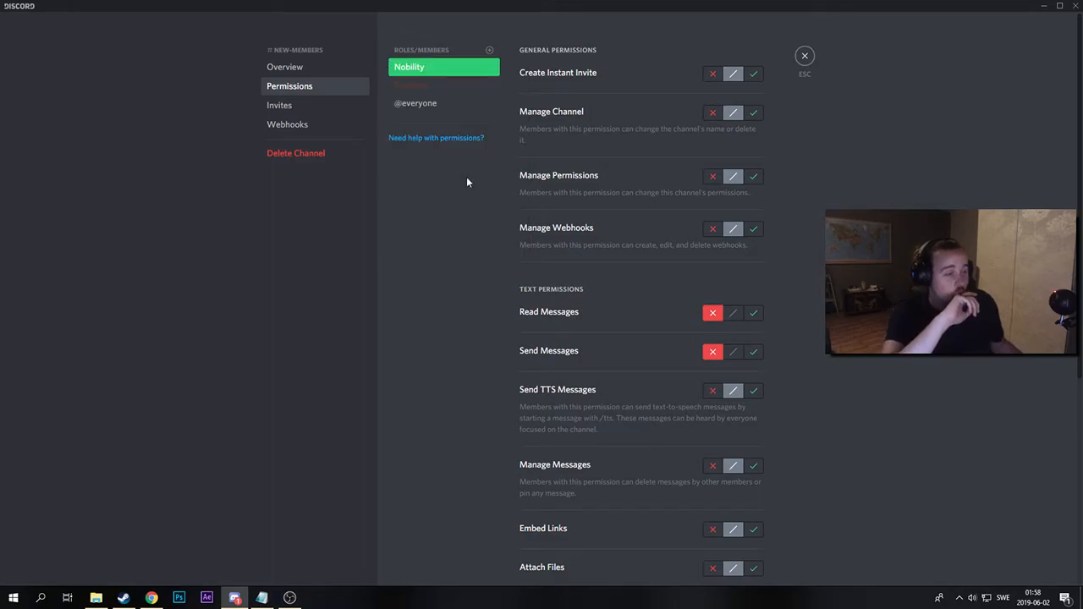
click(755, 313)
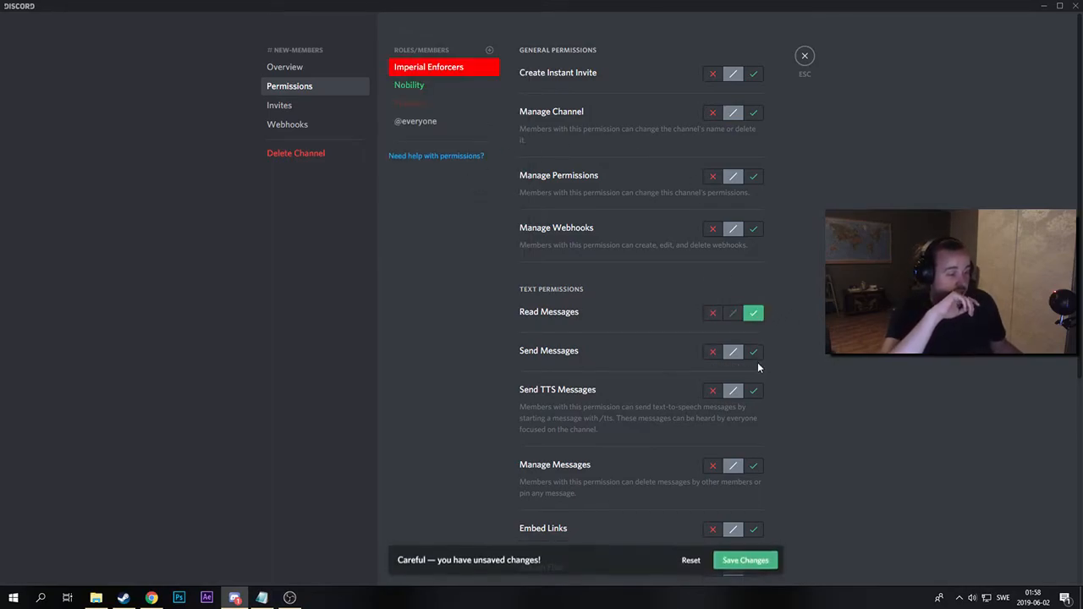
click(757, 355)
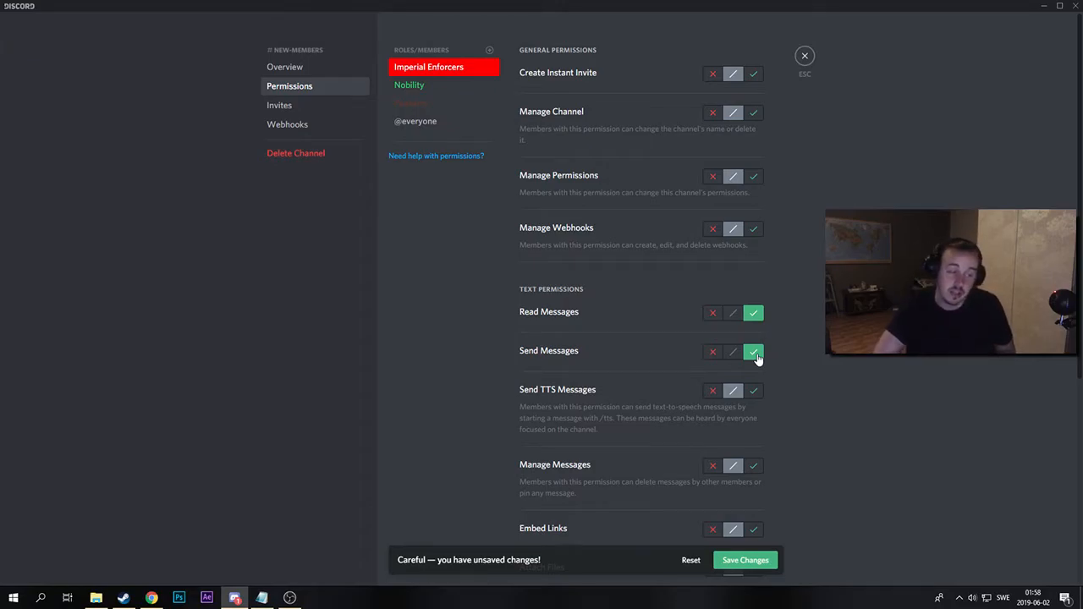
click(753, 562)
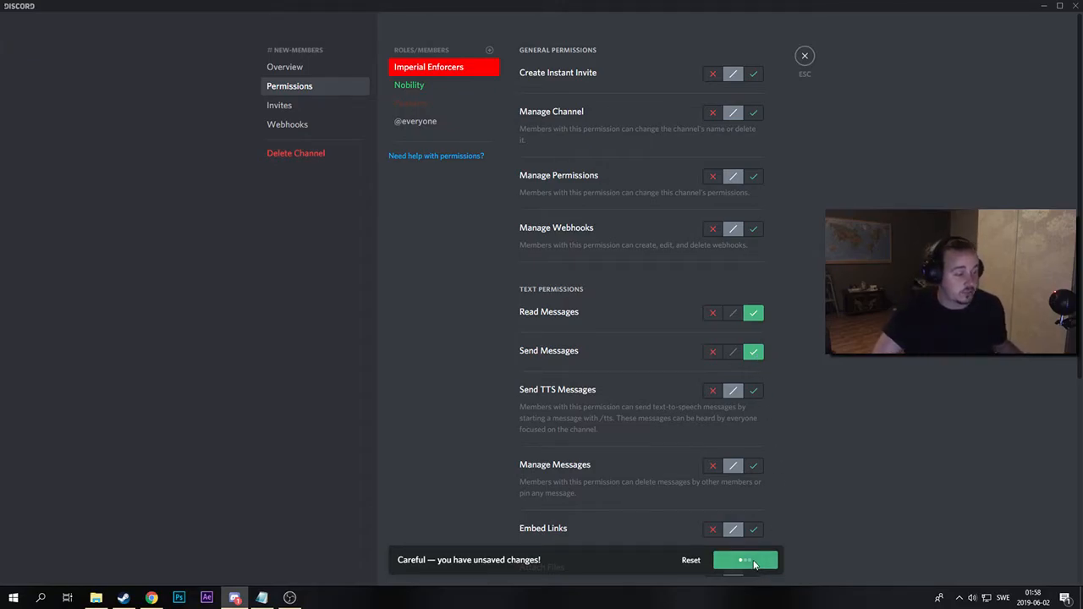
click(805, 57)
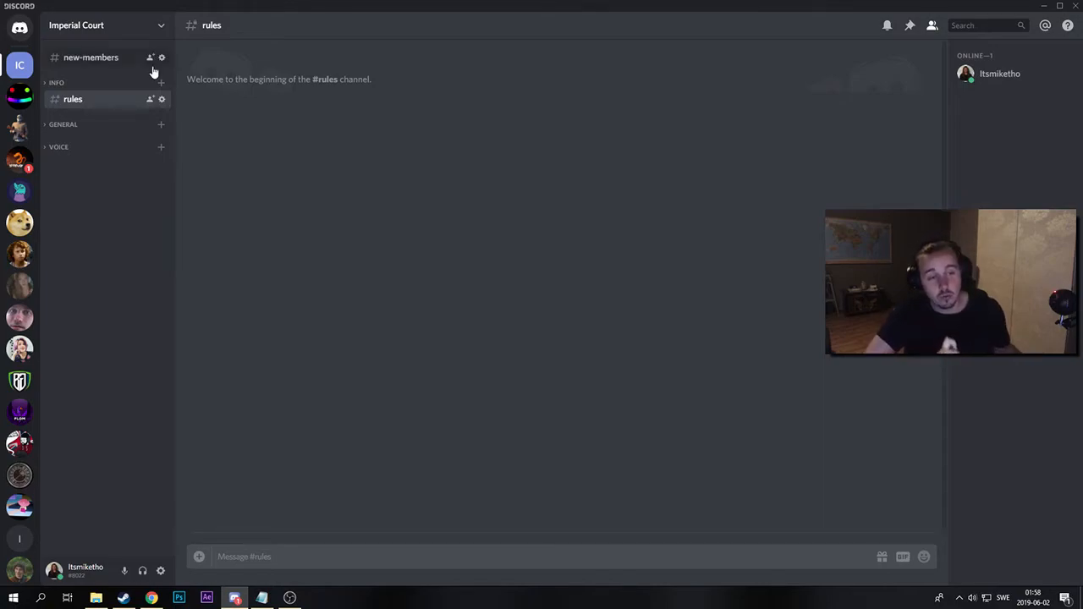
Expand the General, Voice and Info categories in the channel list.
click(64, 124)
click(79, 225)
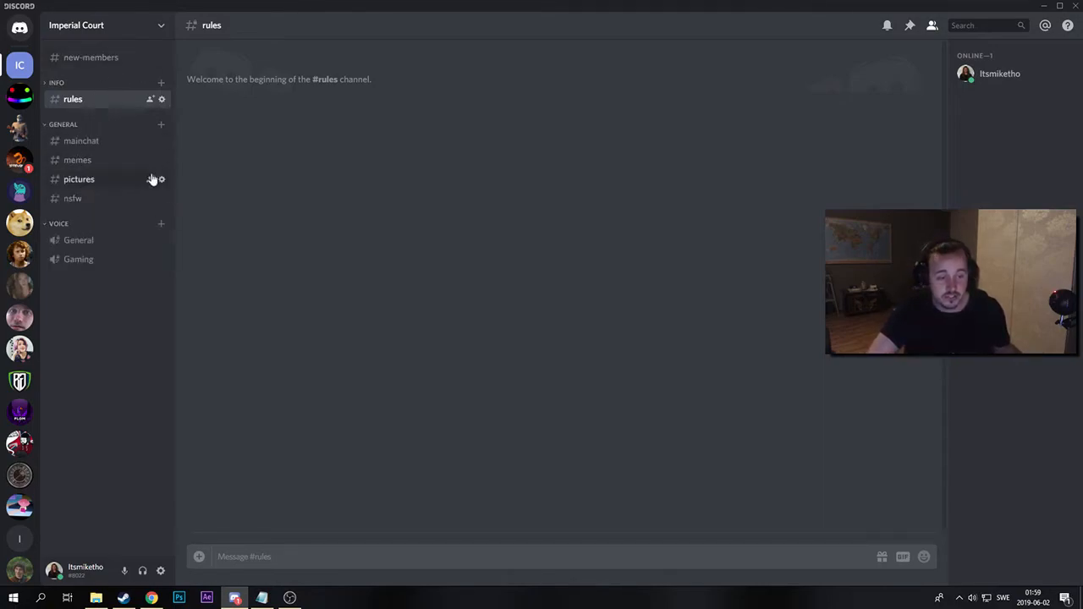
click(95, 86)
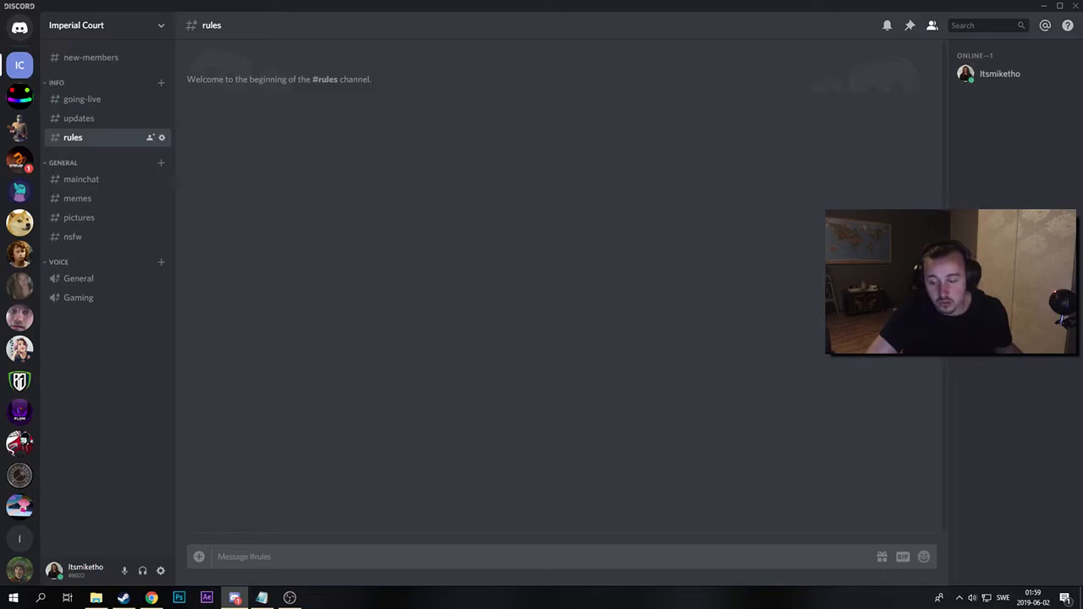
Switch to Chrome and authorize the Poni bot for the Imperial Court server with all requested permissions, completing the robot check.
key(alt+Tab)
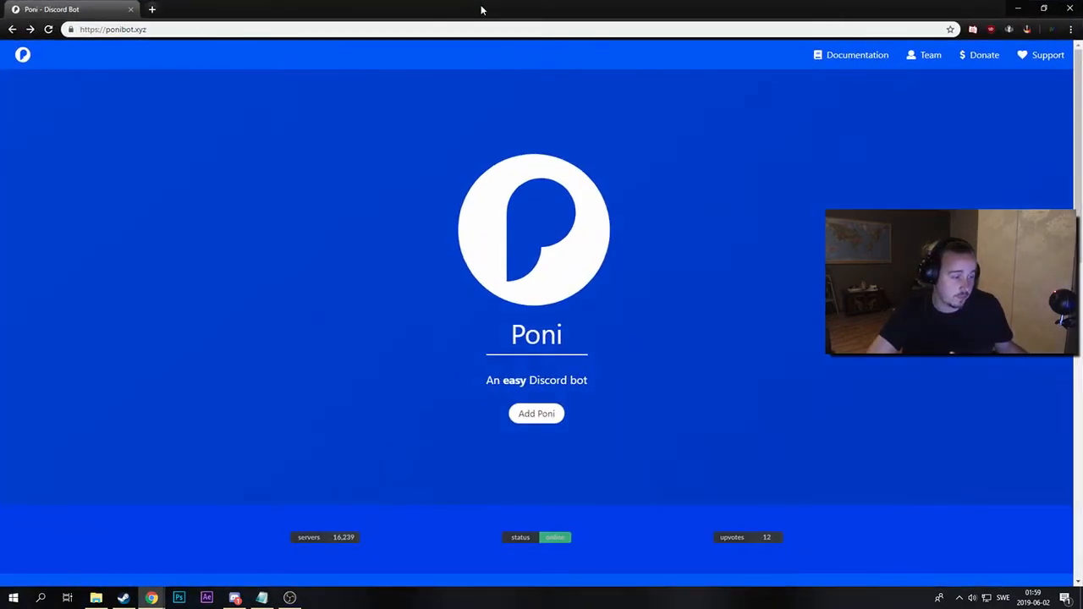
click(289, 599)
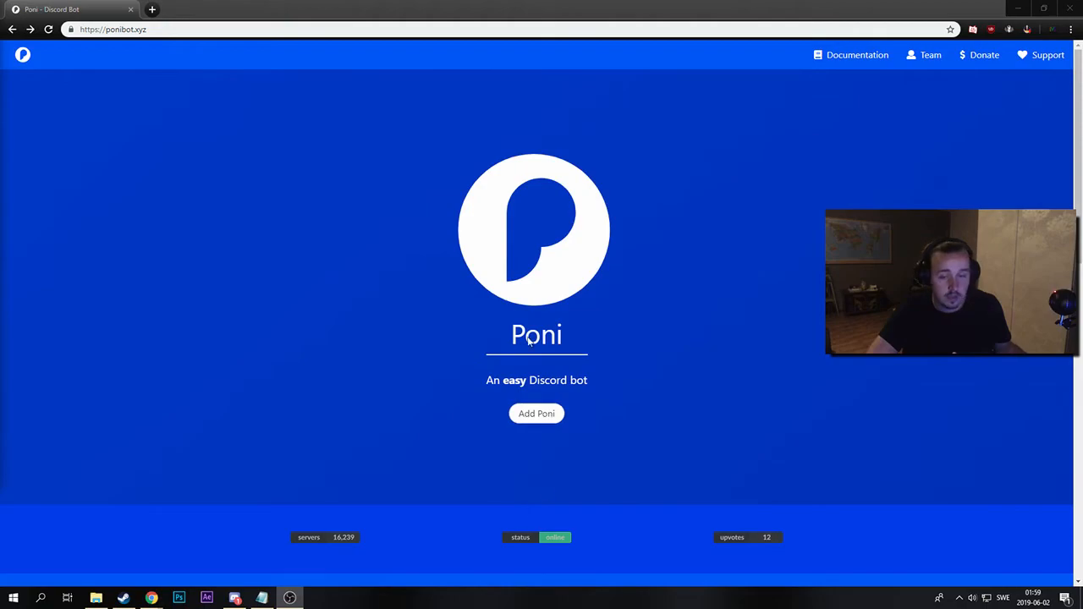
click(551, 415)
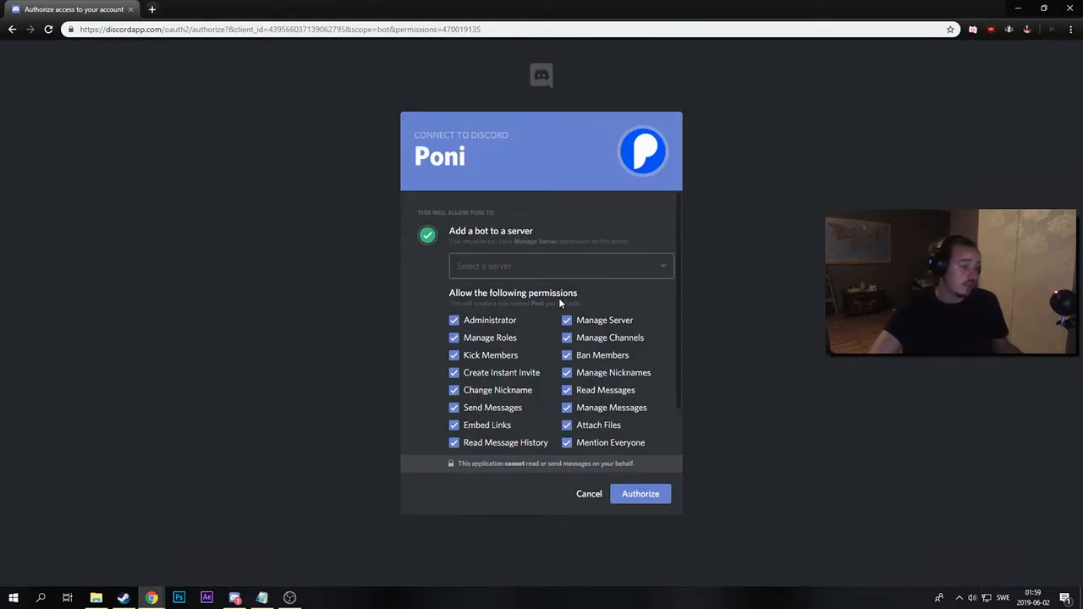
click(552, 265)
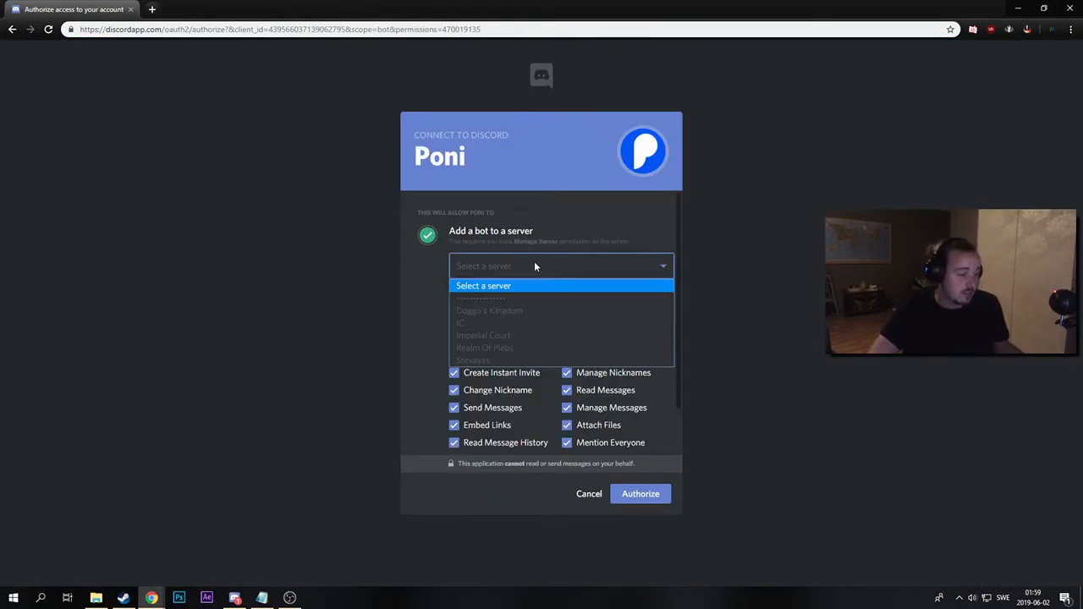
click(506, 337)
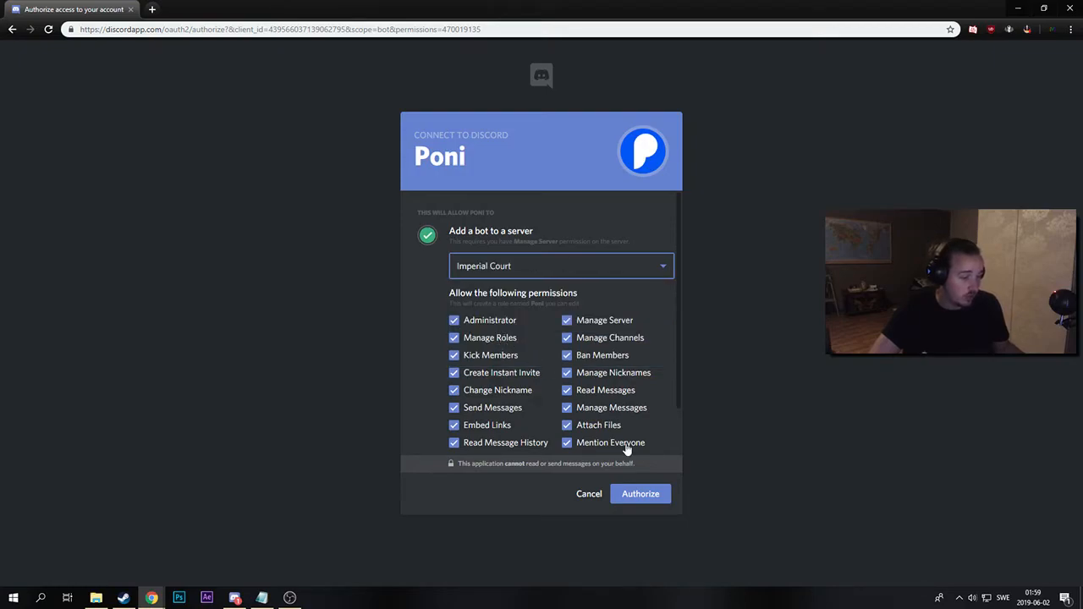
click(642, 501)
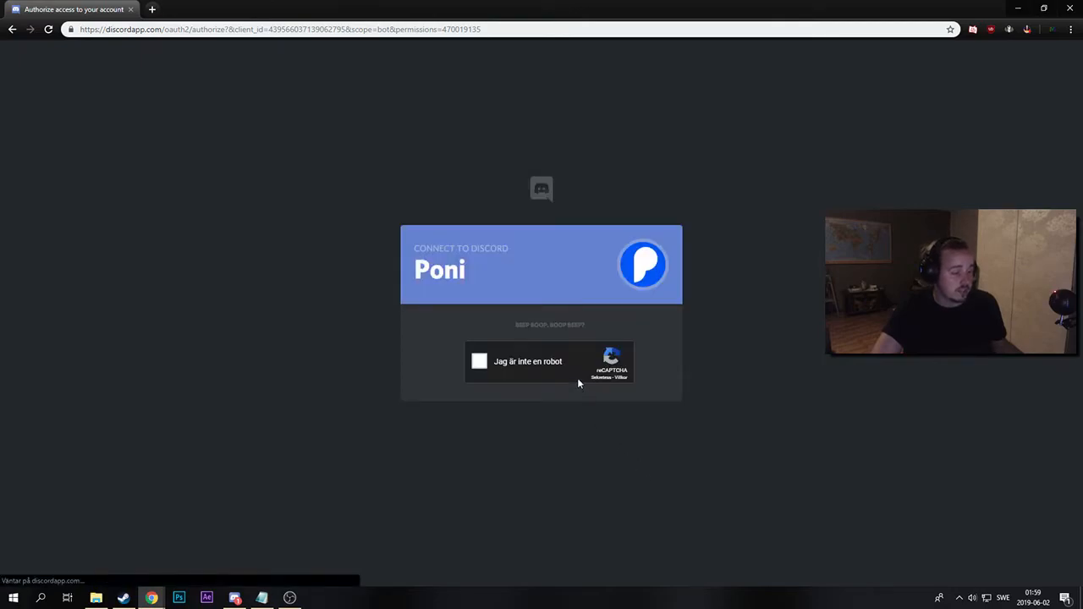
click(483, 362)
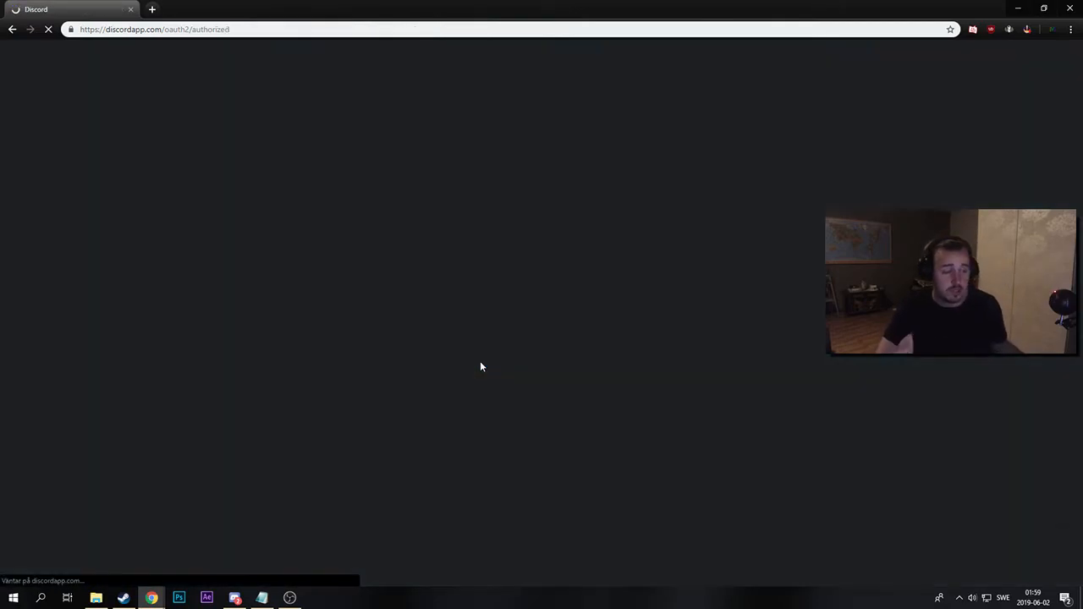
Switch back to Discord, read Poni's getting-started direct message, and open the mainchat channel of the Imperial Court server.
click(235, 598)
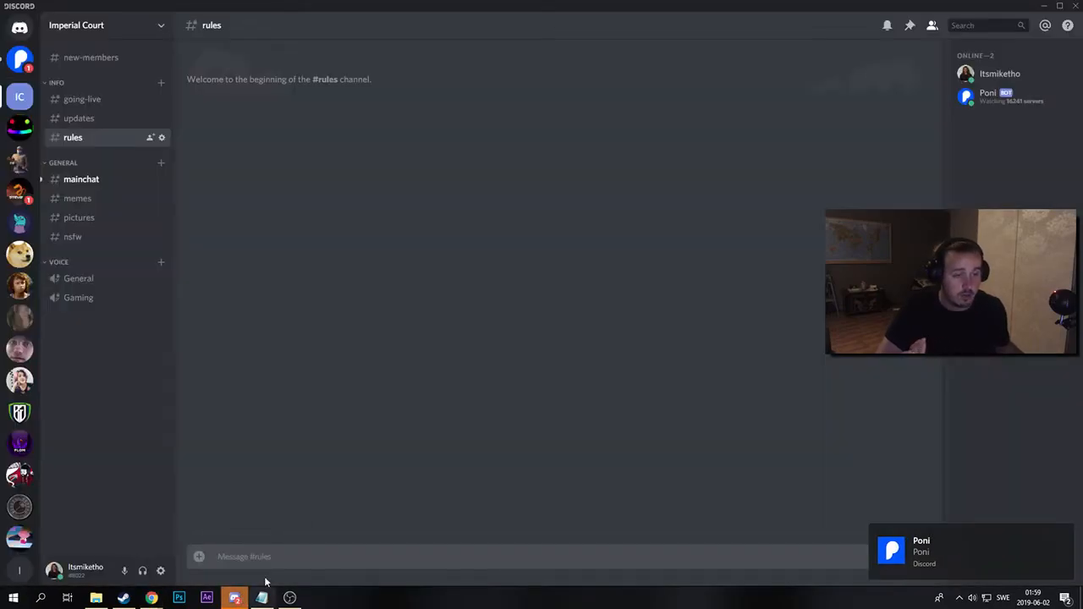
click(20, 60)
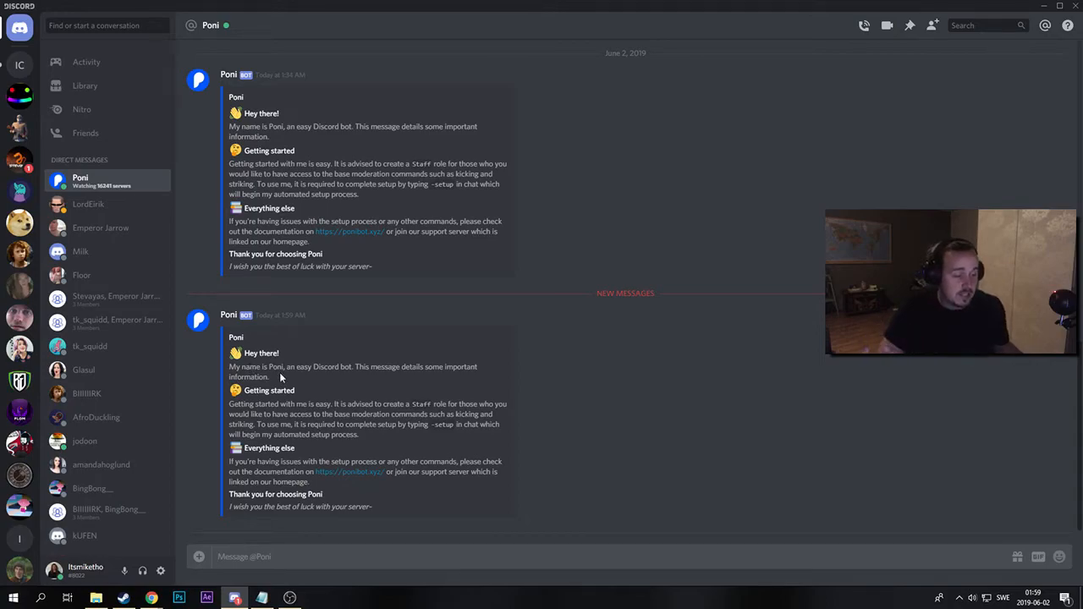
drag(246, 395, 296, 405)
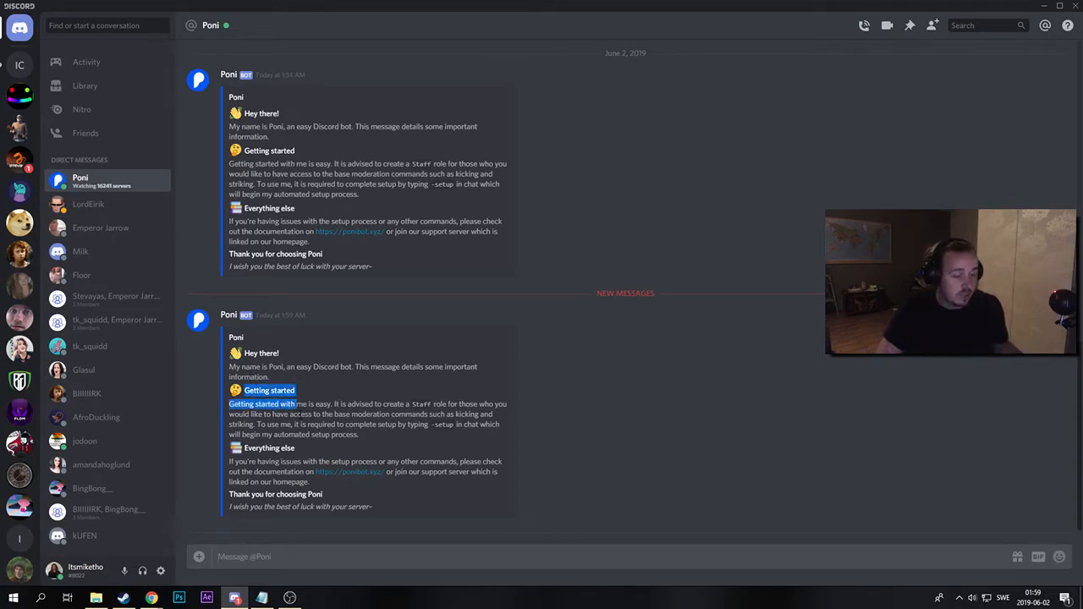
click(298, 406)
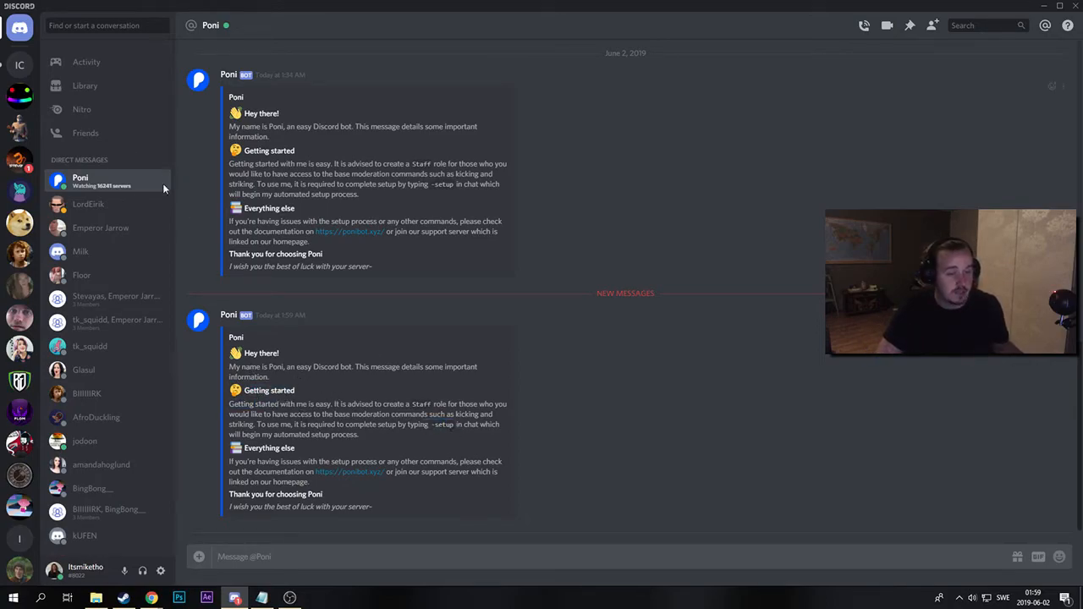
click(28, 67)
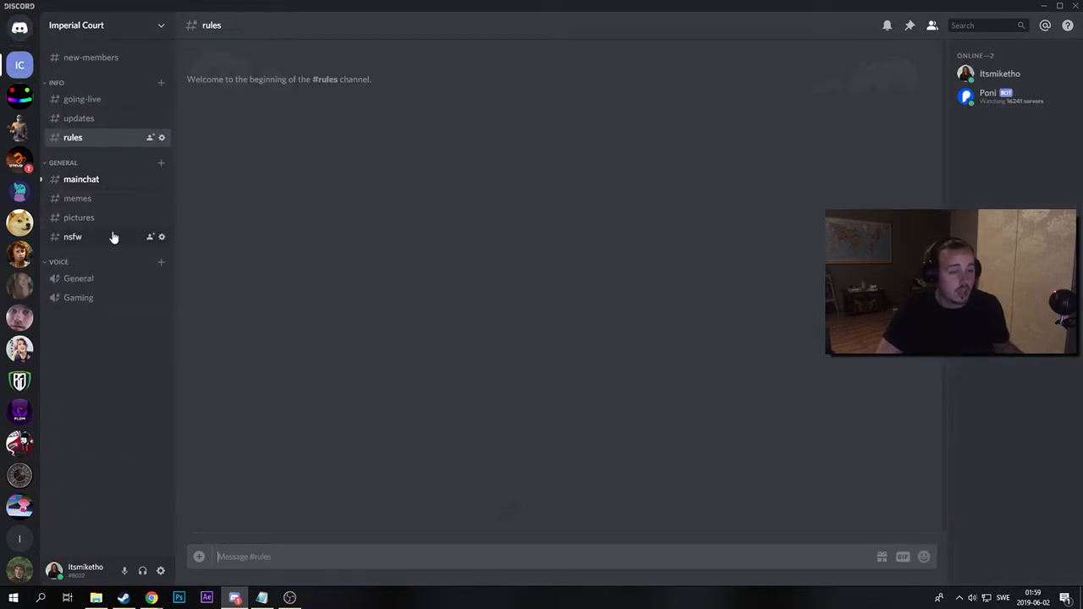
click(99, 181)
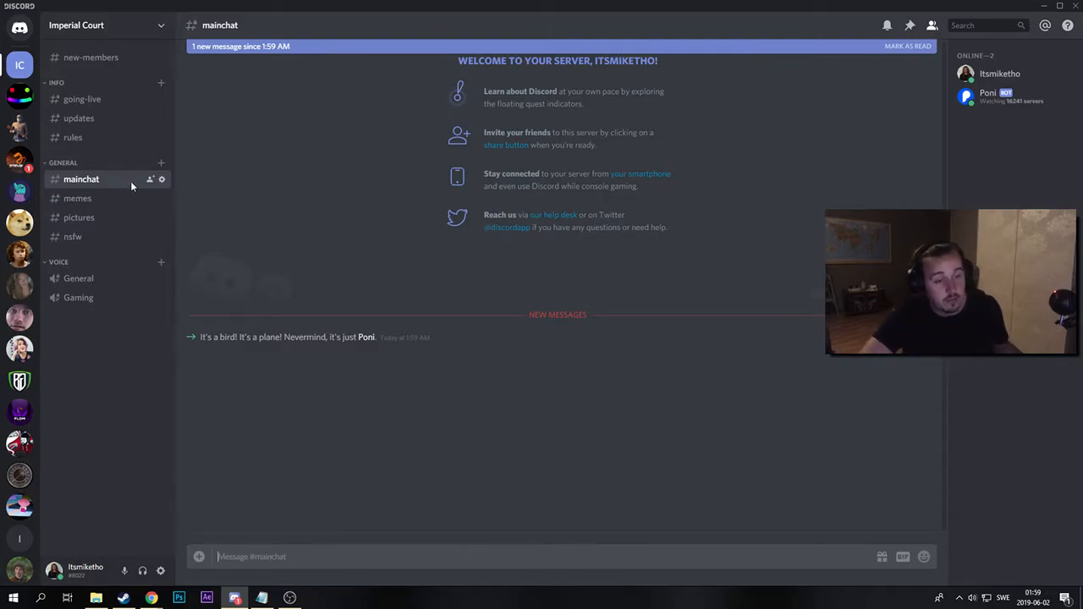
Create a private category named Enforcers that the Imperial Enforcers role can access.
right_click(106, 348)
click(158, 394)
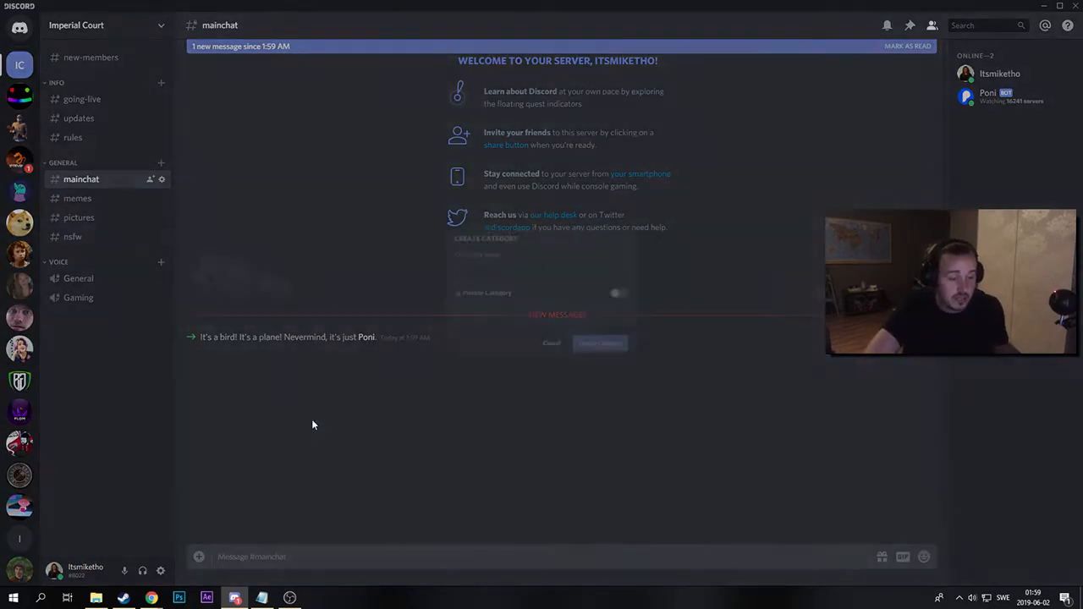
text(Enforcers)
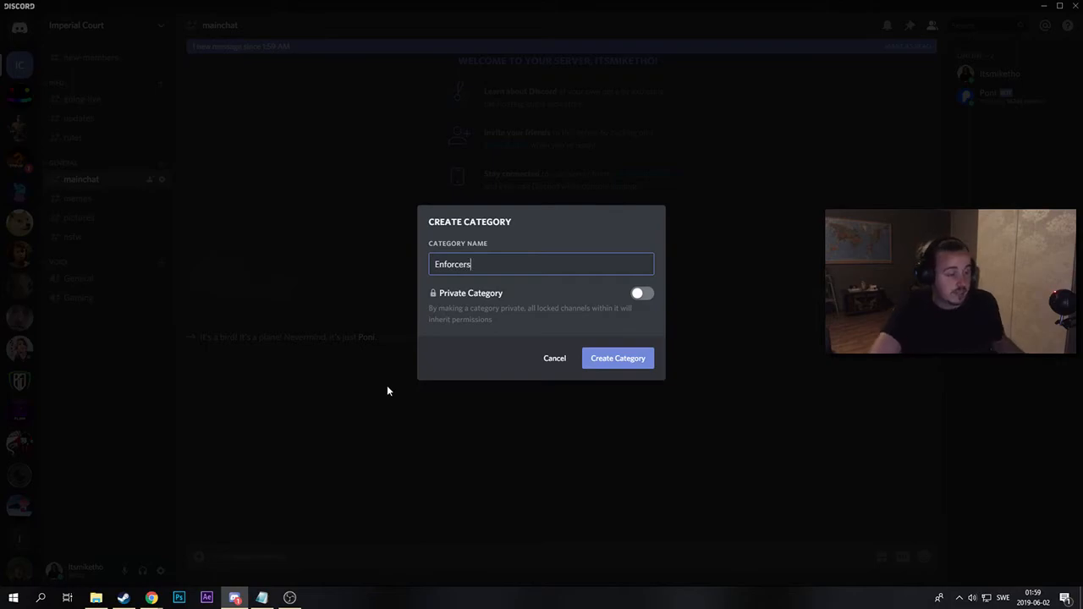
click(641, 294)
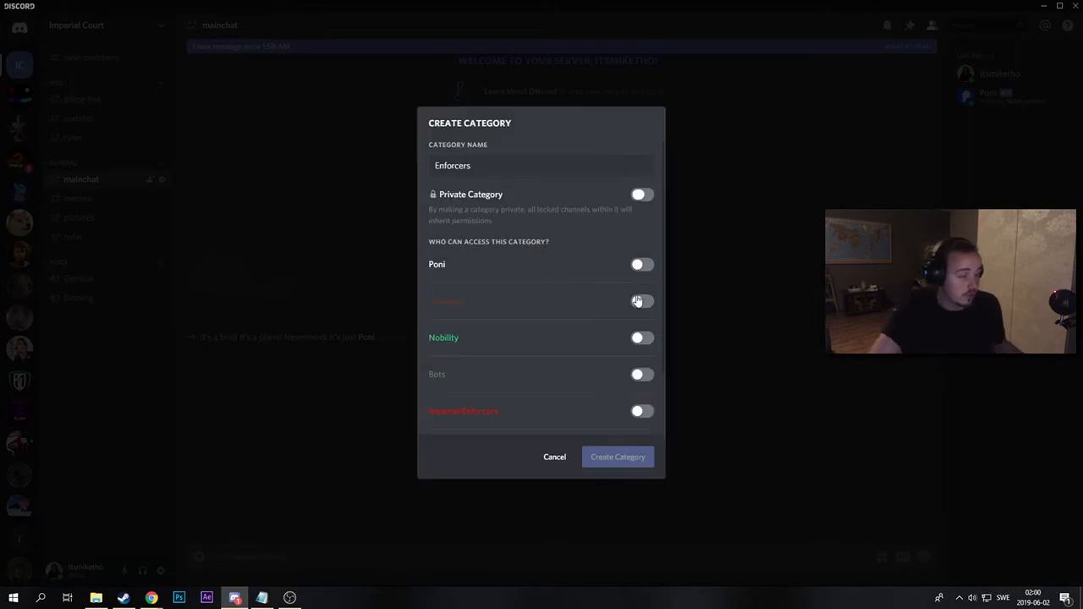
click(643, 411)
click(634, 458)
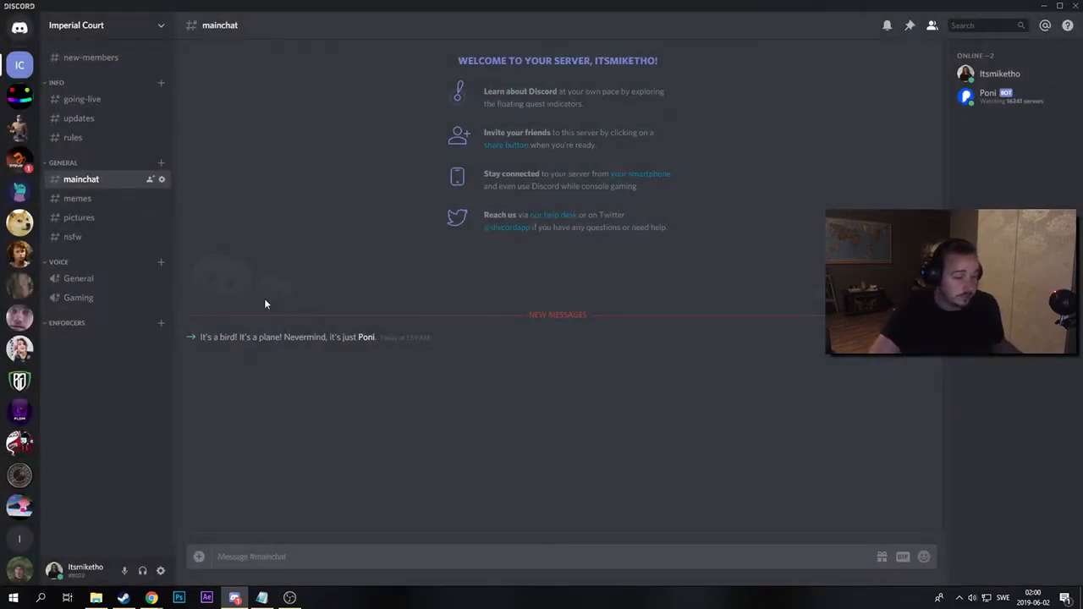
Add the Bots role to the Enforcers category, allow Read Text Channels & See Voice Channels and Send Messages, and save.
right_click(114, 325)
click(142, 383)
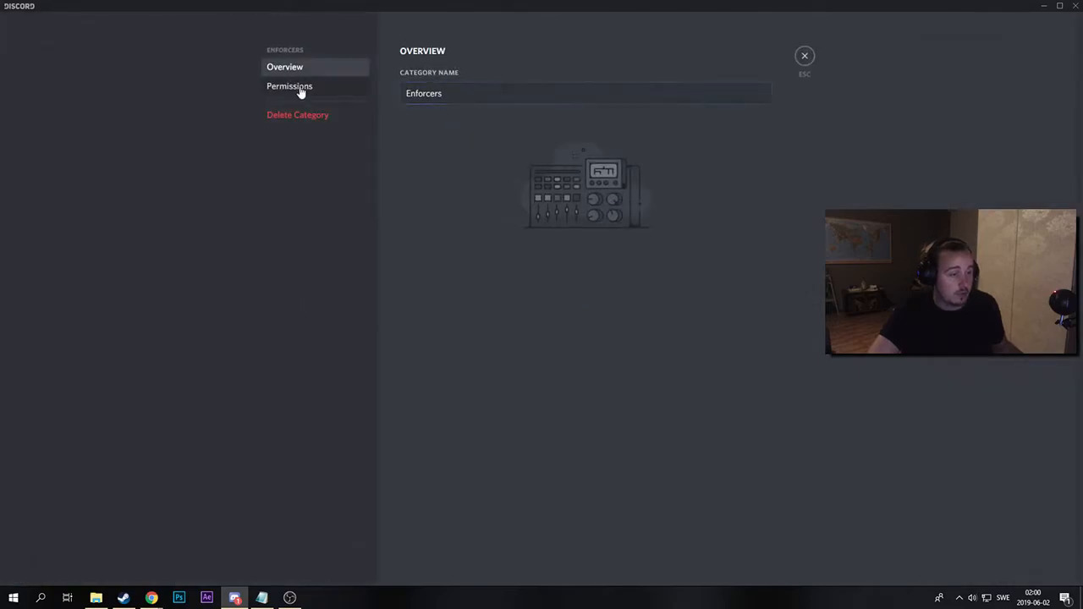
click(298, 88)
click(489, 51)
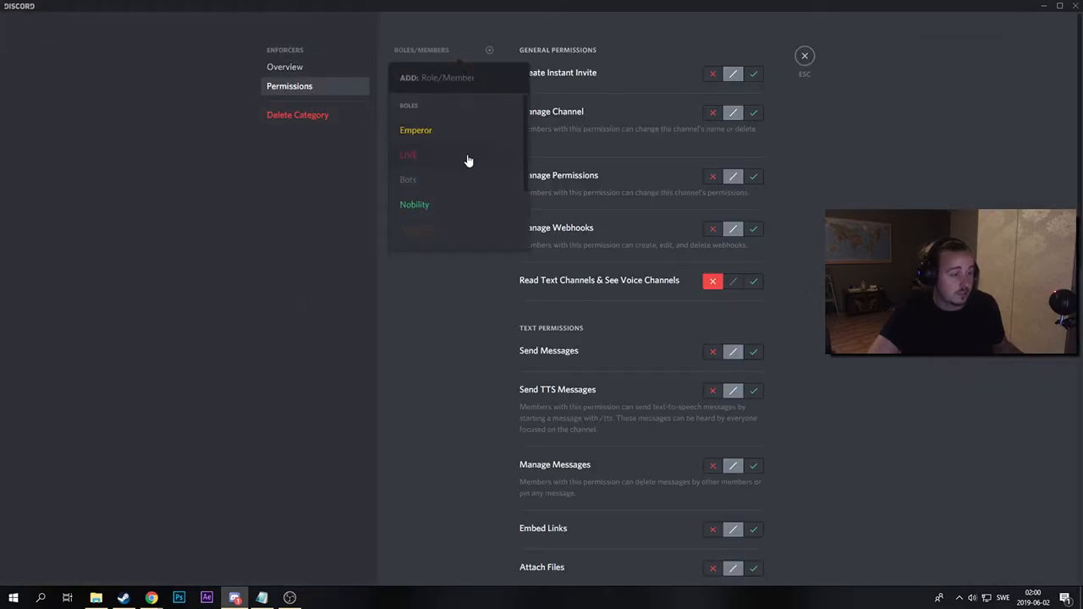
click(438, 180)
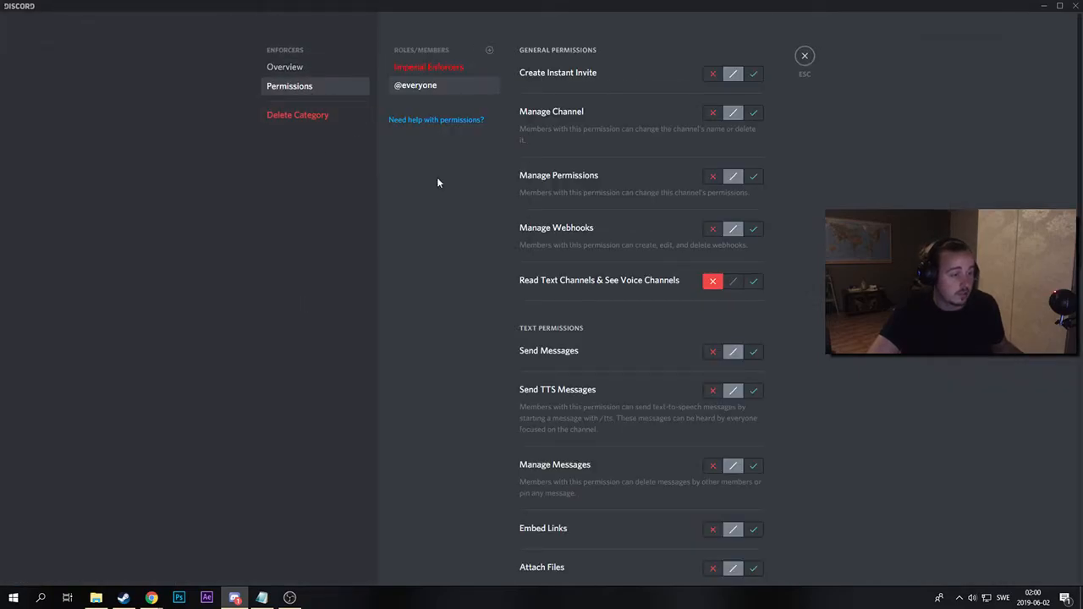
click(753, 281)
click(753, 352)
click(774, 565)
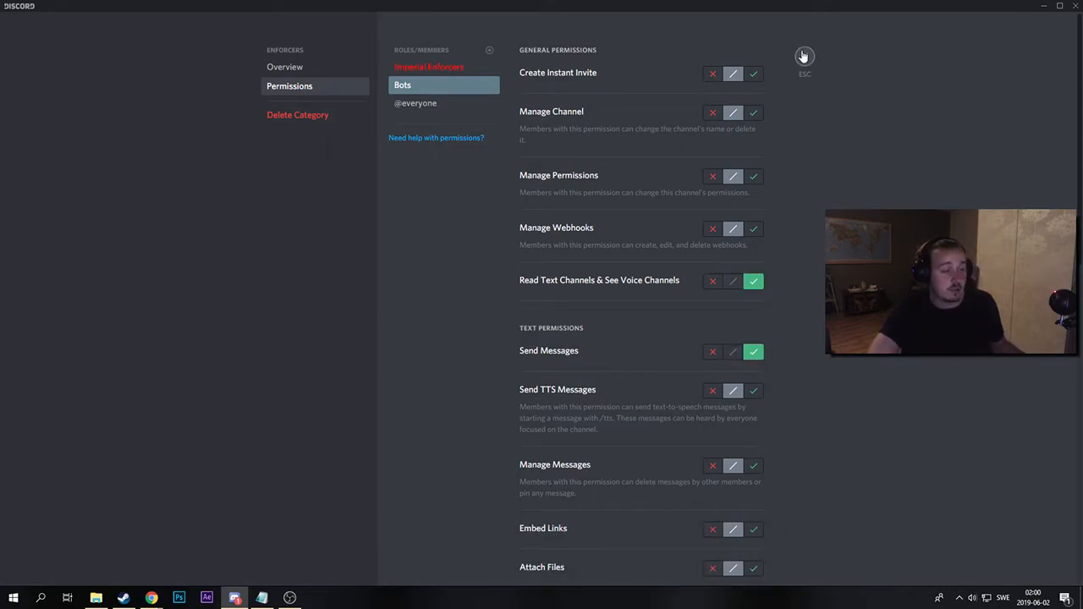
click(804, 56)
Create a text channel named mod-chat in the Enforcers category.
click(160, 323)
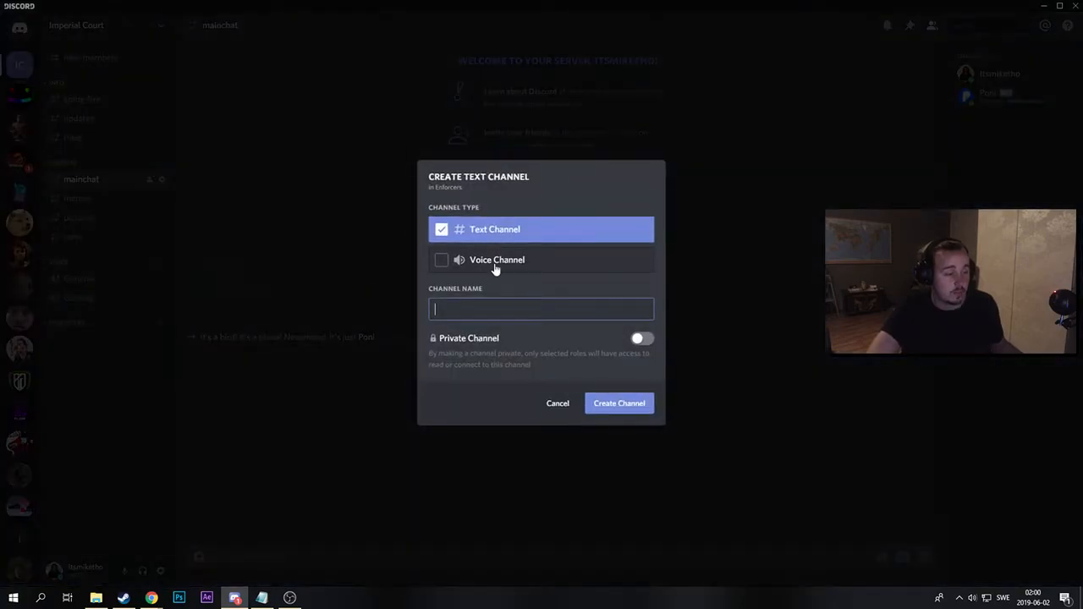
text(mod-)
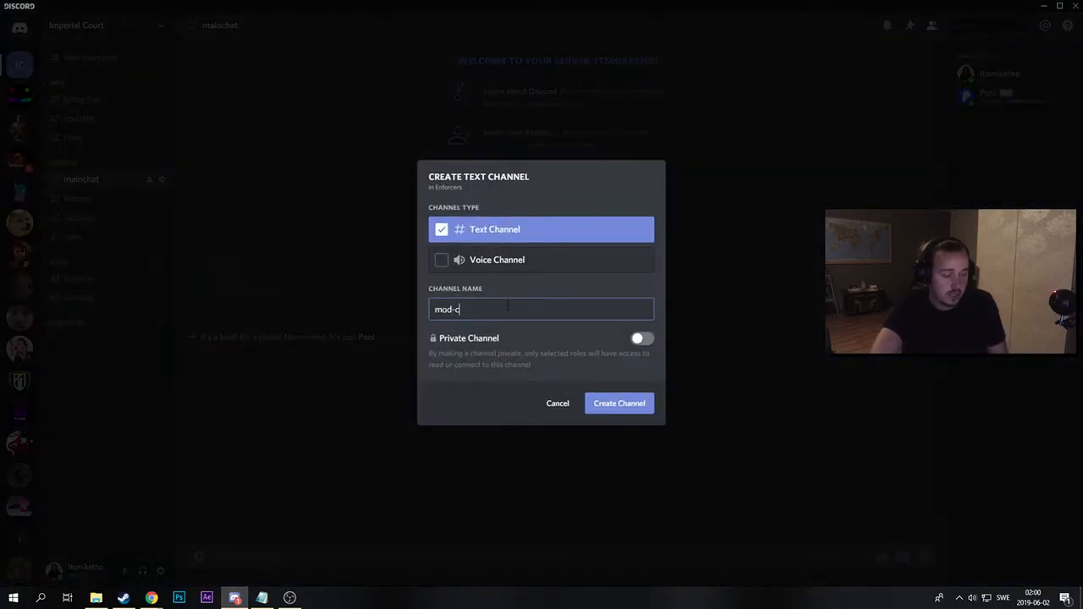
text(chat)
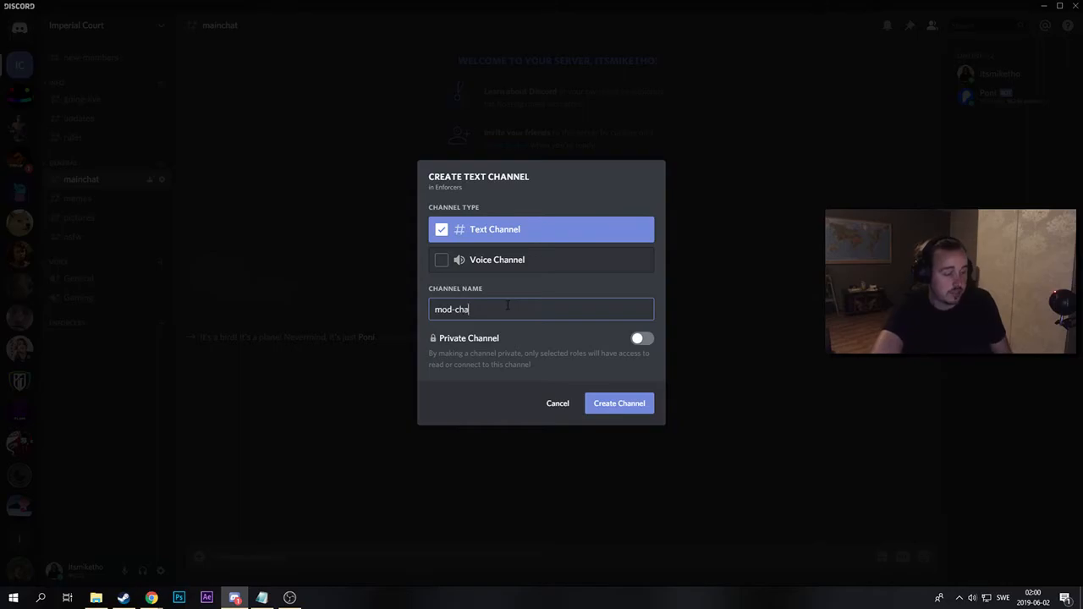
click(606, 418)
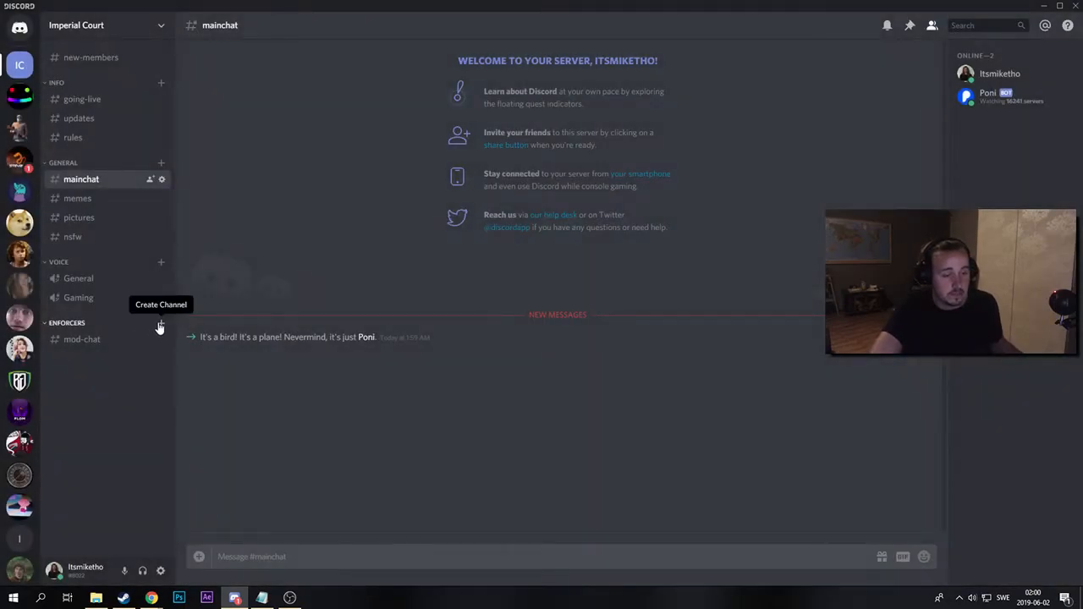
Create two more text channels in the Enforcers category, named bot and logs.
click(160, 324)
text(bots)
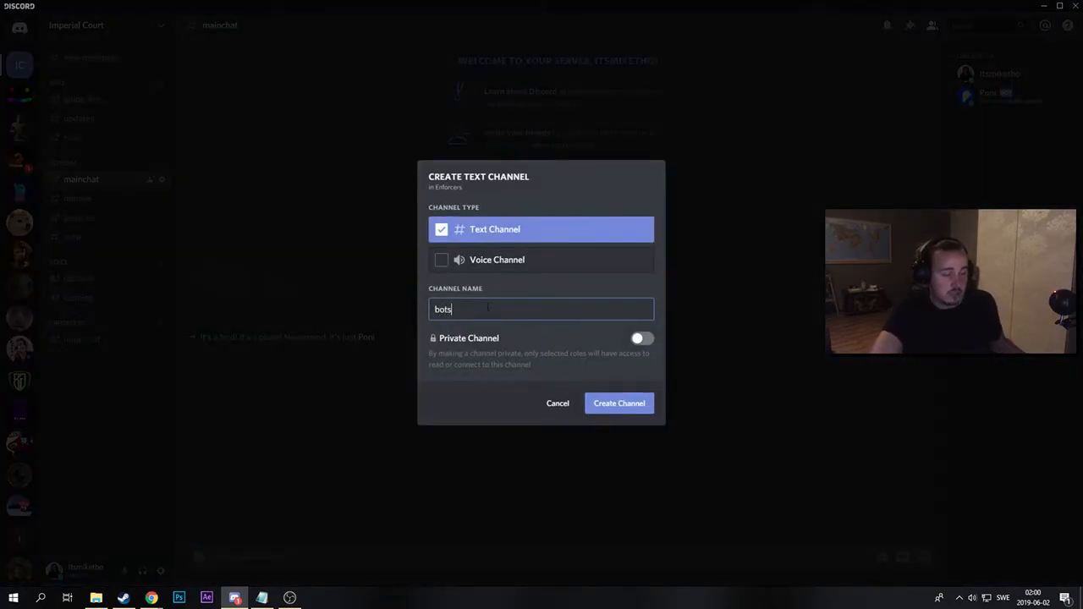
click(599, 404)
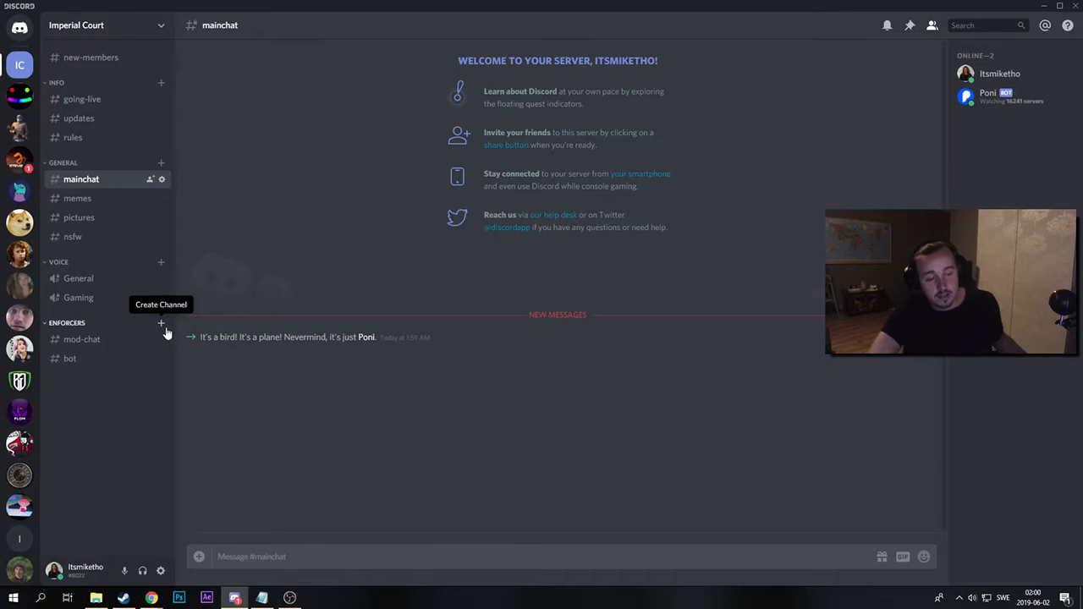
click(162, 325)
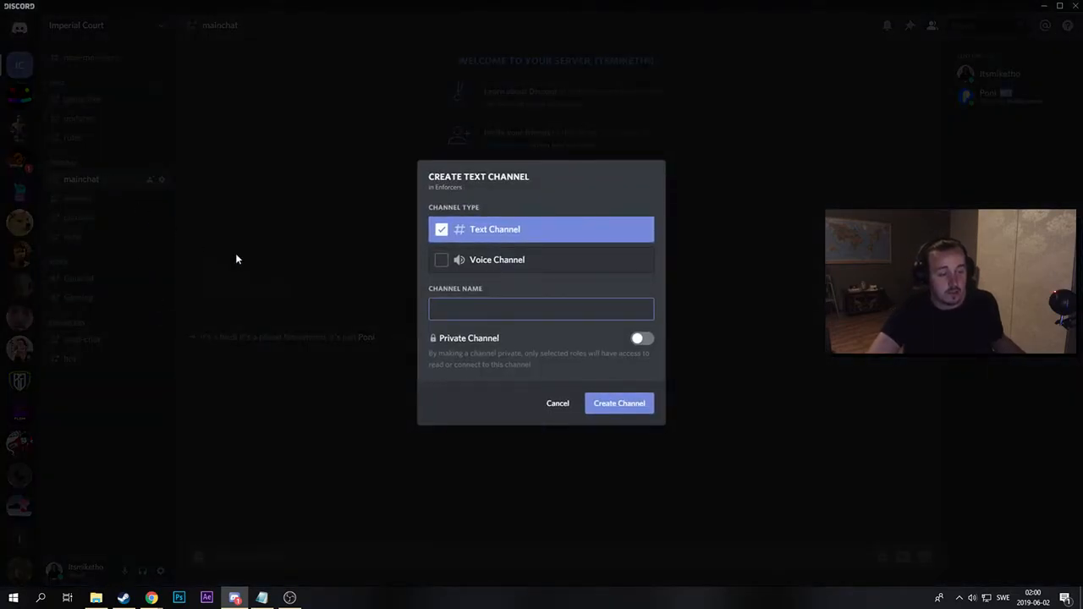
text(logs)
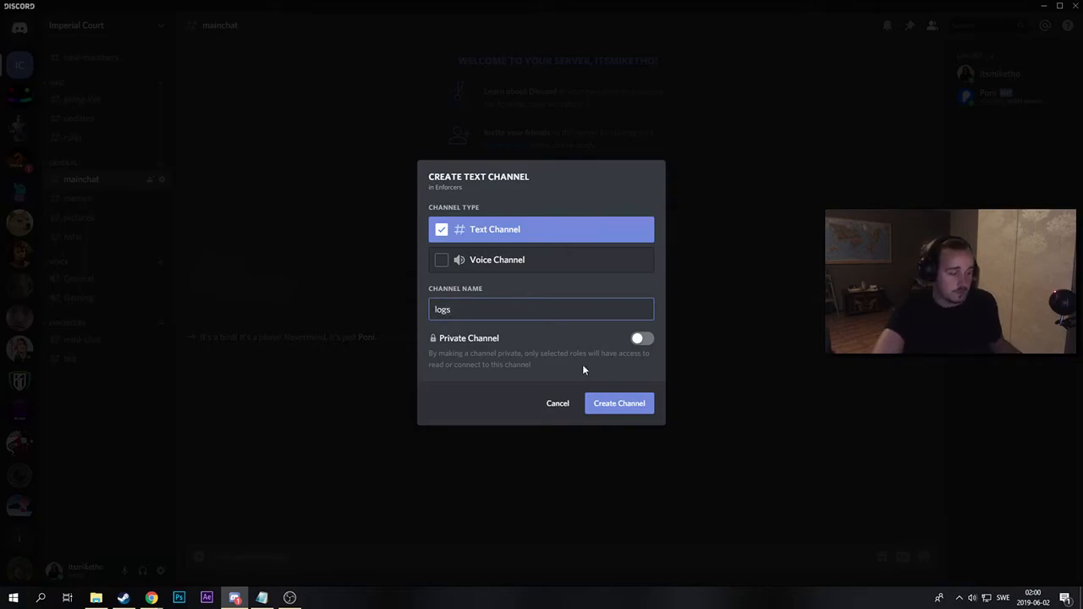
click(606, 404)
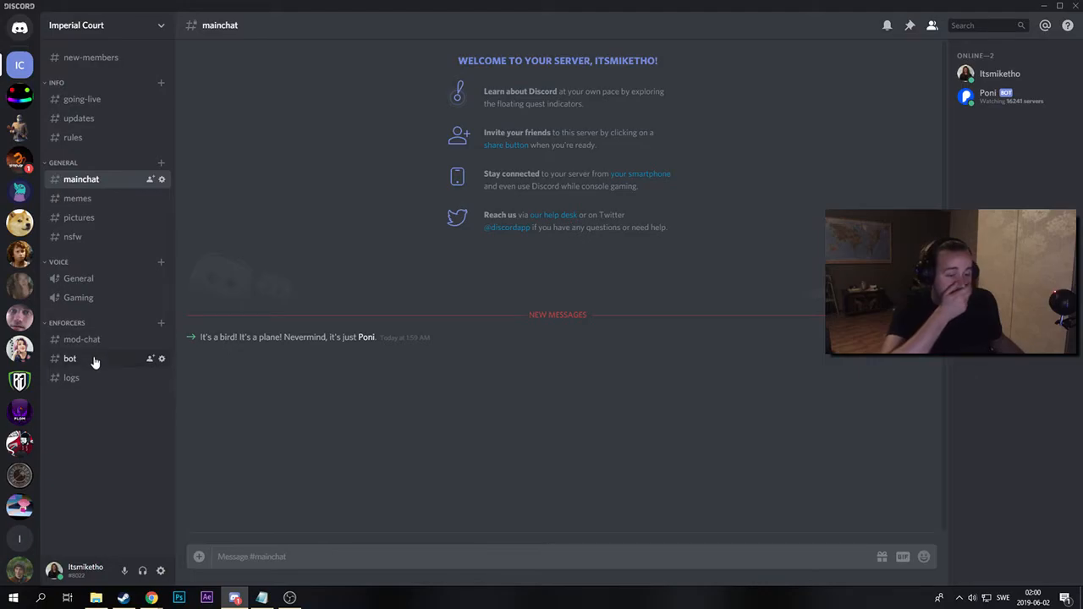
Start Poni's setup with the -setup command in the bot channel, answer yes, and specify #mainchat as the main channel.
click(95, 359)
text(-setup)
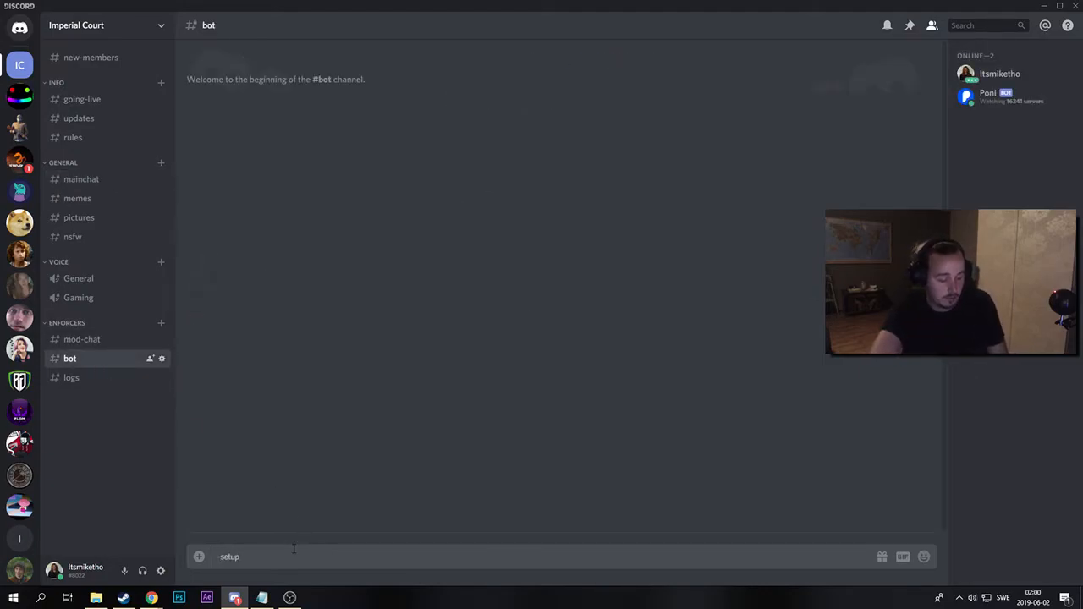
key(Return)
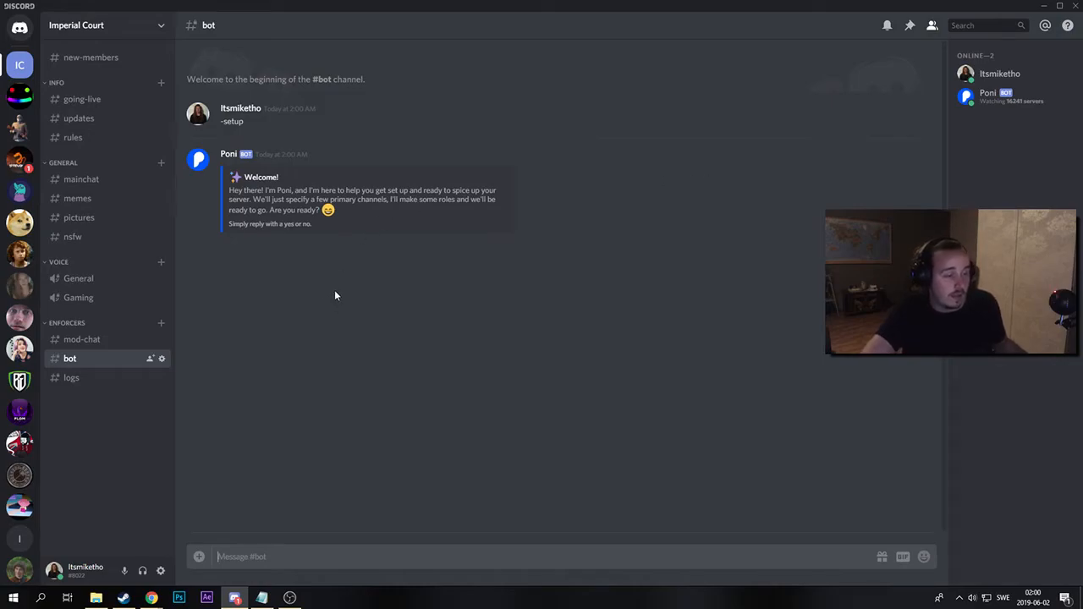
text(yes)
key(Return)
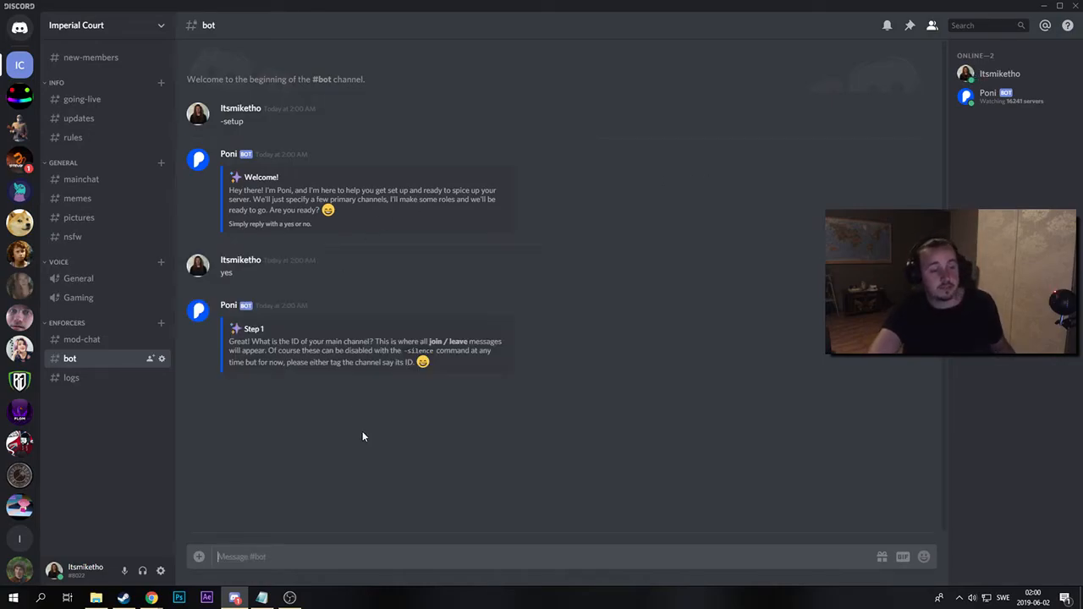
text(#main)
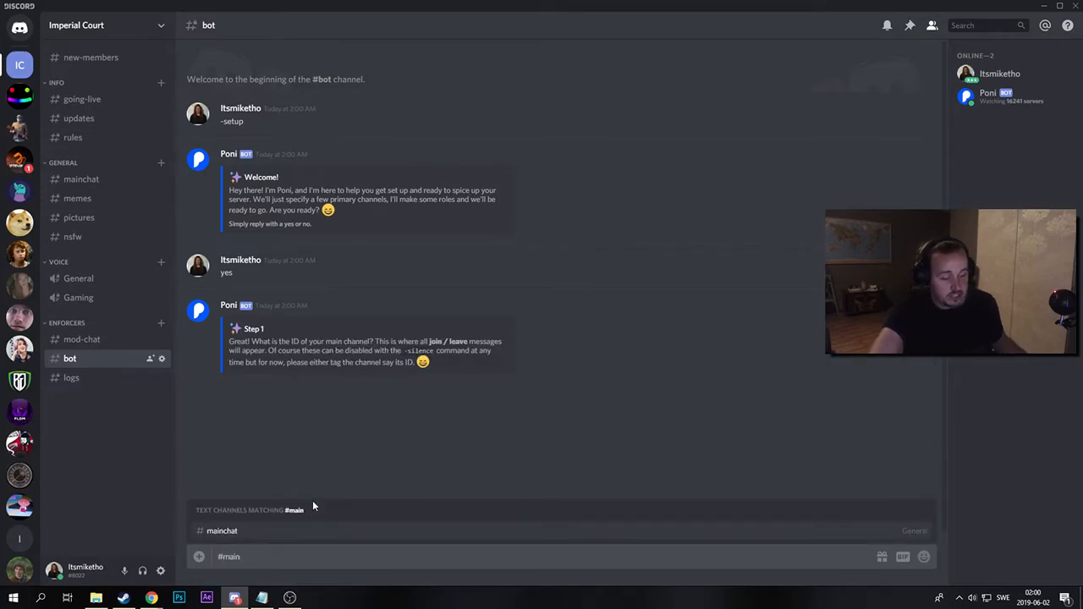
click(297, 531)
key(Return)
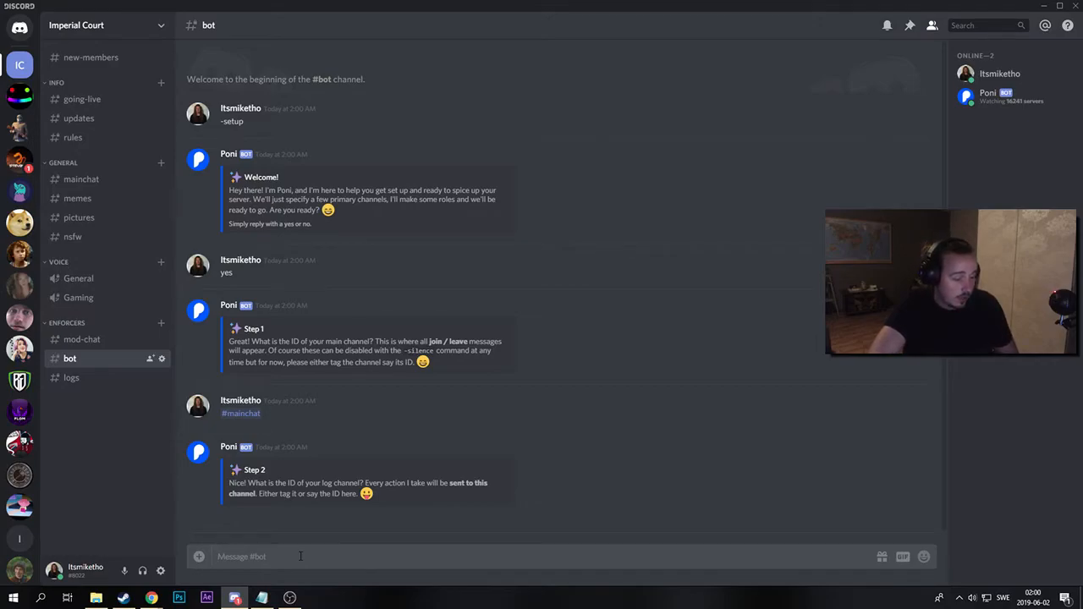
Specify #logs as Poni's log channel and answer yes to recording all deleted user messages.
text(#logs)
click(287, 538)
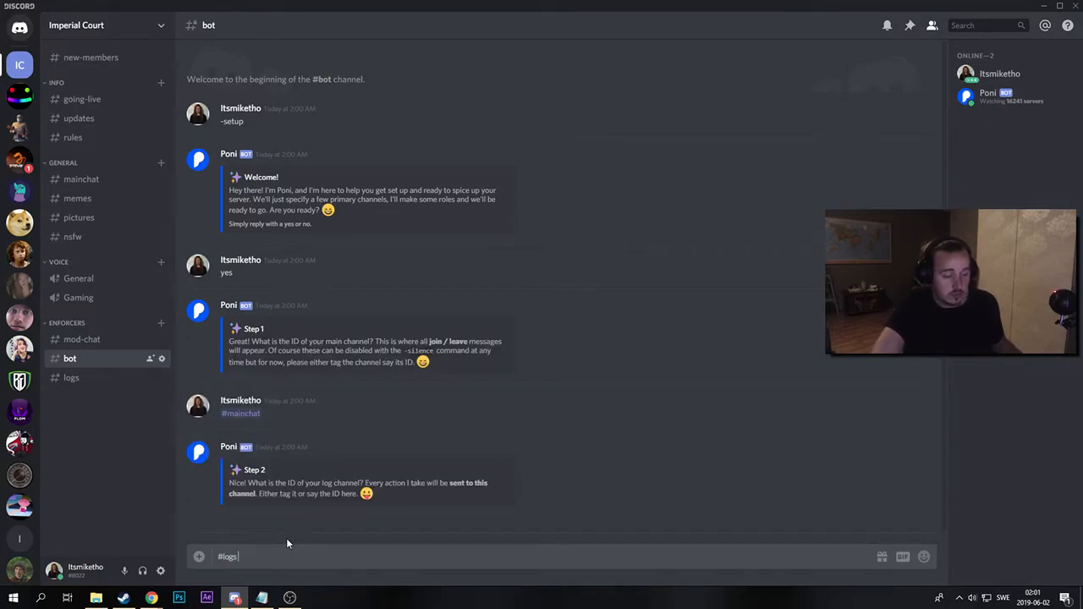
key(Return)
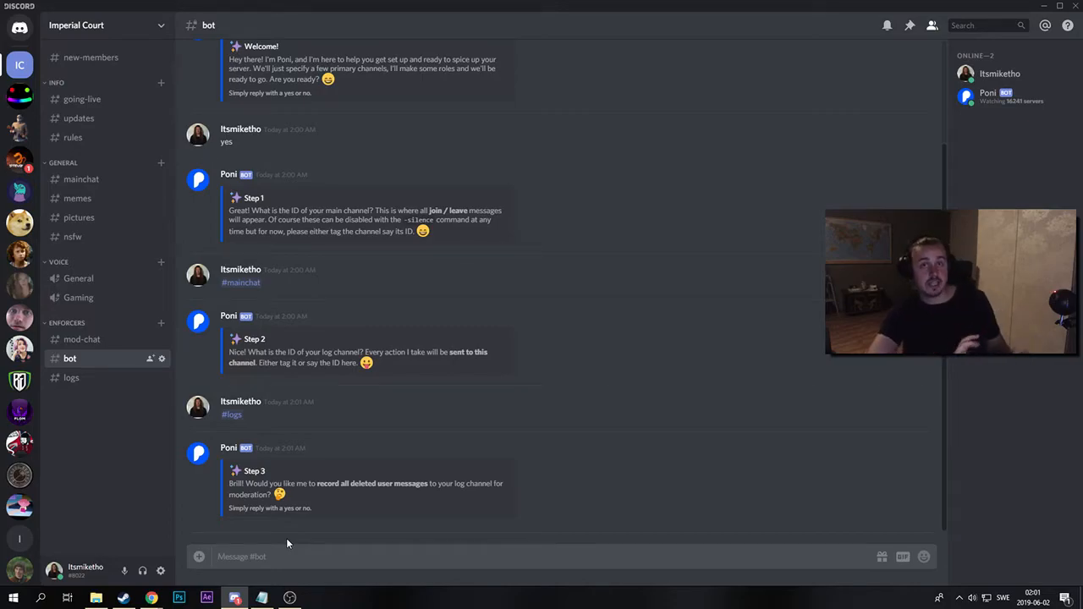
text(yes)
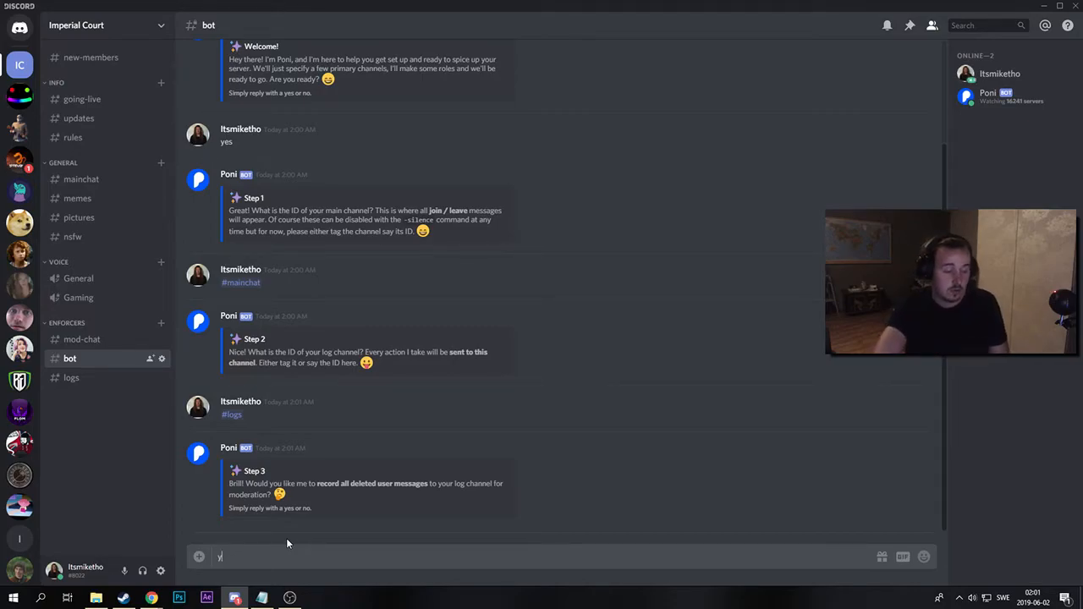
key(Return)
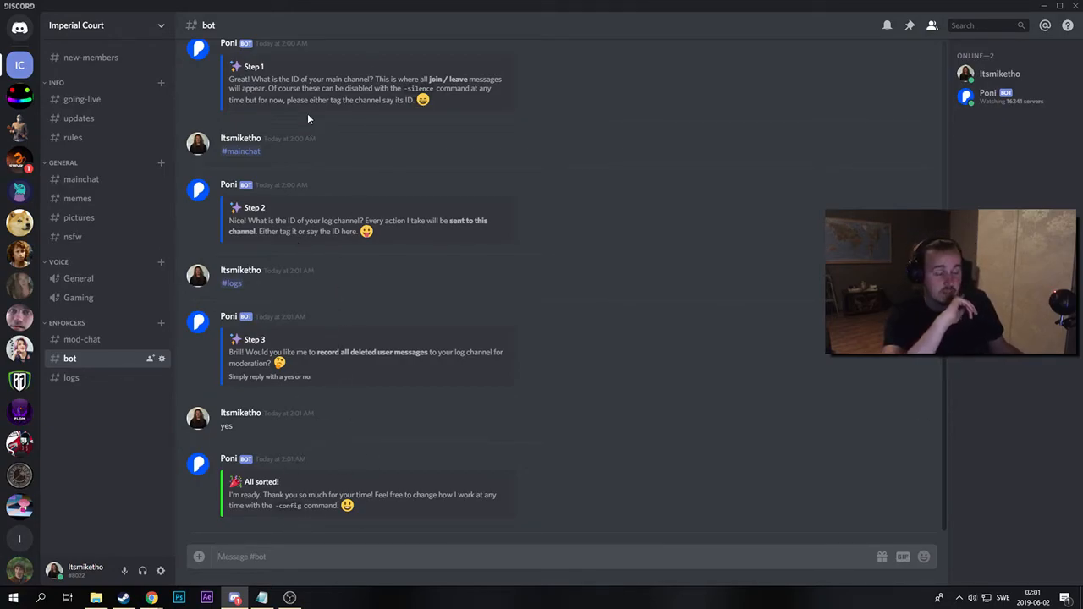
Open the Imperial Court server's role settings and delete the Muted role.
right_click(23, 66)
mouse_move(76, 142)
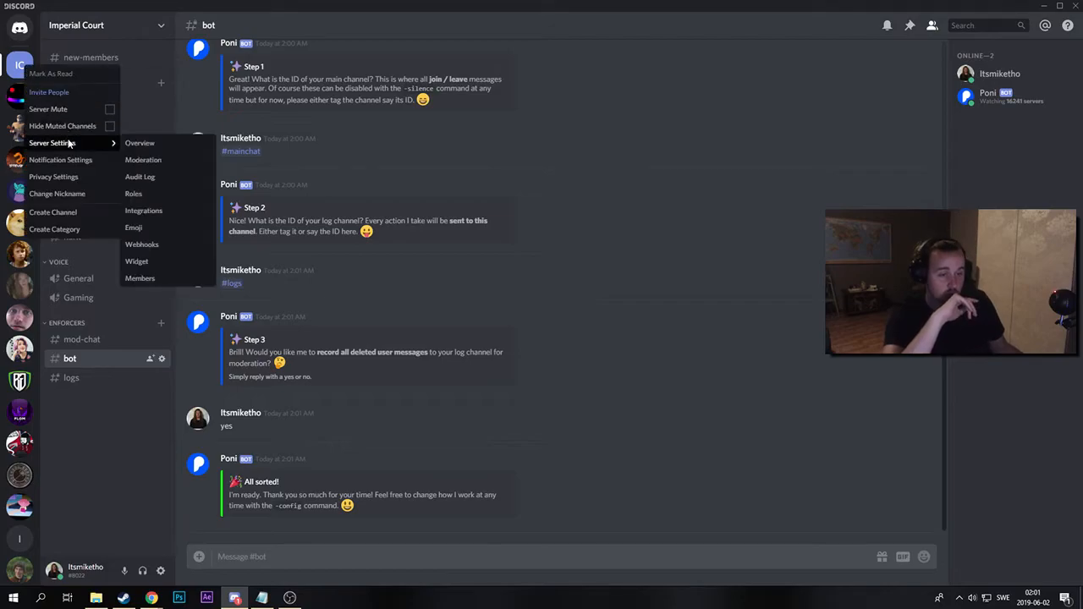
click(157, 194)
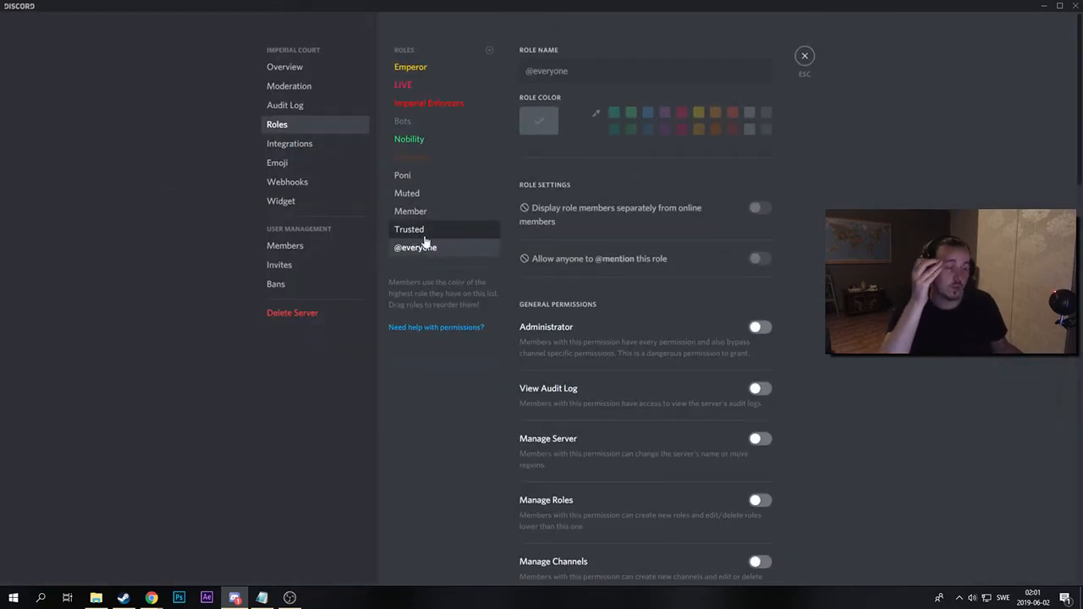
click(448, 237)
click(433, 193)
scroll(740, 423, down, 15)
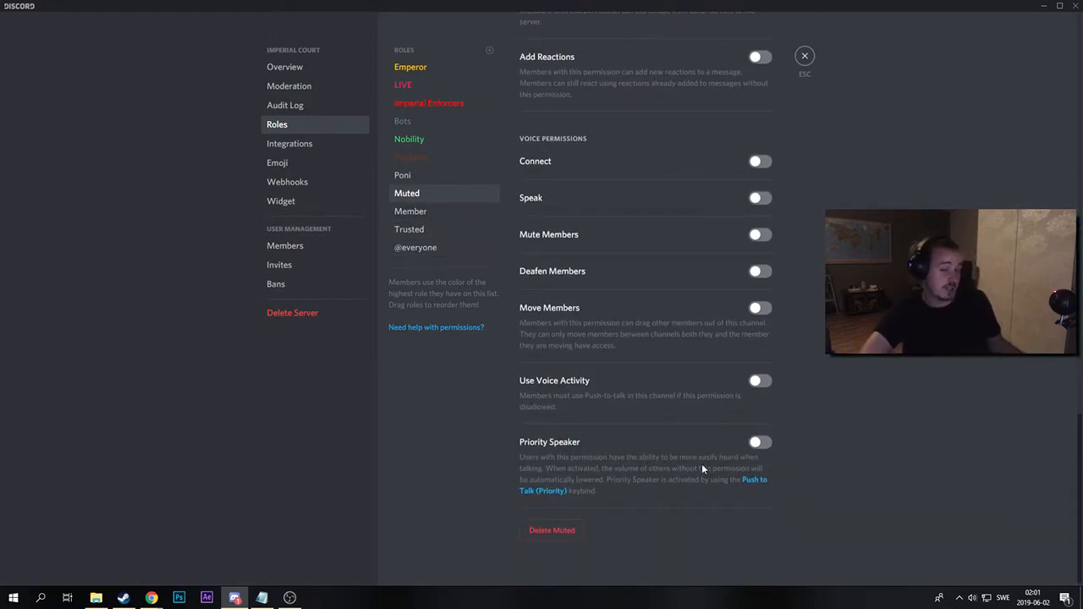
click(558, 531)
click(615, 331)
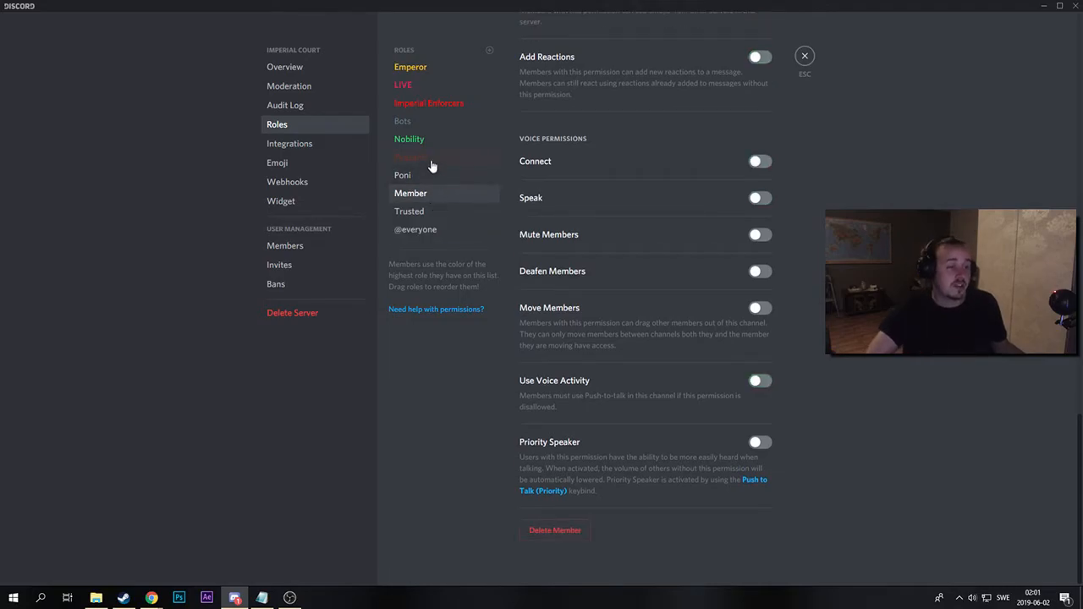
Delete the Member and Trusted roles, then close the server settings.
click(573, 529)
click(605, 330)
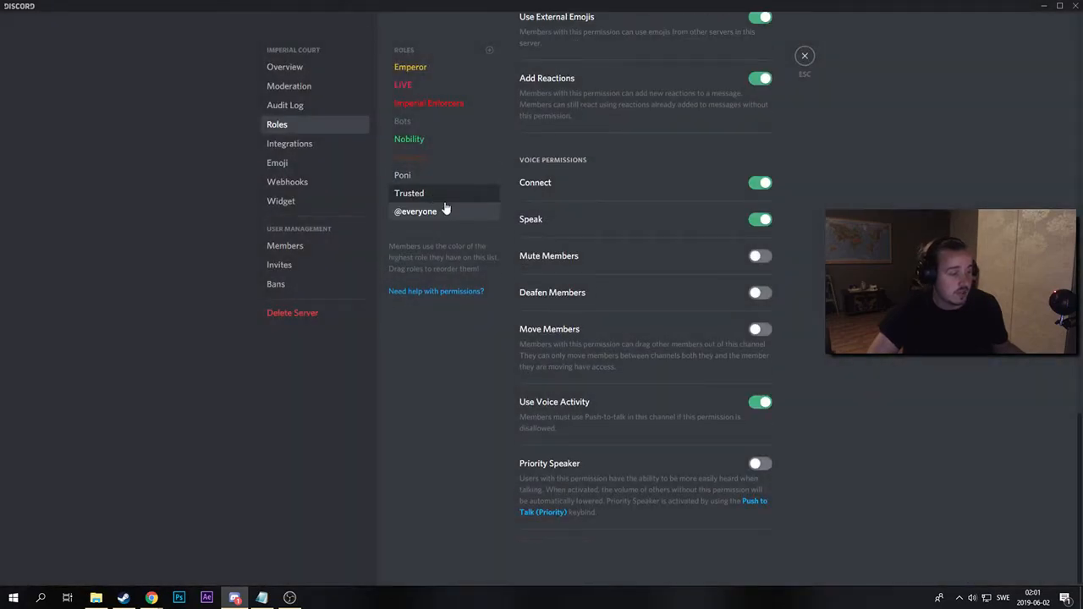
click(555, 531)
click(613, 340)
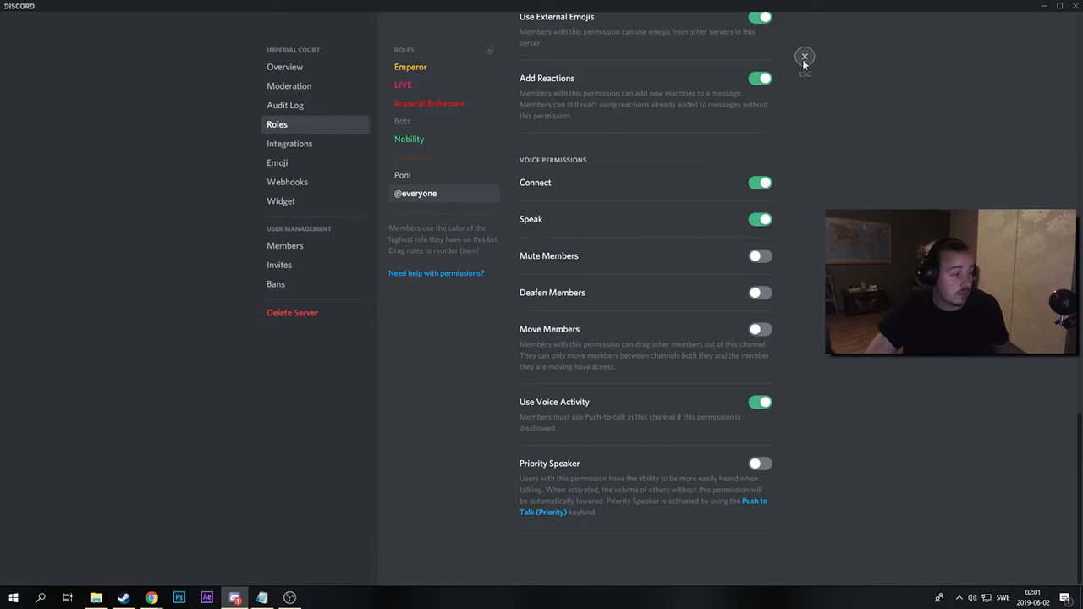
click(805, 56)
text(-config)
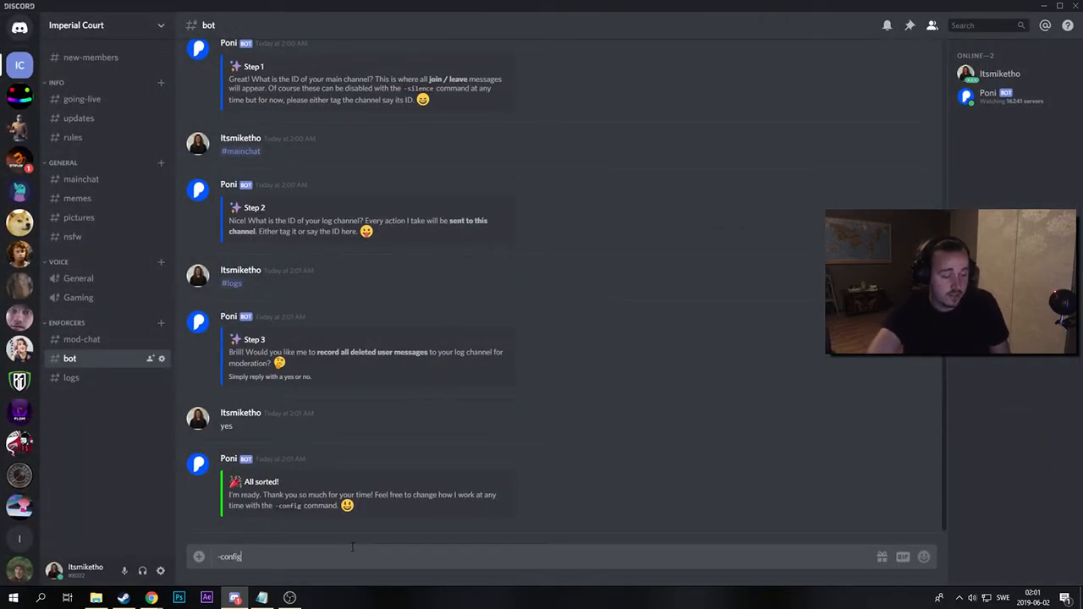
key(Return)
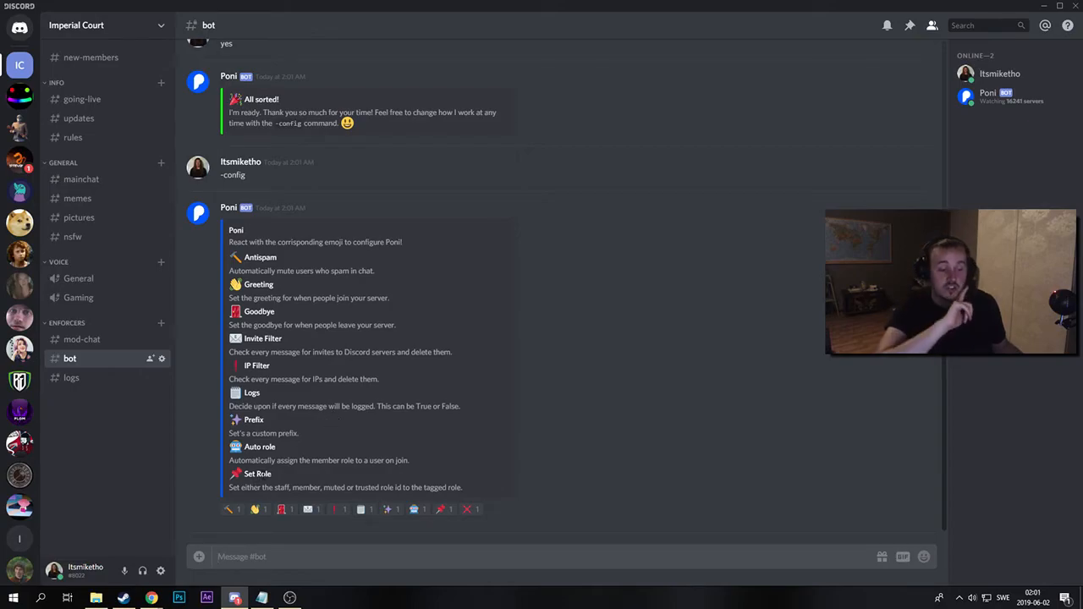
click(440, 513)
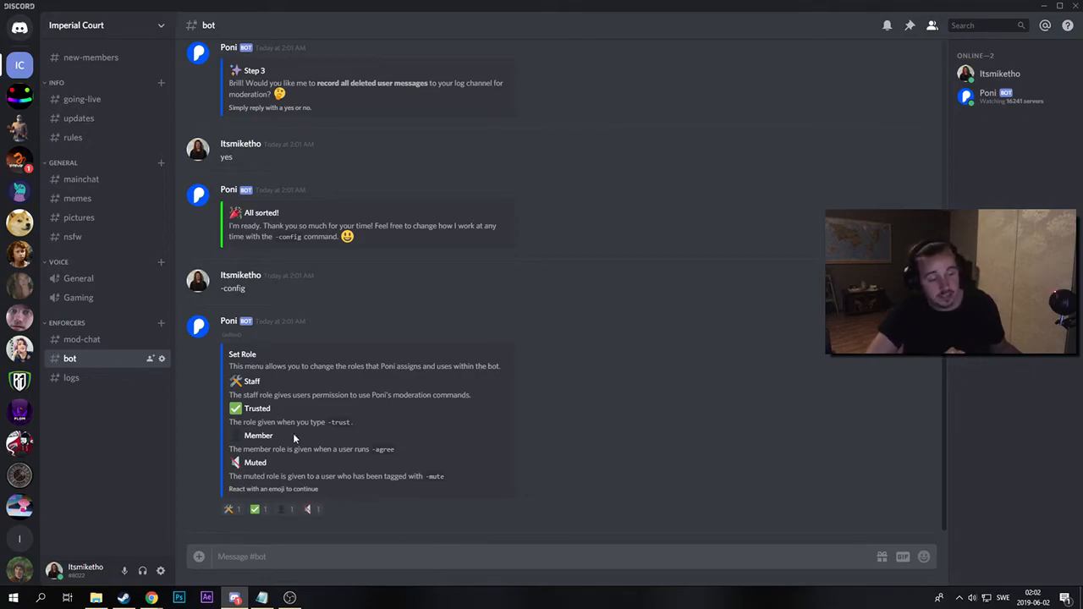
click(229, 509)
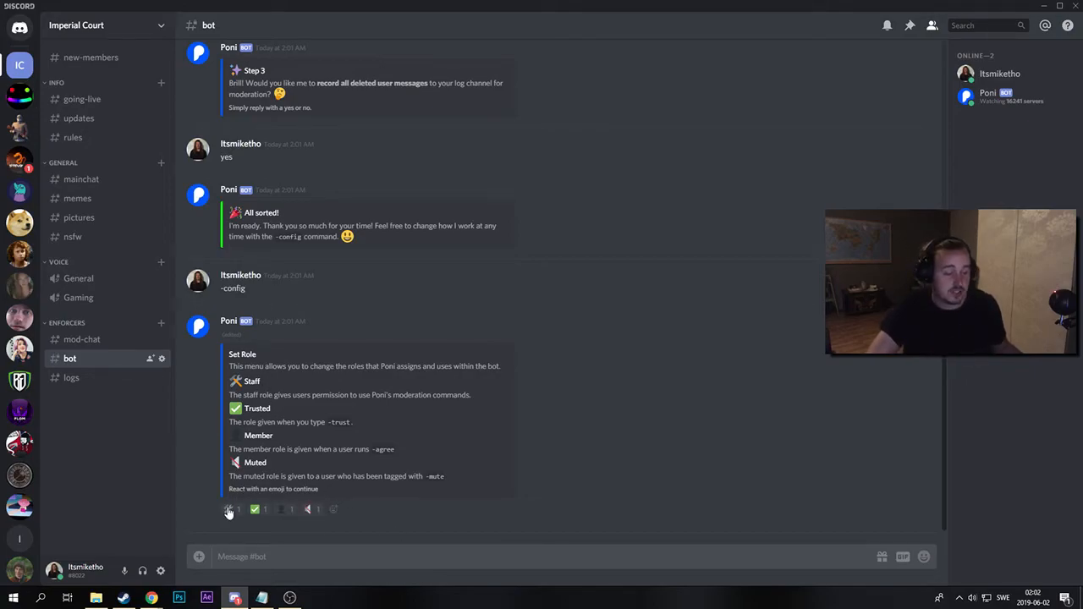
text(@imper)
click(259, 528)
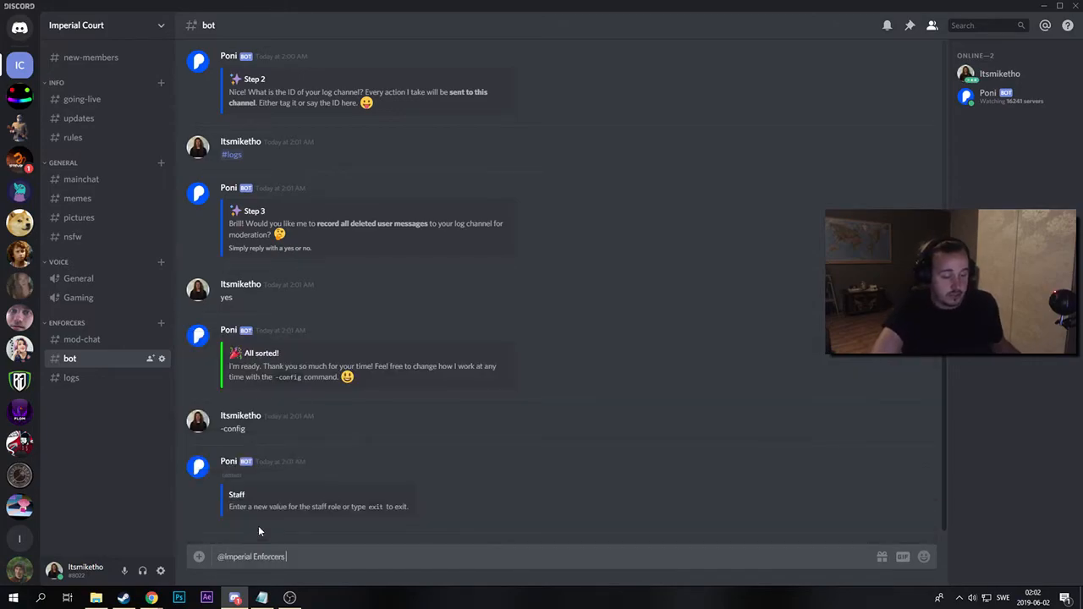
key(Return)
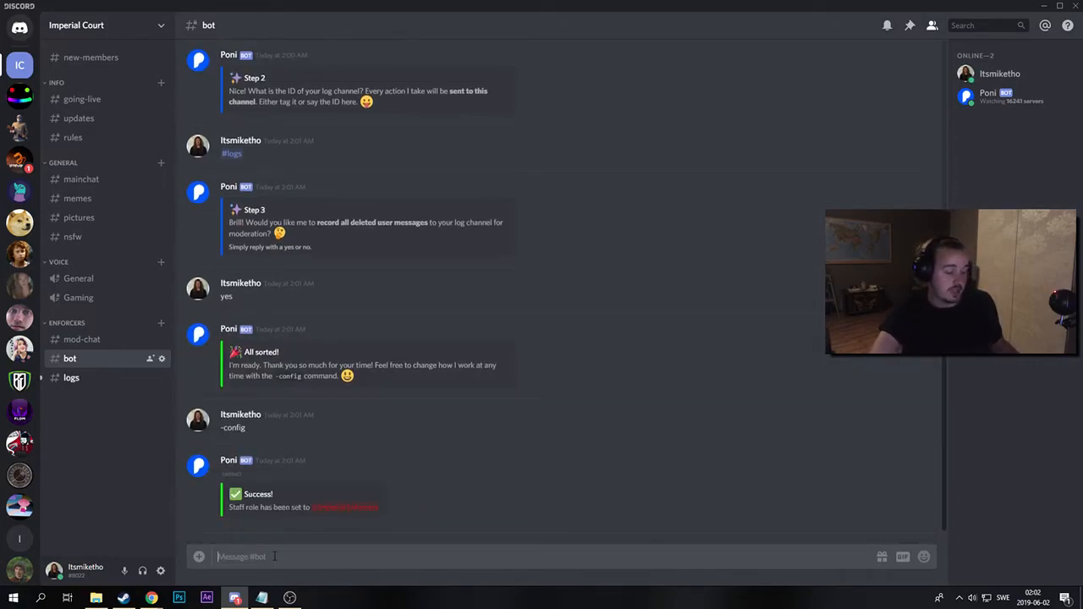
text(-config)
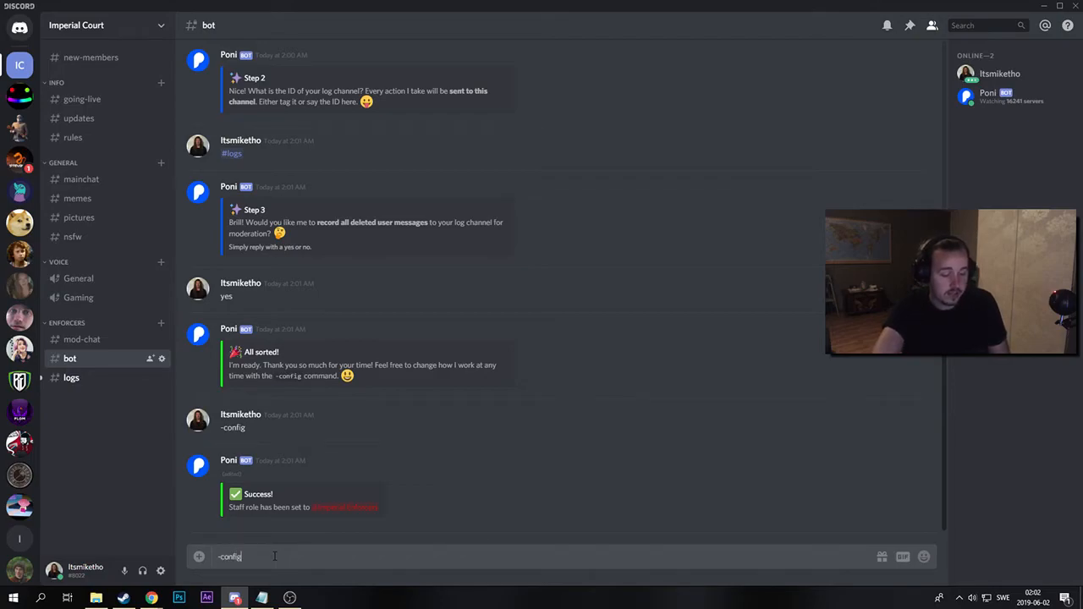
key(Return)
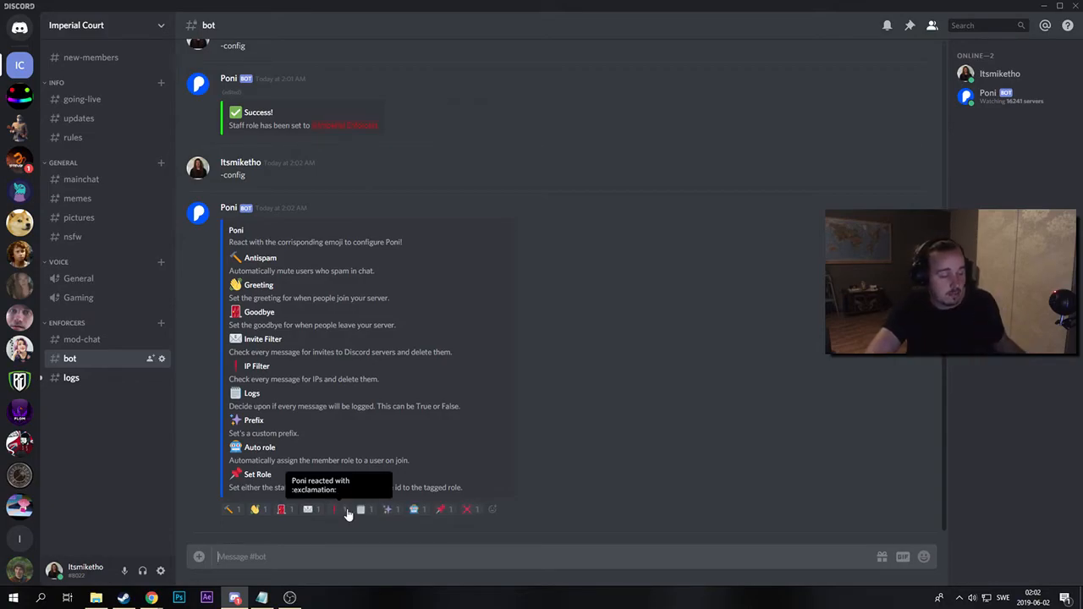
click(441, 509)
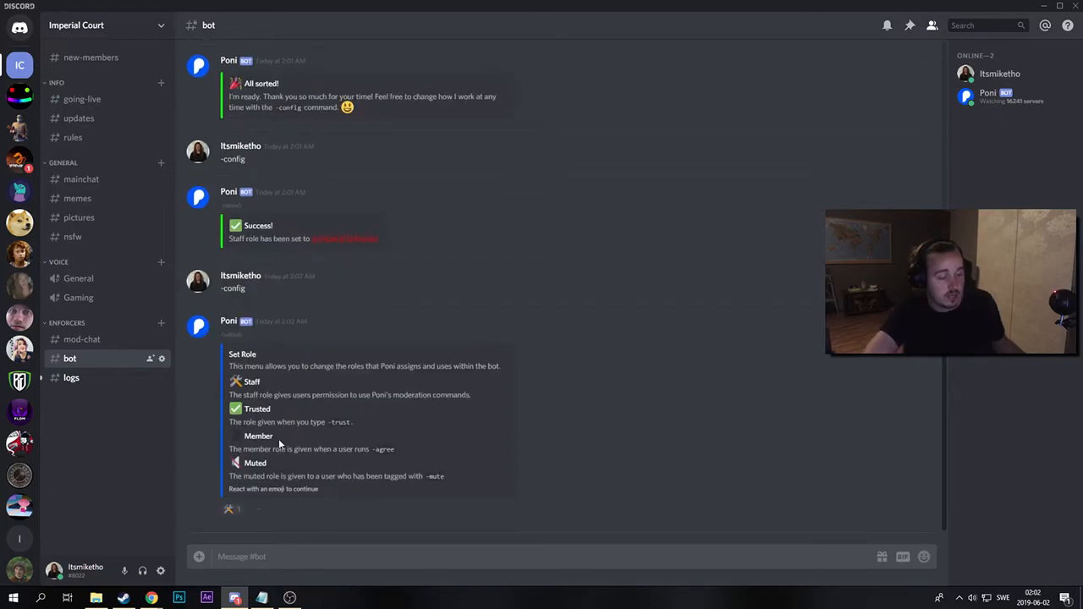
click(257, 510)
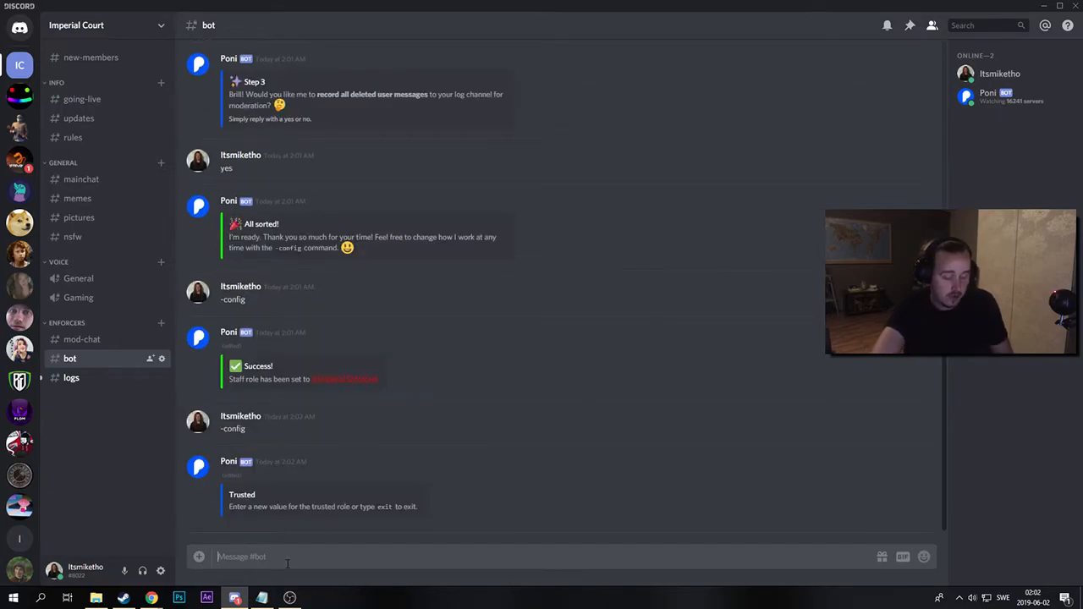
text(@nob)
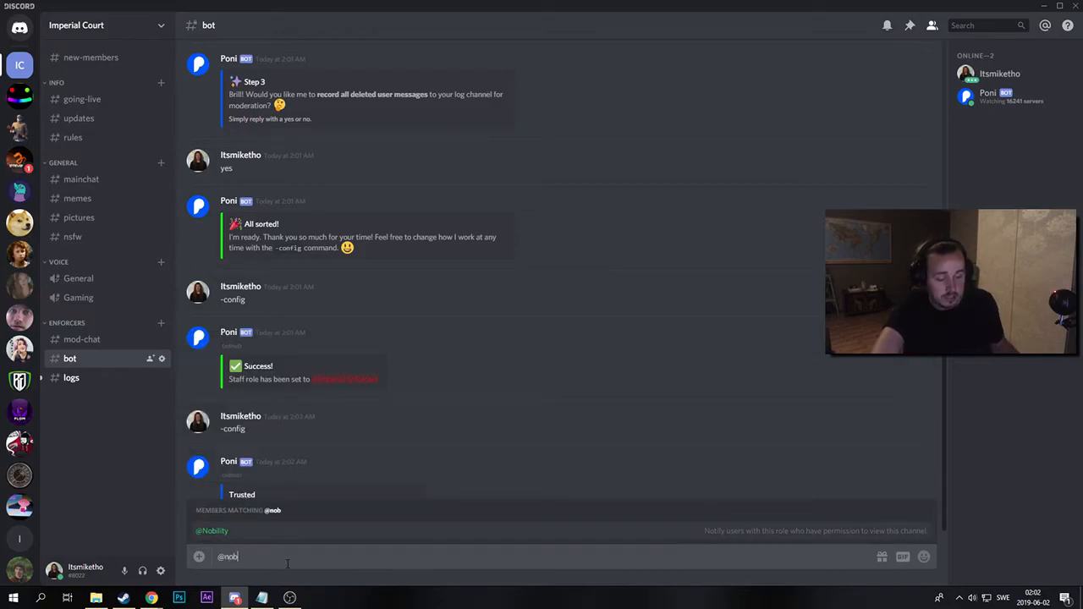
key(Tab)
key(Return)
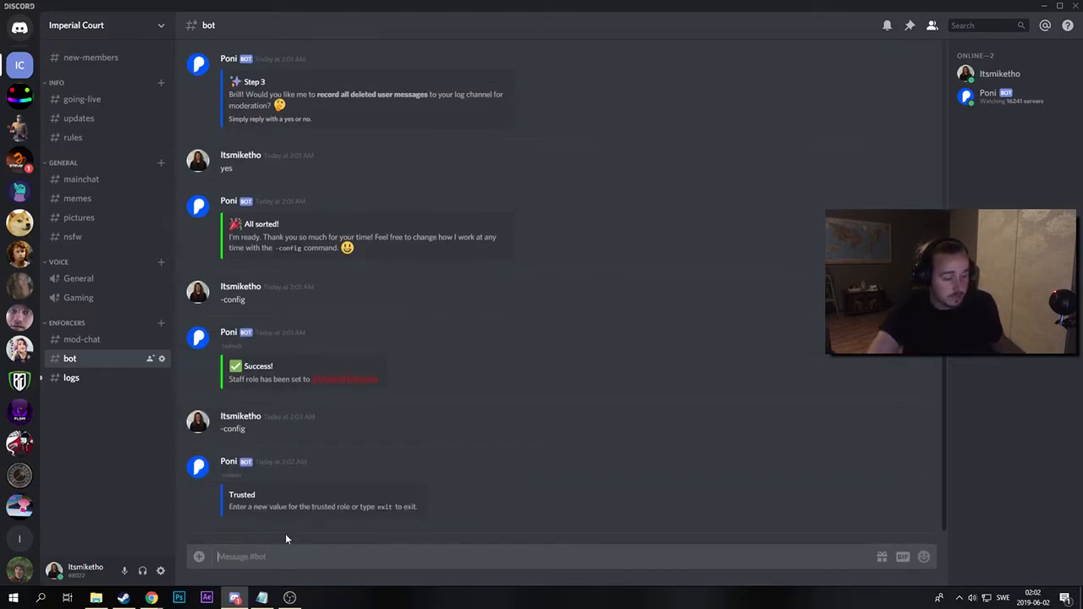
Run -config again and set Poni's Member role to the Peasant role through the Set Role option.
text(-config)
key(Return)
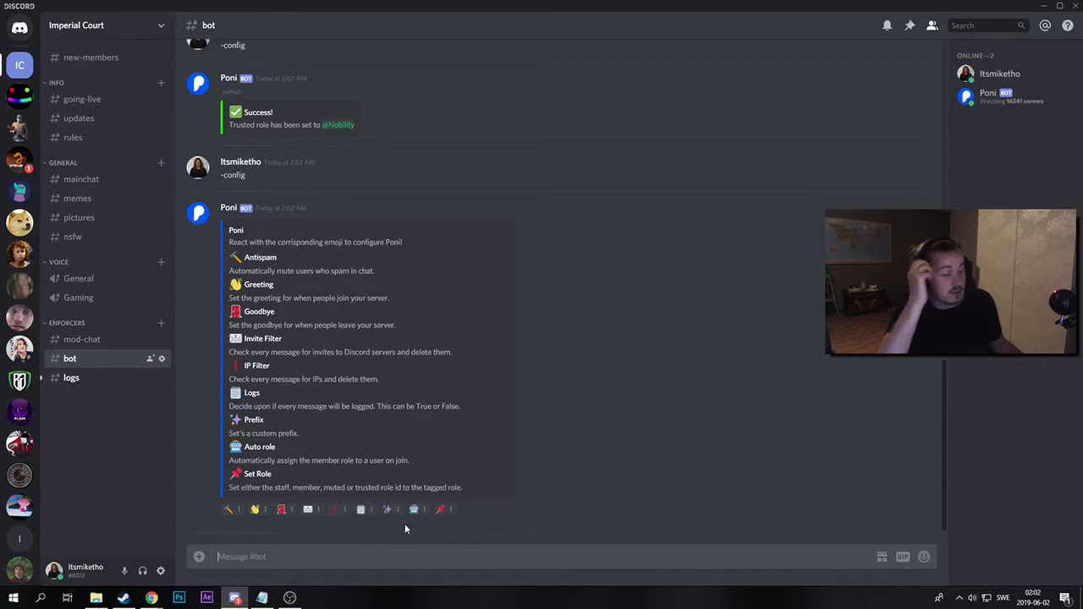
click(444, 512)
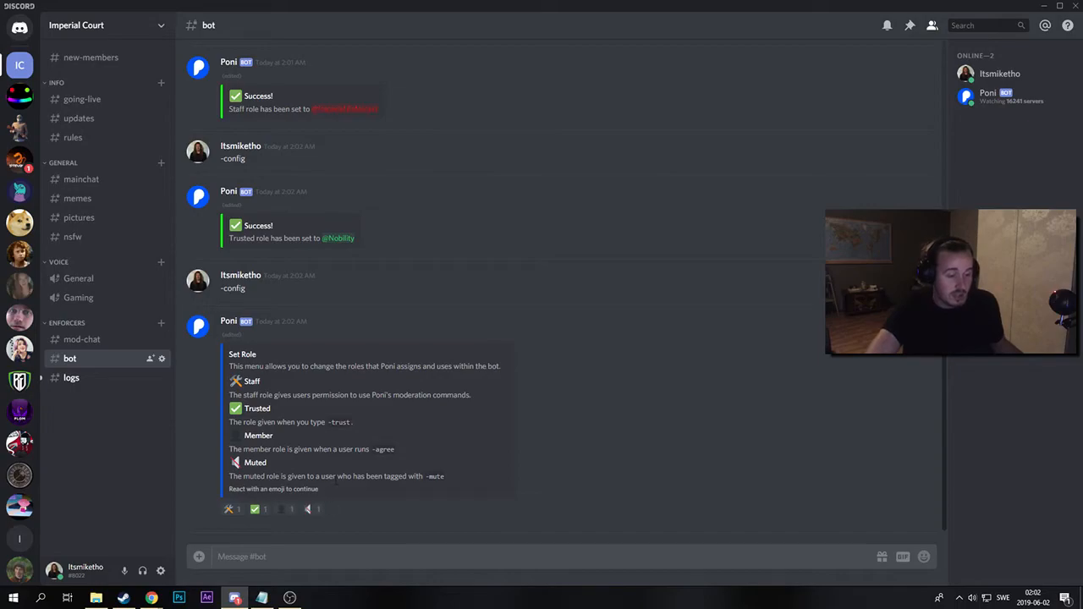
click(283, 510)
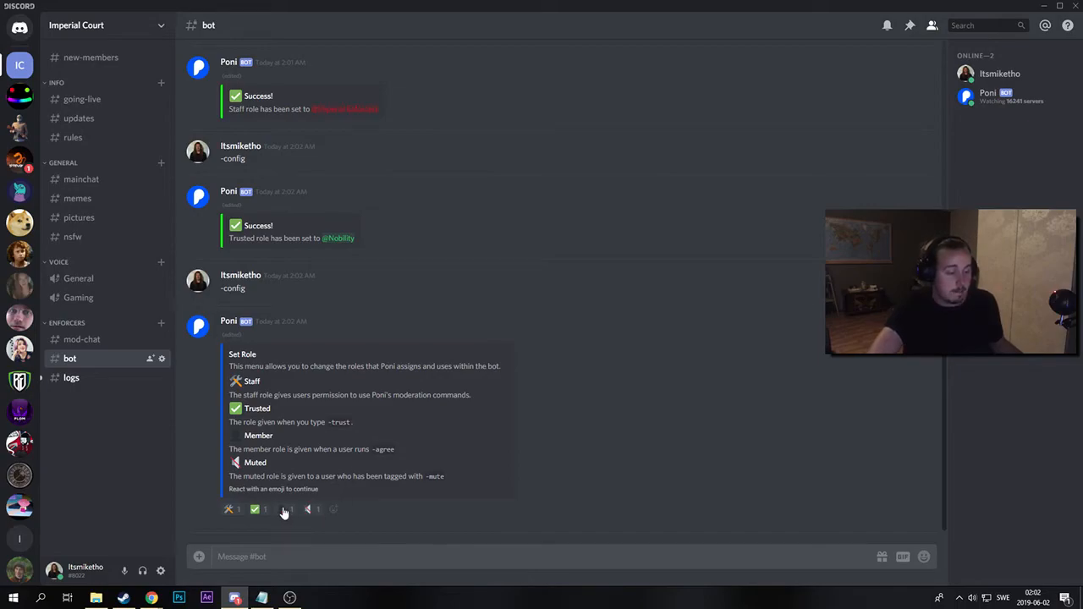
click(368, 556)
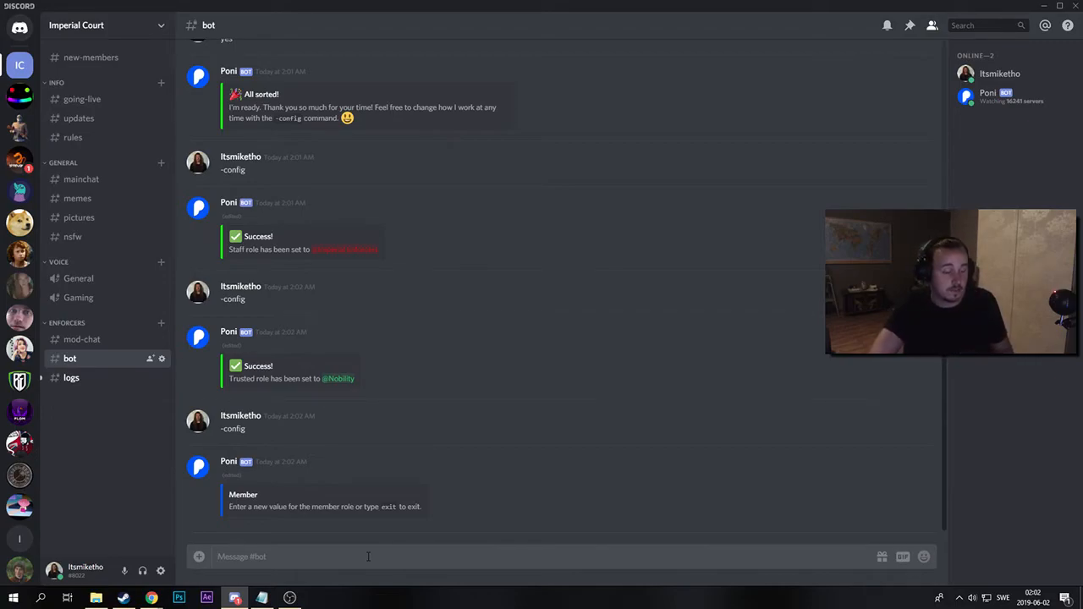
text(@)
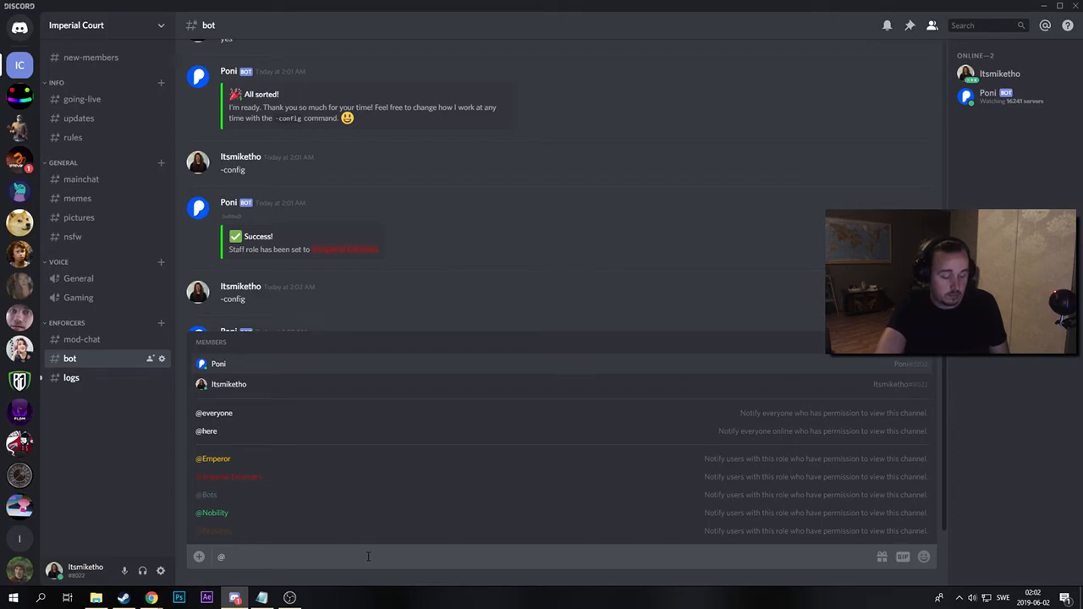
text(peas)
key(Return)
key(Return)
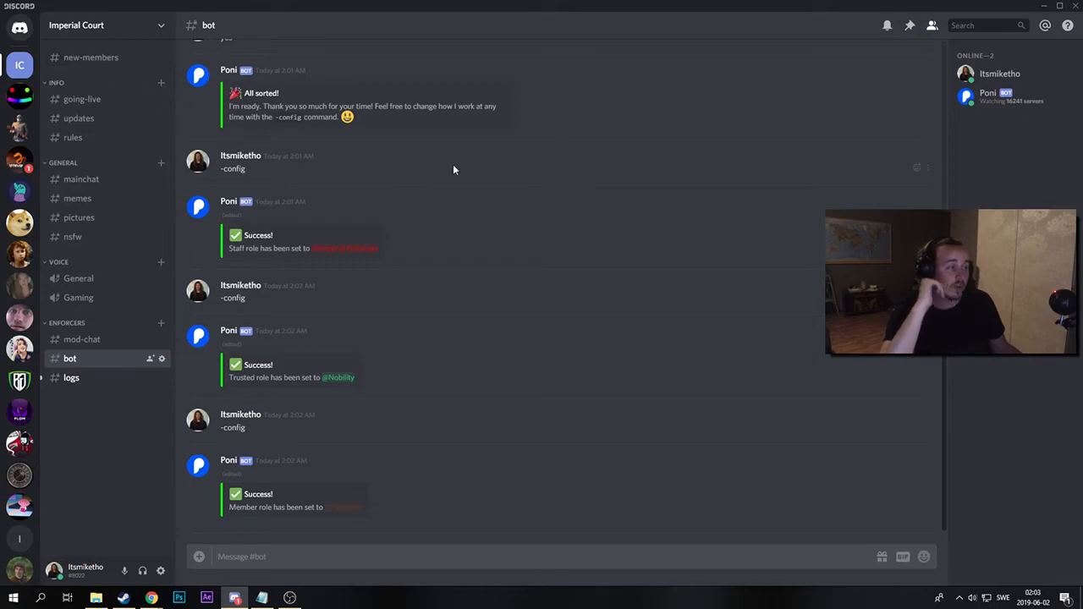
Open the new-members channel and collapse the Info, General, Voice and Enforcers categories.
click(112, 65)
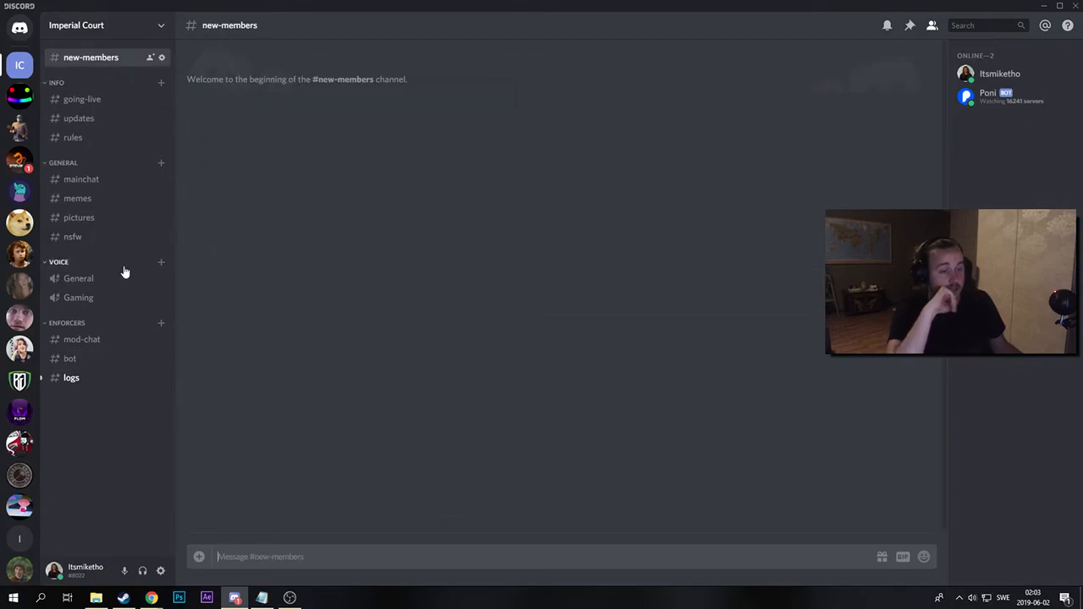
click(86, 84)
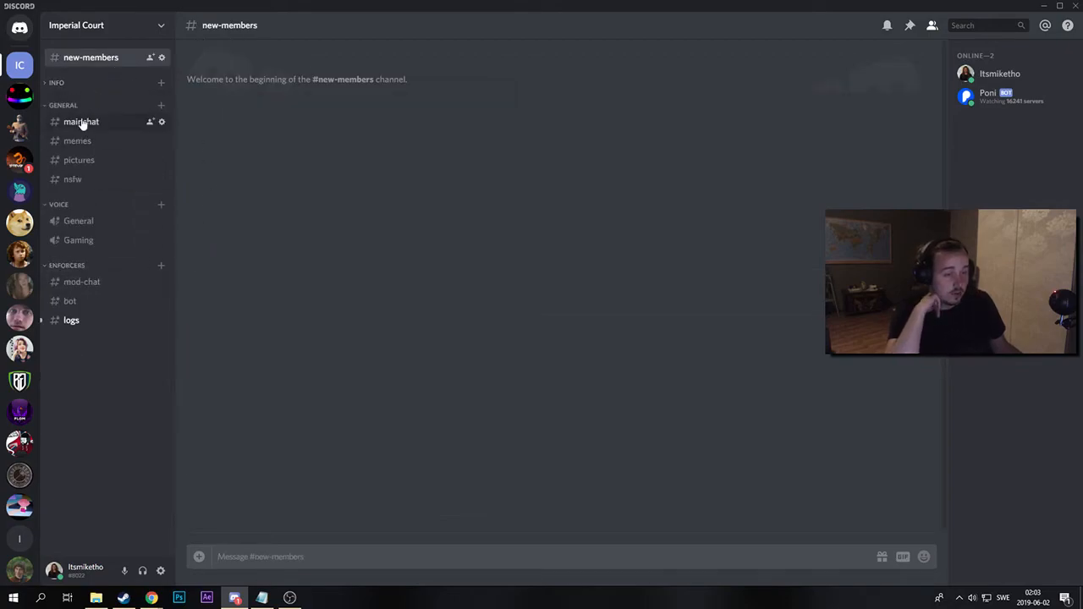
click(73, 105)
click(72, 131)
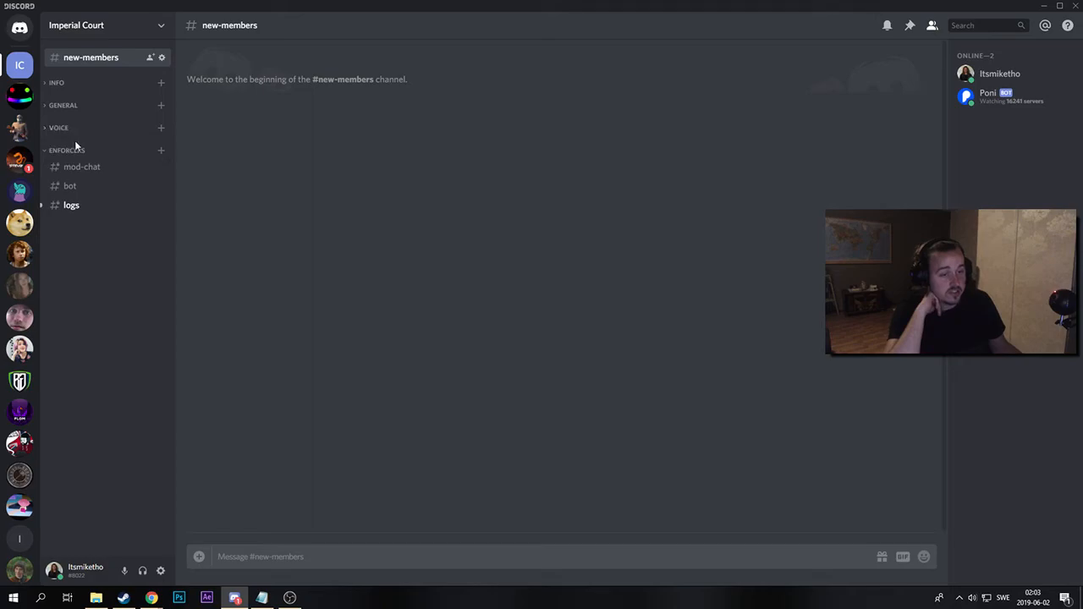
click(78, 151)
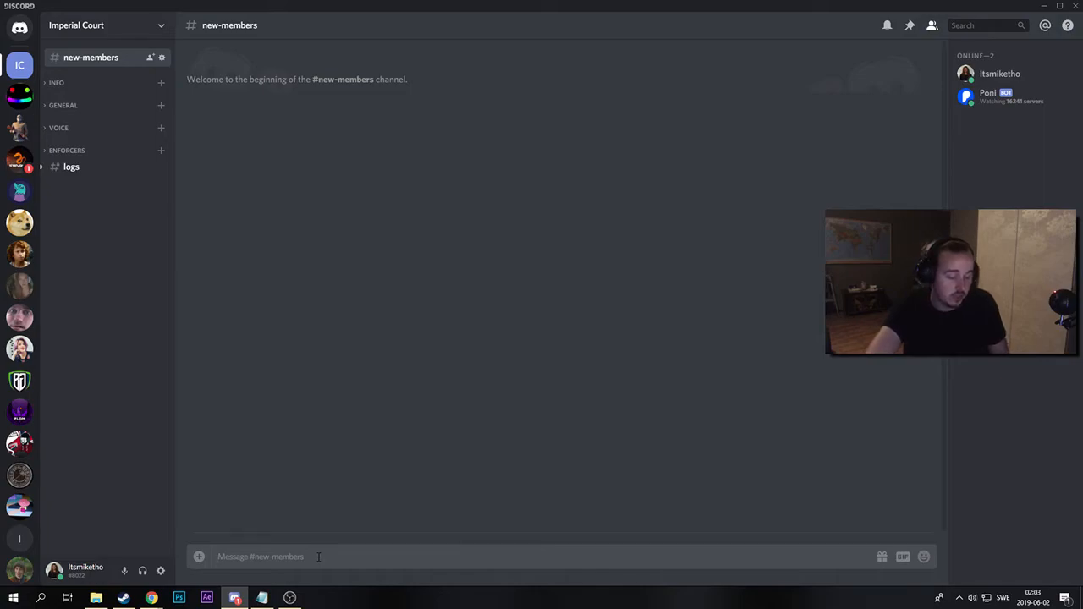
Send "-rembed ***Welcome to the Imperial Court discord channel!*** To gain access to the rest of the discord please type ' -agree ' :D" in new-members.
text(-re)
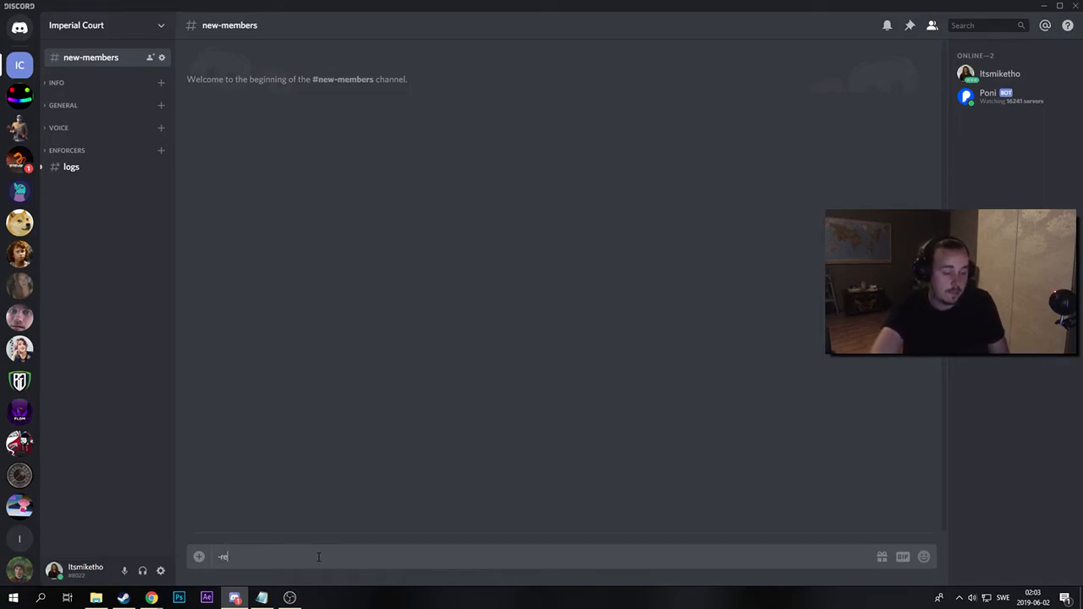
text(mbed)
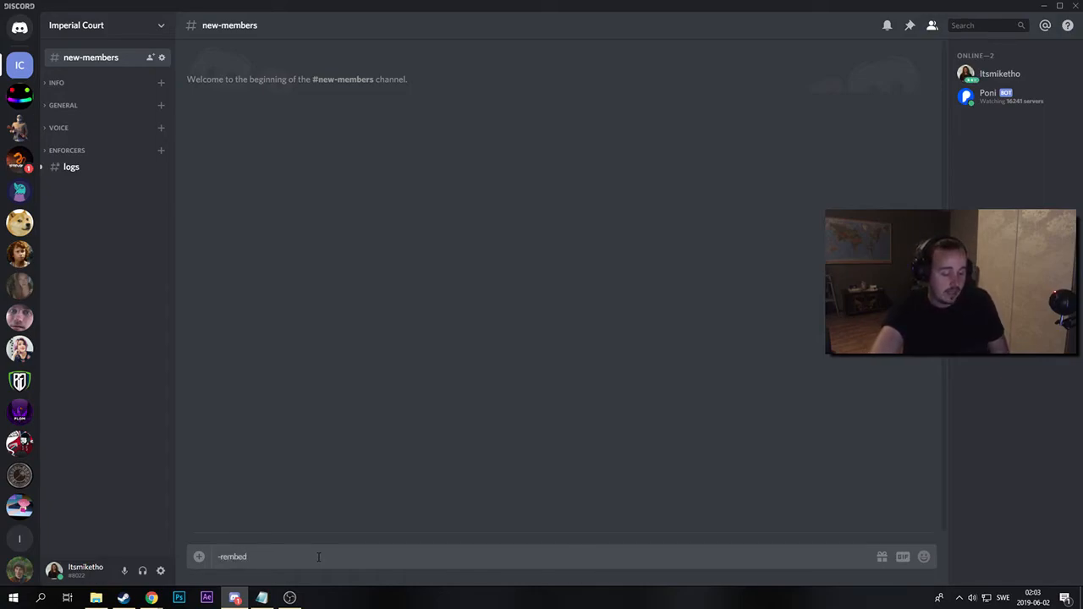
text( ***Welcome to the)
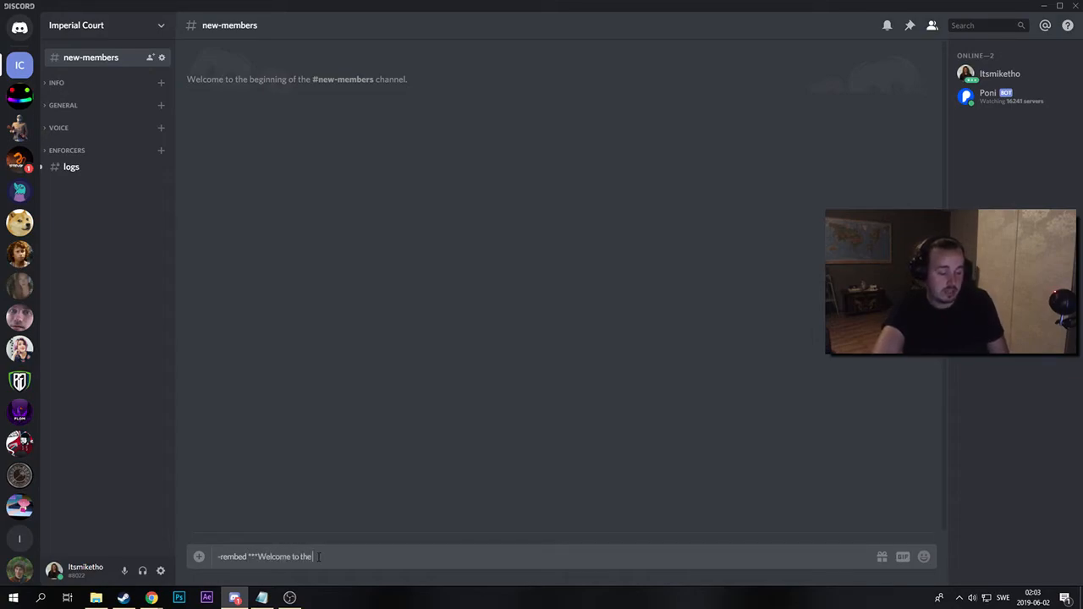
text( Imperial Court discord channel!***)
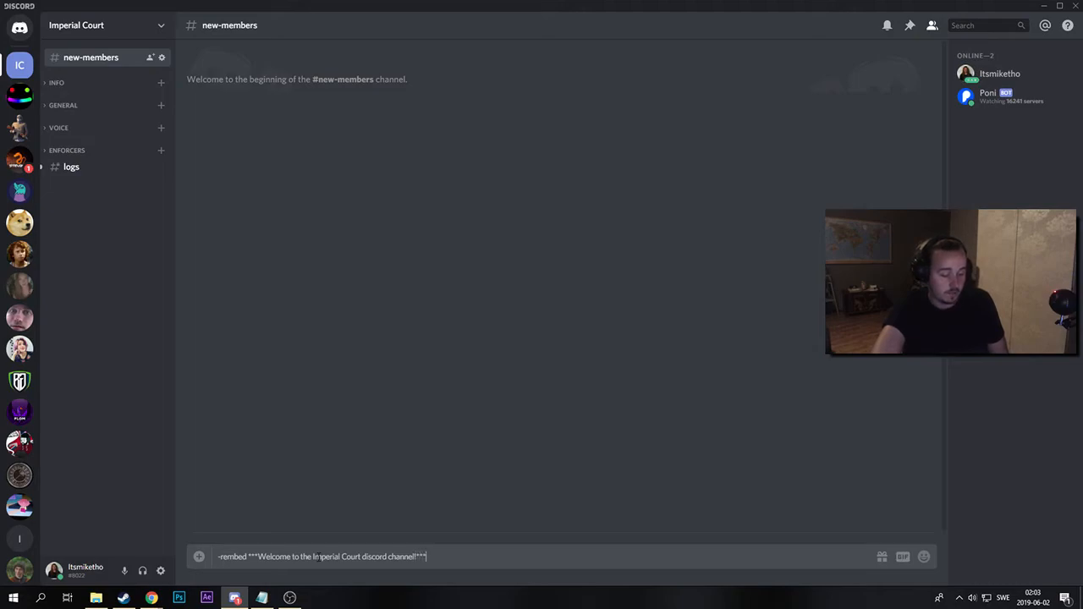
text( To gain acc)
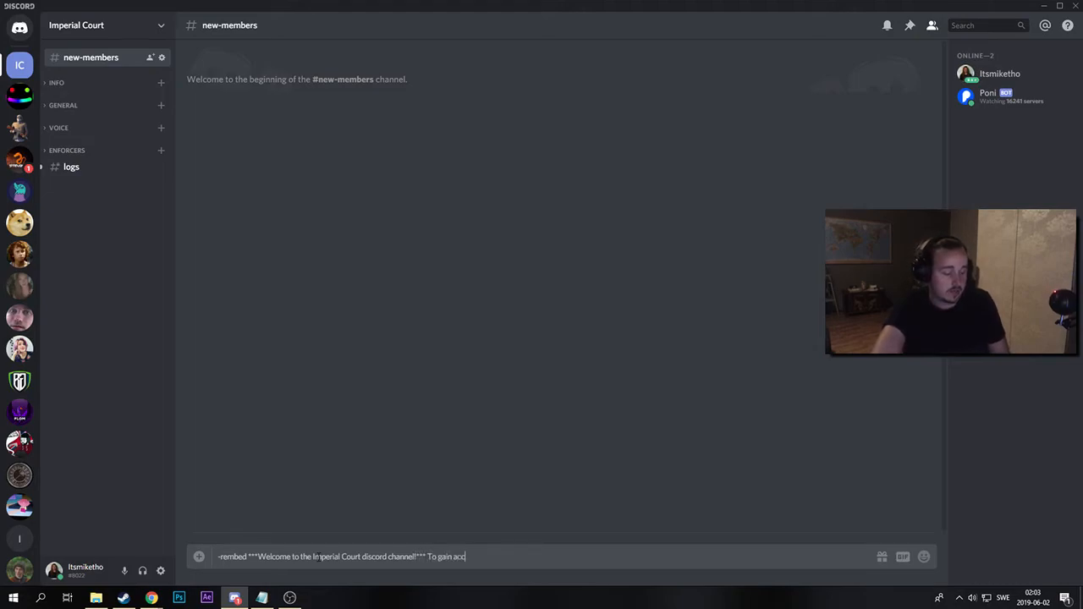
text(ess to the rest of the discord please)
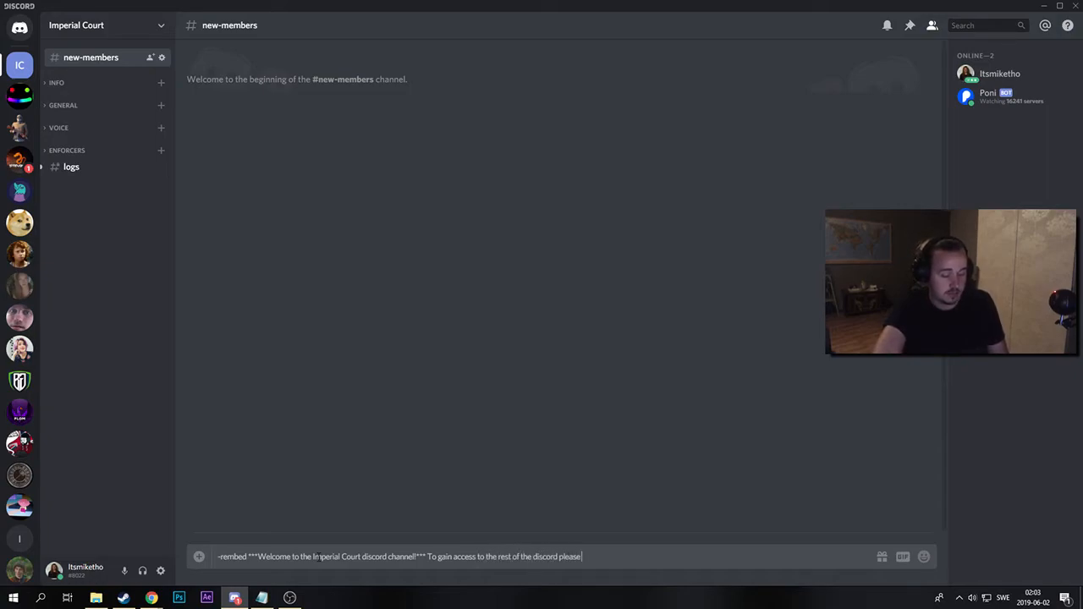
text( type ' -agree ' :D)
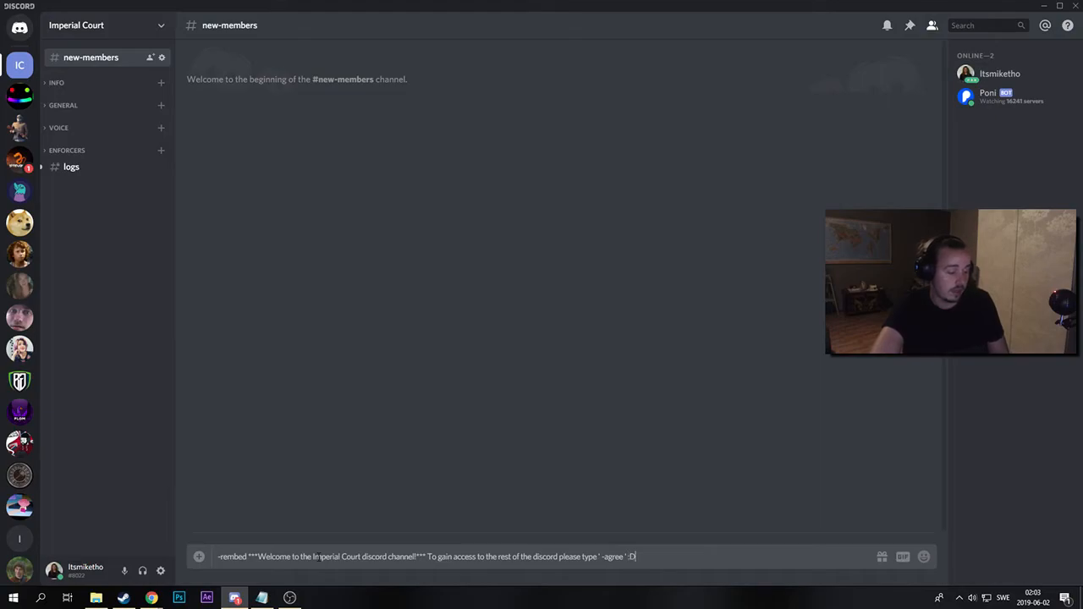
key(Return)
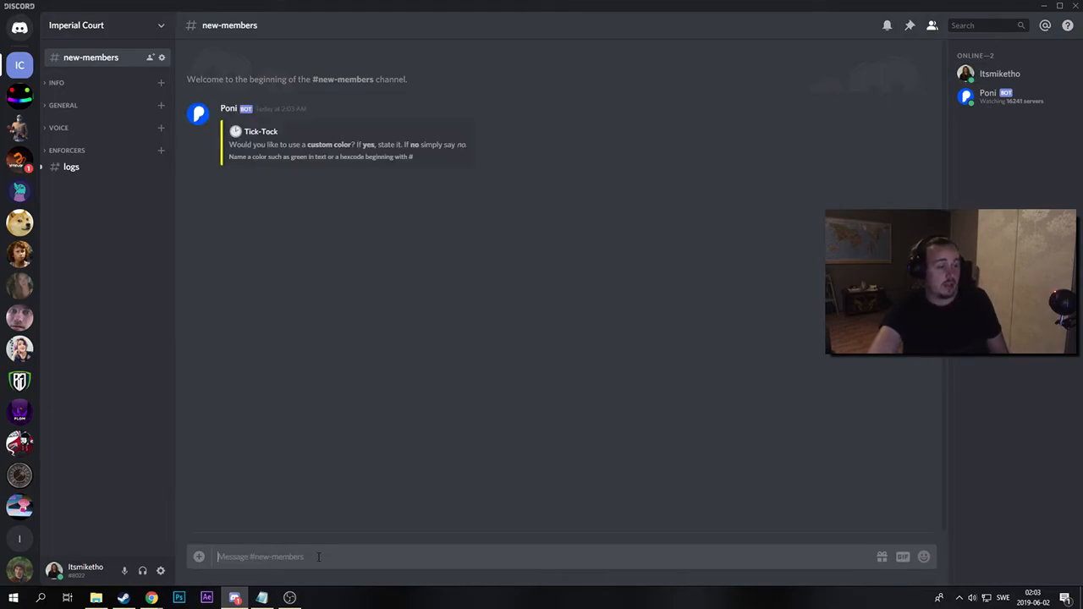
Answer no to both the custom color and the custom thumbnail for the welcome embed.
text(no)
key(Return)
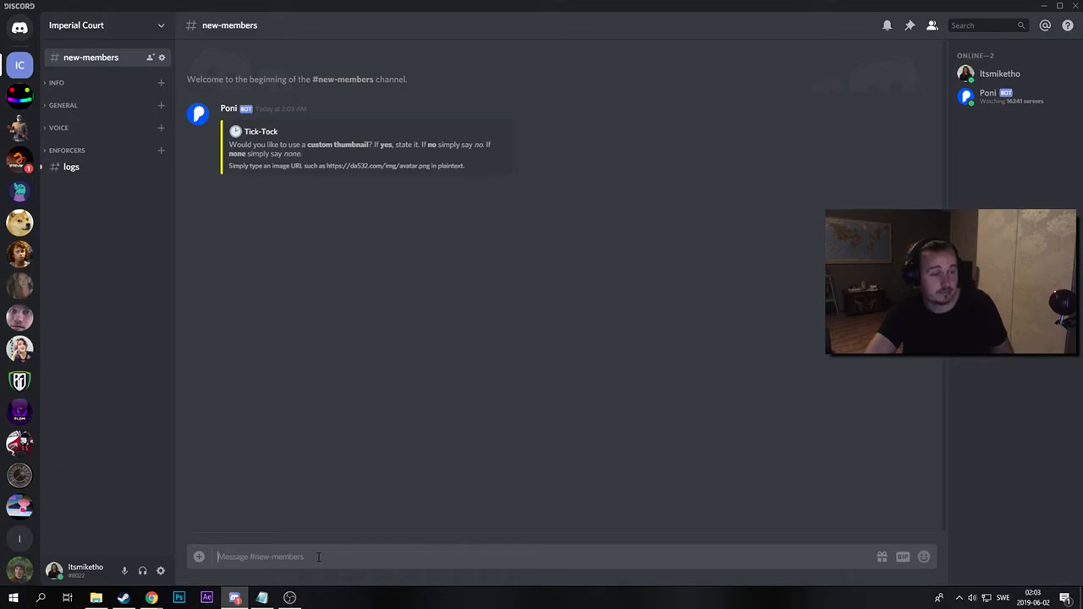
text(no)
key(Return)
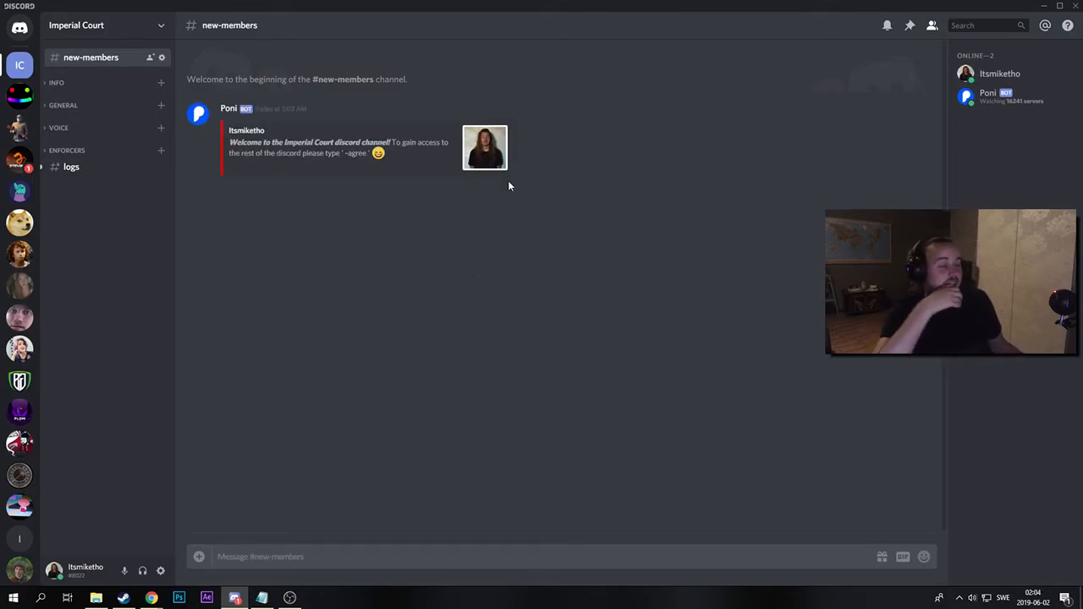
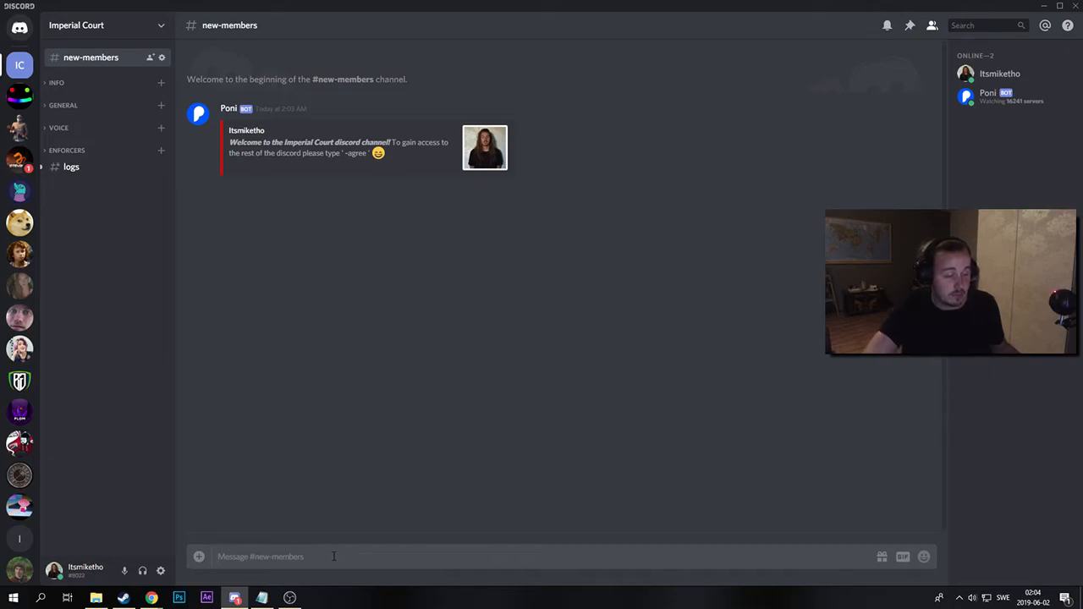
Test the member sign-up by sending the -agree command in the new-members channel.
text(-)
key(BackSpace)
text(-agree)
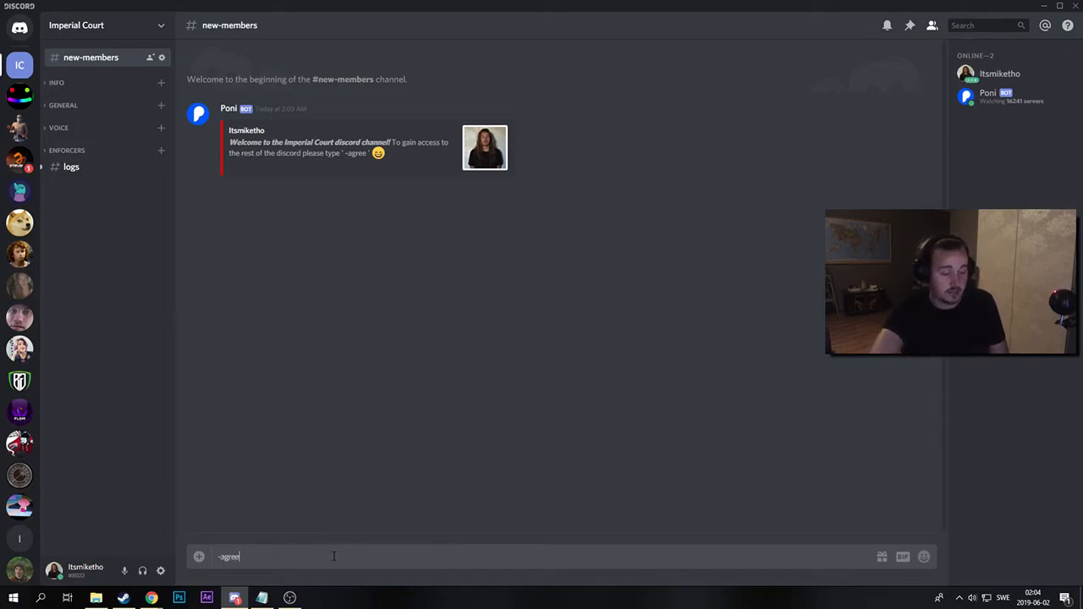
key(Return)
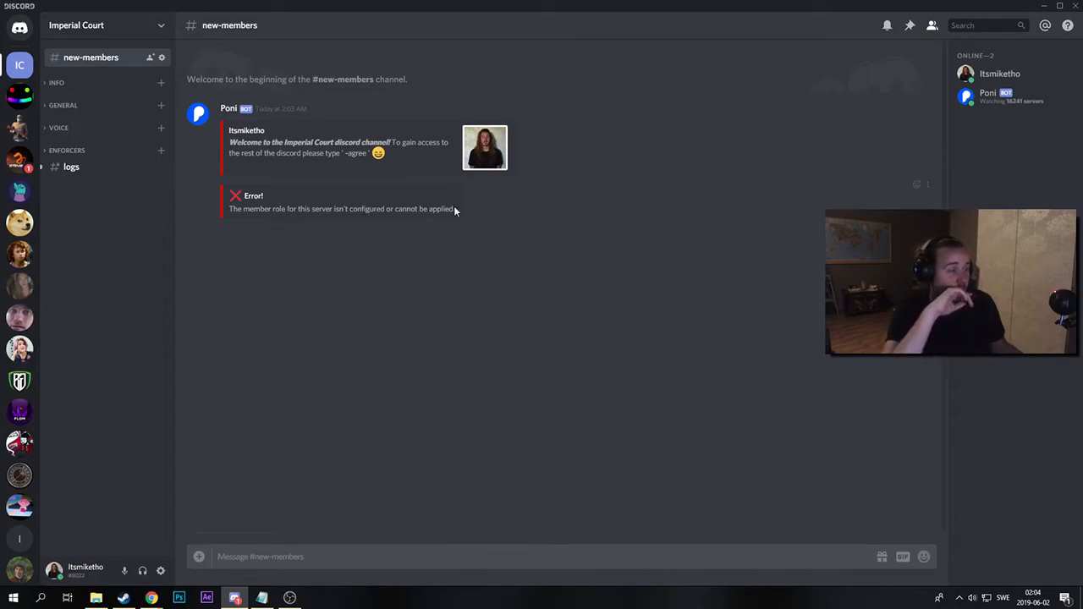
Expand the Enforcers category, open its bot channel and assign the Peasant role to the server owner in the member list.
click(83, 153)
click(85, 186)
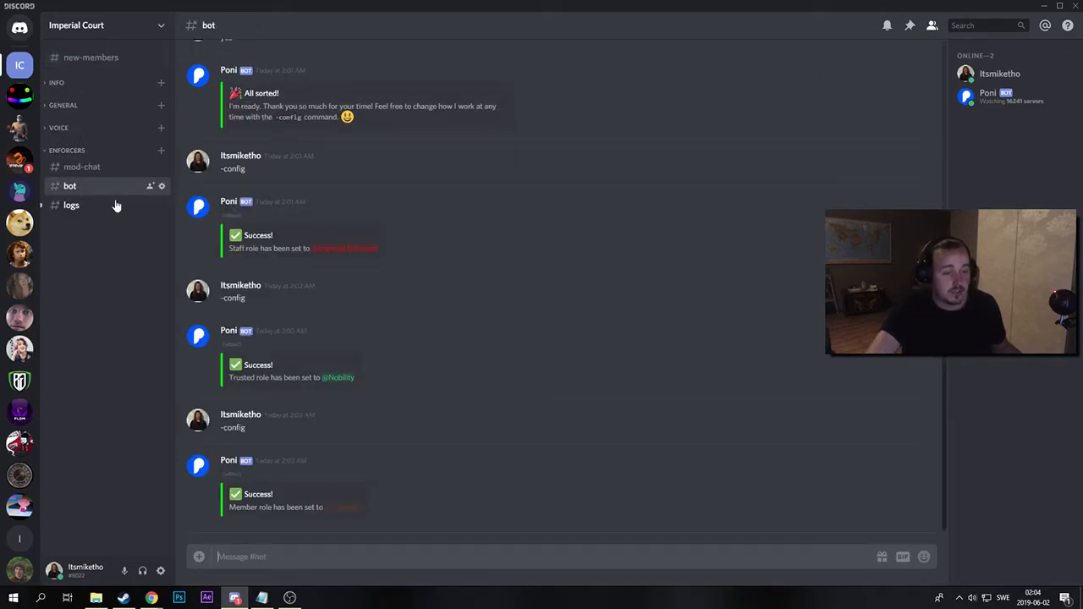
right_click(982, 76)
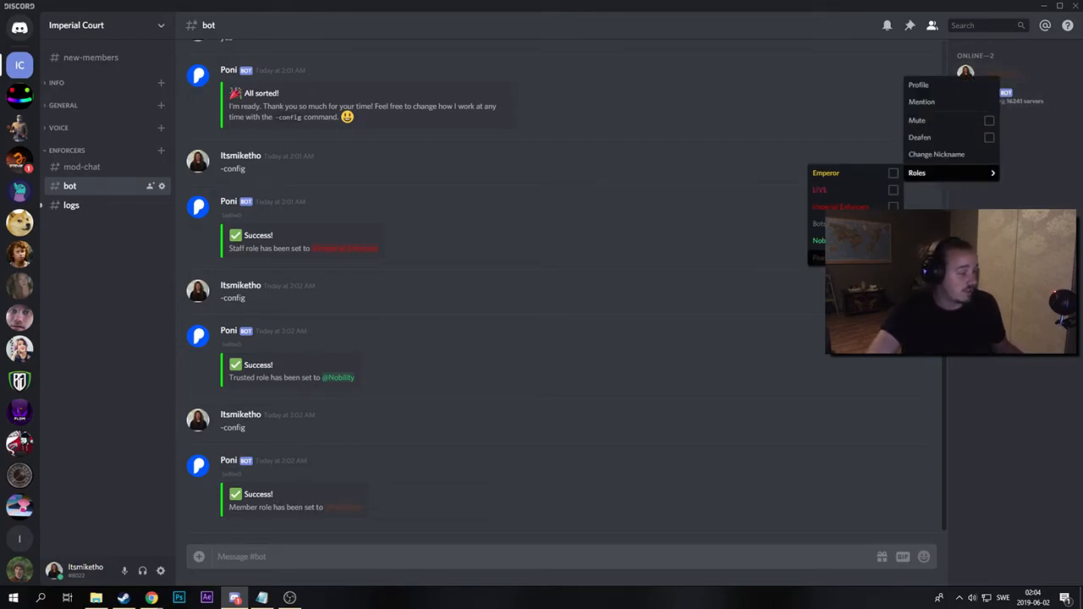
click(555, 265)
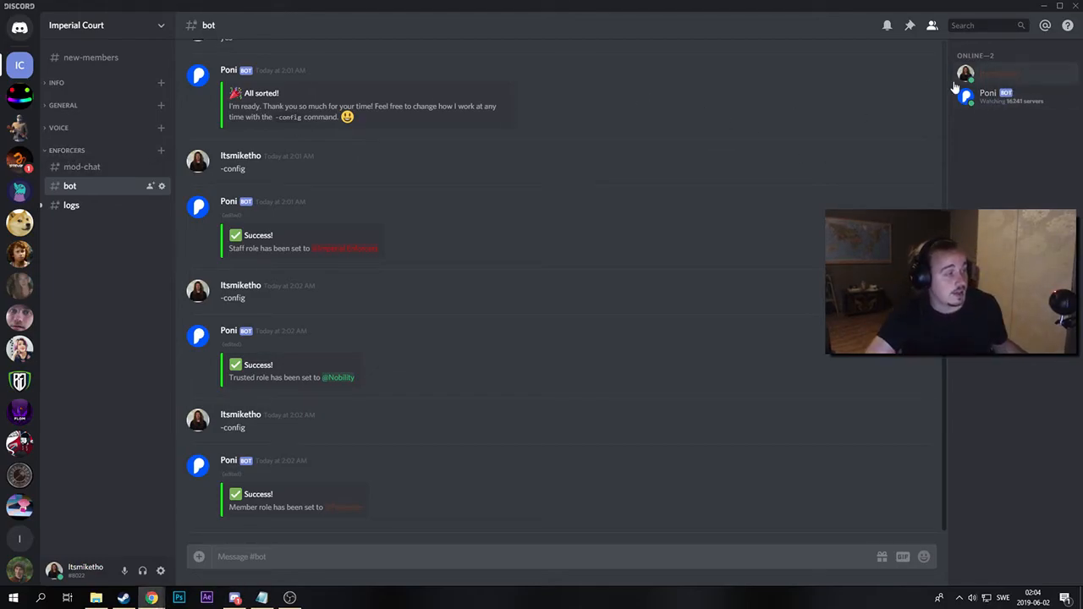
Give the server owner the LIVE role from the member list and remove it again.
right_click(990, 76)
mouse_move(946, 178)
click(869, 191)
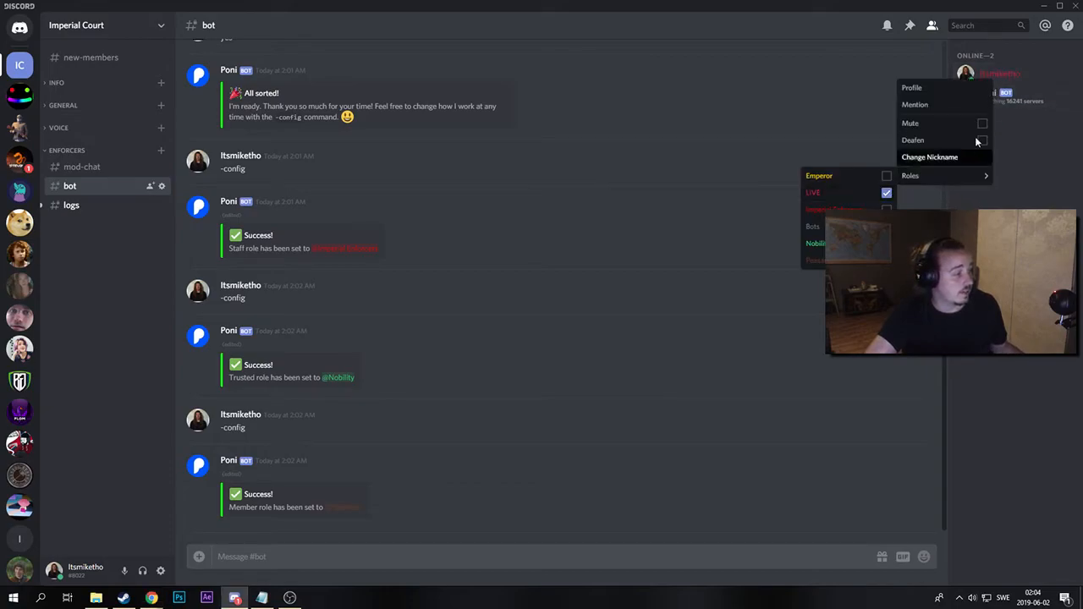
click(876, 193)
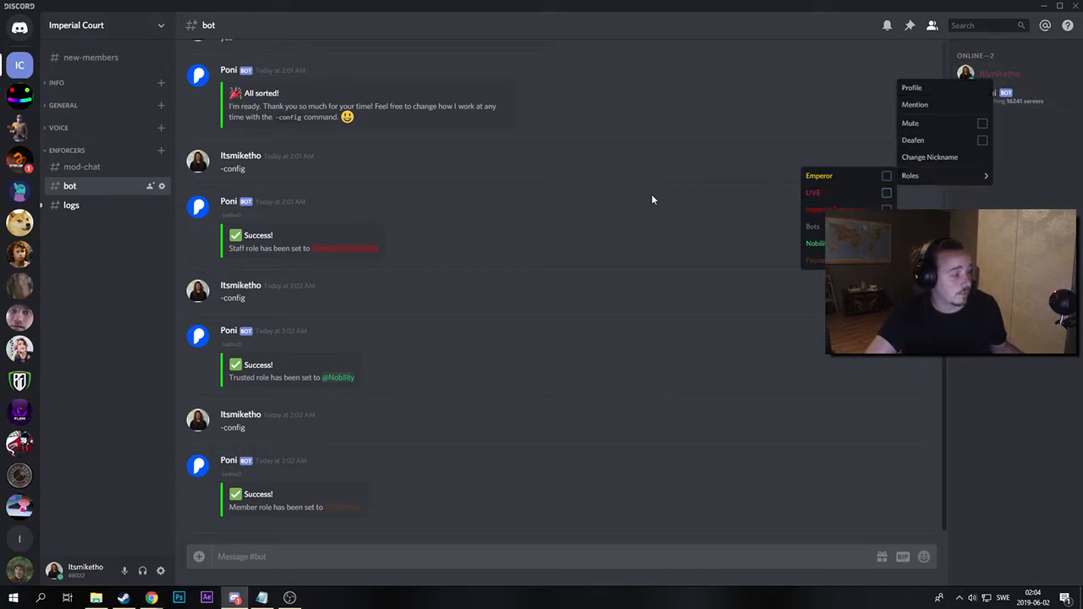
Set the LIVE role to display its members separately from online members and save the role settings.
right_click(19, 65)
mouse_move(80, 147)
click(138, 199)
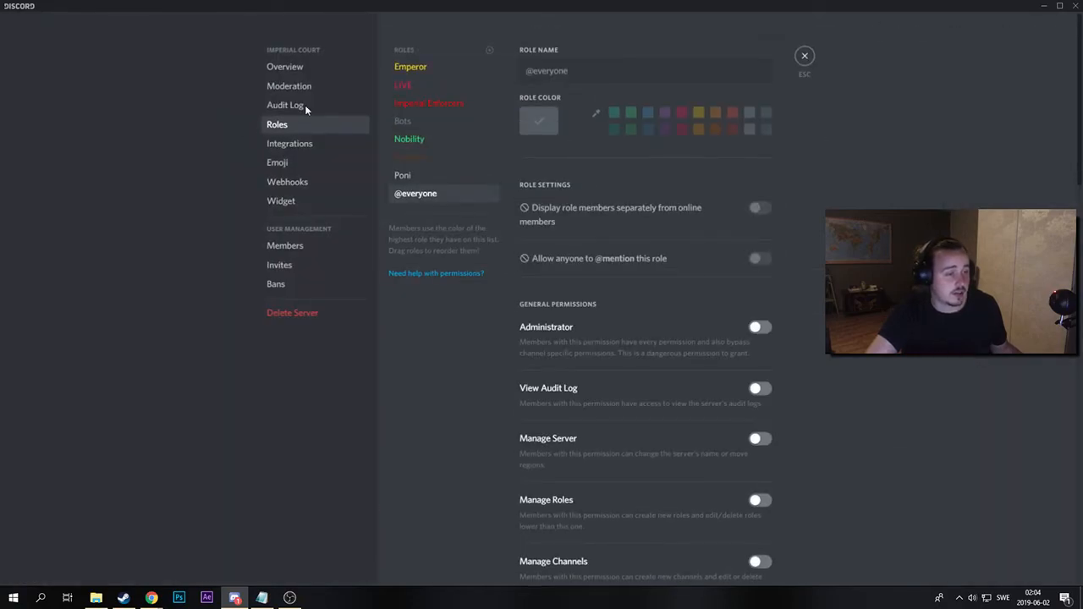
click(448, 86)
click(760, 208)
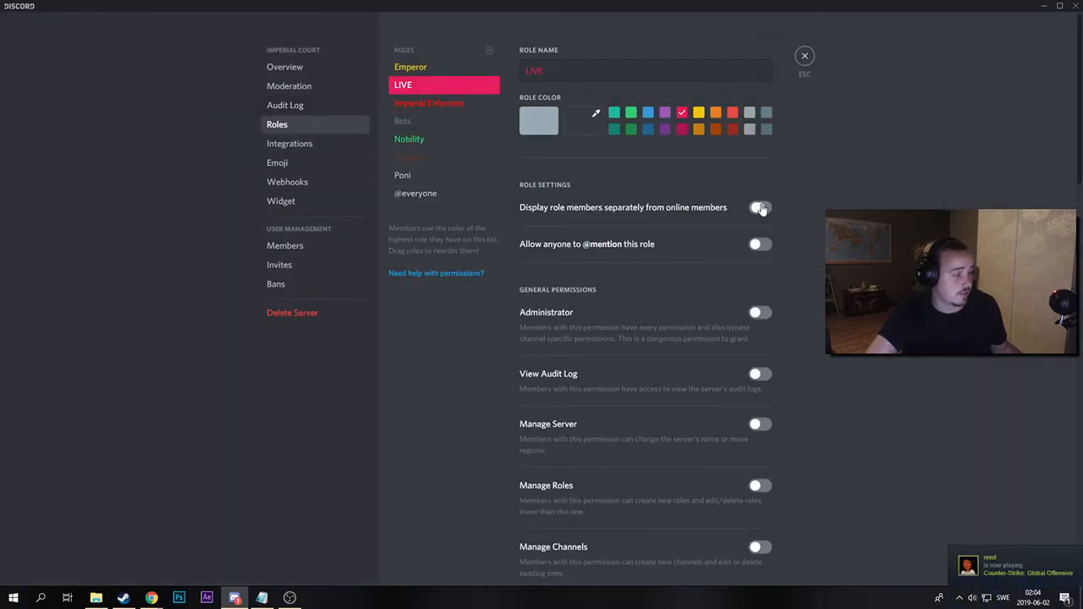
click(746, 561)
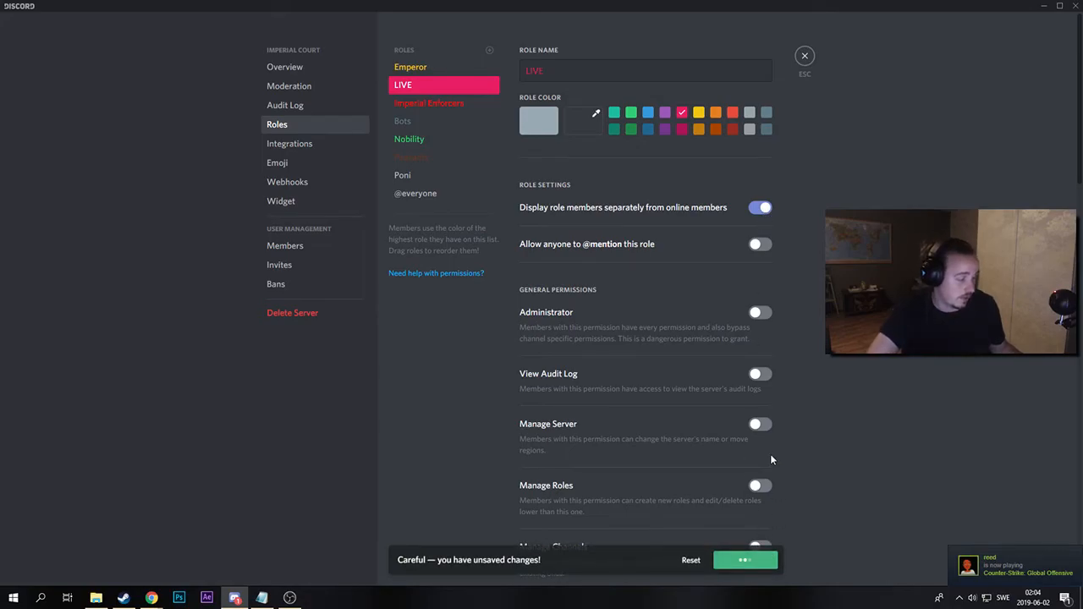
click(804, 56)
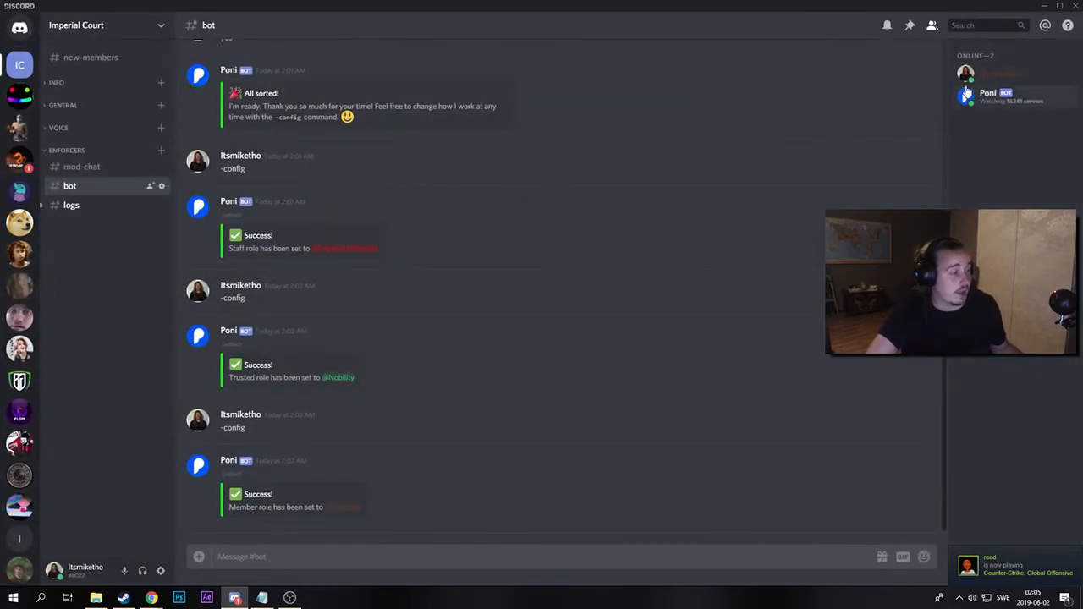
Test the separate LIVE group by assigning the LIVE role to the server owner and taking it away again.
right_click(1029, 74)
mouse_move(948, 166)
click(888, 178)
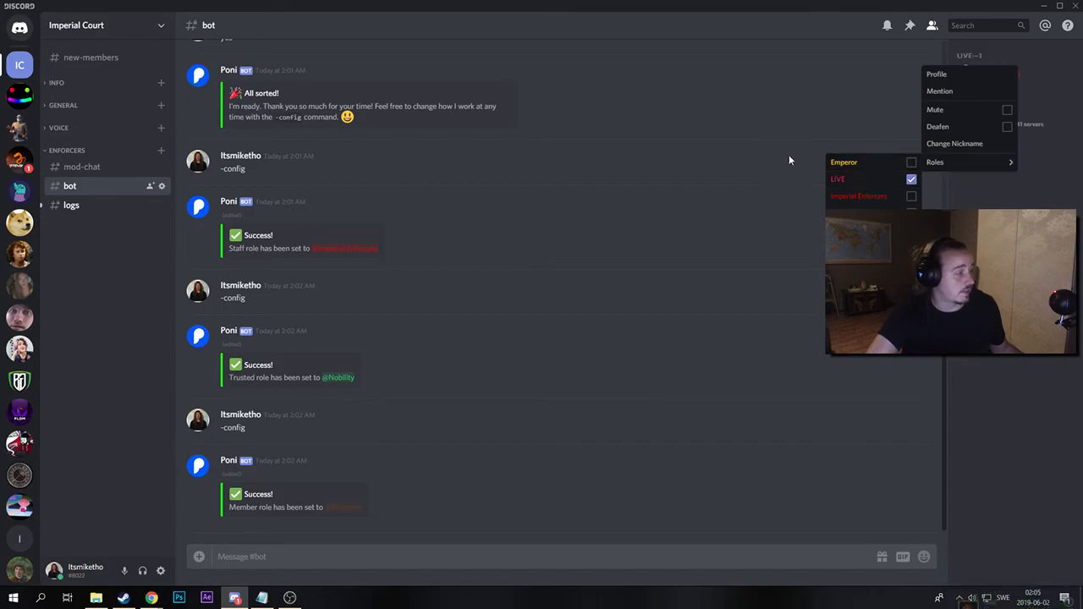
click(793, 154)
right_click(1001, 79)
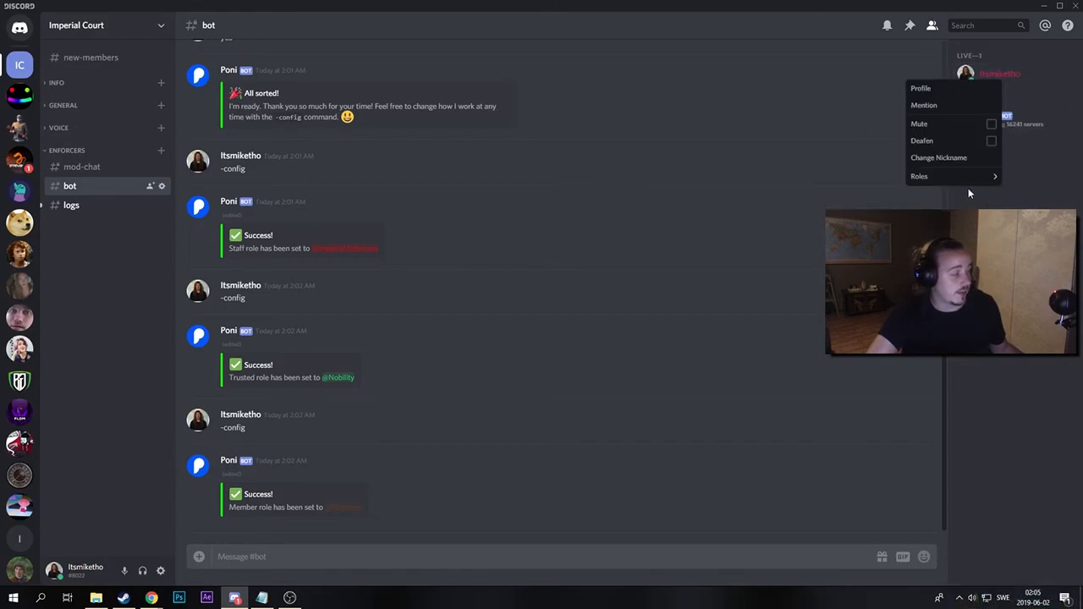
mouse_move(971, 178)
click(895, 194)
click(593, 232)
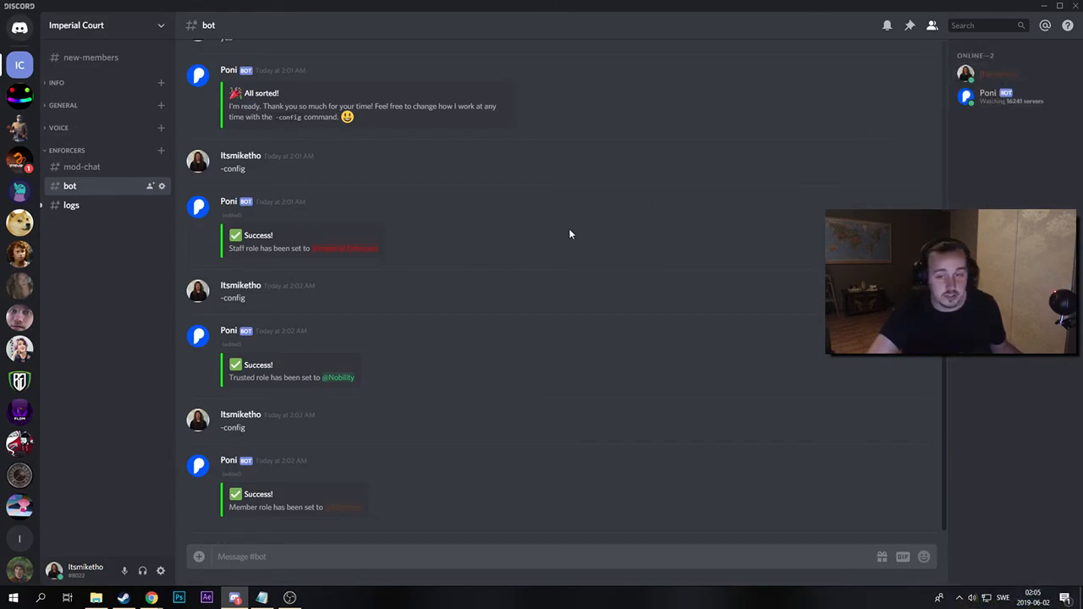
Switch to the browser, examine the example member list screenshot with its role groups, and close that window.
key(alt+Tab)
drag(316, 226, 425, 9)
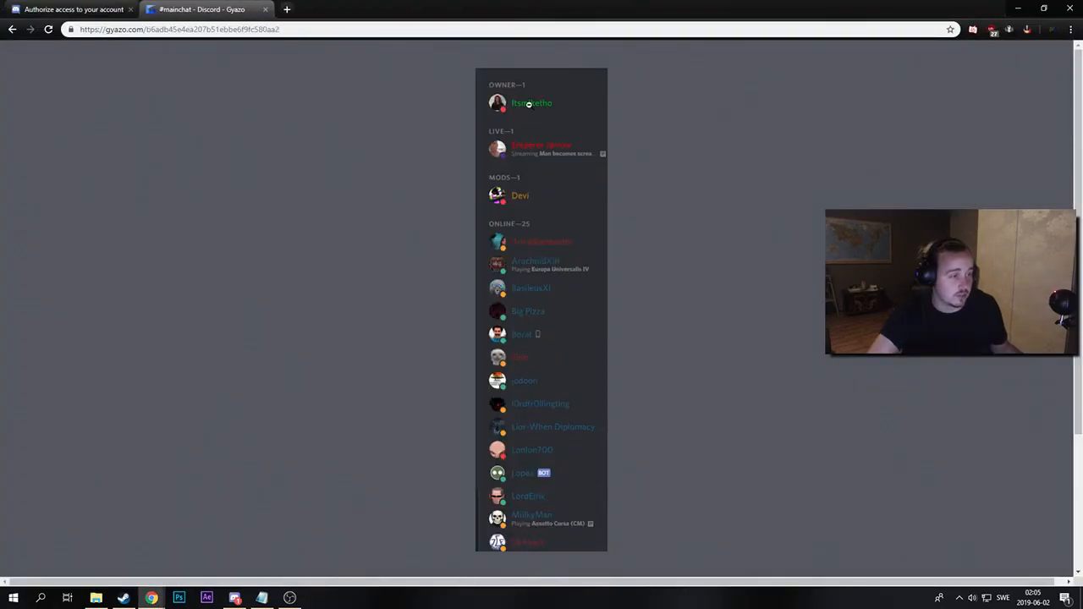
click(525, 149)
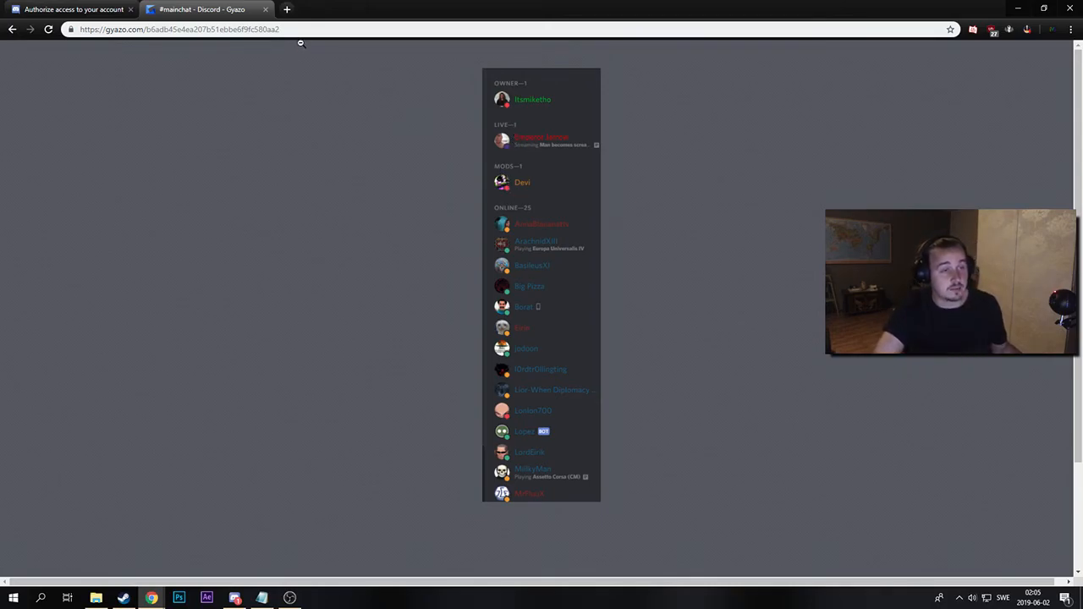
click(1068, 9)
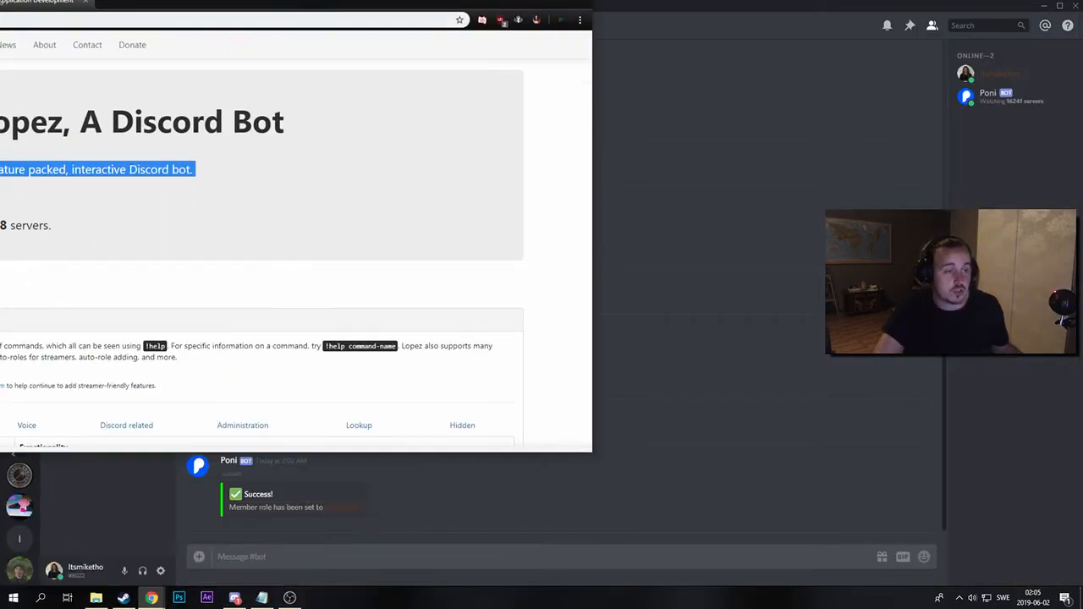
Add the Lopez bot from its jmtk.co page to the Imperial Court server, authorize it and pass the robot check.
mouse_move(338, 4)
mouse_down()
mouse_move(339, 177)
mouse_move(347, 2)
mouse_up()
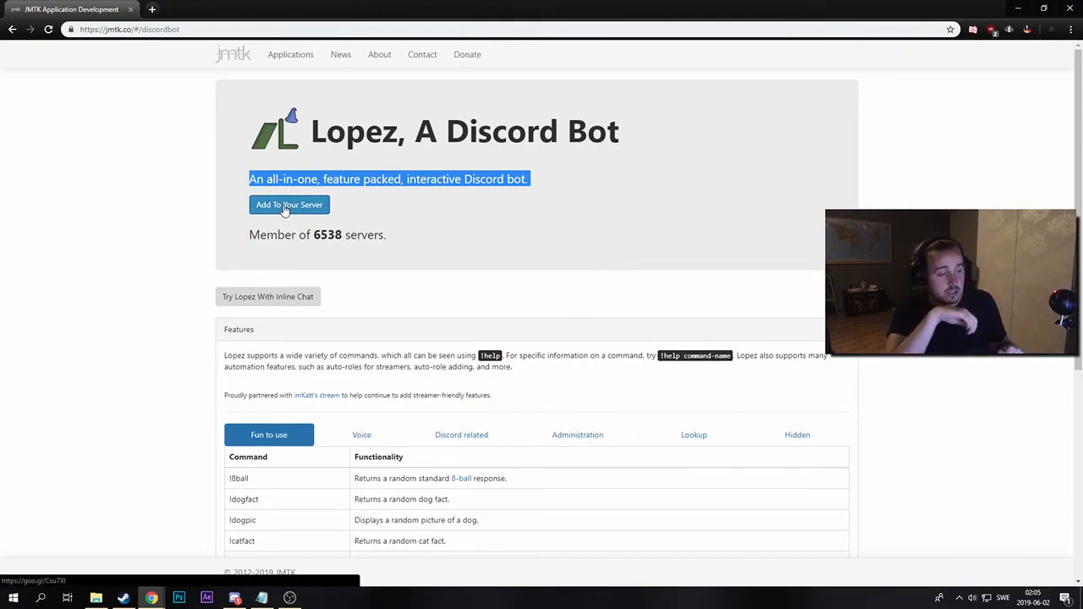
click(286, 207)
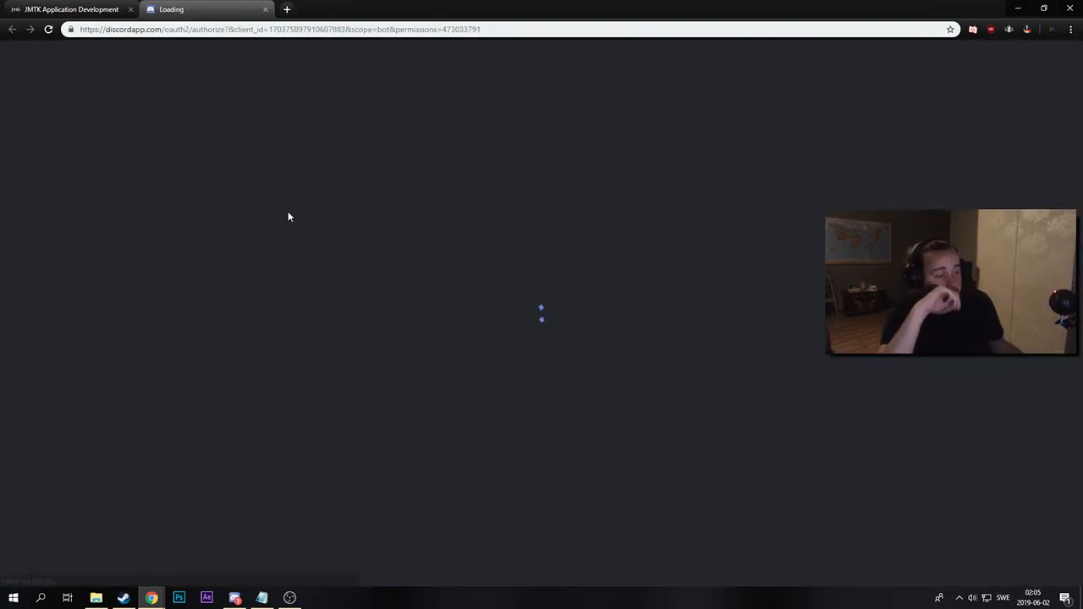
click(518, 269)
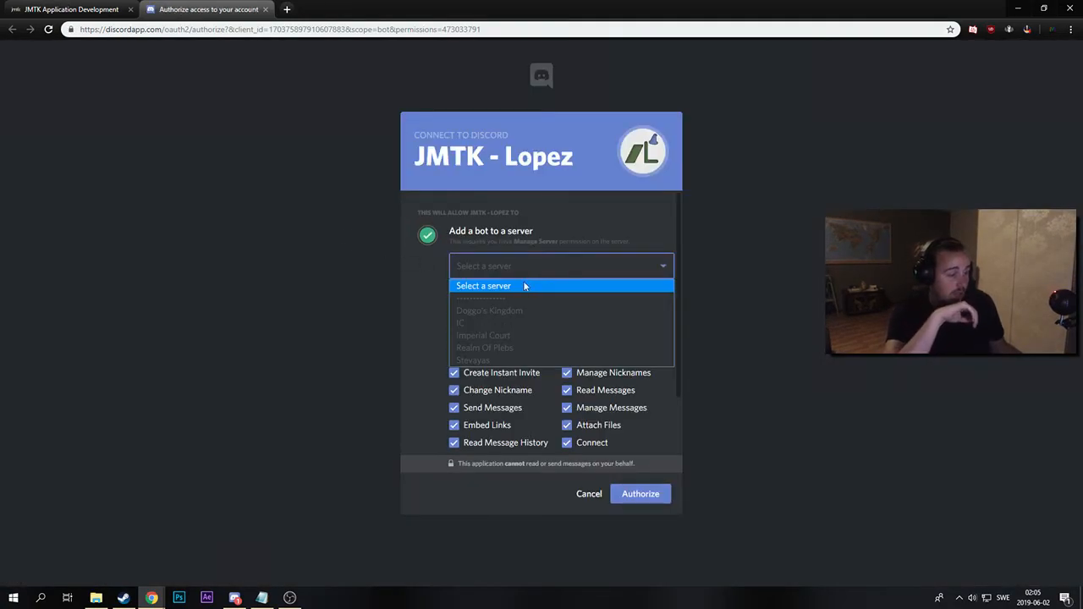
click(498, 335)
click(646, 498)
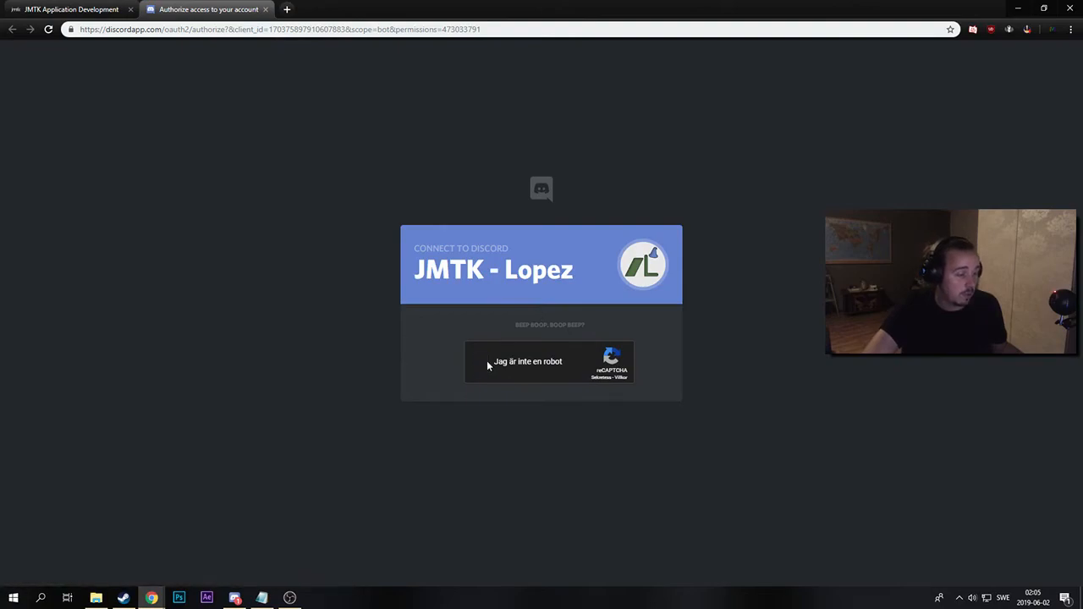
click(482, 361)
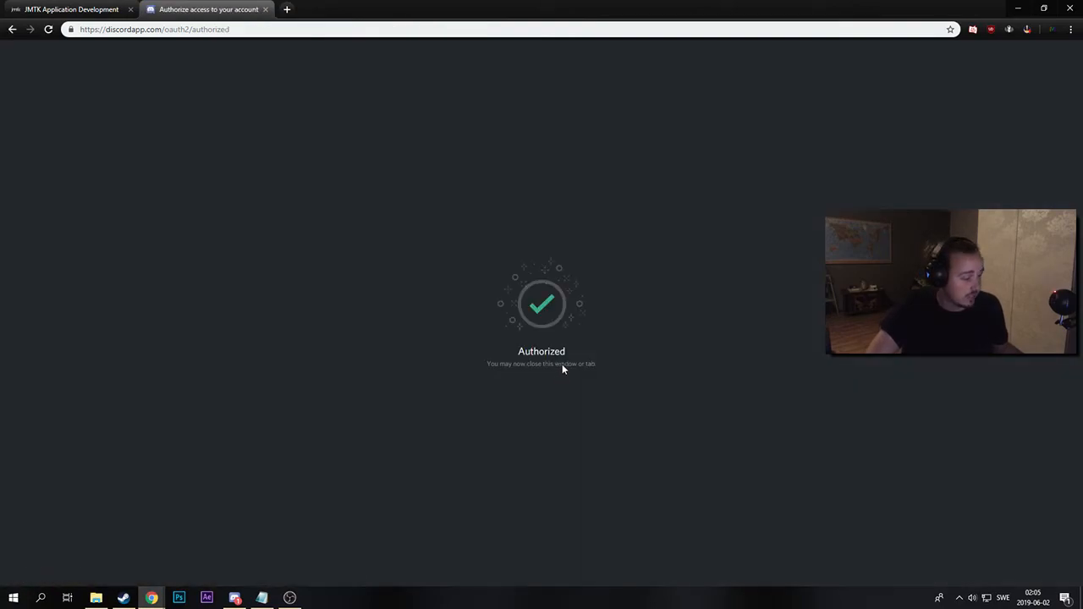
Switch back to Discord and assign the Bots role to both Lopez and Poni in the member list.
click(234, 598)
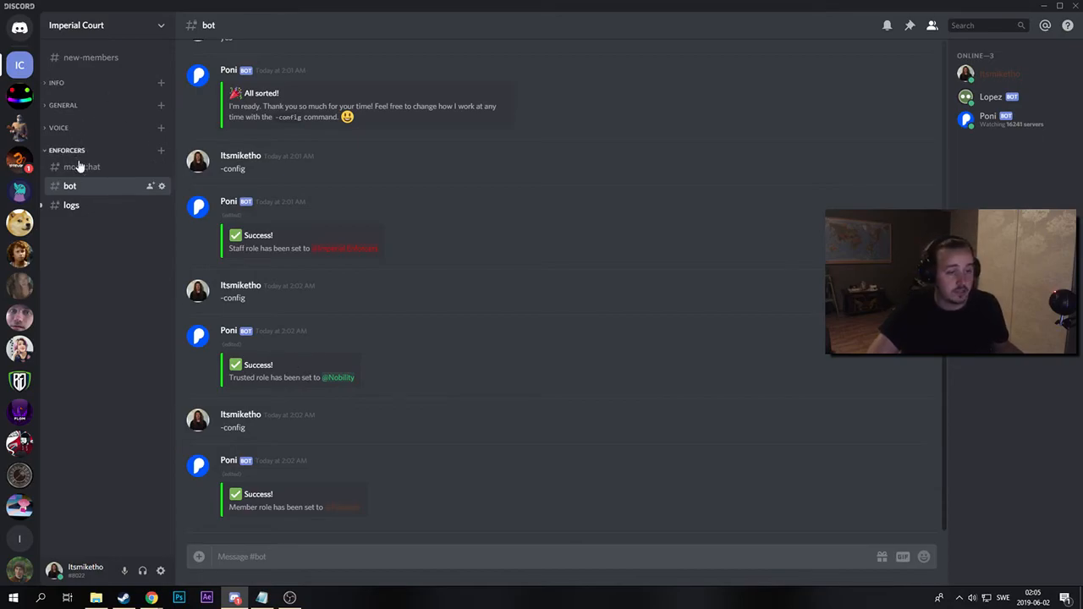
right_click(1013, 101)
mouse_move(965, 317)
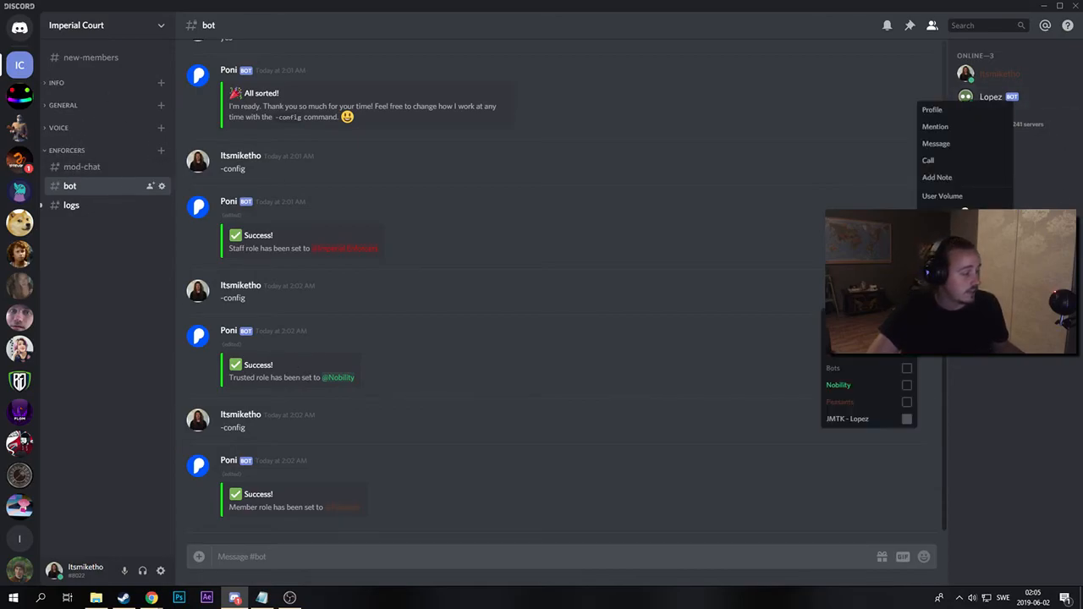
click(880, 371)
right_click(1029, 147)
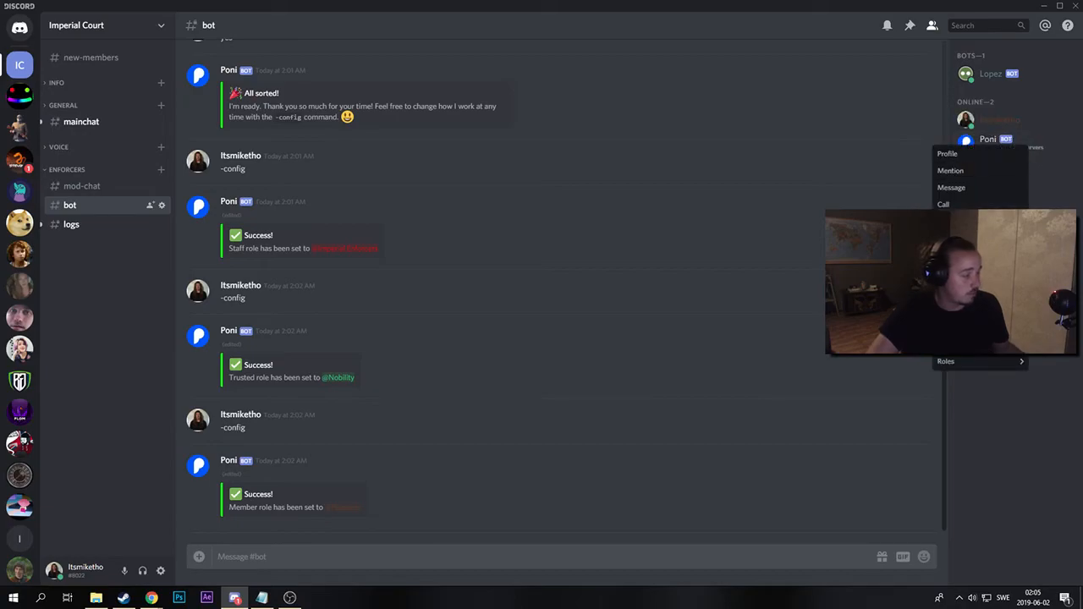
mouse_move(936, 365)
click(875, 411)
click(697, 334)
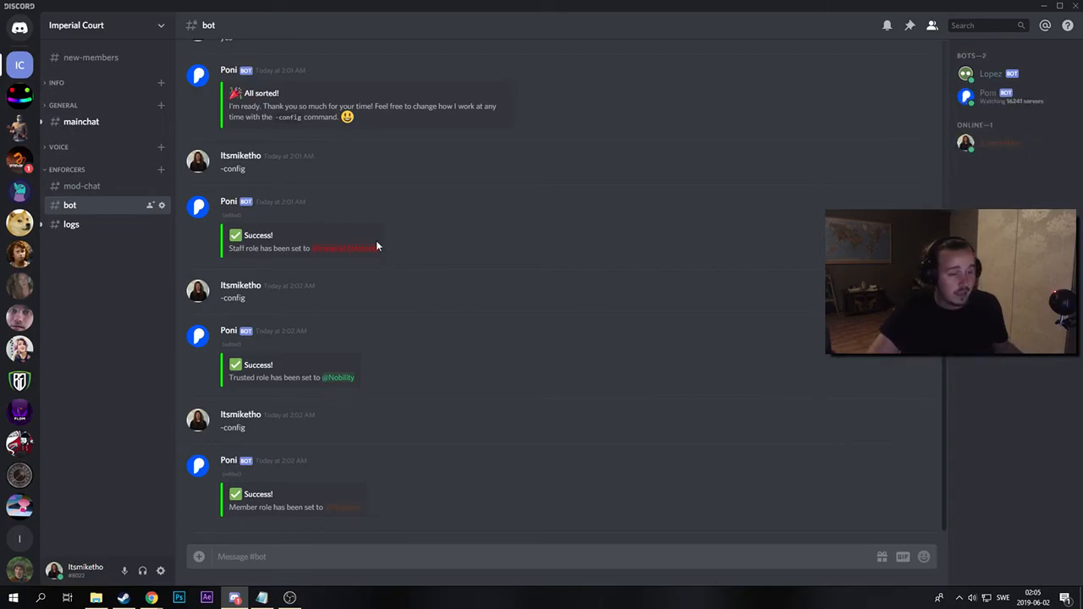
Send the !serverprefs command in the bot channel and open the preferences portal link from Lopez's reply.
click(349, 549)
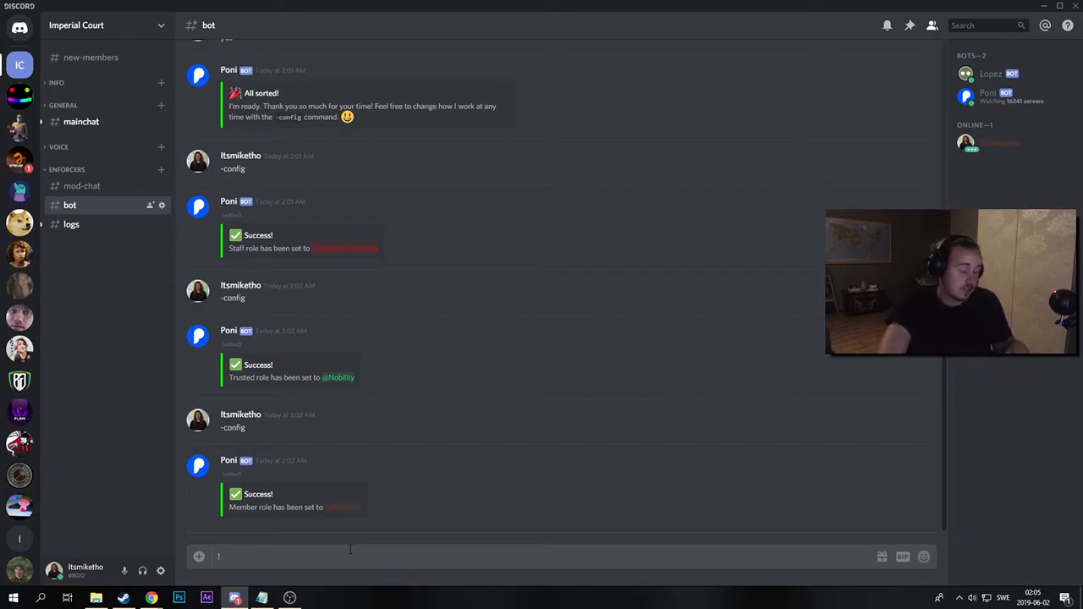
text(!serve)
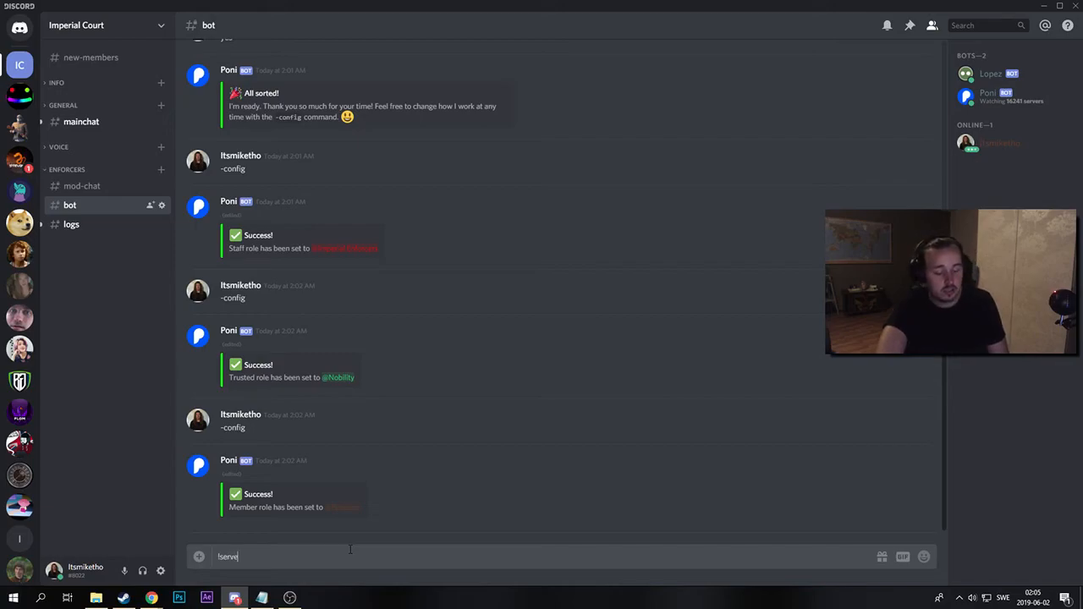
text(rprefs)
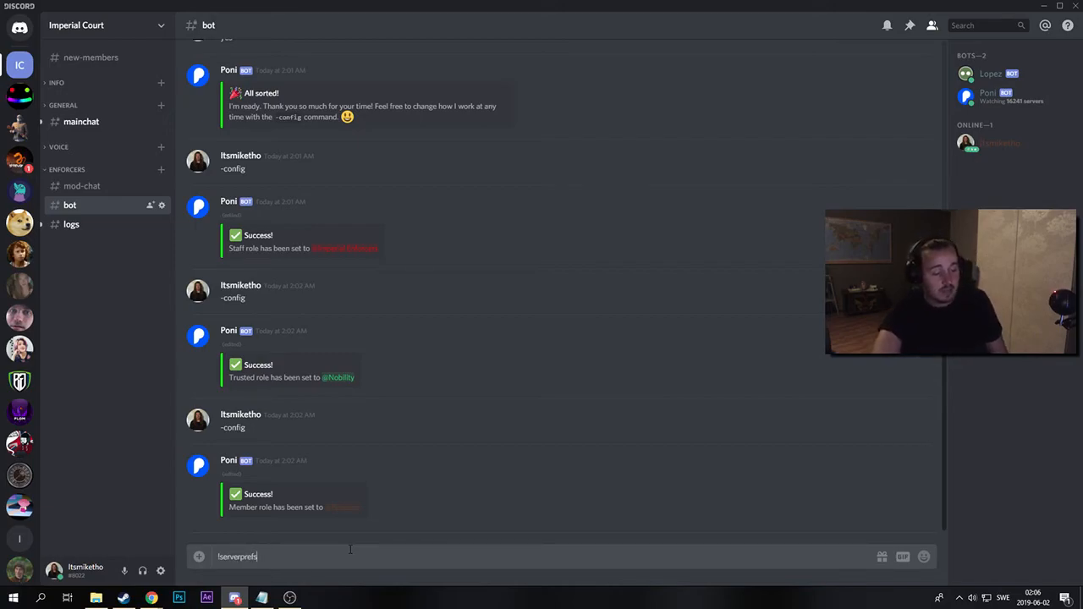
key(Return)
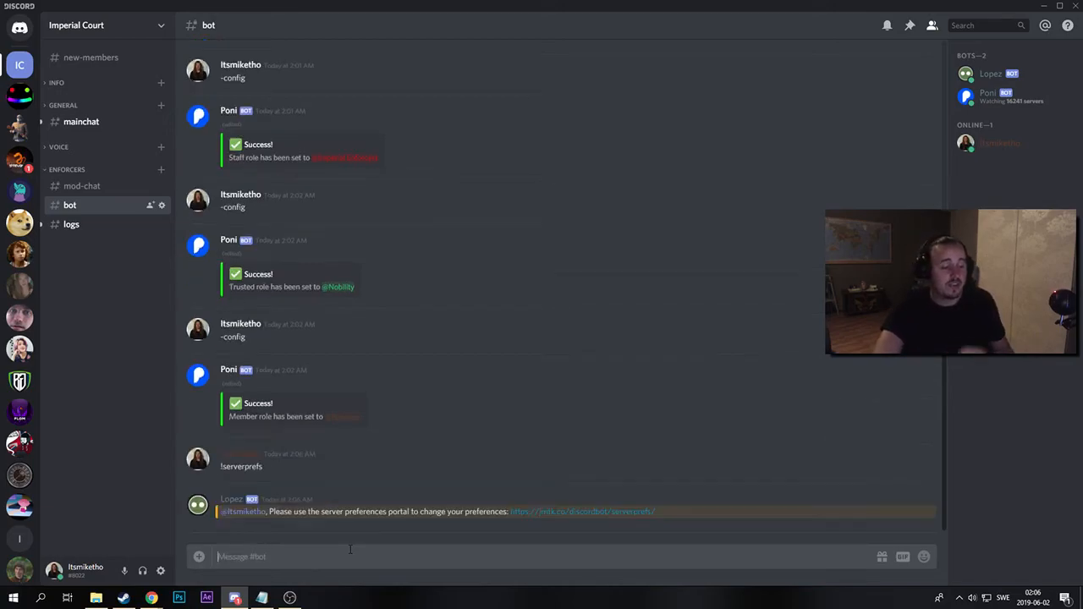
click(536, 513)
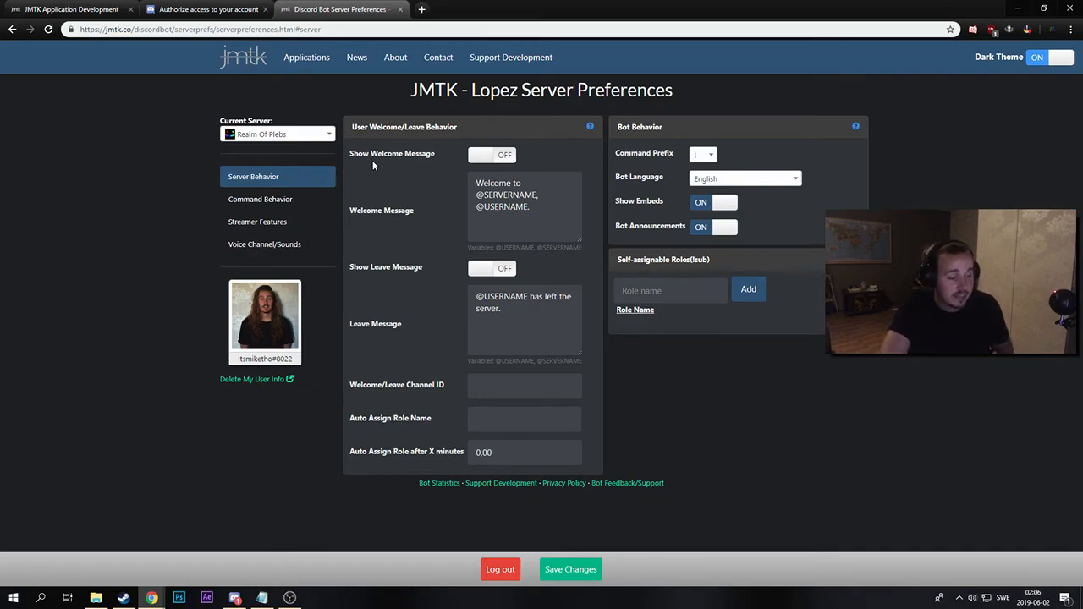
Open the streamer features in the Lopez server preferences and review the Streaming as Group role name.
click(304, 225)
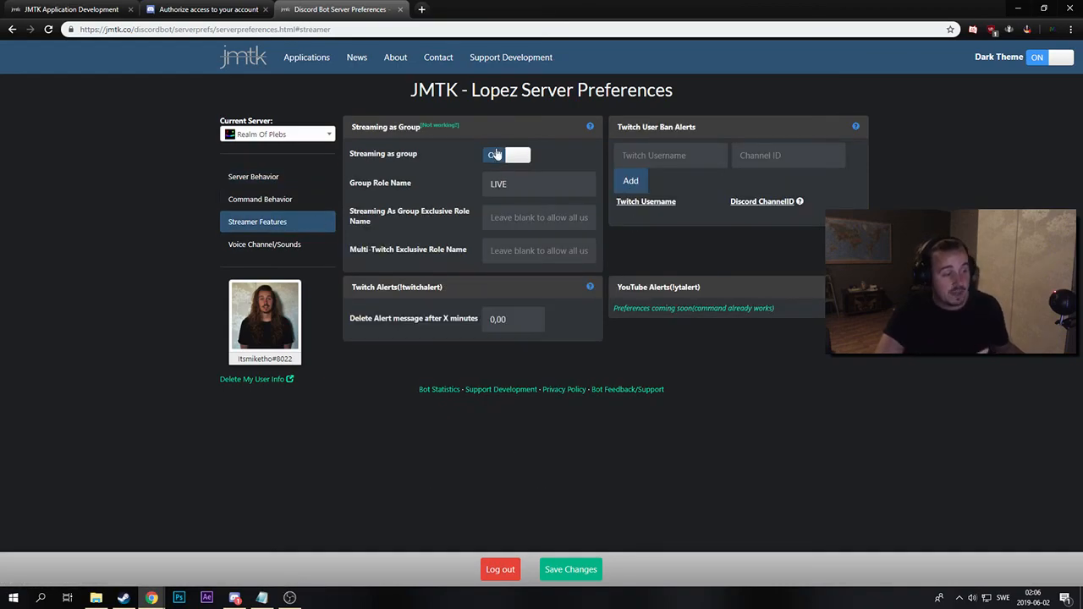
double_click(508, 183)
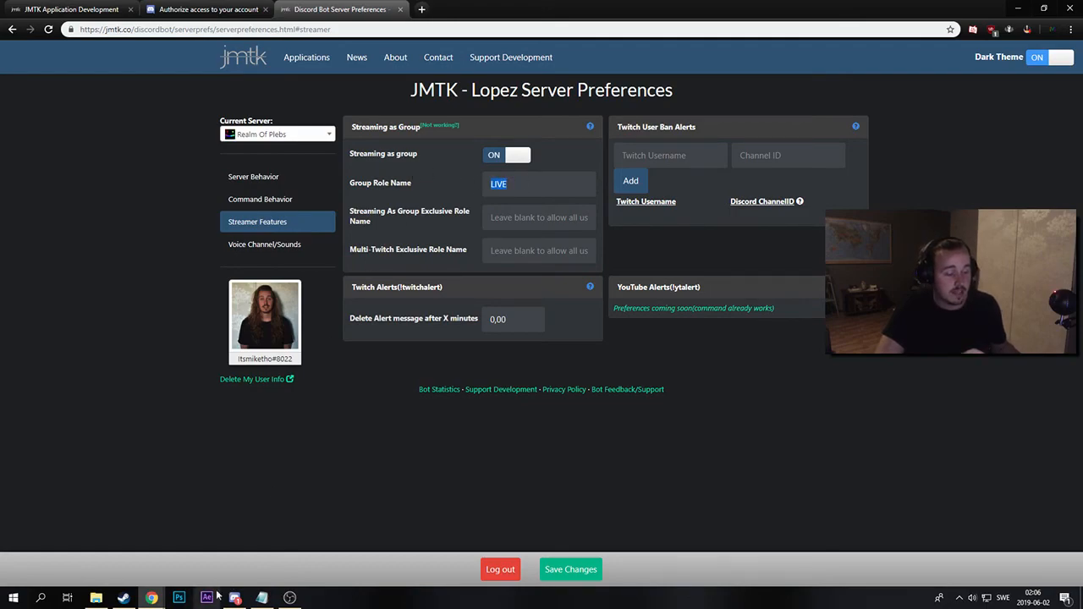
click(518, 182)
click(508, 187)
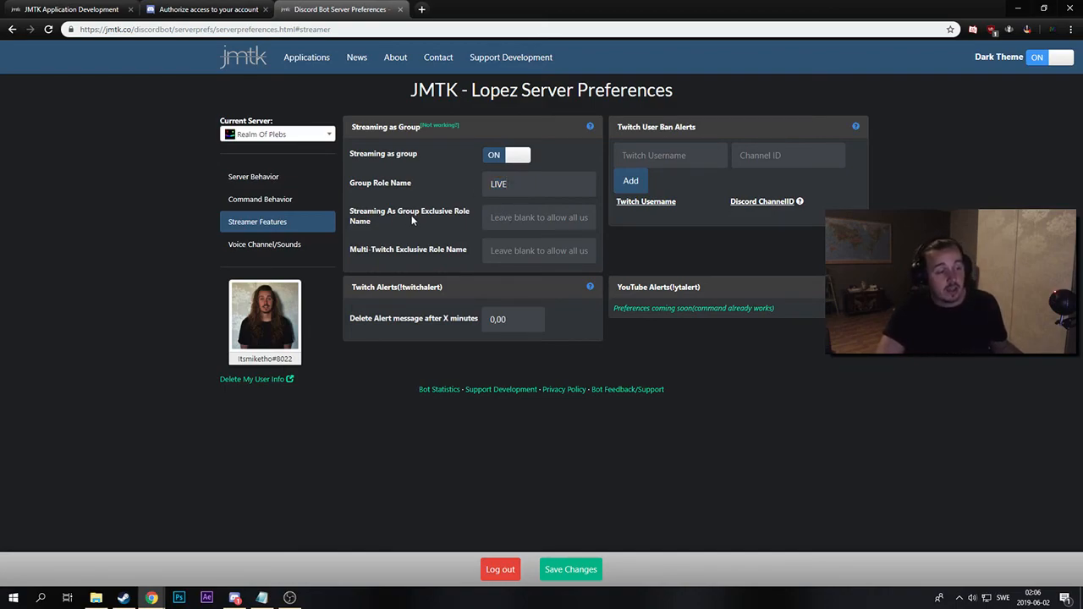
Try Streamers as the Streaming As Group exclusive role name, clear the field and save the preferences.
mouse_move(411, 217)
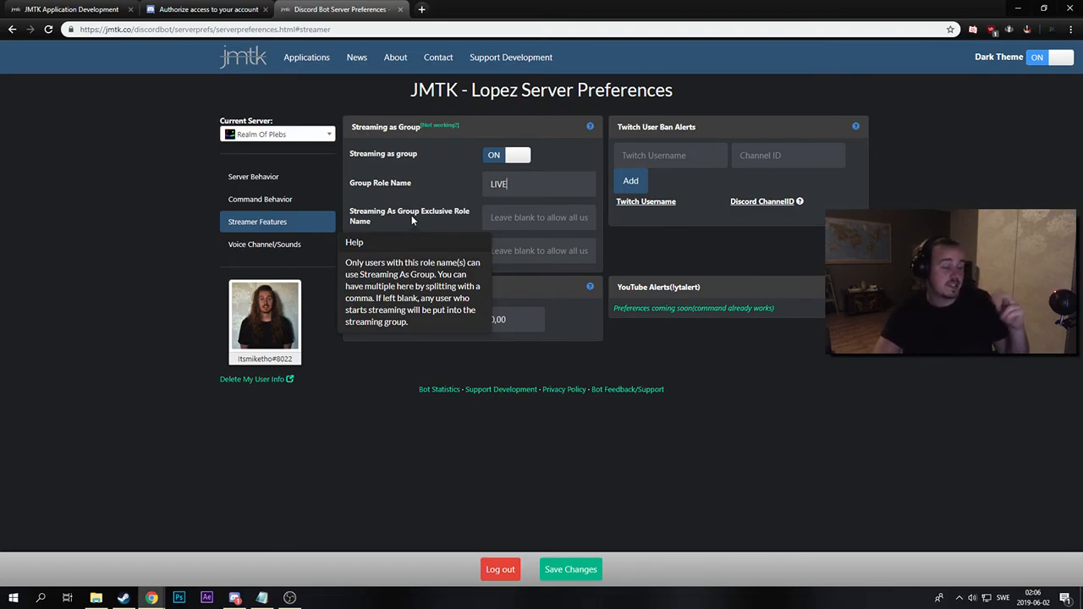
click(535, 218)
click(538, 243)
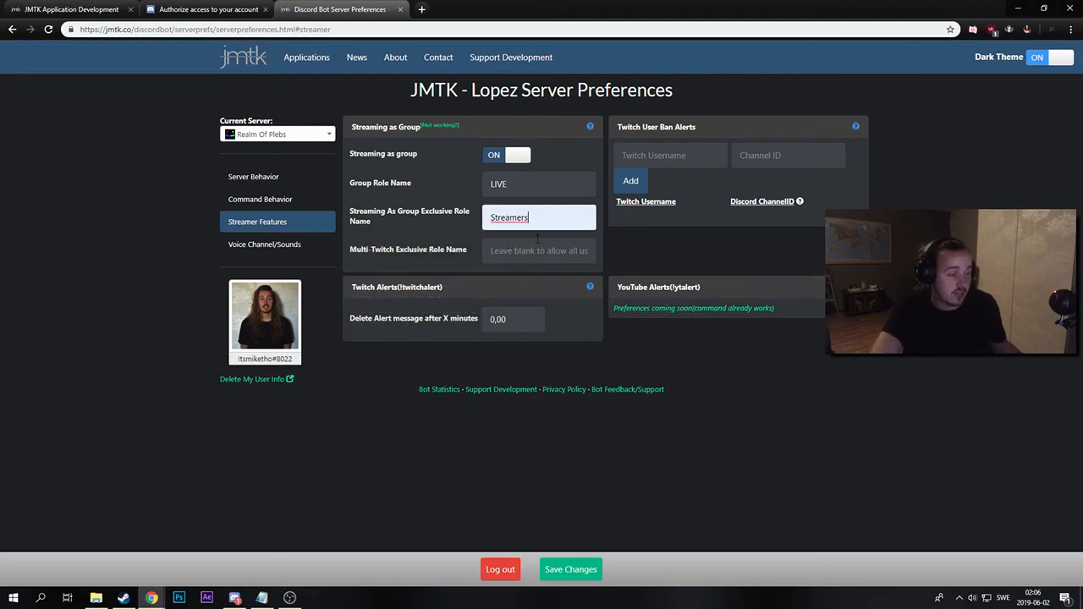
drag(536, 220, 414, 227)
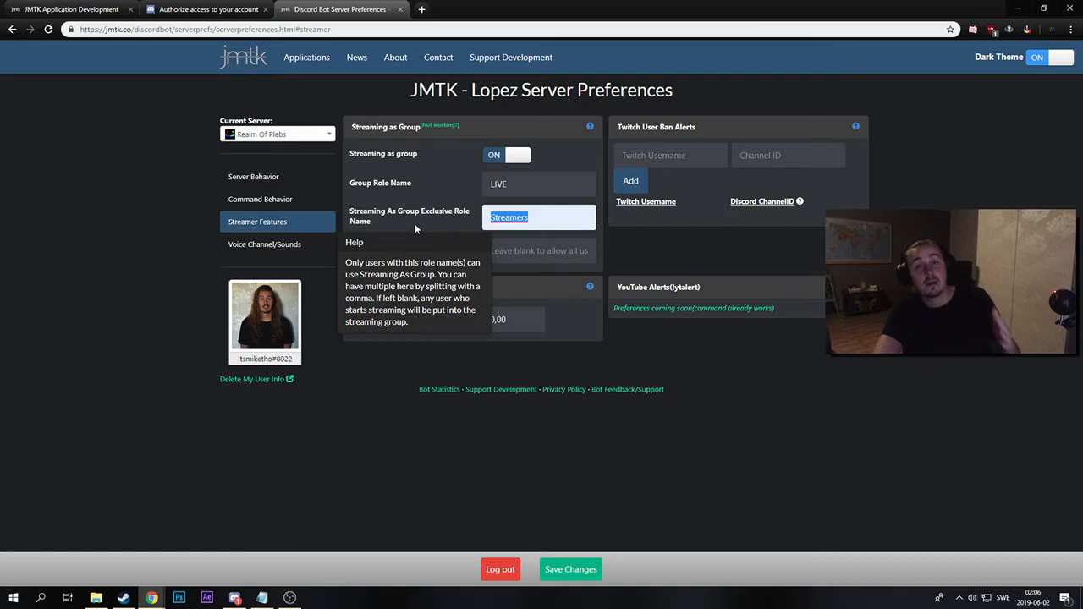
key(BackSpace)
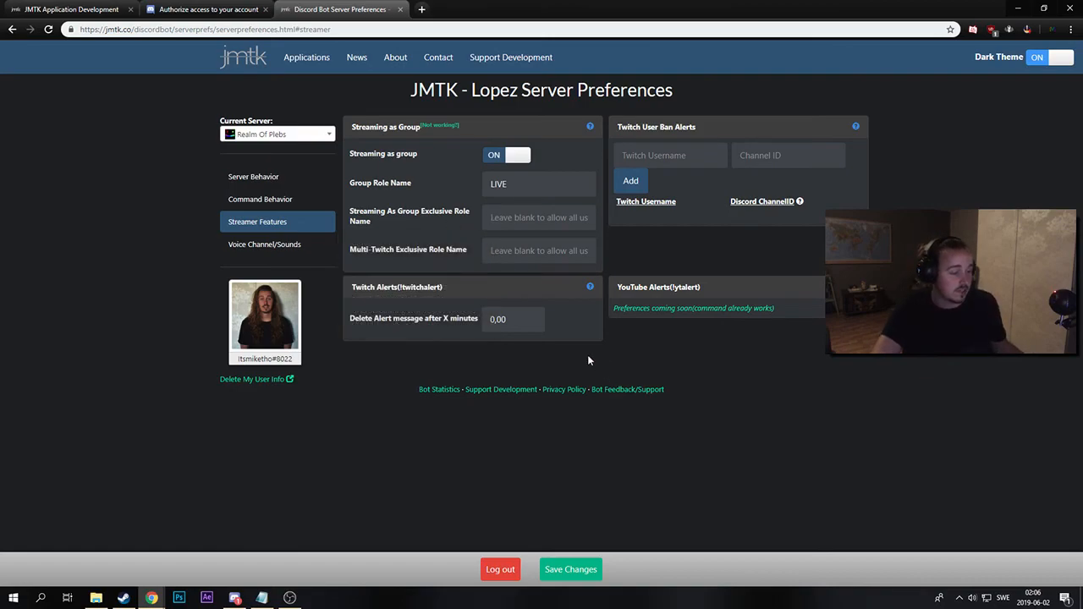
click(574, 575)
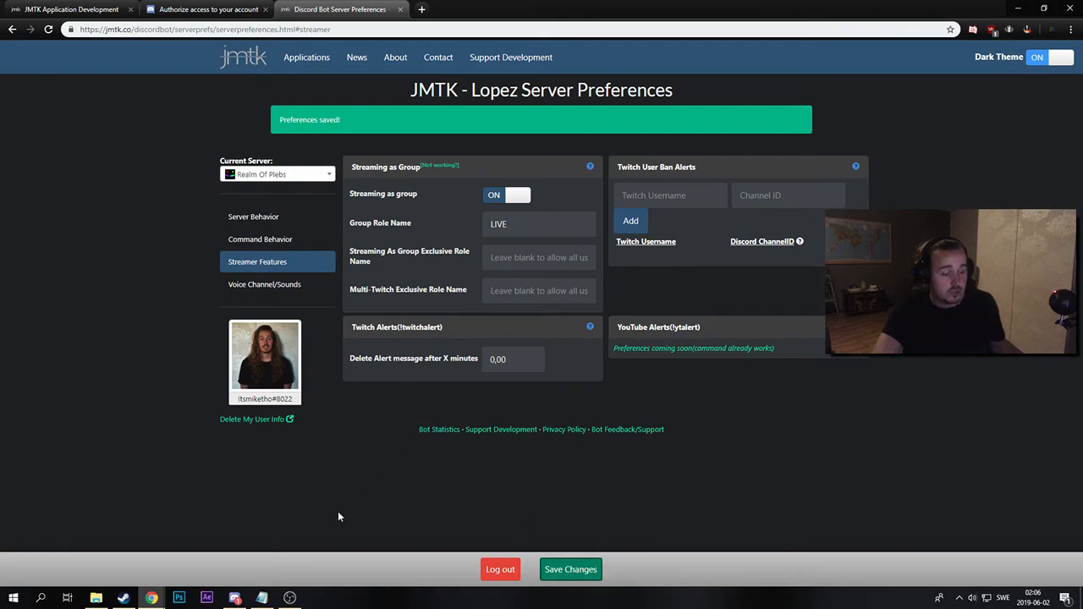
Return to Discord, open the mainchat channel and read Lopez's introduction message about its commands.
click(237, 599)
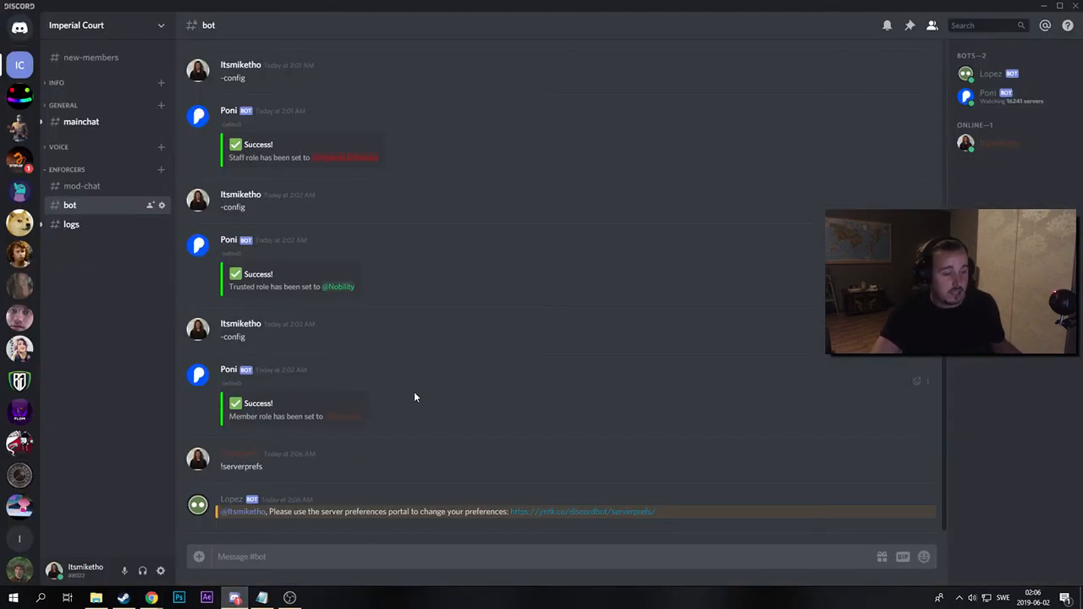
click(93, 122)
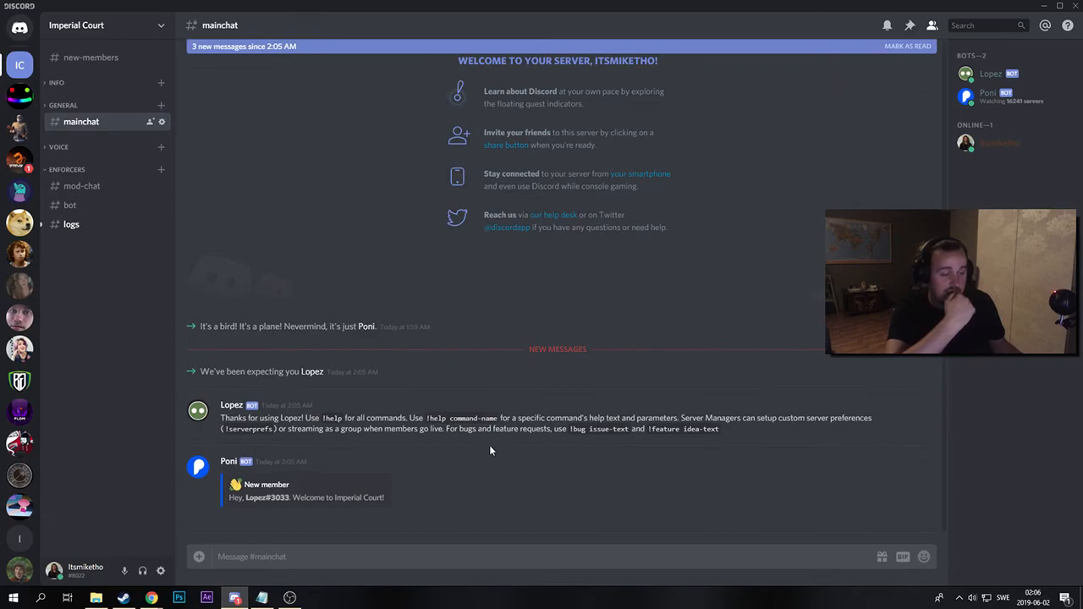
drag(323, 418, 561, 429)
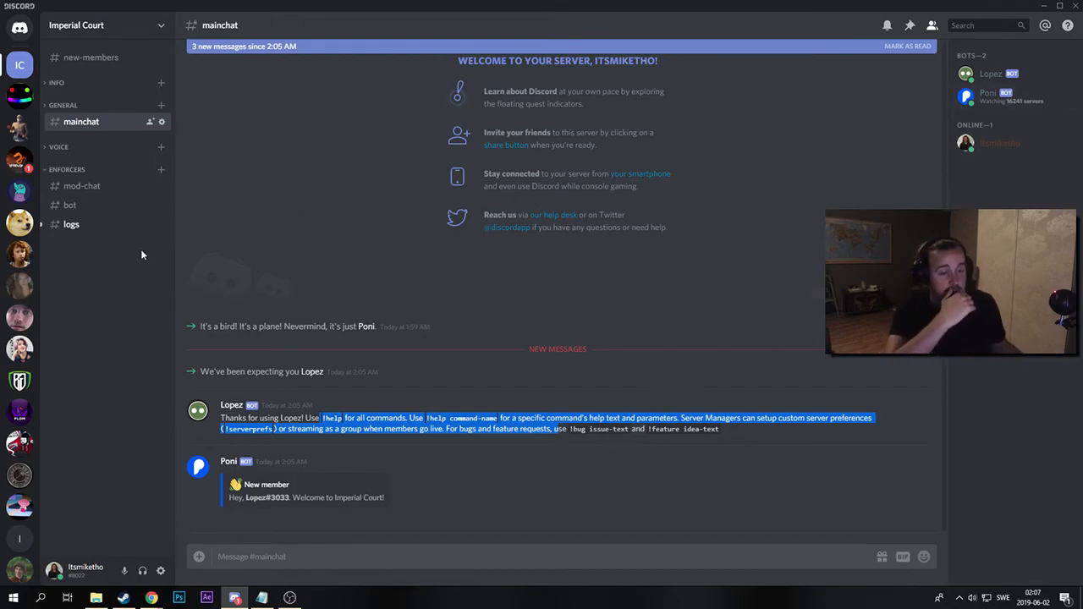
Read through Poni's warning, success and information entries in the logs channel, and collapse the Enforcers category.
click(71, 225)
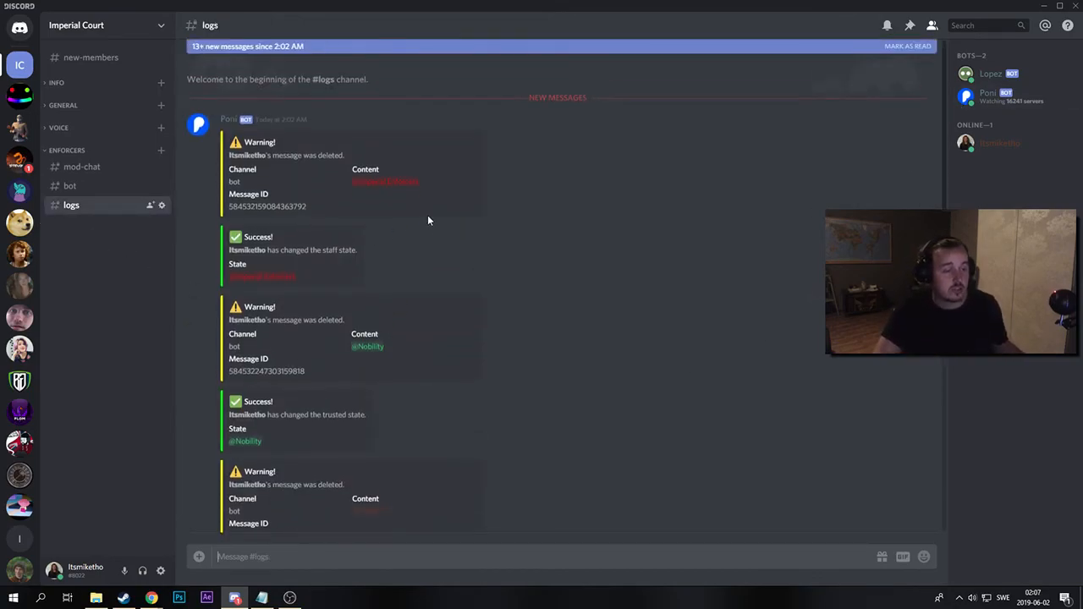
scroll(339, 160, down, 1)
drag(345, 99, 261, 91)
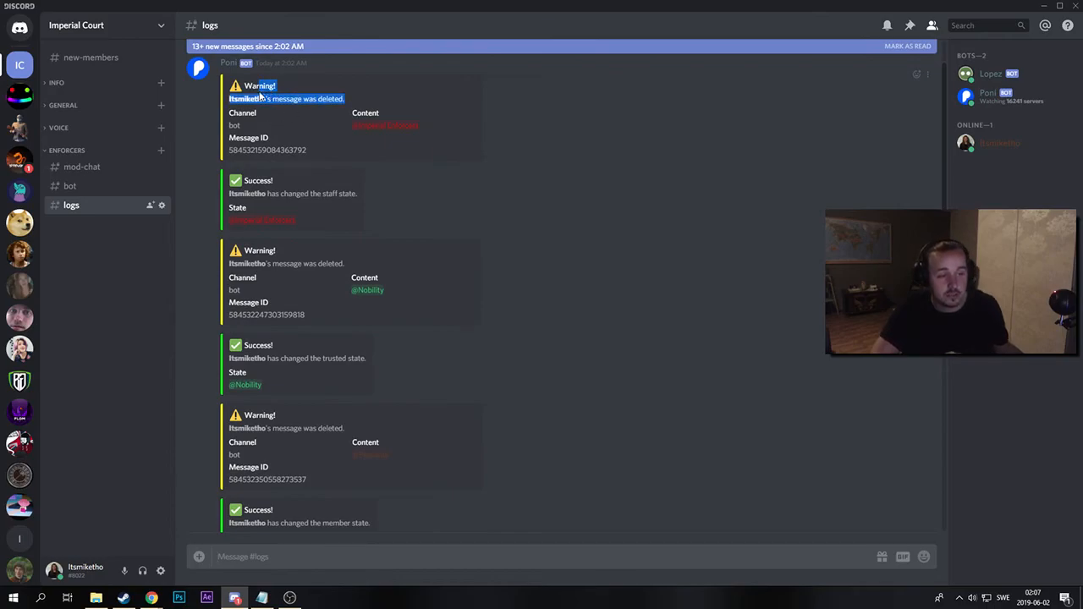
click(296, 108)
scroll(315, 129, down, 2)
scroll(436, 140, down, 10)
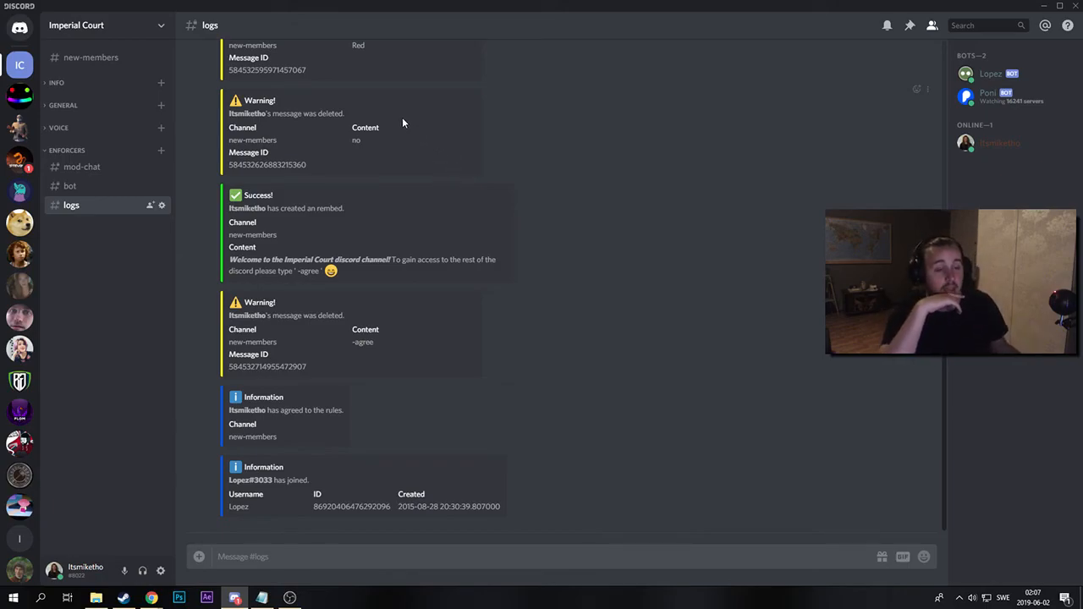
click(113, 150)
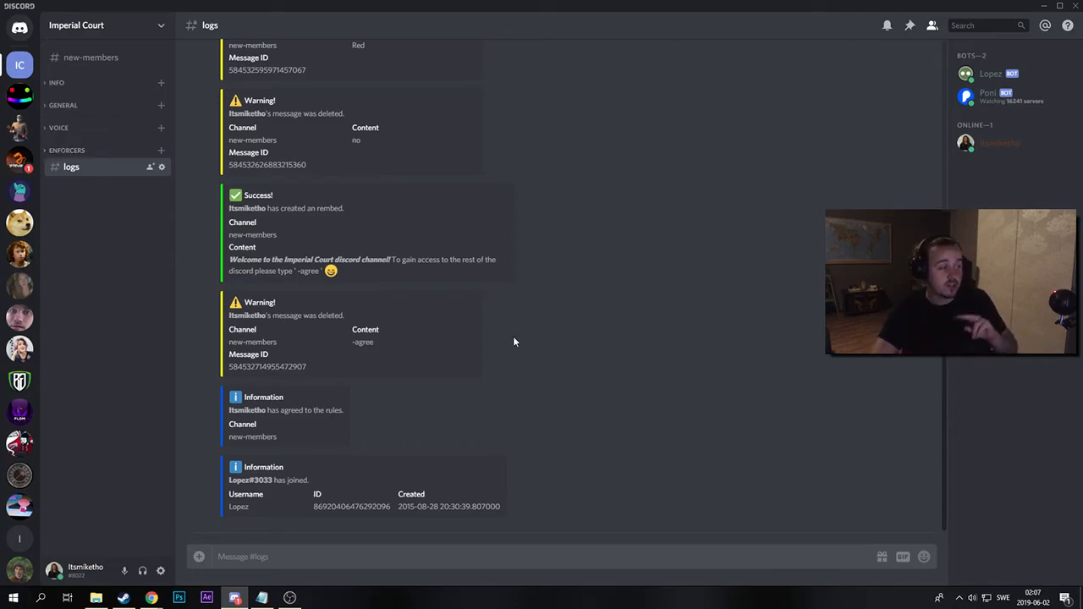
Delete Poni's error message about the member role from the new-members channel.
right_click(987, 142)
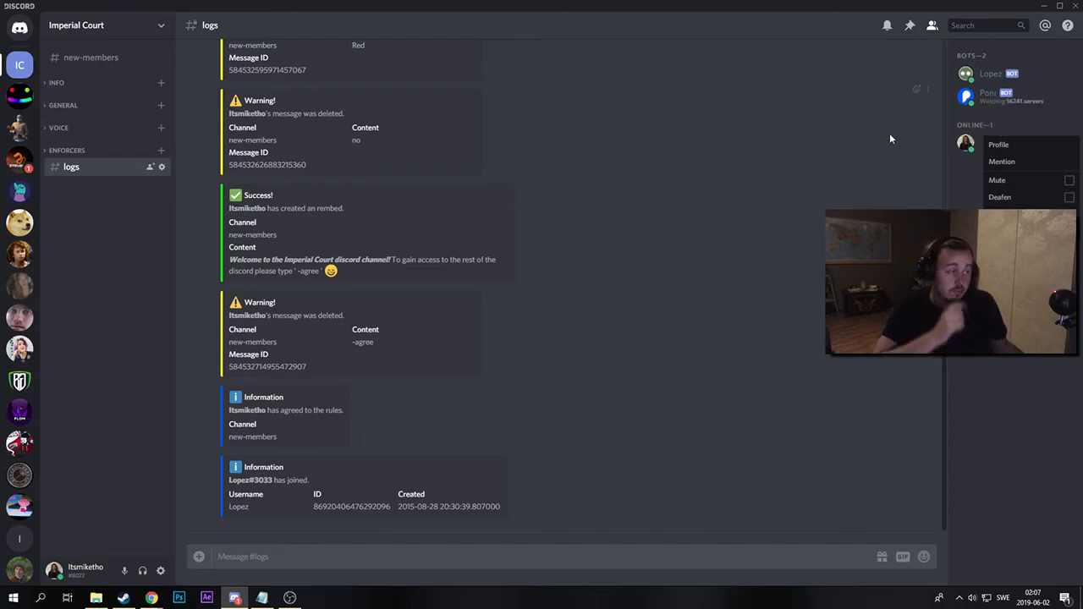
click(90, 57)
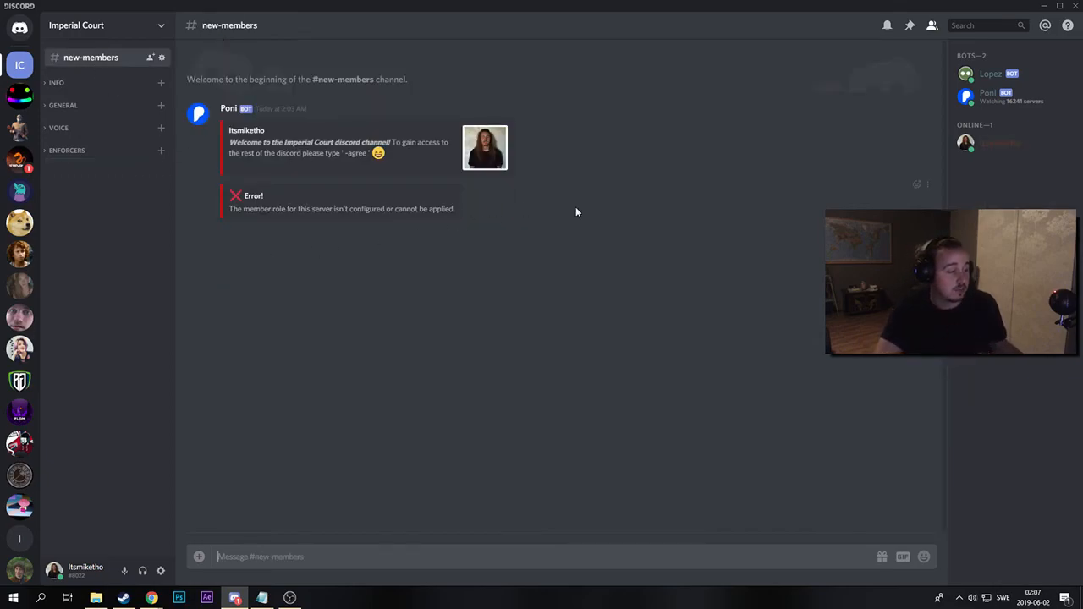
click(929, 186)
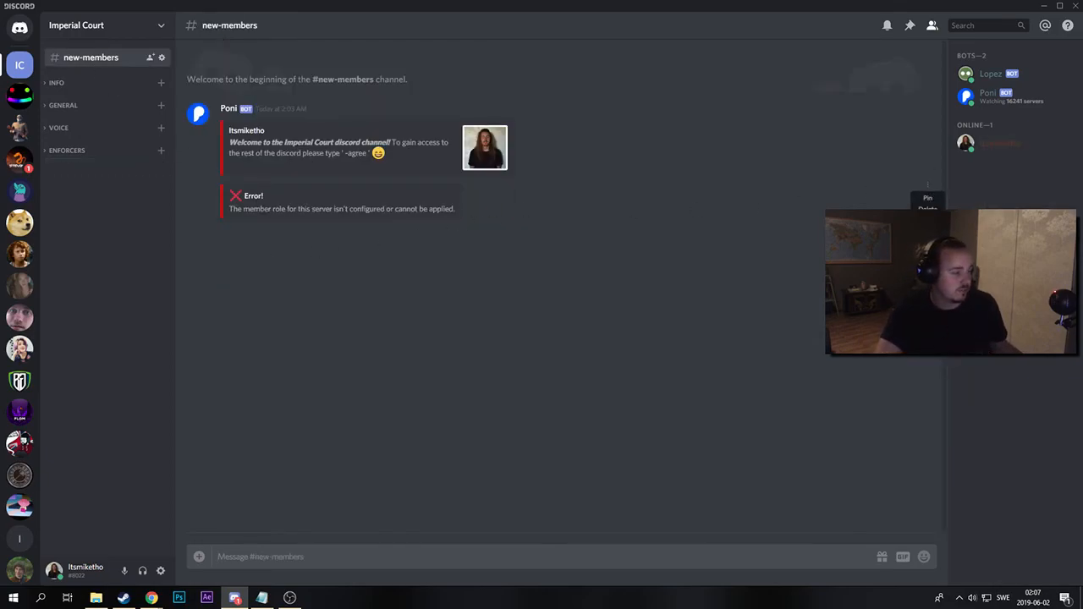
click(923, 203)
click(631, 343)
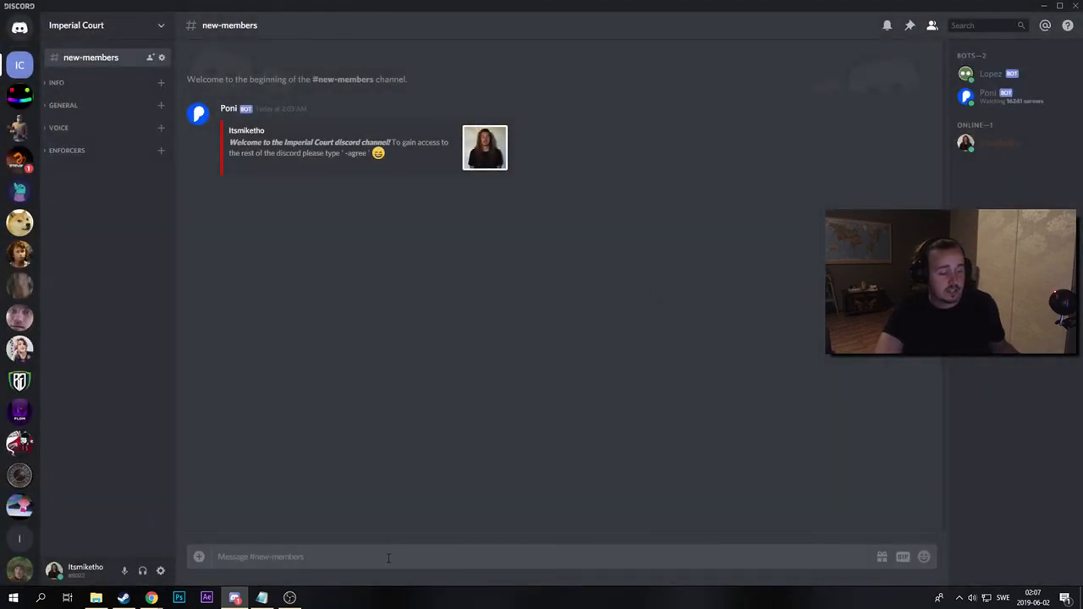
text(-agree)
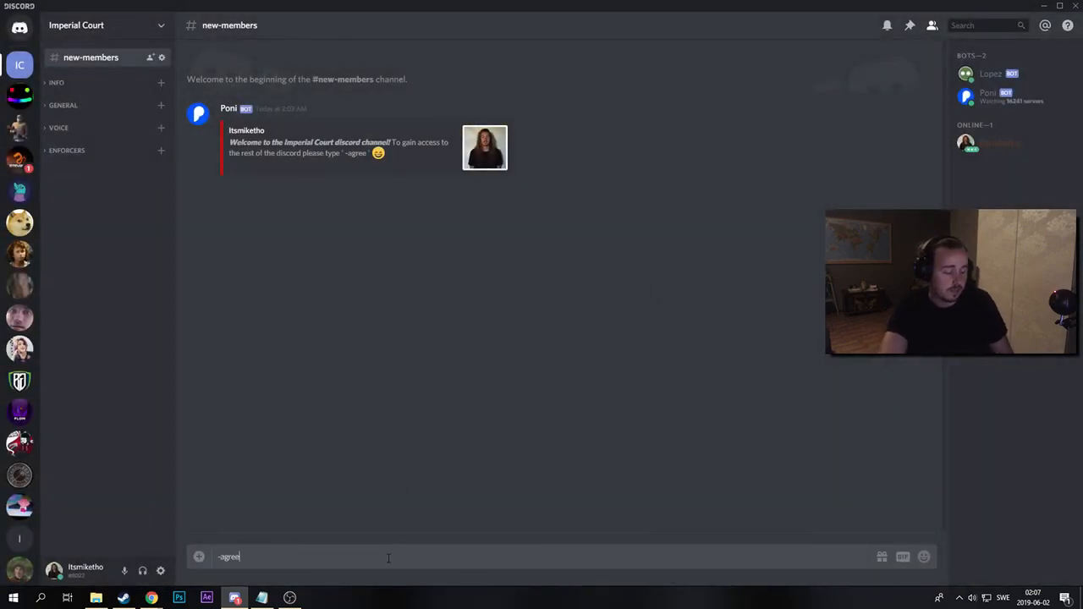
key(BackSpace)
key(BackSpace)
key(BackSpace)
key(BackSpace)
key(BackSpace)
right_click(1016, 141)
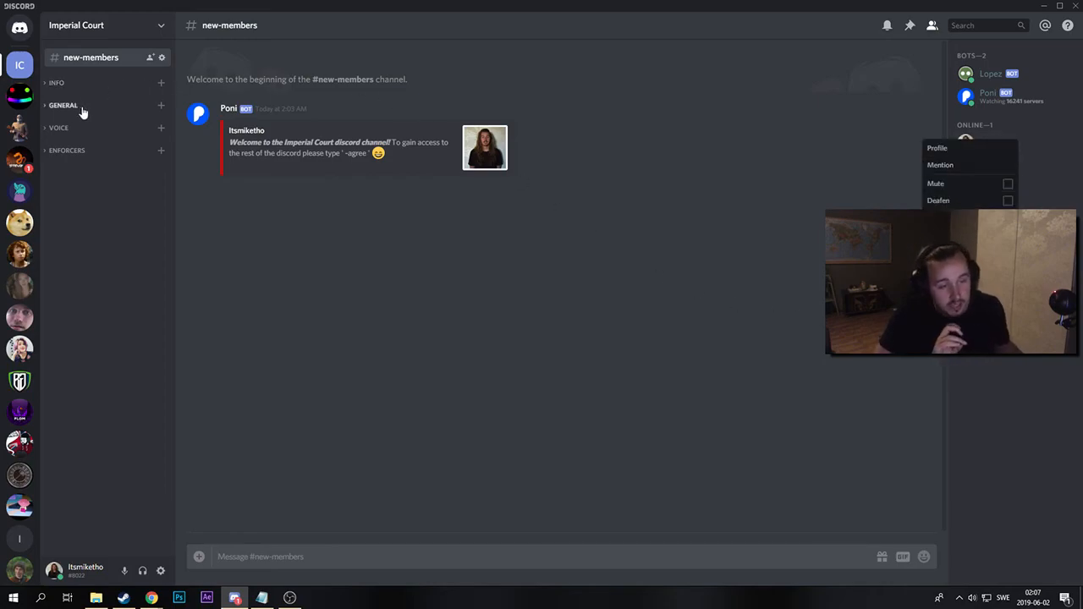
Expand the General category and send the -trust command in mainchat, mentioning the server owner's own account.
click(83, 110)
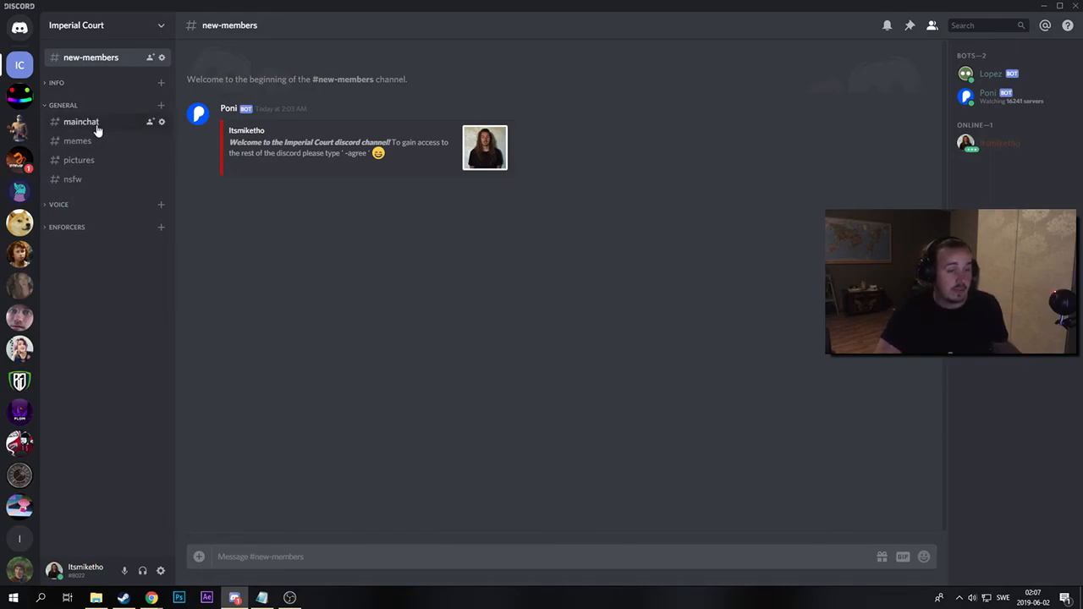
click(76, 122)
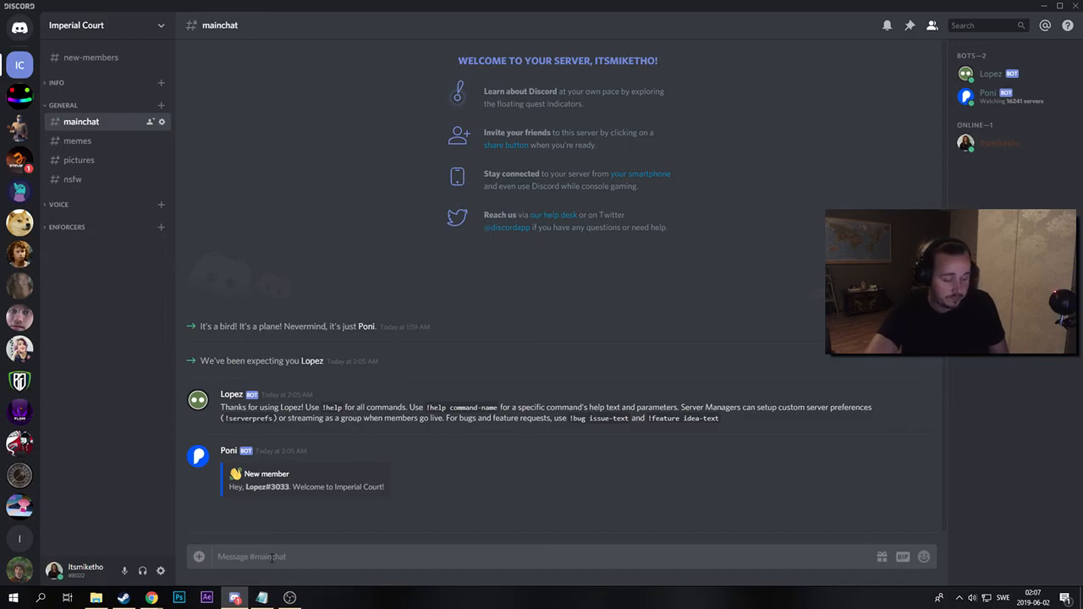
text(-tru)
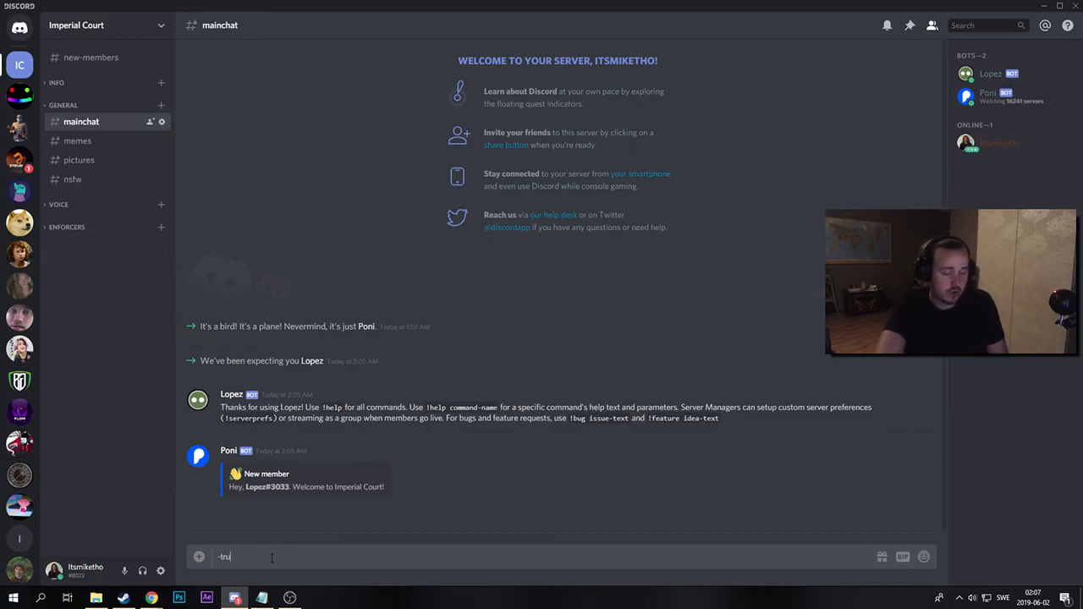
text(st @Itsmiket)
key(Tab)
key(Return)
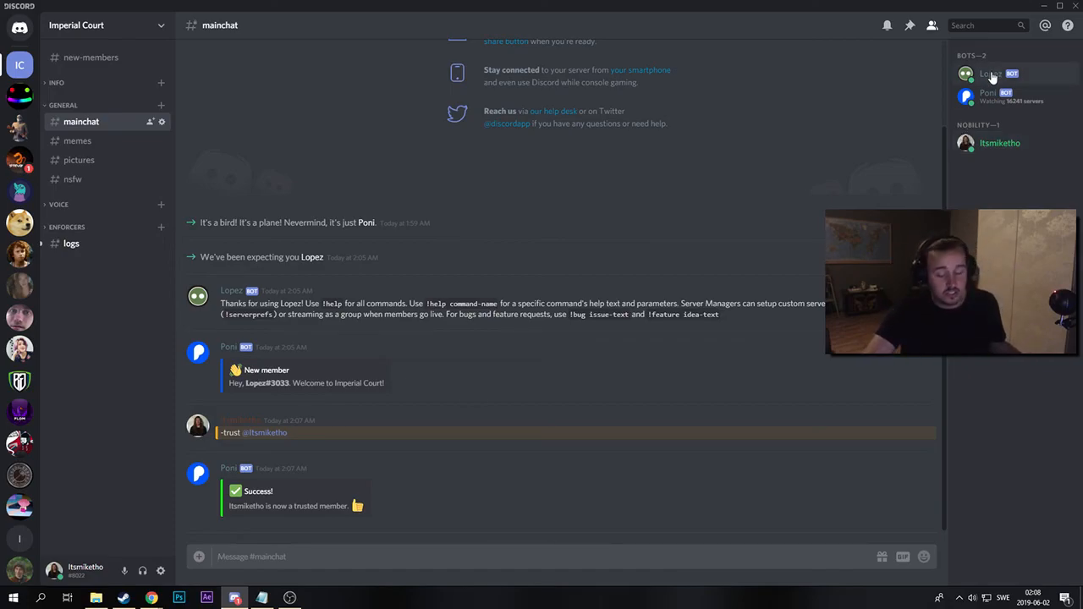
right_click(32, 69)
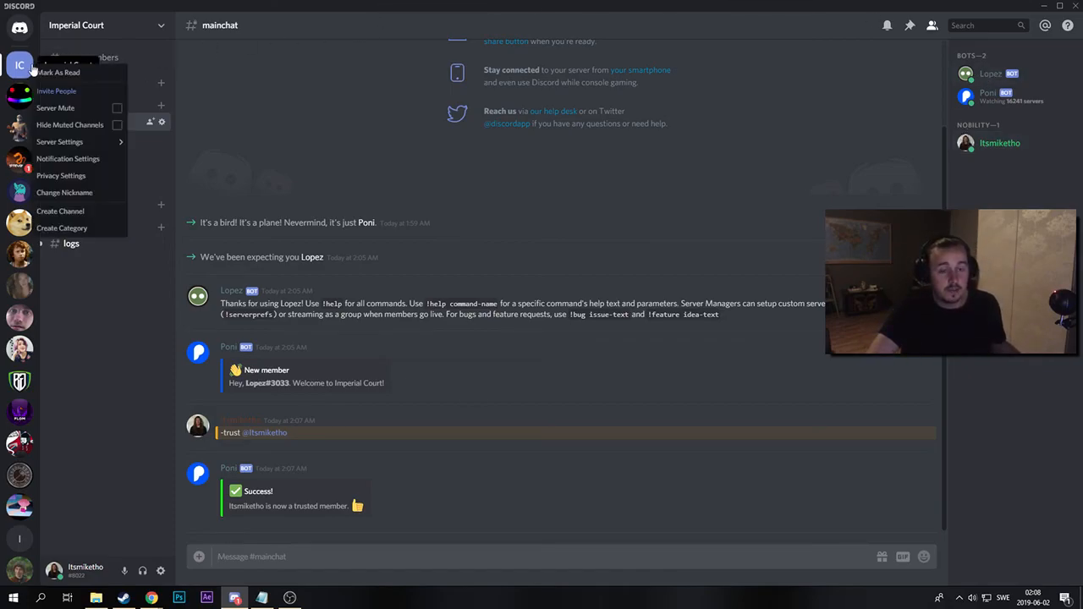
click(456, 174)
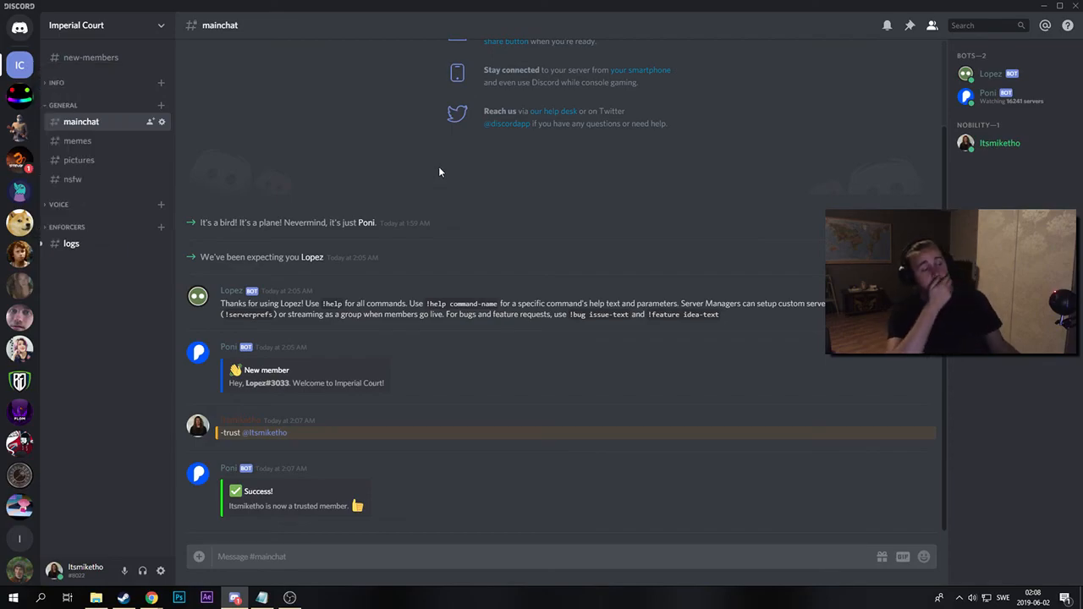